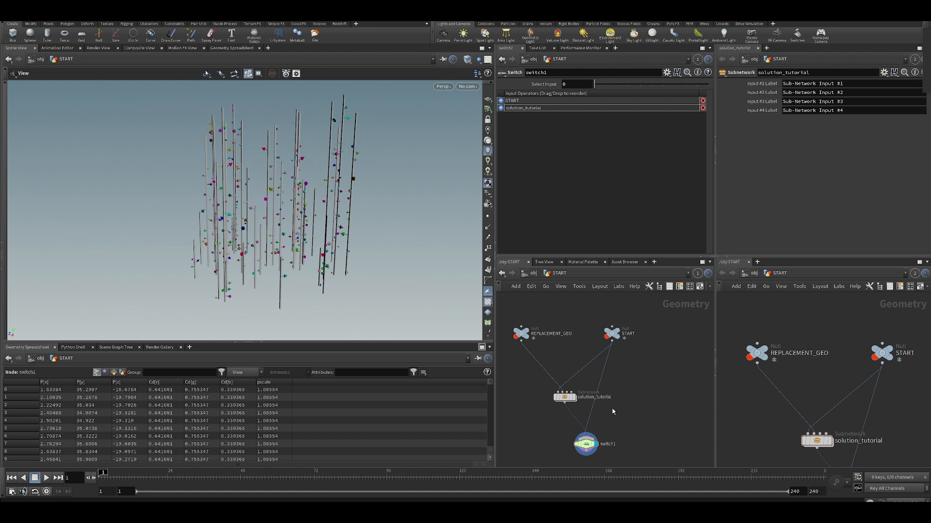
Step: Rearrange the network so the solution_tutorial subnetwork sits over to the side with the switch1 node directly beneath it
{"action": "scroll", "coordinate": [595, 432], "scroll_direction": "up", "scroll_amount": 2}
{"action": "scroll", "coordinate": [594, 438], "scroll_direction": "down", "scroll_amount": 2}
{"action": "middle_click_drag", "start_coordinate": [594, 433], "coordinate": [590, 373]}
{"action": "left_click_drag", "start_coordinate": [571, 357], "coordinate": [544, 339]}
{"action": "middle_click_drag", "start_coordinate": [589, 364], "coordinate": [626, 365]}
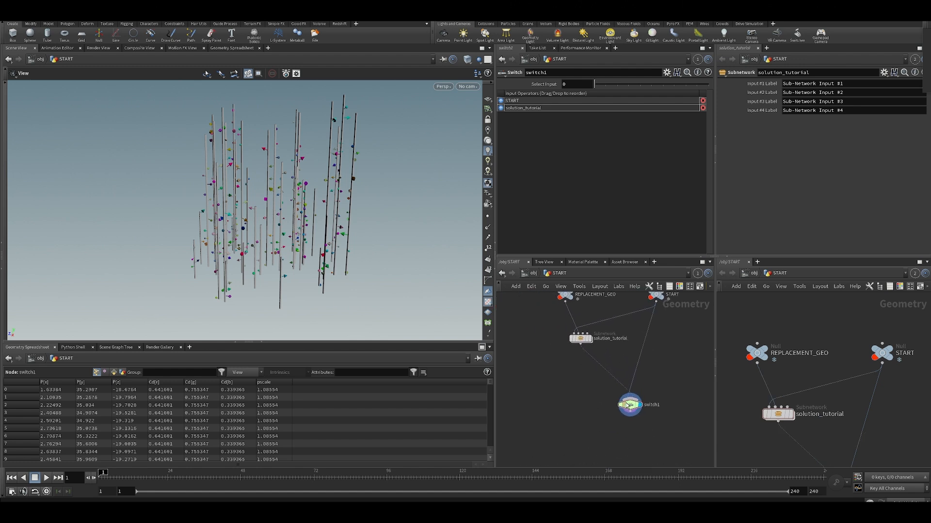
{"action": "left_click_drag", "start_coordinate": [628, 406], "coordinate": [574, 417]}
{"action": "middle_click_drag", "start_coordinate": [577, 356], "coordinate": [562, 398]}
{"action": "scroll", "coordinate": [562, 398], "scroll_direction": "up", "scroll_amount": 3}
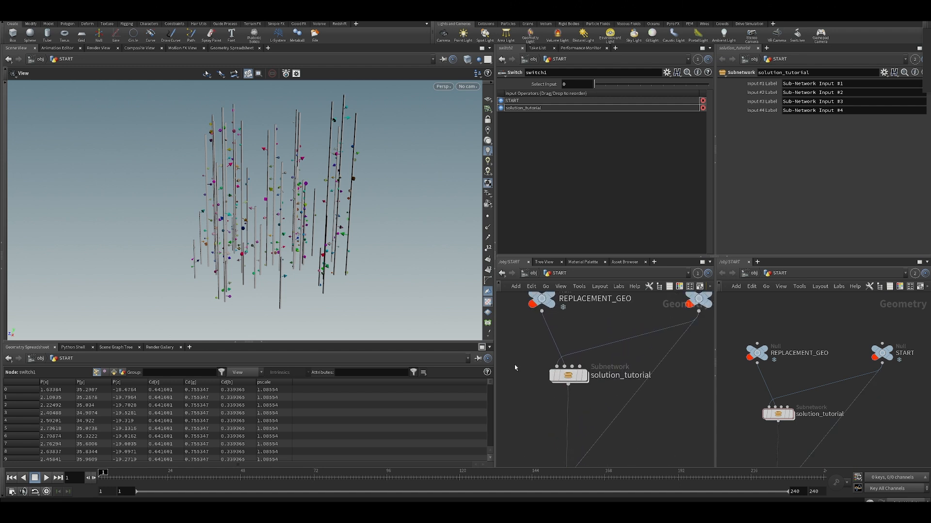
Step: Reposition the REPLACEMENT_GEO null so it sits directly above the solution_tutorial subnetwork
{"action": "middle_click_drag", "start_coordinate": [515, 368], "coordinate": [560, 433]}
{"action": "left_click_drag", "start_coordinate": [585, 365], "coordinate": [601, 348]}
{"action": "middle_click_drag", "start_coordinate": [572, 360], "coordinate": [544, 302]}
{"action": "left_click_drag", "start_coordinate": [551, 356], "coordinate": [665, 449]}
{"action": "middle_click_drag", "start_coordinate": [598, 416], "coordinate": [577, 419]}
{"action": "scroll", "coordinate": [577, 419], "scroll_direction": "down", "scroll_amount": 3}
{"action": "middle_click_drag", "start_coordinate": [531, 377], "coordinate": [500, 359]}
{"action": "scroll", "coordinate": [594, 407], "scroll_direction": "down", "scroll_amount": 1}
{"action": "scroll", "coordinate": [594, 407], "scroll_direction": "up", "scroll_amount": 1}
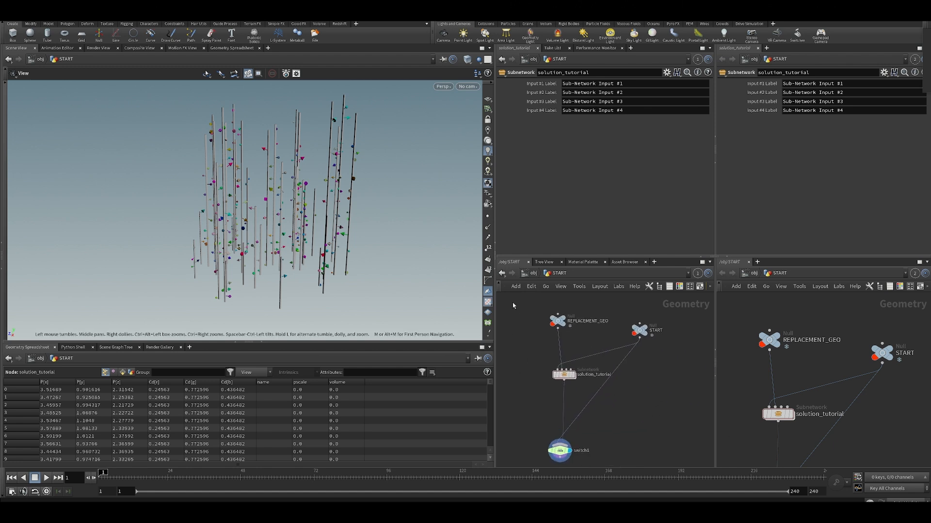
{"action": "middle_click_drag", "start_coordinate": [608, 390], "coordinate": [624, 413]}
{"action": "scroll", "coordinate": [624, 414], "scroll_direction": "down", "scroll_amount": 1}
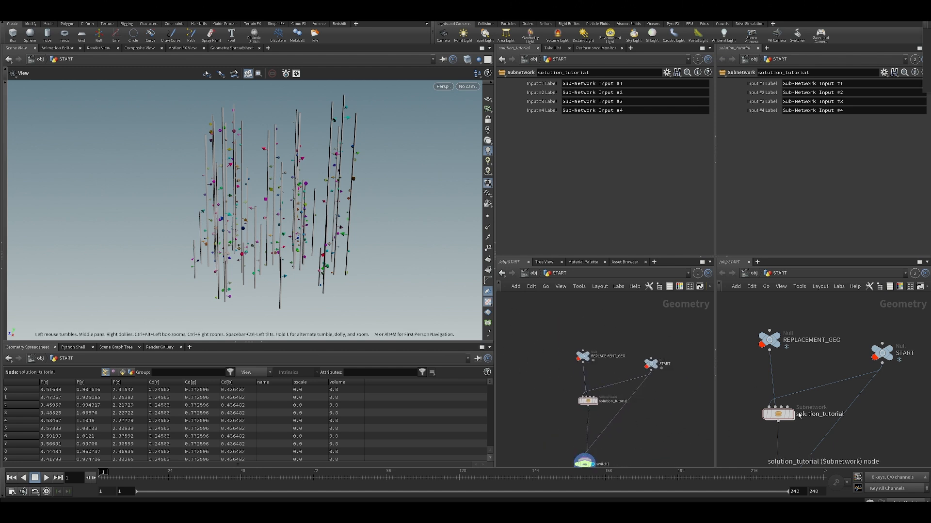
{"action": "left_click_drag", "start_coordinate": [584, 358], "coordinate": [589, 348]}
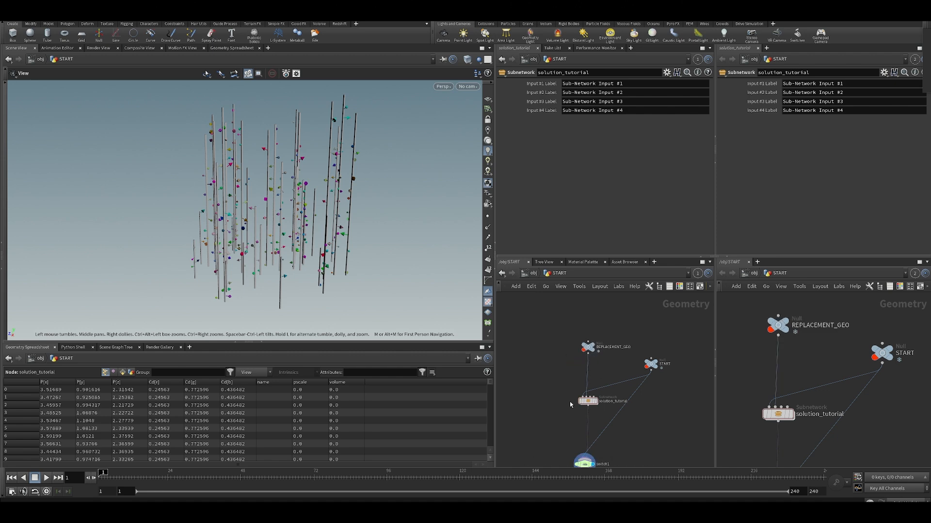
Step: Examine the poles and the small colored shapes attached to them from several distances and angles
{"action": "scroll", "coordinate": [601, 405], "scroll_direction": "up", "scroll_amount": 3}
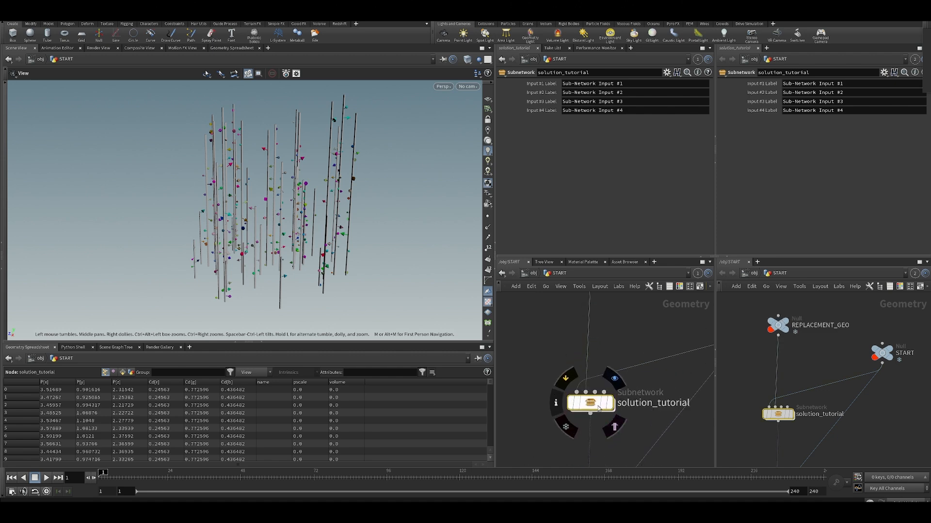
{"action": "scroll", "coordinate": [303, 204], "scroll_direction": "up", "scroll_amount": 3}
{"action": "left_click_drag", "start_coordinate": [304, 205], "coordinate": [440, 342]}
{"action": "scroll", "coordinate": [361, 272], "scroll_direction": "down", "scroll_amount": 3}
{"action": "scroll", "coordinate": [439, 342], "scroll_direction": "down", "scroll_amount": 3}
{"action": "middle_click_drag", "start_coordinate": [616, 368], "coordinate": [579, 347]}
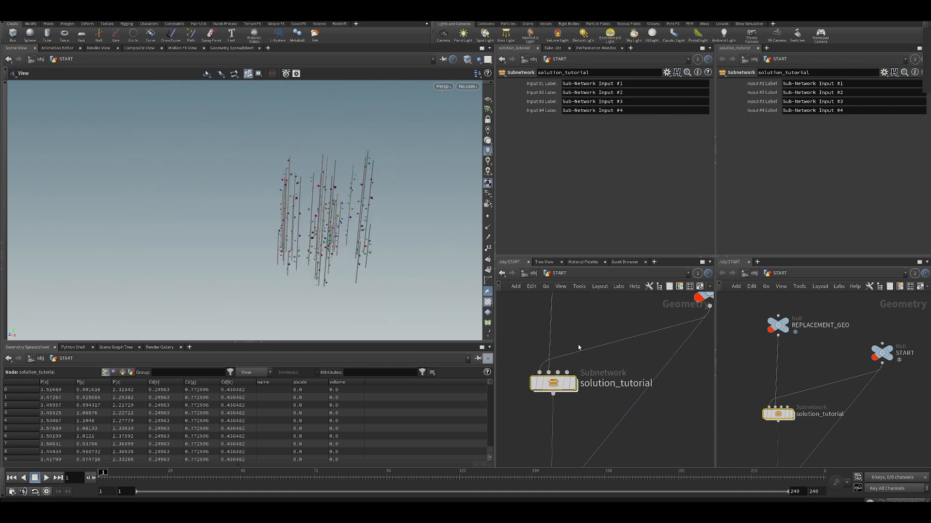
{"action": "scroll", "coordinate": [581, 350], "scroll_direction": "down", "scroll_amount": 2}
{"action": "left_click_drag", "start_coordinate": [333, 259], "coordinate": [402, 142]}
{"action": "scroll", "coordinate": [320, 255], "scroll_direction": "up", "scroll_amount": 3}
{"action": "scroll", "coordinate": [321, 254], "scroll_direction": "up", "scroll_amount": 3}
{"action": "scroll", "coordinate": [371, 226], "scroll_direction": "up", "scroll_amount": 8}
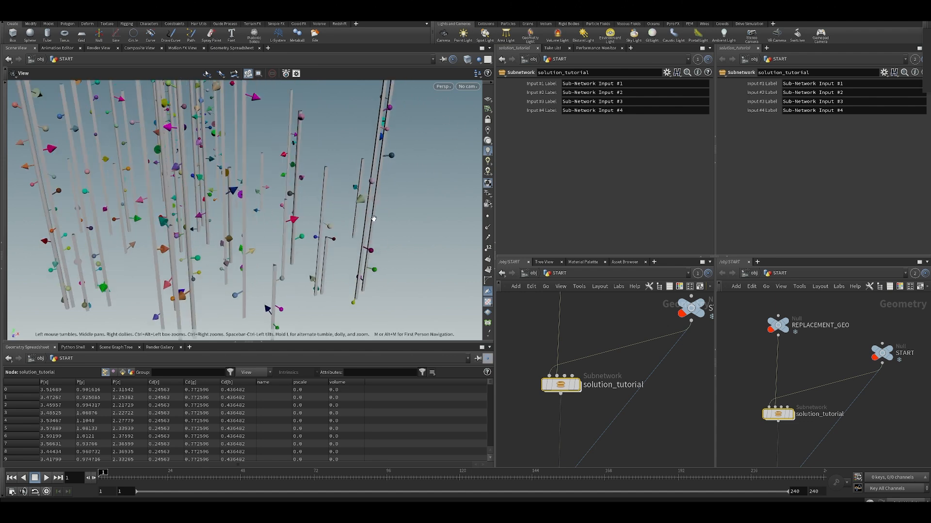
{"action": "scroll", "coordinate": [352, 241], "scroll_direction": "down", "scroll_amount": 9}
{"action": "mouse_move", "coordinate": [322, 246]}
{"action": "left_mouse_down"}
{"action": "mouse_move", "coordinate": [288, 207]}
{"action": "mouse_move", "coordinate": [363, 254]}
{"action": "mouse_move", "coordinate": [325, 240]}
{"action": "left_mouse_up"}
Step: Select the START null and inspect how the small shapes attach to the poles, both close up and from afar
{"action": "middle_click_drag", "start_coordinate": [698, 315], "coordinate": [648, 349]}
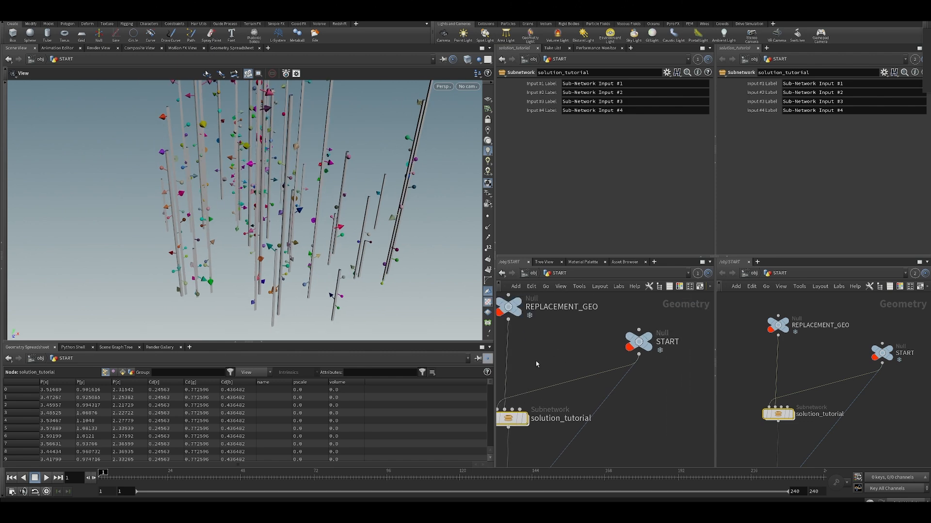
{"action": "left_click", "coordinate": [664, 346]}
{"action": "left_click_drag", "start_coordinate": [357, 245], "coordinate": [375, 231]}
{"action": "scroll", "coordinate": [363, 232], "scroll_direction": "up", "scroll_amount": 3}
{"action": "left_click_drag", "start_coordinate": [323, 219], "coordinate": [273, 173]}
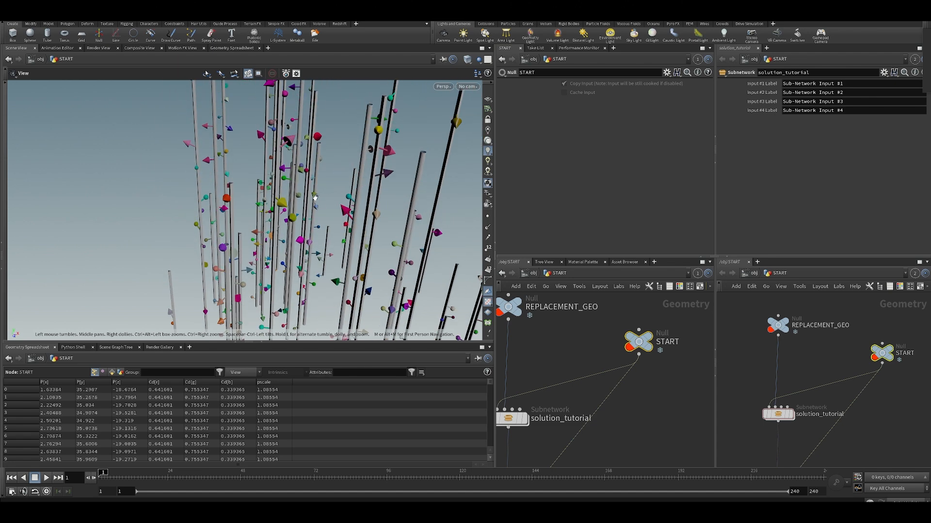
{"action": "left_click_drag", "start_coordinate": [257, 250], "coordinate": [285, 290]}
{"action": "scroll", "coordinate": [288, 265], "scroll_direction": "up", "scroll_amount": 3}
{"action": "left_click_drag", "start_coordinate": [281, 186], "coordinate": [324, 168]}
{"action": "middle_click_drag", "start_coordinate": [360, 266], "coordinate": [333, 226]}
{"action": "middle_click_drag", "start_coordinate": [588, 409], "coordinate": [633, 349]}
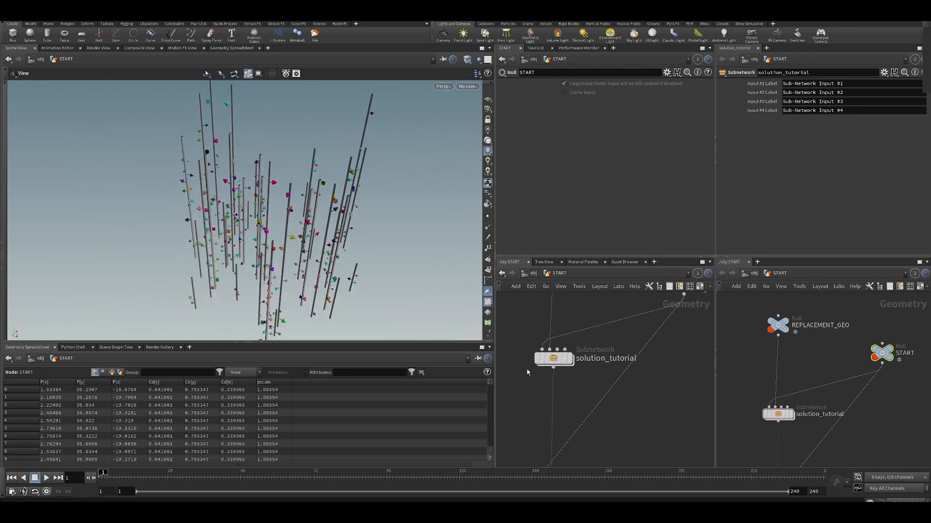
Step: Enter the solution_tutorial subnetwork and enlarge its network view to show the node chain
{"action": "double_click", "coordinate": [556, 360]}
{"action": "left_click_drag", "start_coordinate": [573, 257], "coordinate": [573, 116]}
{"action": "left_click_drag", "start_coordinate": [715, 358], "coordinate": [809, 358]}
{"action": "scroll", "coordinate": [724, 287], "scroll_direction": "up", "scroll_amount": 3}
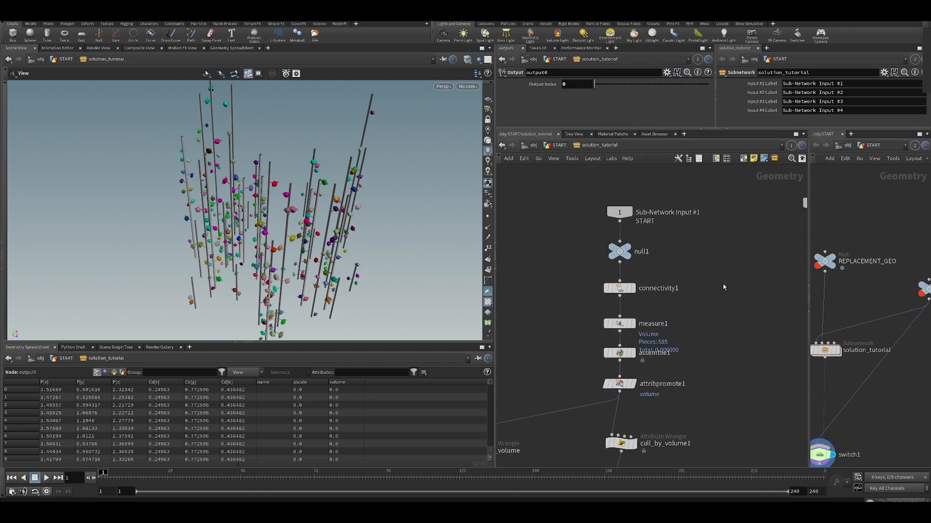
Step: Display and select null1 inside the subnetwork to inspect the incoming START geometry and its point attributes
{"action": "left_click", "coordinate": [628, 252]}
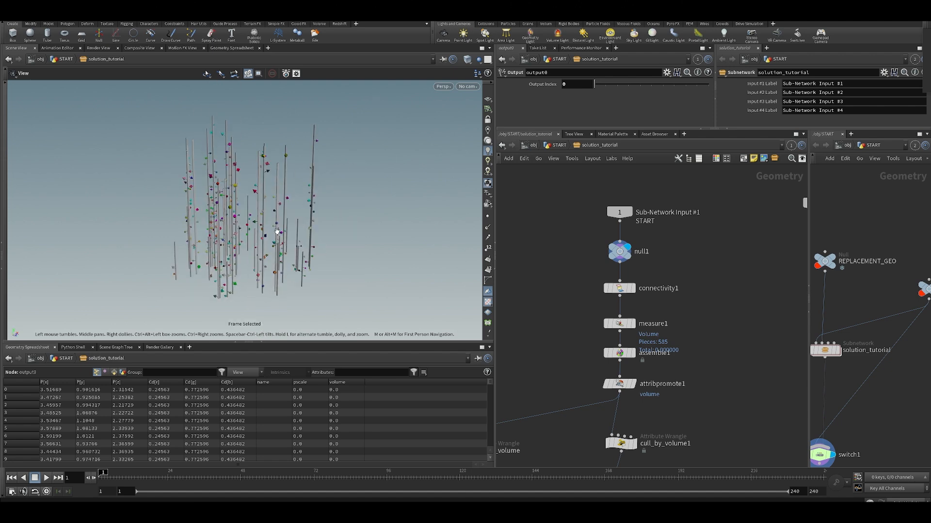
{"action": "mouse_move", "coordinate": [286, 235]}
{"action": "left_mouse_down"}
{"action": "mouse_move", "coordinate": [368, 237]}
{"action": "mouse_move", "coordinate": [262, 217]}
{"action": "mouse_move", "coordinate": [298, 219]}
{"action": "mouse_move", "coordinate": [279, 242]}
{"action": "left_mouse_up"}
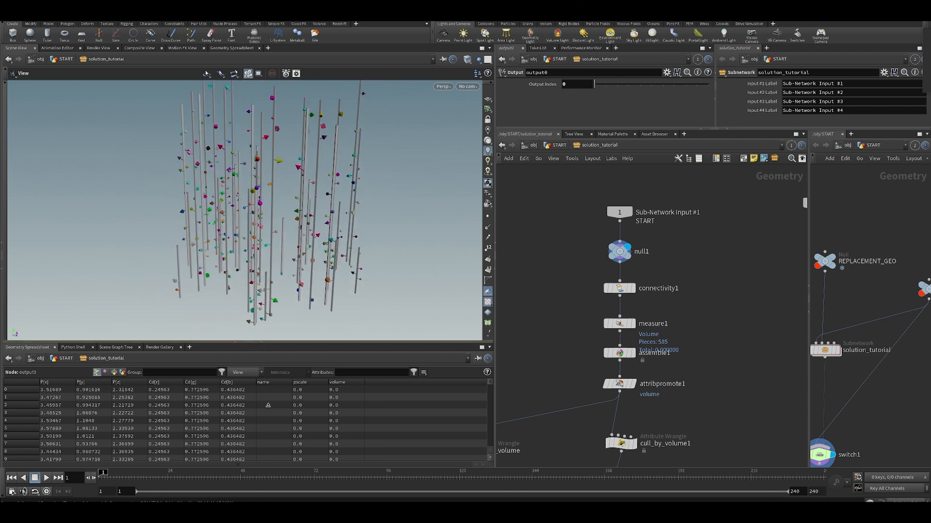
{"action": "left_click", "coordinate": [261, 346]}
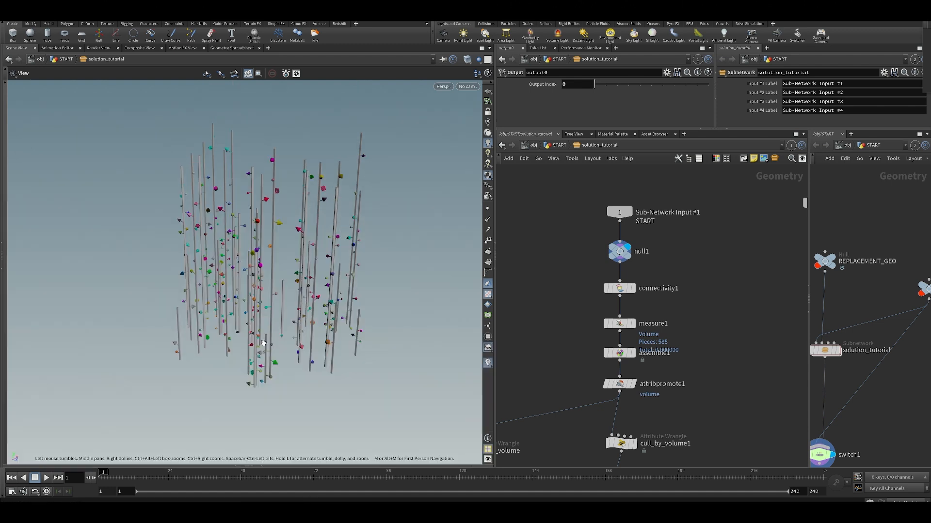
{"action": "left_click", "coordinate": [258, 466]}
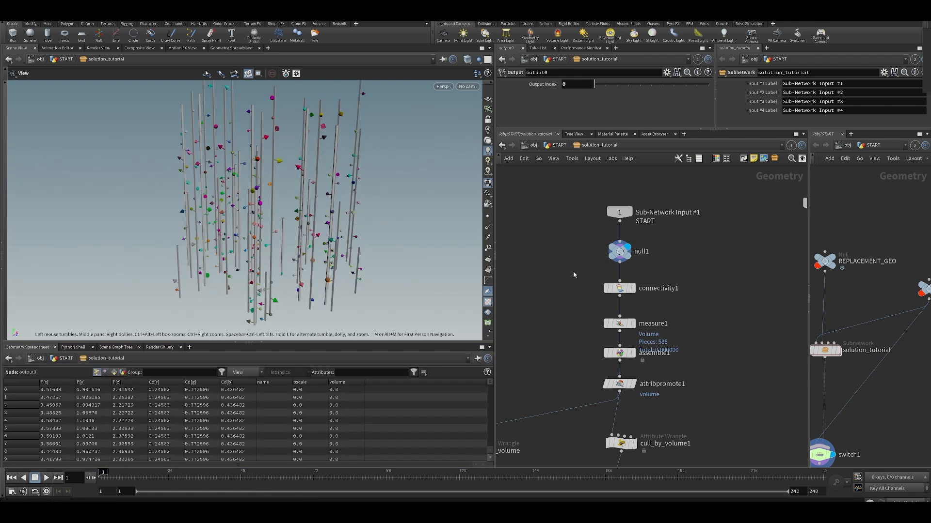
{"action": "middle_click_drag", "start_coordinate": [574, 278], "coordinate": [560, 303]}
{"action": "left_click", "coordinate": [620, 260]}
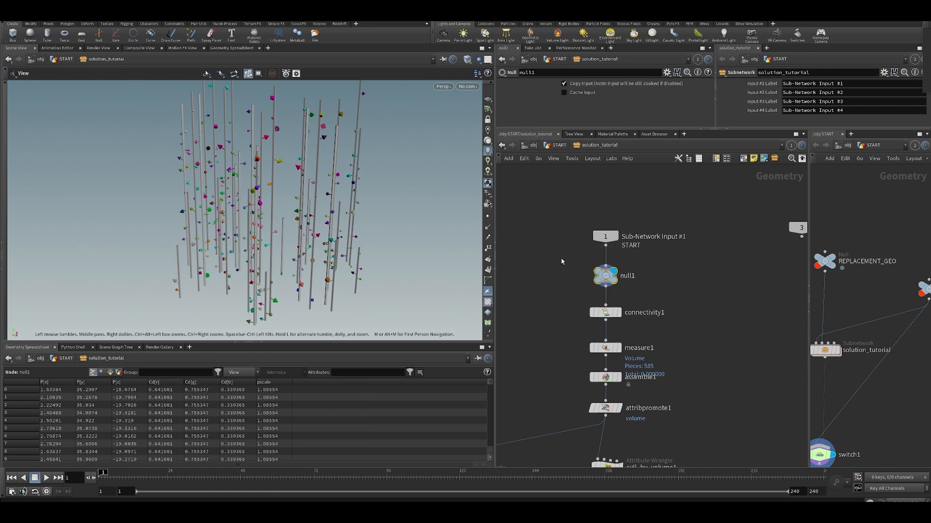
Step: Display connectivity1 and review its primitive class attribute, sorting by class and going through to the last pieces
{"action": "left_click", "coordinate": [605, 313]}
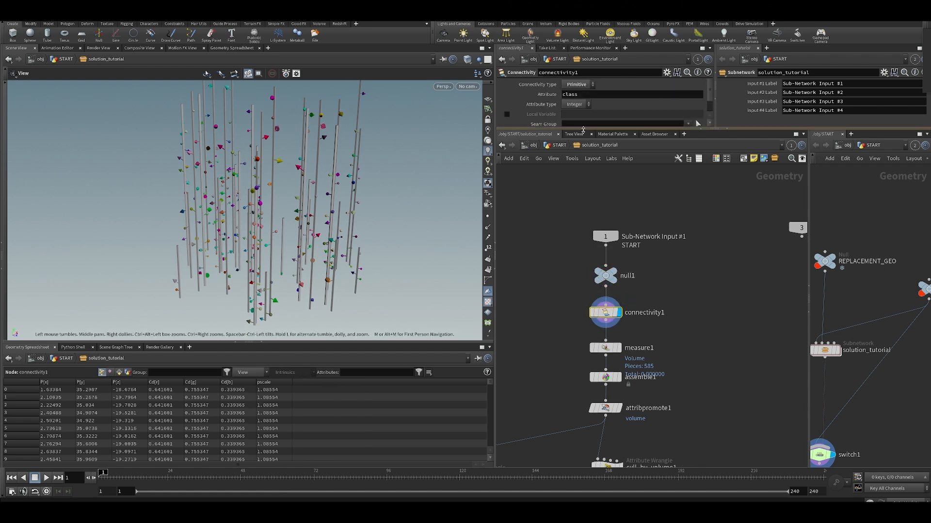
{"action": "left_click_drag", "start_coordinate": [583, 130], "coordinate": [581, 189]}
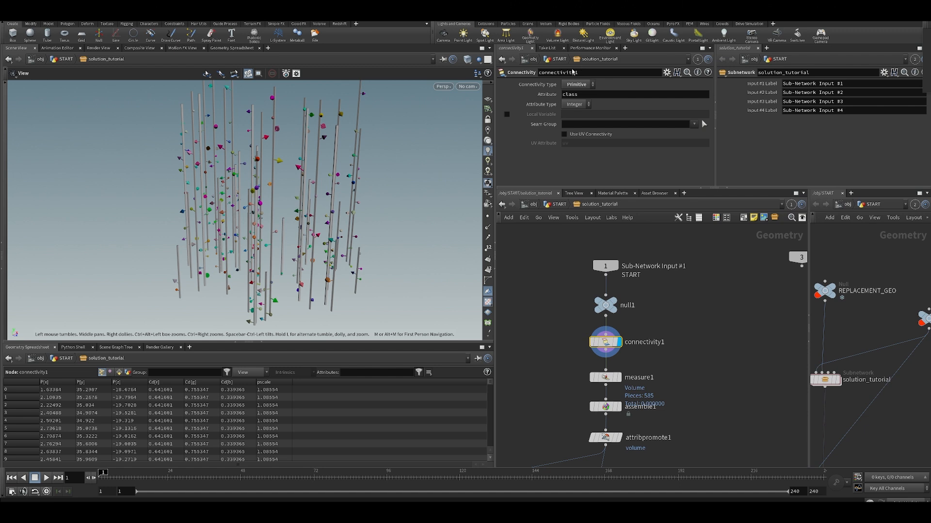
{"action": "left_click", "coordinate": [124, 373]}
{"action": "scroll", "coordinate": [189, 321], "scroll_direction": "up", "scroll_amount": 5}
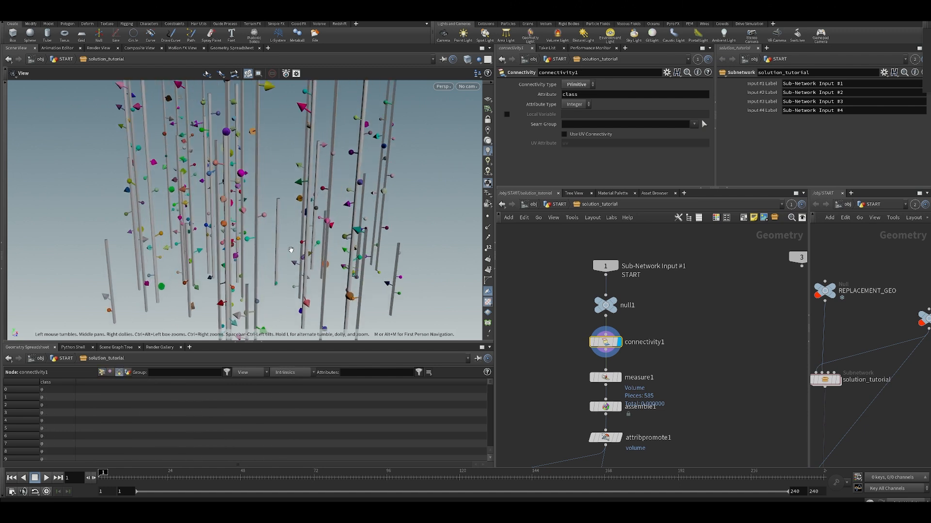
{"action": "left_click", "coordinate": [58, 382]}
{"action": "left_click", "coordinate": [51, 383]}
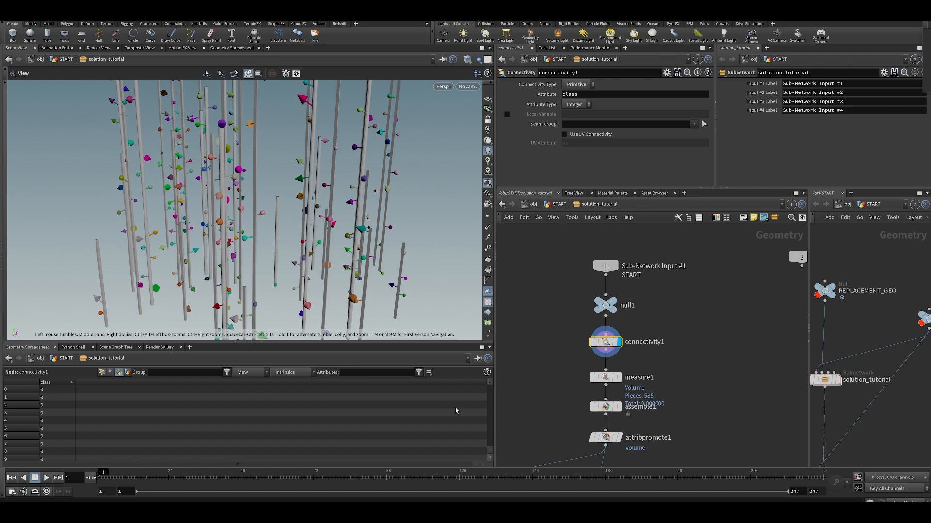
{"action": "left_click_drag", "start_coordinate": [492, 382], "coordinate": [493, 450]}
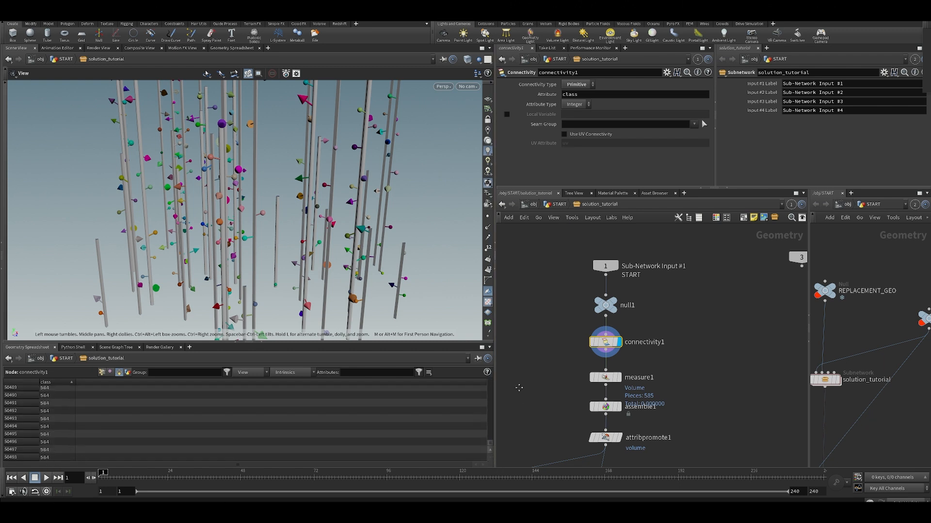
Step: Select measure1 and review its per-piece volume settings against the geometry
{"action": "middle_click_drag", "start_coordinate": [518, 388], "coordinate": [516, 336]}
{"action": "left_click", "coordinate": [602, 326]}
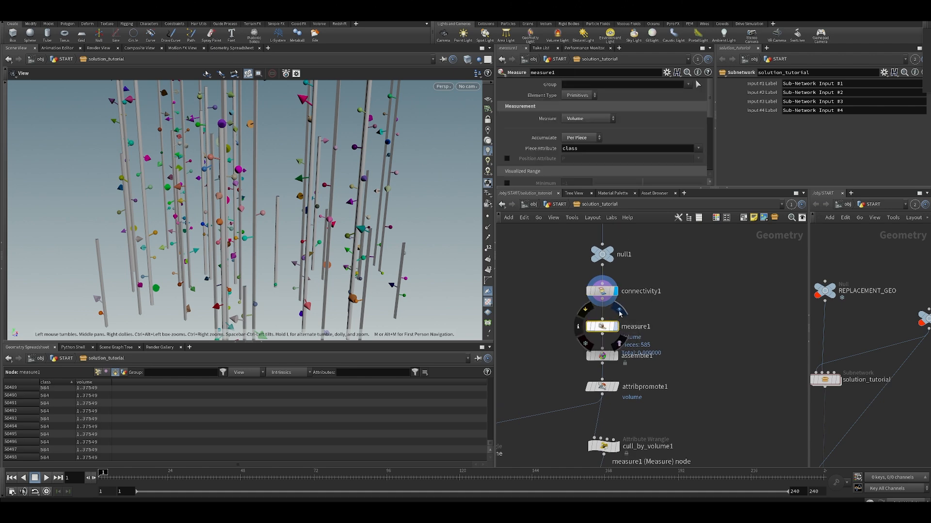
{"action": "scroll", "coordinate": [574, 338], "scroll_direction": "down", "scroll_amount": 4}
{"action": "scroll", "coordinate": [565, 326], "scroll_direction": "up", "scroll_amount": 6}
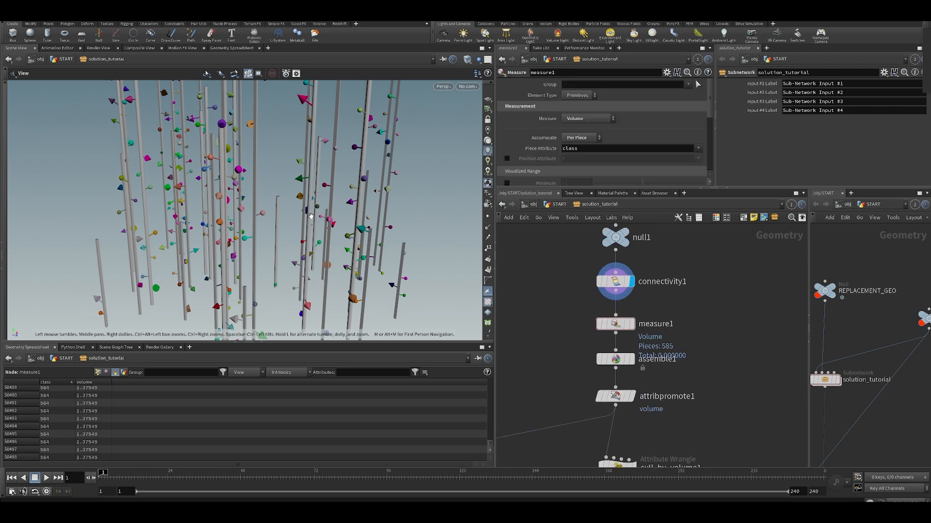
{"action": "mouse_move", "coordinate": [311, 217]}
{"action": "left_mouse_down"}
{"action": "mouse_move", "coordinate": [274, 194]}
{"action": "mouse_move", "coordinate": [301, 173]}
{"action": "mouse_move", "coordinate": [319, 204]}
{"action": "left_mouse_up"}
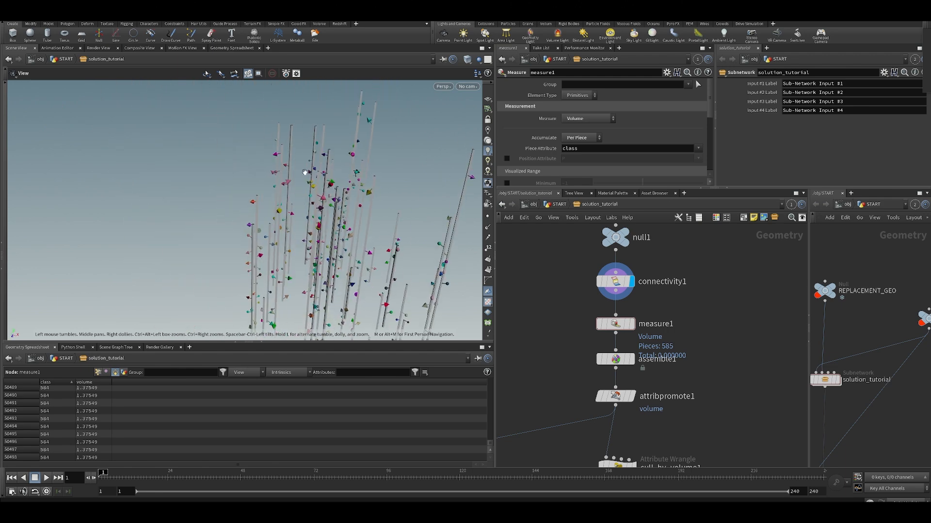
Step: Add an Attribute Wrangle beside measure1, branching from connectivity1
{"action": "middle_click_drag", "start_coordinate": [558, 352], "coordinate": [622, 370]}
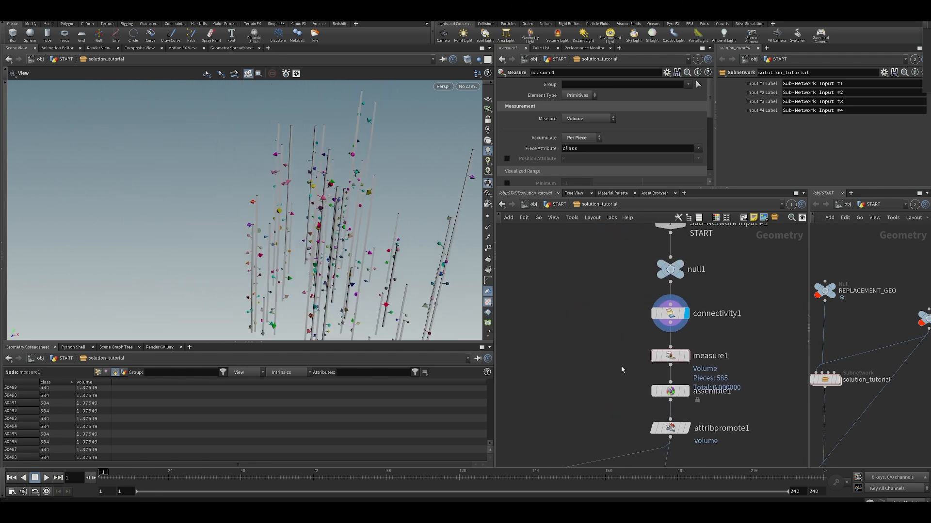
{"action": "scroll", "coordinate": [566, 305], "scroll_direction": "down", "scroll_amount": 3}
{"action": "key", "text": "Tab"}
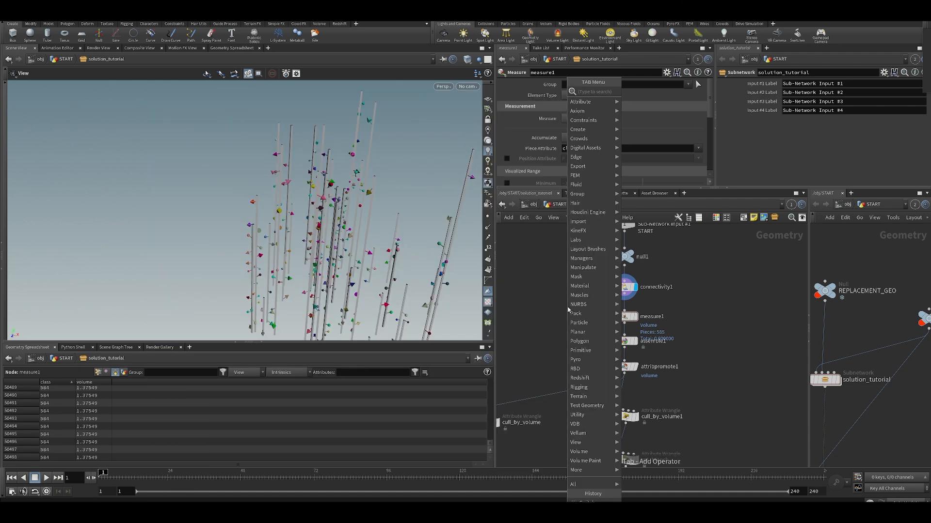
{"action": "type", "text": "aw"}
{"action": "key", "text": "Return"}
{"action": "left_click", "coordinate": [577, 321]}
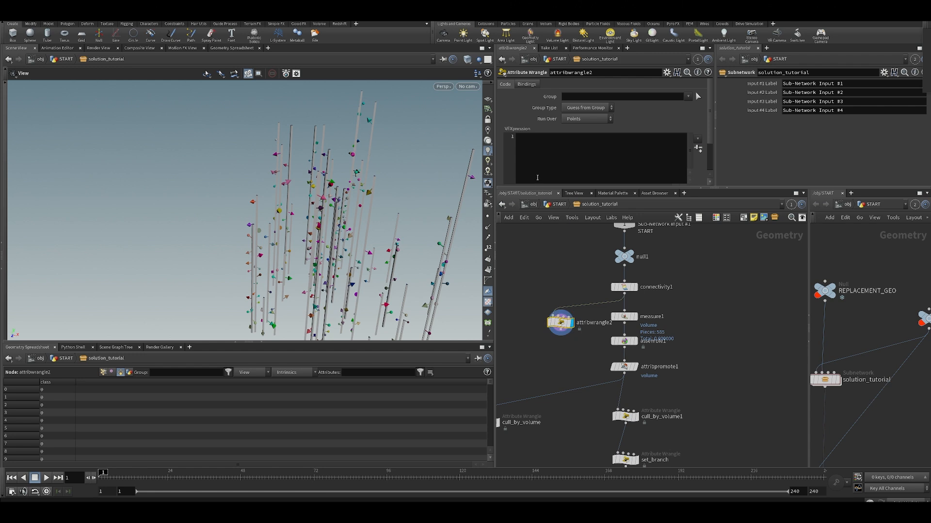
{"action": "left_click", "coordinate": [541, 164]}
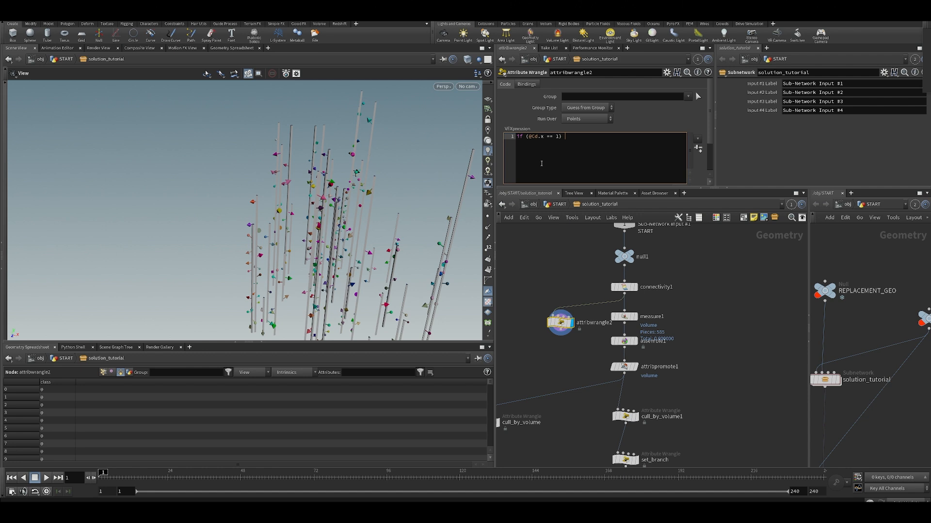
{"action": "key", "text": "BackSpace"}
{"action": "key", "text": "BackSpace"}
{"action": "type", "text": "removepoint(0,@ptnum);"}
{"action": "left_click_drag", "start_coordinate": [349, 208], "coordinate": [310, 218]}
{"action": "middle_click_drag", "start_coordinate": [626, 333], "coordinate": [566, 286]}
{"action": "key", "text": "ctrl+x"}
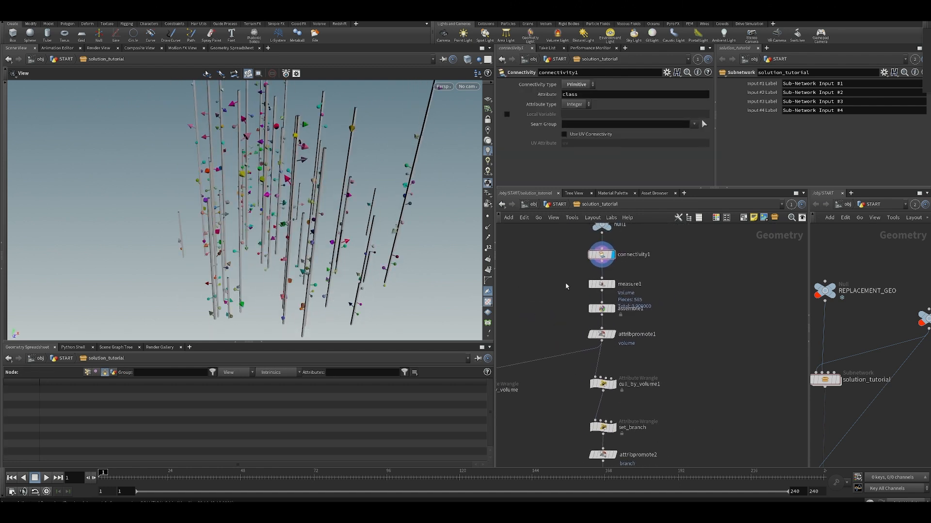
Step: Display measure1 and compare the class and volume values of the pieces, enlarging the parameter area to read its settings
{"action": "left_click", "coordinate": [612, 284]}
{"action": "left_click", "coordinate": [601, 284]}
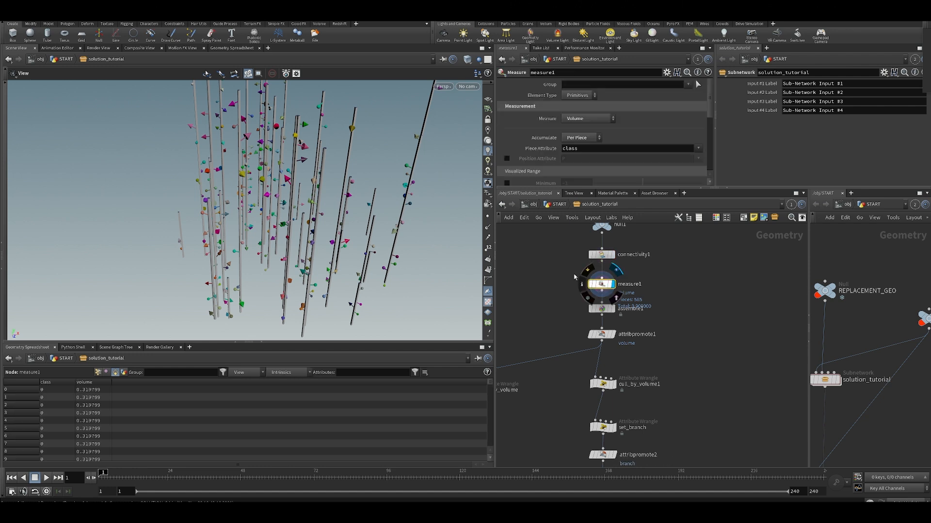
{"action": "left_click_drag", "start_coordinate": [489, 388], "coordinate": [490, 406]}
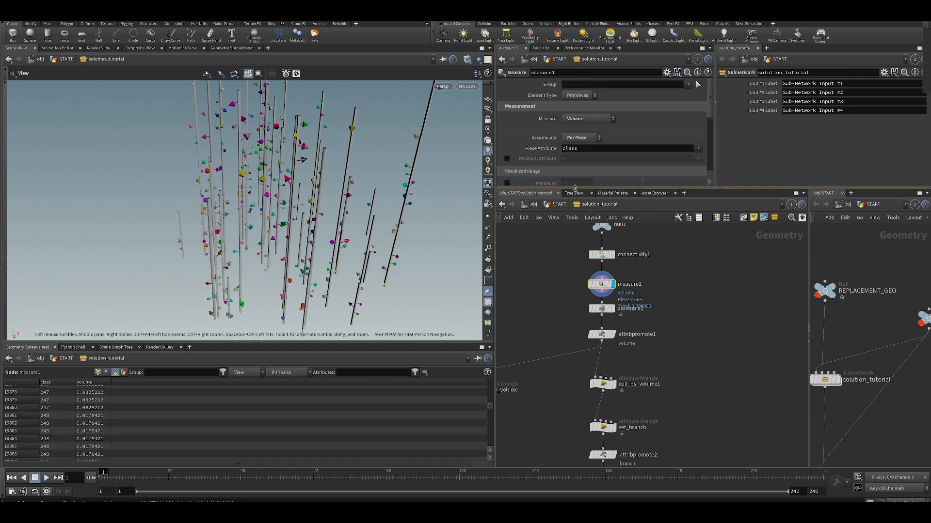
{"action": "left_click_drag", "start_coordinate": [572, 188], "coordinate": [572, 229]}
{"action": "left_click_drag", "start_coordinate": [318, 220], "coordinate": [287, 155]}
{"action": "scroll", "coordinate": [286, 155], "scroll_direction": "down", "scroll_amount": 3}
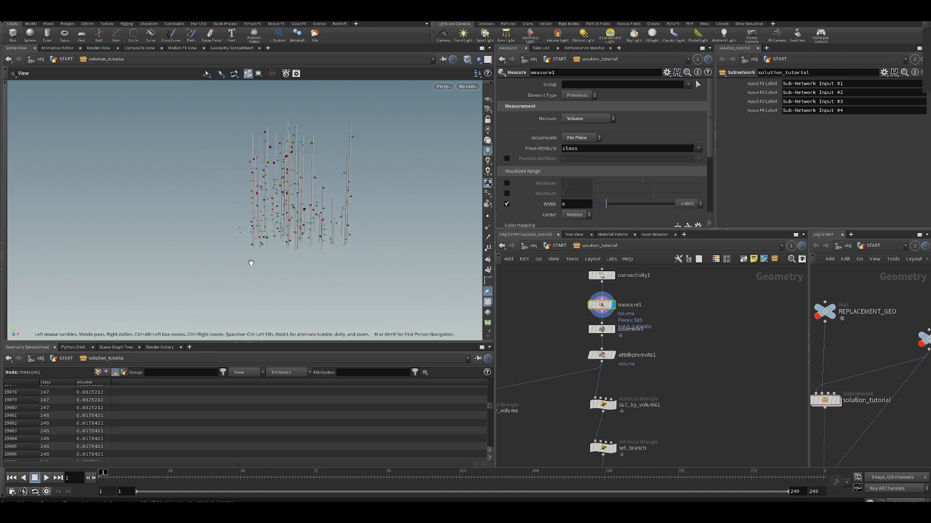
{"action": "left_click_drag", "start_coordinate": [320, 229], "coordinate": [301, 208]}
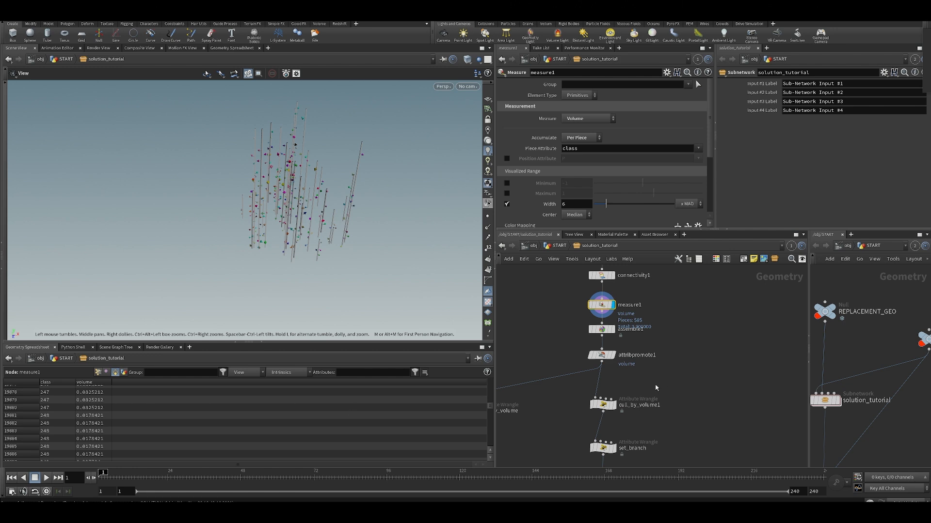
Step: Display assemble1 and review its Create Packed Primitives and Transfer Attributes settings against the geometry
{"action": "left_click", "coordinate": [611, 330]}
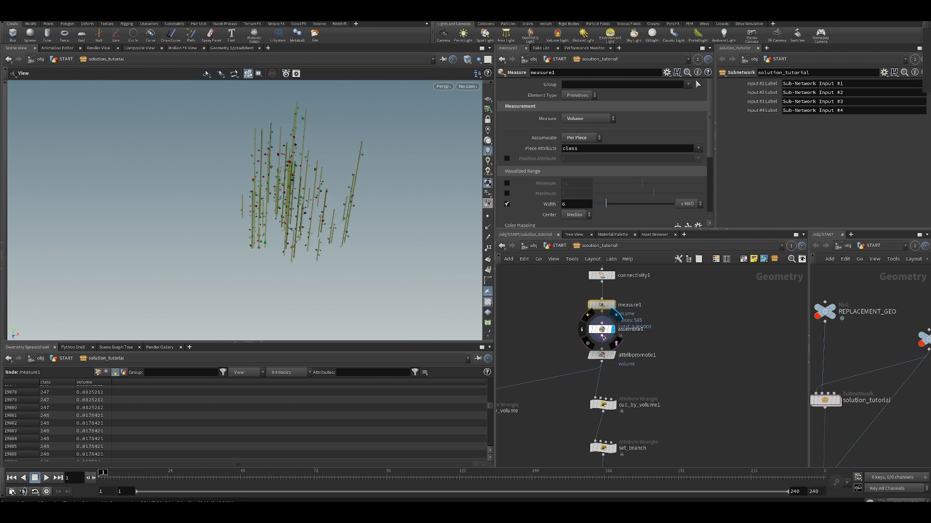
{"action": "left_click", "coordinate": [601, 329]}
{"action": "key", "text": "s"}
{"action": "scroll", "coordinate": [350, 228], "scroll_direction": "up", "scroll_amount": 5}
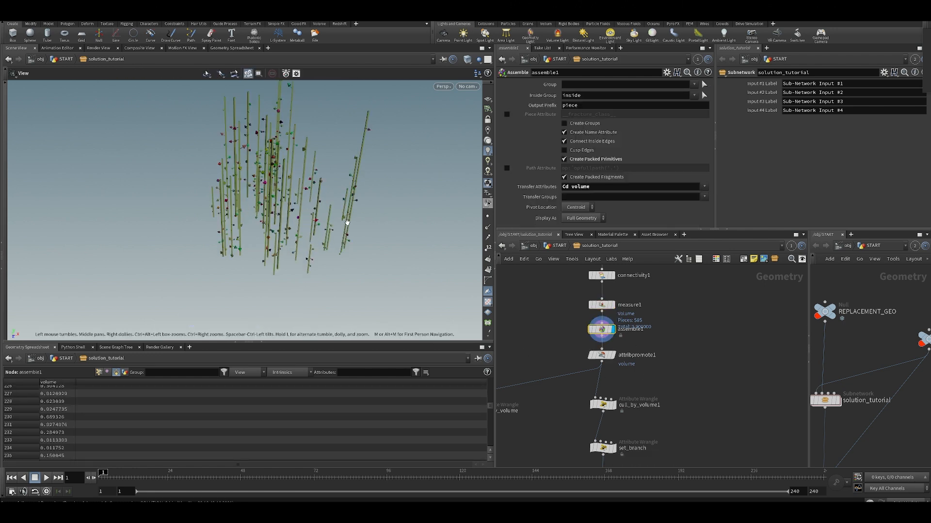
Step: Display attribpromote1 and review how it promotes the volume attribute from primitives to points
{"action": "mouse_move", "coordinate": [607, 358]}
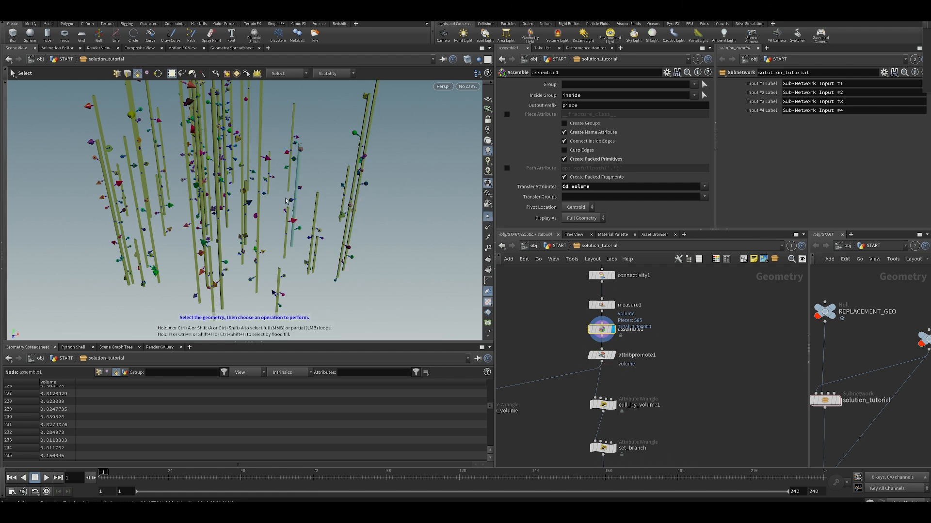
{"action": "left_click", "coordinate": [613, 355]}
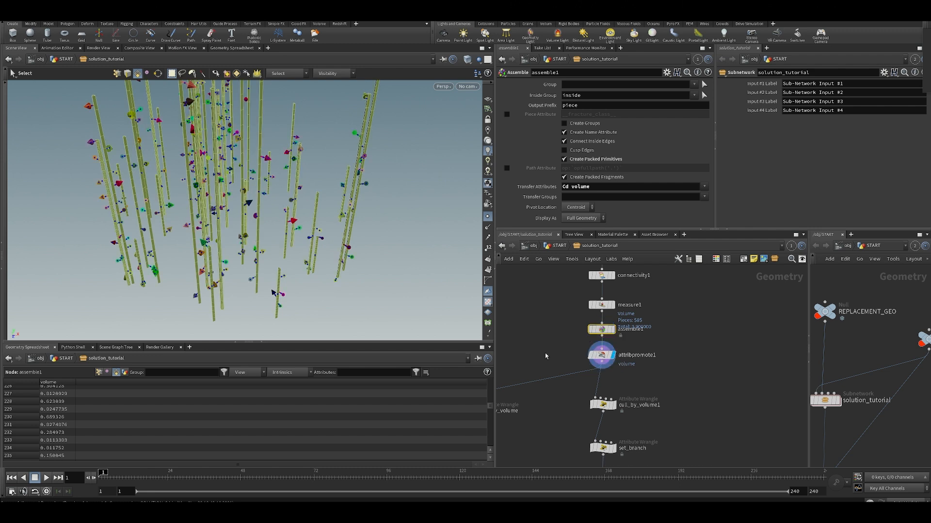
{"action": "scroll", "coordinate": [563, 335], "scroll_direction": "down", "scroll_amount": 1}
{"action": "scroll", "coordinate": [564, 336], "scroll_direction": "down", "scroll_amount": 2}
{"action": "left_click_drag", "start_coordinate": [564, 336], "coordinate": [649, 353]}
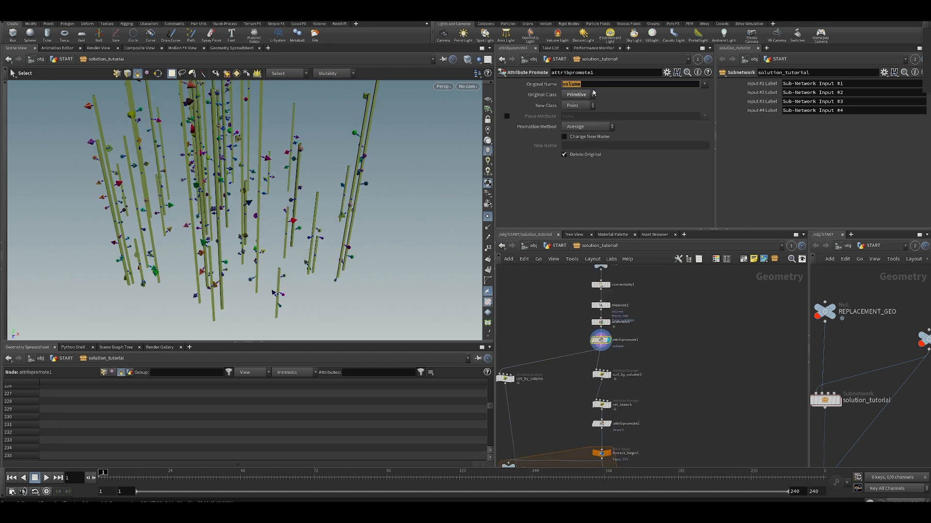
Step: Revisit the settings of measure1, connectivity1 and assemble1 to trace how class and volume are passed down the network
{"action": "middle_click_drag", "start_coordinate": [665, 286], "coordinate": [662, 293]}
{"action": "left_click_drag", "start_coordinate": [564, 310], "coordinate": [616, 320]}
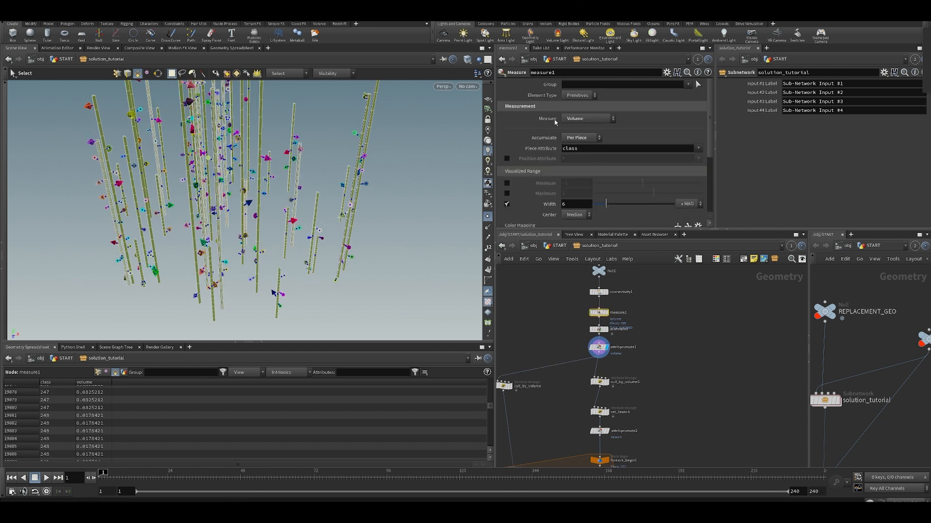
{"action": "left_click", "coordinate": [577, 141]}
{"action": "left_click", "coordinate": [548, 139]}
{"action": "left_click_drag", "start_coordinate": [563, 302], "coordinate": [621, 282]}
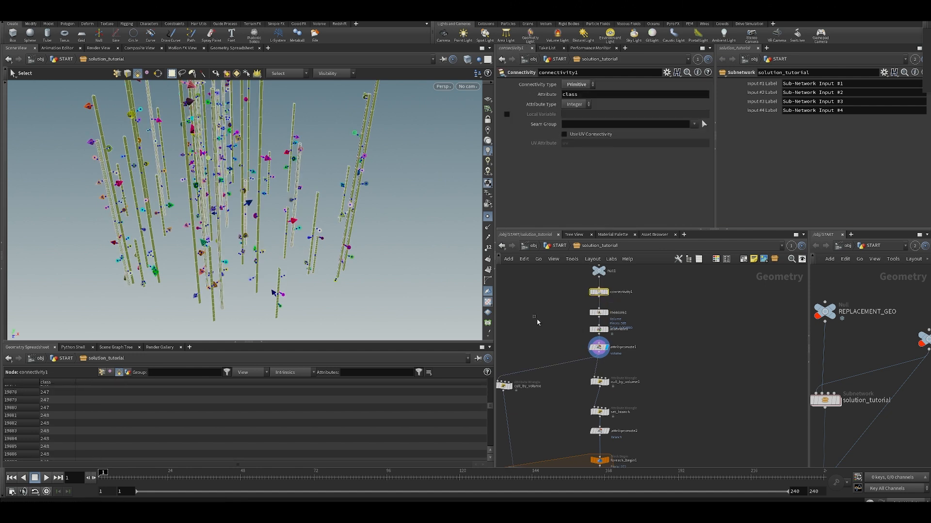
{"action": "left_click_drag", "start_coordinate": [537, 320], "coordinate": [629, 340]}
{"action": "middle_click_drag", "start_coordinate": [553, 330], "coordinate": [531, 292]}
{"action": "left_click", "coordinate": [561, 306]}
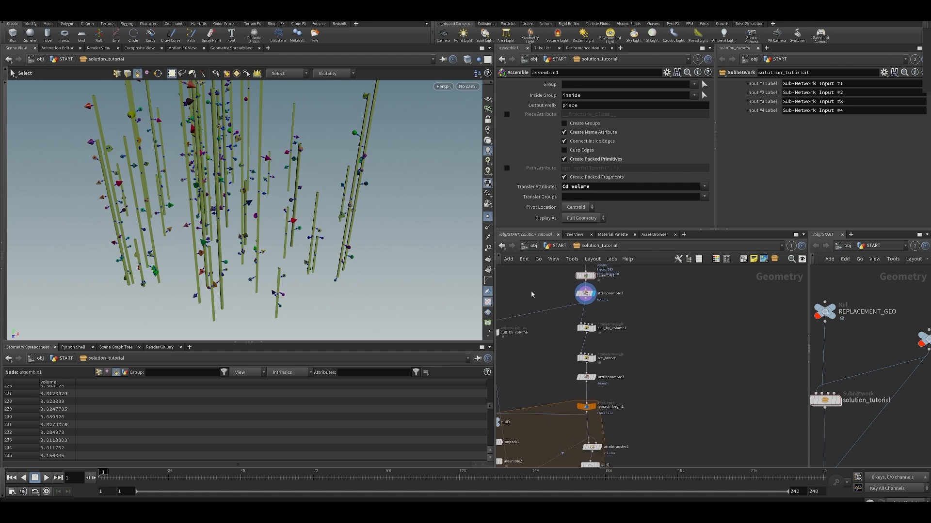
Step: Select attribpromote1 and list its point attributes in the geometry spreadsheet
{"action": "scroll", "coordinate": [531, 295], "scroll_direction": "up", "scroll_amount": 3}
{"action": "left_click", "coordinate": [610, 292]}
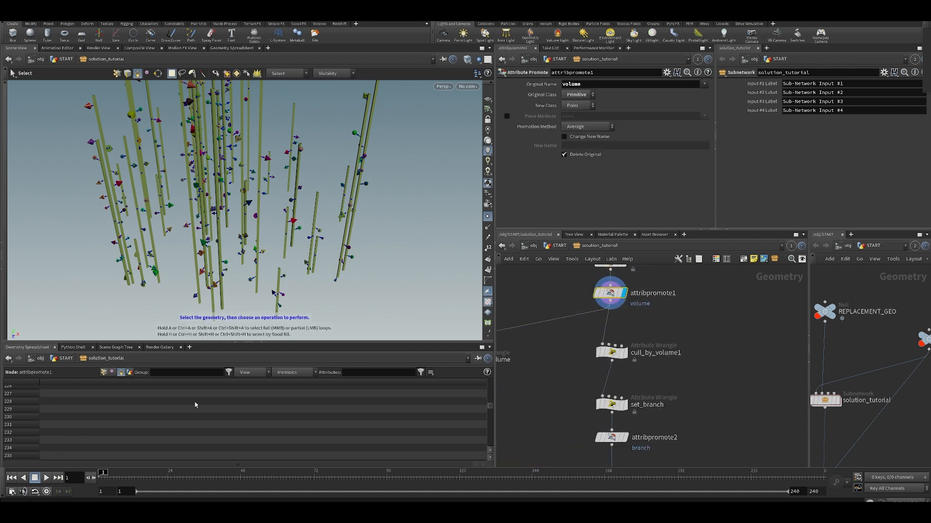
{"action": "left_click", "coordinate": [104, 373]}
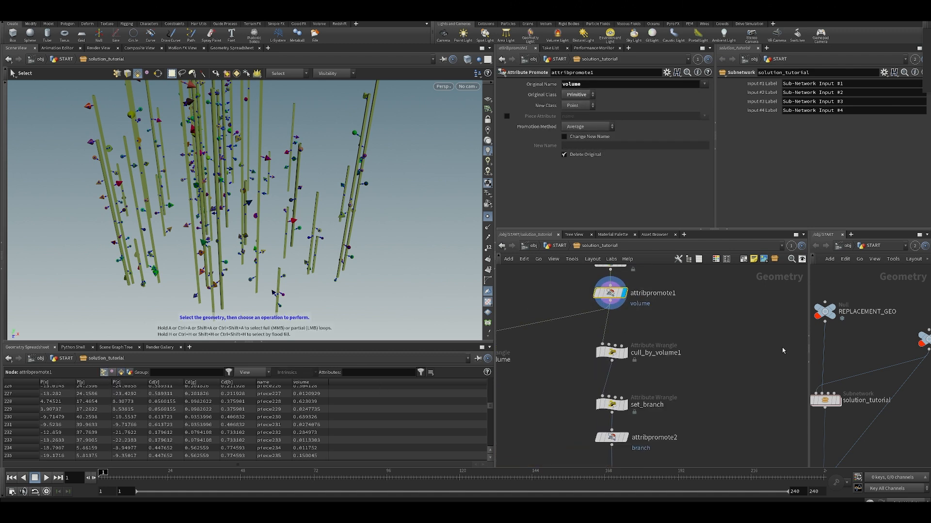
{"action": "left_click", "coordinate": [625, 352]}
{"action": "left_click", "coordinate": [610, 353]}
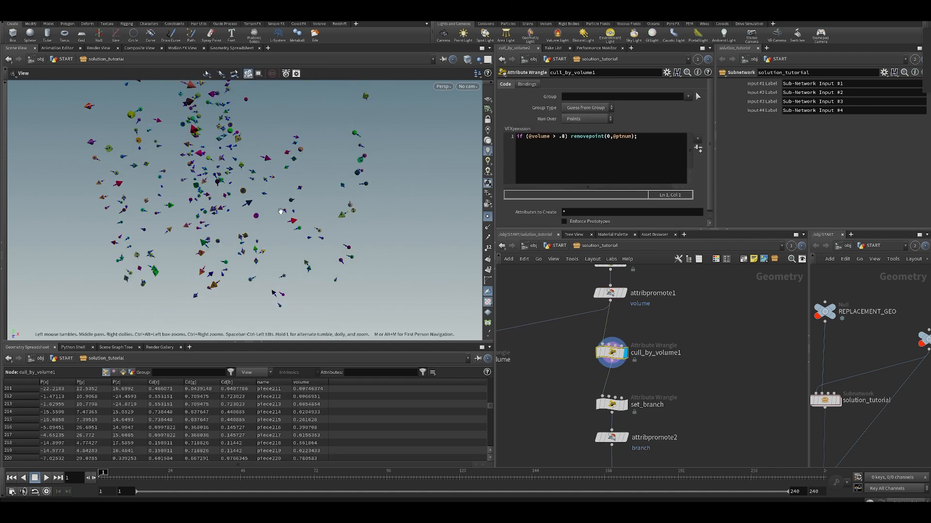
{"action": "left_click_drag", "start_coordinate": [285, 210], "coordinate": [282, 193], "text": "alt"}
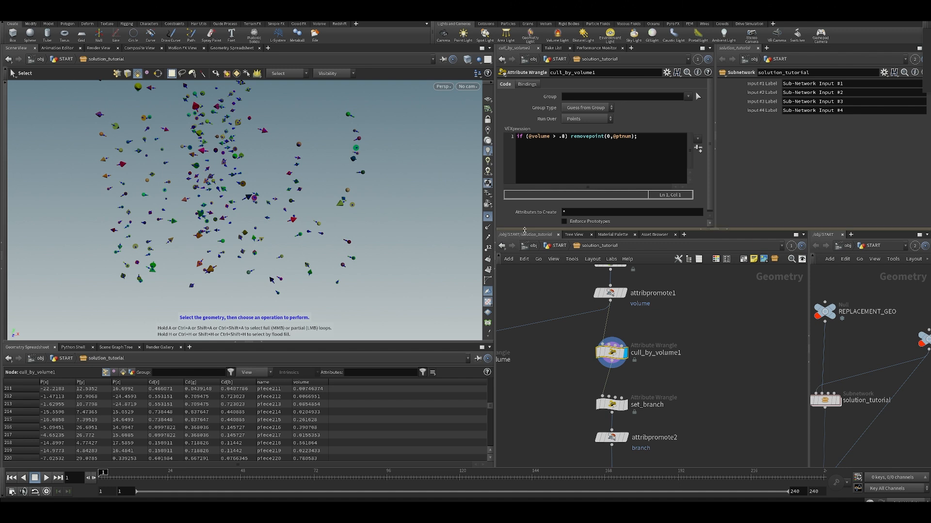
{"action": "left_click", "coordinate": [487, 219]}
{"action": "left_click_drag", "start_coordinate": [376, 205], "coordinate": [353, 199], "text": "alt"}
Step: Display the neighbouring cull_by_volume wrangle on the side branch to compare the pole geometry
{"action": "scroll", "coordinate": [600, 379], "scroll_direction": "down", "scroll_amount": 4}
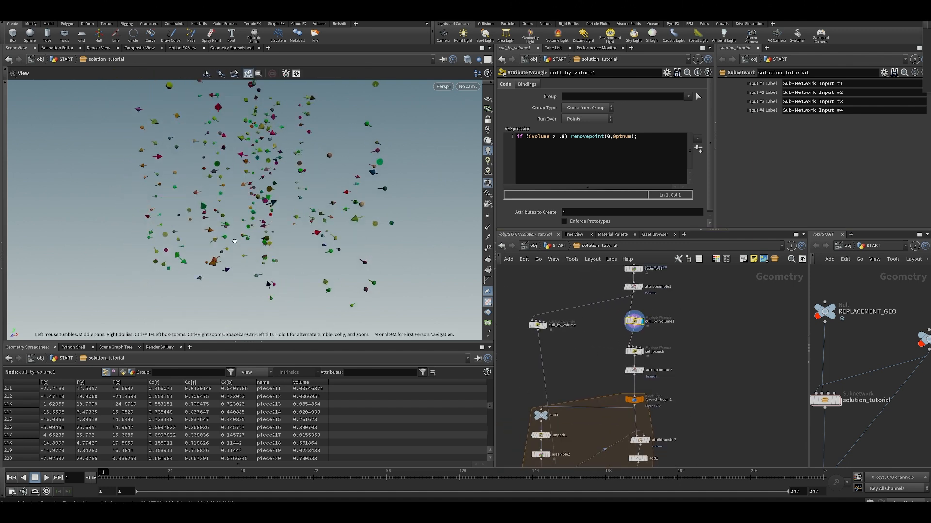
{"action": "left_click_drag", "start_coordinate": [364, 281], "coordinate": [380, 284], "text": "alt"}
{"action": "left_click", "coordinate": [544, 325]}
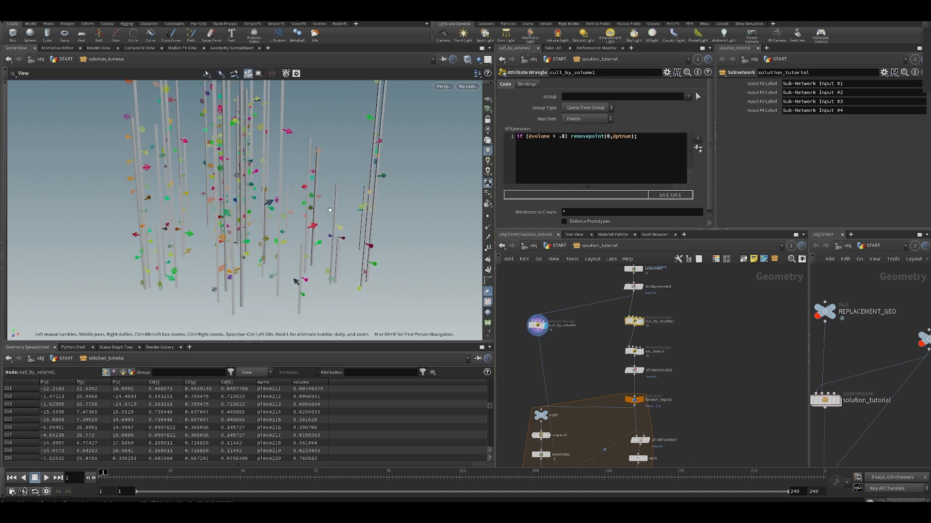
Step: Display set_branch and enlarge the parameter area to read its full VEX code against the small shapes
{"action": "scroll", "coordinate": [645, 339], "scroll_direction": "up", "scroll_amount": 4}
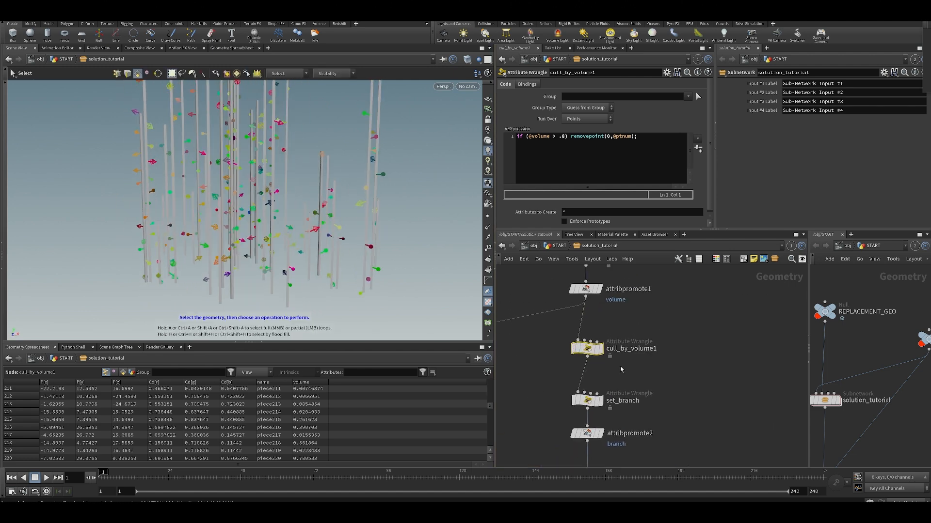
{"action": "left_click", "coordinate": [644, 335]}
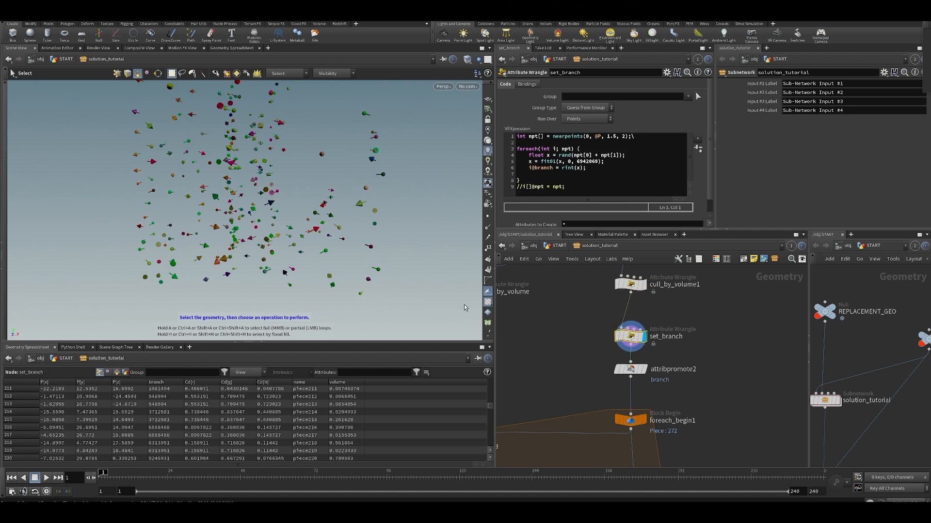
{"action": "left_click_drag", "start_coordinate": [620, 230], "coordinate": [620, 265]}
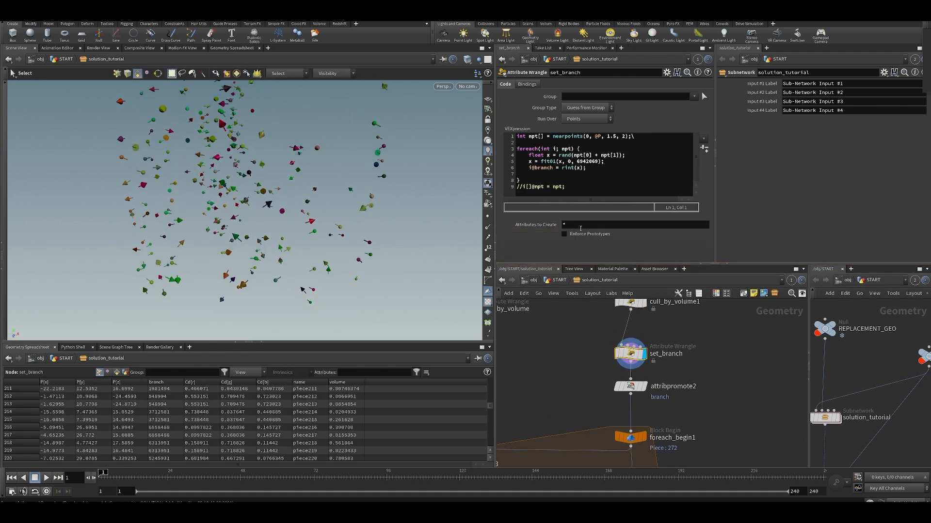
{"action": "left_click_drag", "start_coordinate": [294, 182], "coordinate": [314, 99], "text": "alt"}
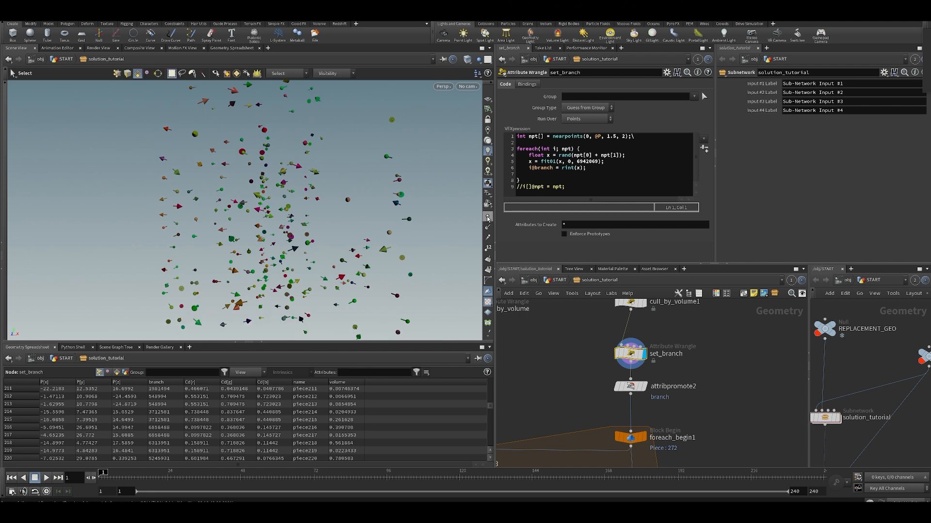
{"action": "left_click_drag", "start_coordinate": [427, 199], "coordinate": [349, 181], "text": "alt"}
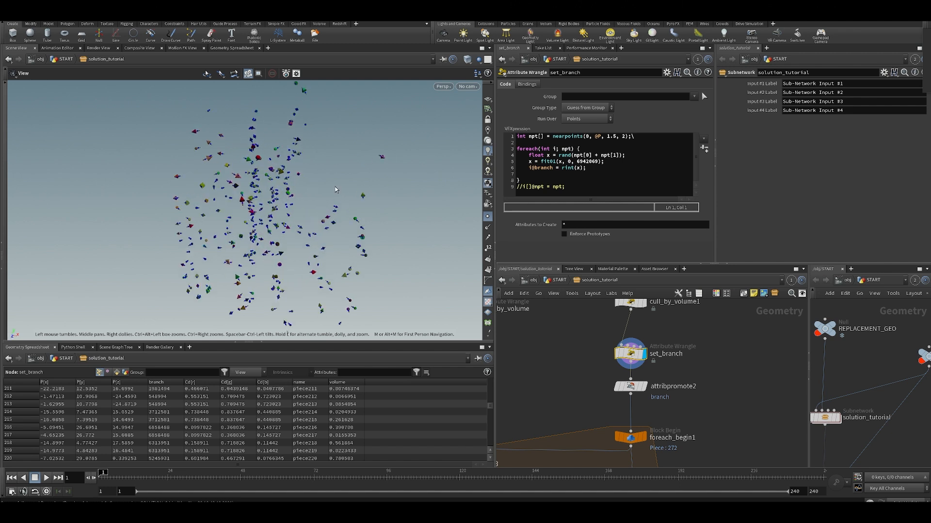
Step: Examine the distribution of the small shapes from several angles with the display of points toggled
{"action": "key", "text": "s"}
{"action": "left_click_drag", "start_coordinate": [282, 212], "coordinate": [297, 218], "text": "alt"}
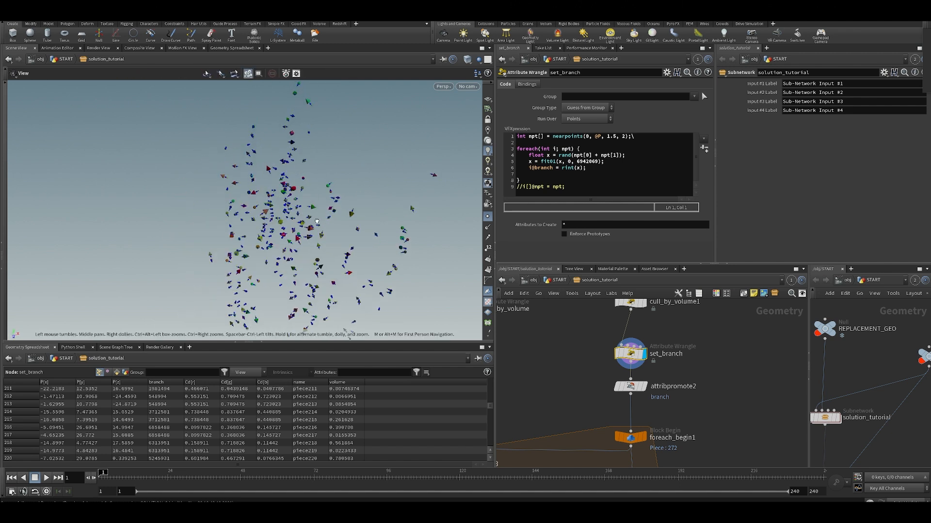
{"action": "scroll", "coordinate": [297, 219], "scroll_direction": "down", "scroll_amount": 5}
{"action": "middle_click_drag", "start_coordinate": [299, 219], "coordinate": [233, 197], "text": "alt"}
{"action": "left_click", "coordinate": [488, 216]}
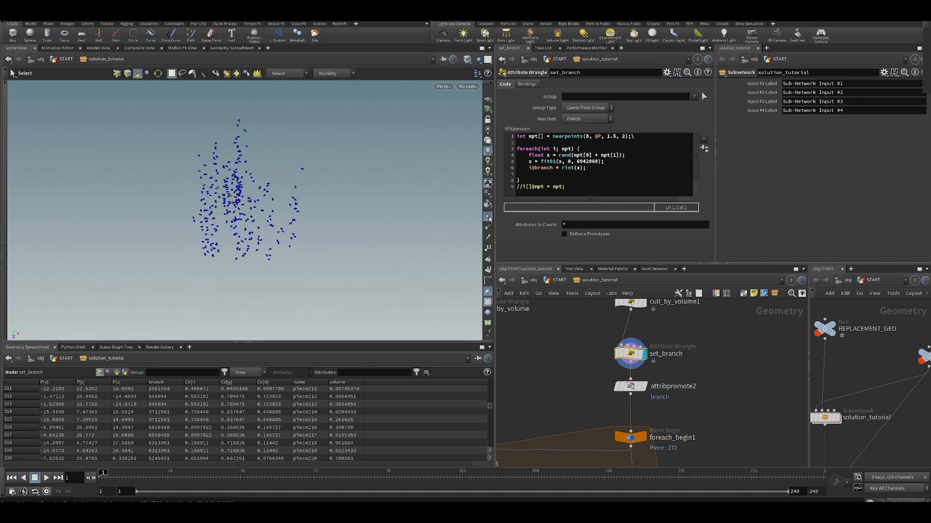
{"action": "scroll", "coordinate": [254, 206], "scroll_direction": "up", "scroll_amount": 4, "text": "alt"}
{"action": "scroll", "coordinate": [254, 207], "scroll_direction": "up", "scroll_amount": 3, "text": "alt"}
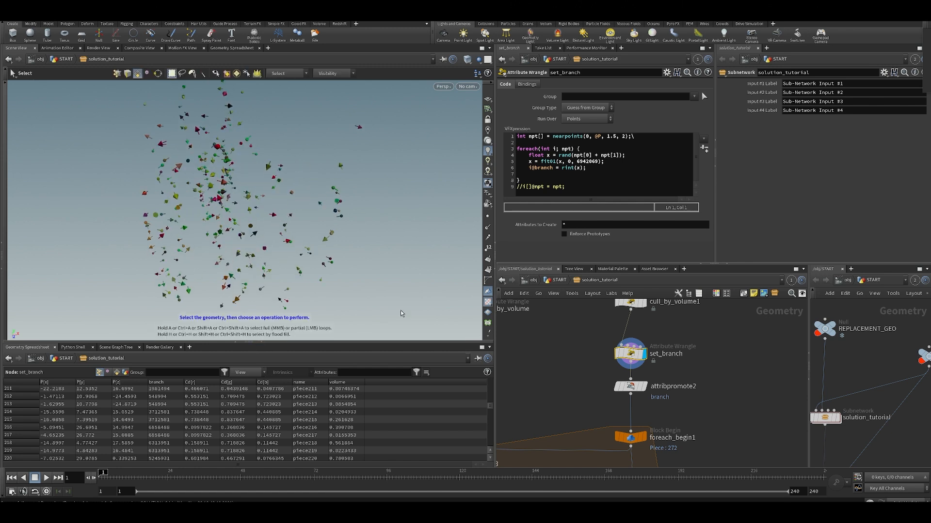
{"action": "middle_click_drag", "start_coordinate": [602, 383], "coordinate": [597, 344]}
{"action": "left_click_drag", "start_coordinate": [235, 196], "coordinate": [250, 218], "text": "alt"}
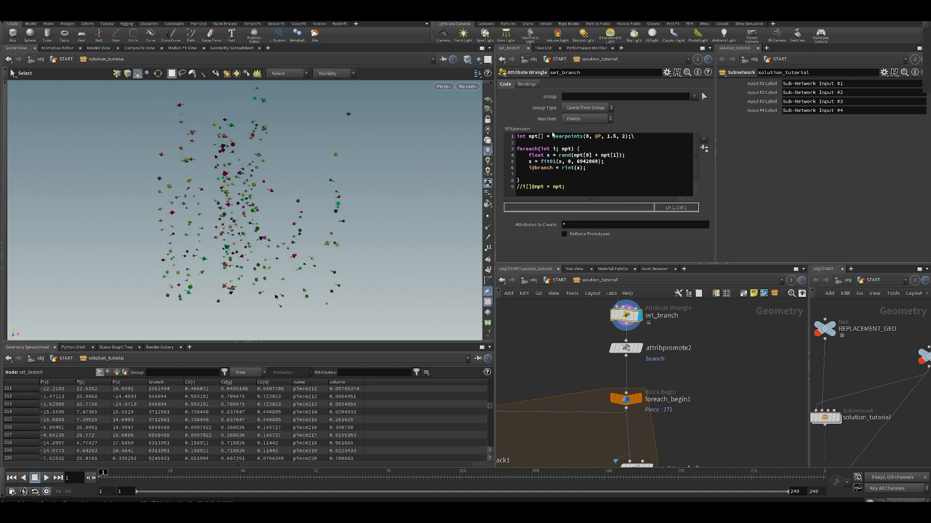
Step: Highlight the nearpoints call in set_branch's code and examine the shape clusters from above, the side and close up
{"action": "left_click_drag", "start_coordinate": [555, 136], "coordinate": [599, 136]}
{"action": "right_click_drag", "start_coordinate": [353, 193], "coordinate": [269, 191], "text": "alt"}
{"action": "left_click_drag", "start_coordinate": [269, 191], "coordinate": [332, 271], "text": "alt"}
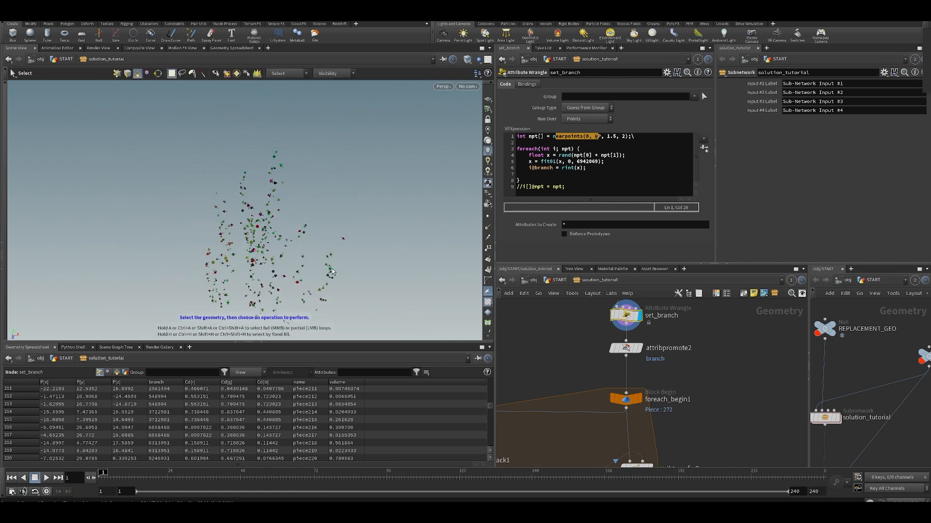
{"action": "left_click_drag", "start_coordinate": [262, 210], "coordinate": [358, 213], "text": "alt"}
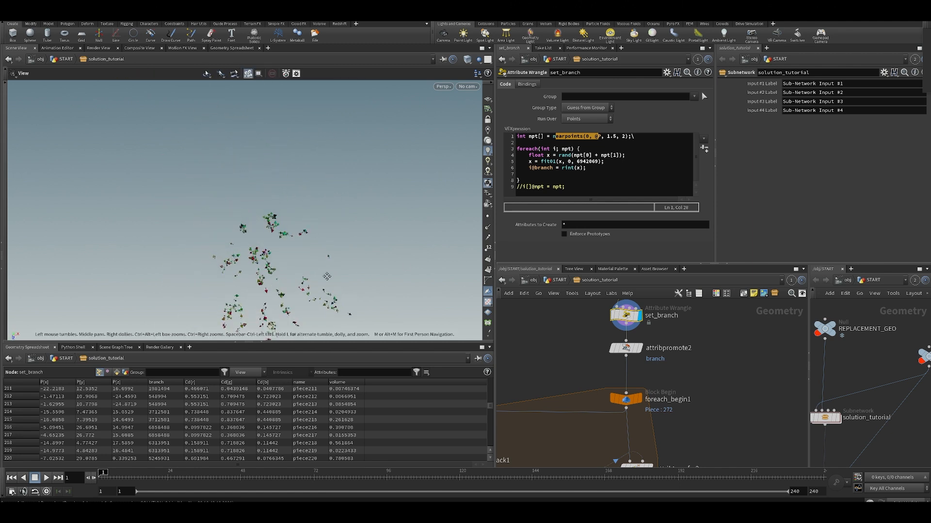
{"action": "middle_click_drag", "start_coordinate": [327, 276], "coordinate": [336, 206], "text": "alt"}
{"action": "right_click_drag", "start_coordinate": [310, 245], "coordinate": [279, 169], "text": "alt"}
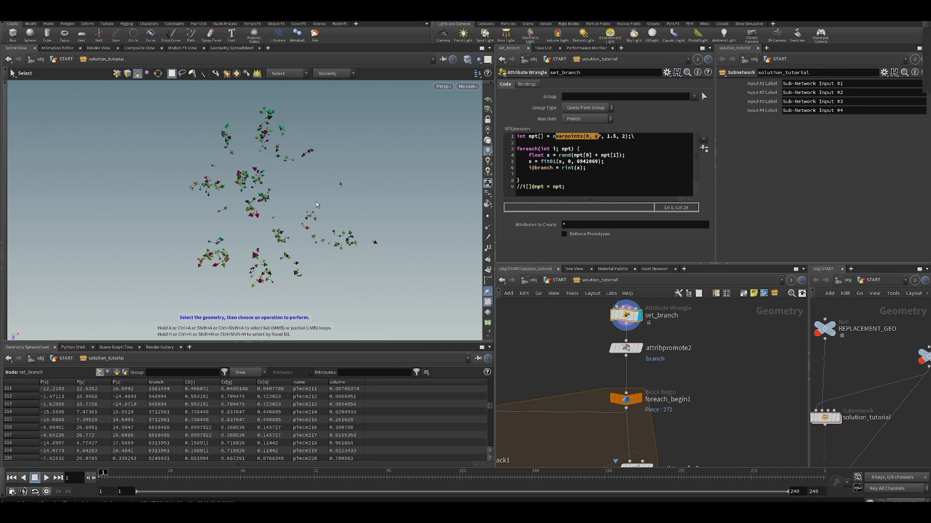
{"action": "left_click_drag", "start_coordinate": [344, 240], "coordinate": [332, 147], "text": "alt"}
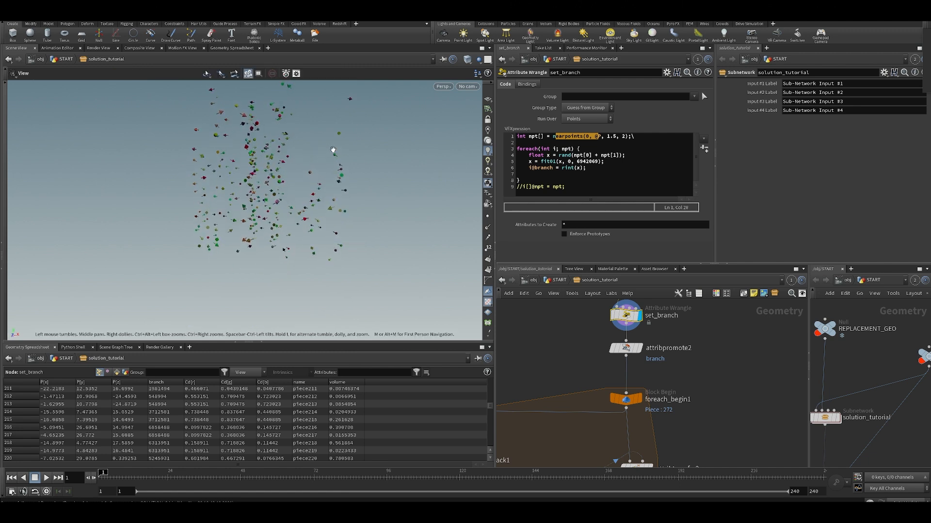
{"action": "right_click_drag", "start_coordinate": [344, 136], "coordinate": [359, 200], "text": "alt"}
{"action": "right_click_drag", "start_coordinate": [343, 168], "coordinate": [356, 185], "text": "alt"}
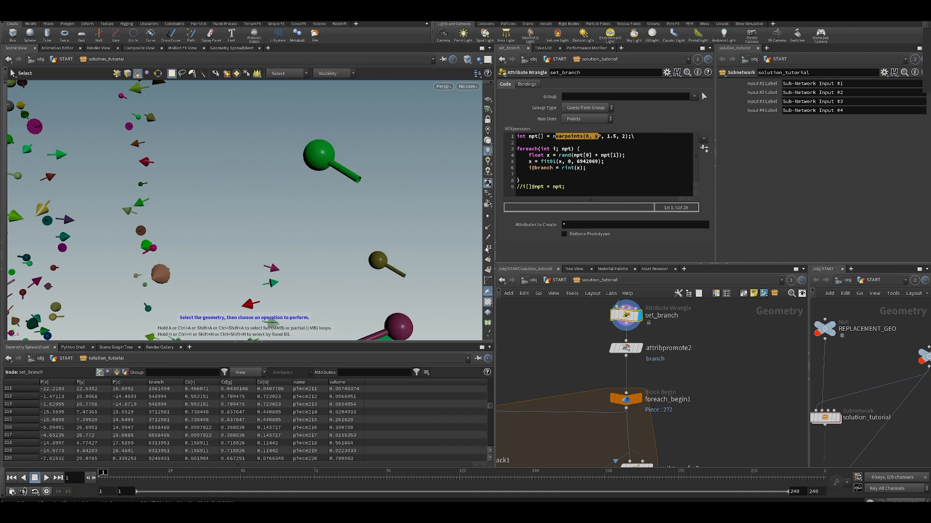
Step: Review the nearpoints call on the first code line against the close-up of a single sphere-and-stem shape
{"action": "left_click", "coordinate": [539, 155]}
{"action": "left_click_drag", "start_coordinate": [553, 136], "coordinate": [588, 137]}
{"action": "left_click", "coordinate": [584, 143]}
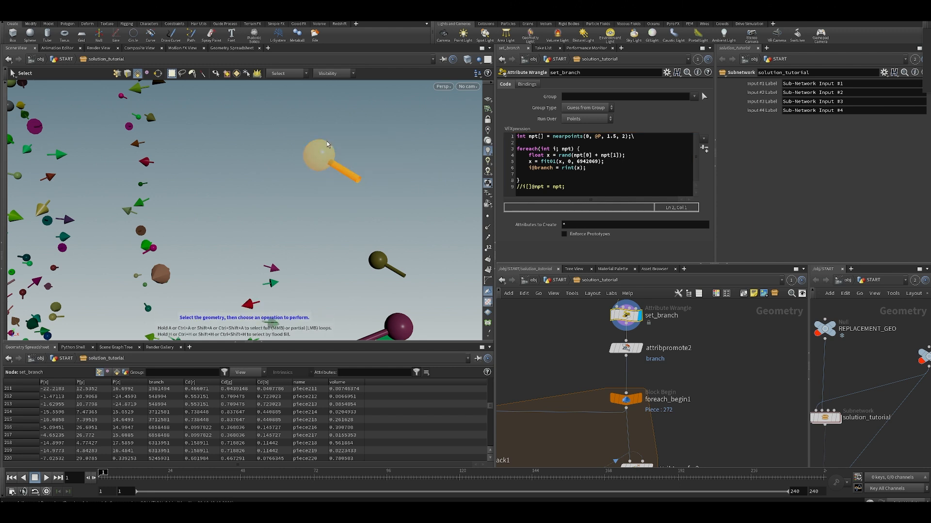
{"action": "left_click", "coordinate": [566, 136]}
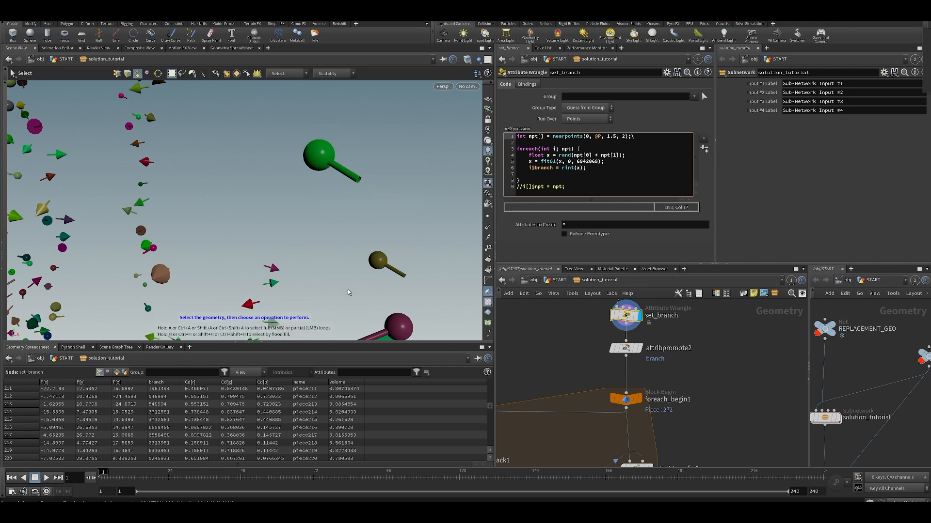
{"action": "left_click", "coordinate": [518, 188]}
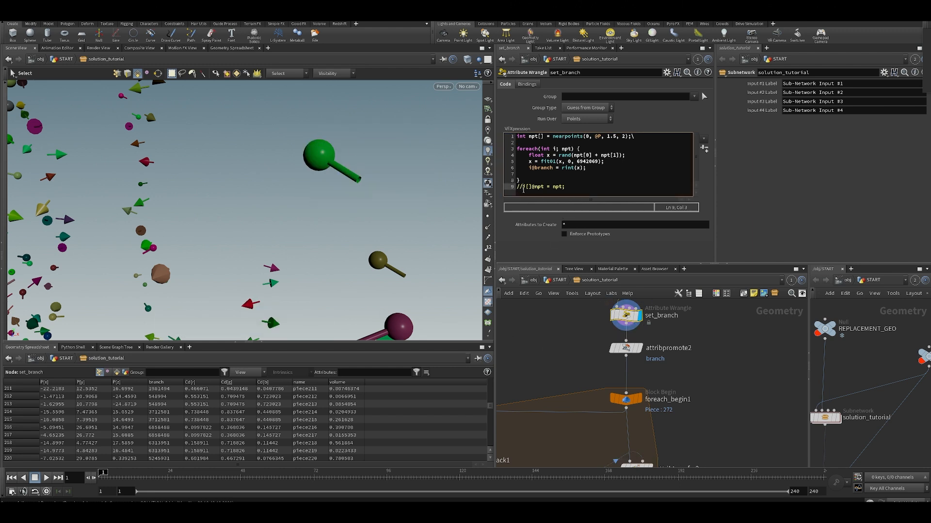
{"action": "key", "text": "Delete"}
{"action": "key", "text": "Delete"}
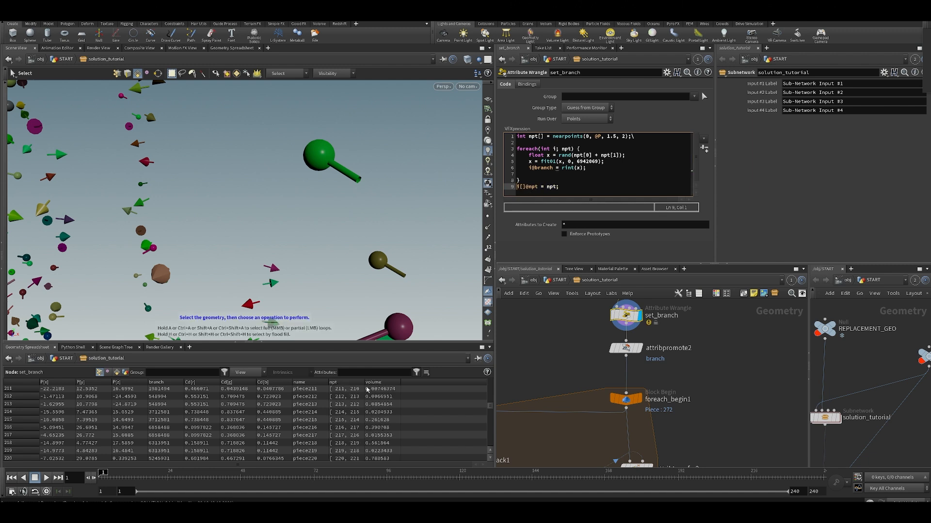
{"action": "left_click_drag", "start_coordinate": [365, 383], "coordinate": [414, 383]}
Step: Examine the sphere and stem pairs up close alongside the npt arrays in the spreadsheet
{"action": "left_click_drag", "start_coordinate": [320, 167], "coordinate": [360, 164], "text": "alt"}
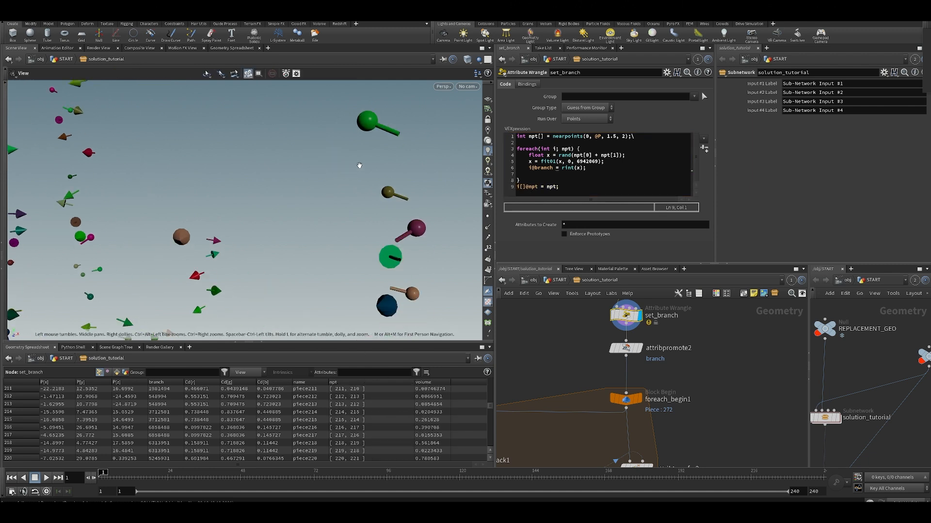
{"action": "middle_click_drag", "start_coordinate": [359, 165], "coordinate": [254, 199], "text": "alt"}
{"action": "scroll", "coordinate": [254, 199], "scroll_direction": "up", "scroll_amount": 5}
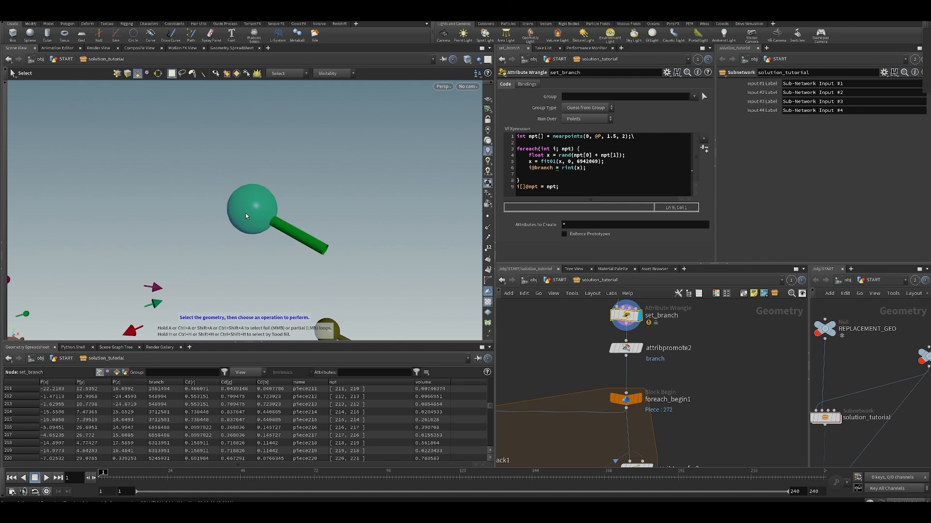
{"action": "middle_click_drag", "start_coordinate": [344, 275], "coordinate": [327, 259], "text": "alt"}
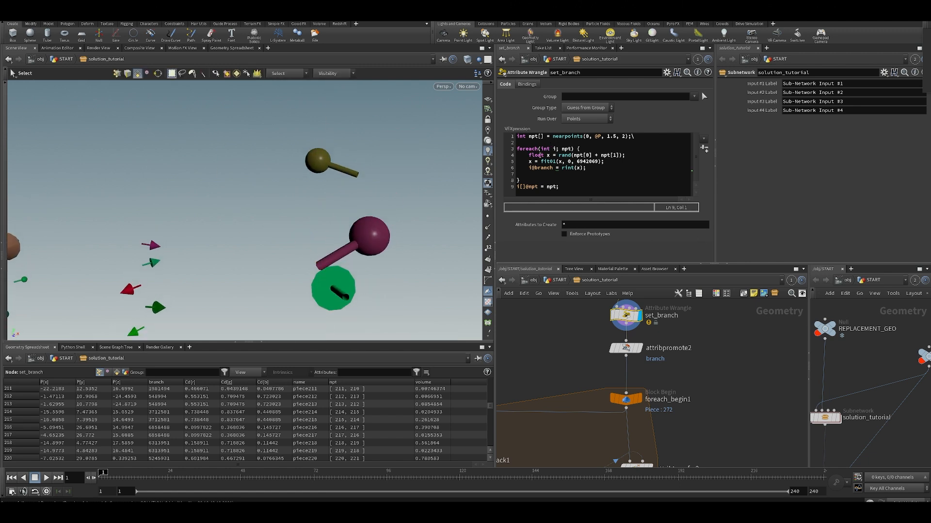
Step: Review the rand and fit01 lines in set_branch's foreach loop against a wider view of the sphere and stem shapes
{"action": "left_click", "coordinate": [568, 156]}
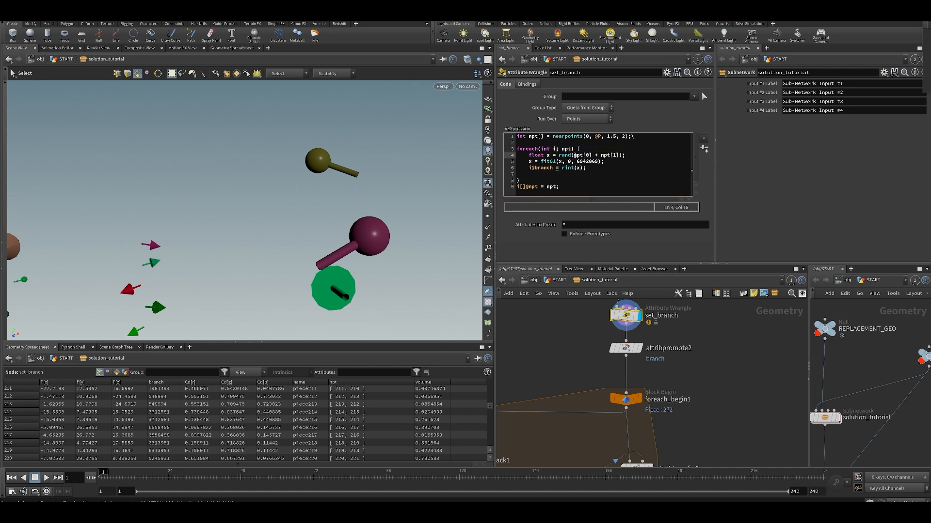
{"action": "double_click", "coordinate": [570, 162]}
{"action": "key", "text": "Escape"}
{"action": "scroll", "coordinate": [243, 229], "scroll_direction": "down", "scroll_amount": 6}
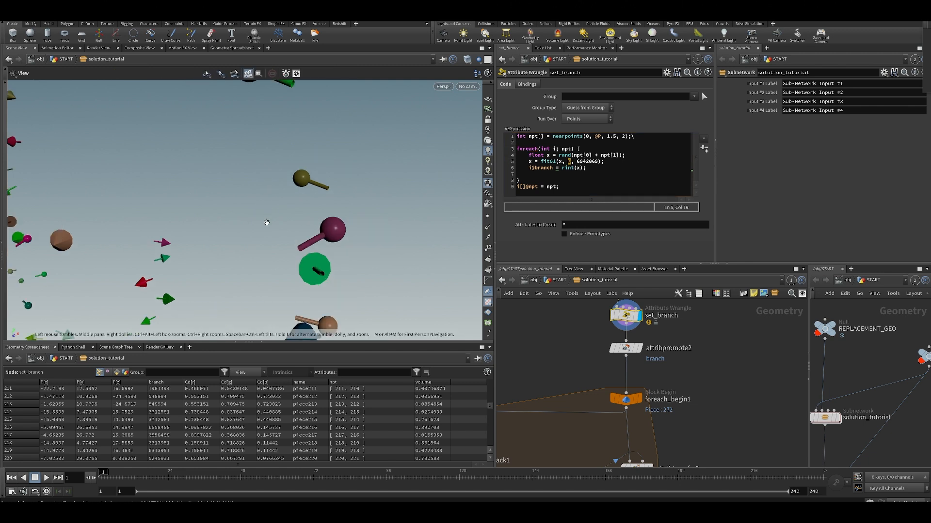
{"action": "scroll", "coordinate": [260, 232], "scroll_direction": "down", "scroll_amount": 4}
{"action": "scroll", "coordinate": [268, 225], "scroll_direction": "up", "scroll_amount": 5}
{"action": "middle_click_drag", "start_coordinate": [268, 224], "coordinate": [392, 170]}
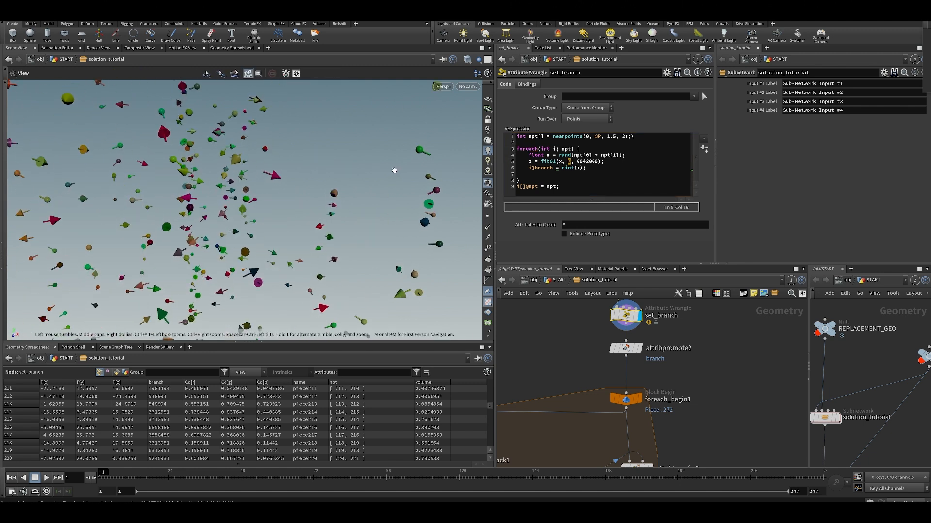
{"action": "key", "text": "s"}
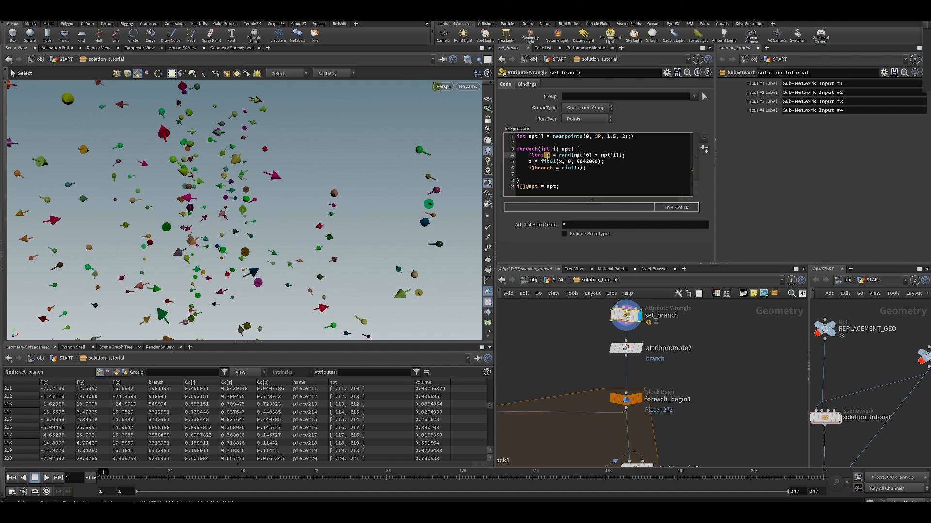
Step: Trace the variable x and highlight the 0 index of npt[0] inside the rand call of set_branch's code
{"action": "left_click", "coordinate": [559, 161]}
{"action": "left_click", "coordinate": [548, 155]}
{"action": "left_click", "coordinate": [581, 155]}
{"action": "left_click_drag", "start_coordinate": [590, 155], "coordinate": [586, 155]}
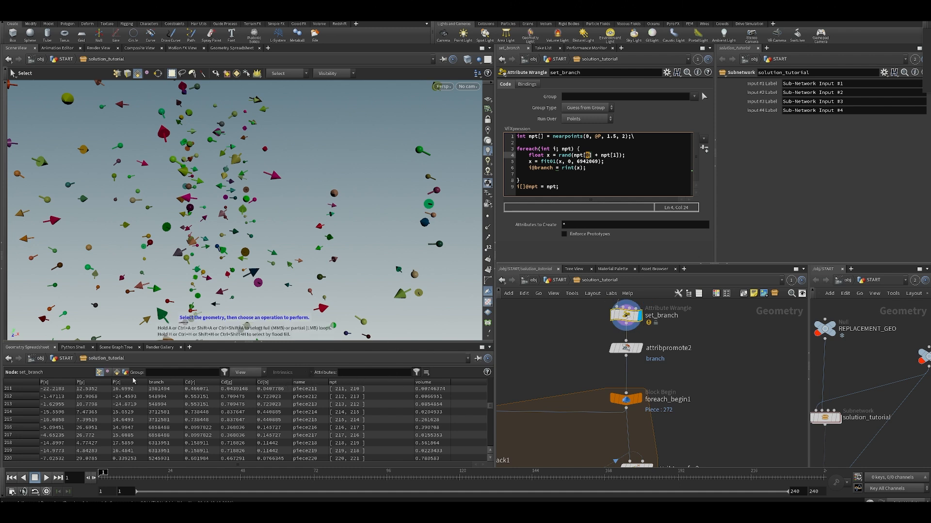
Step: Display attribpromote2 and inspect its primitive attributes in the geometry spreadsheet, sorted by branch, from the lowest values upward
{"action": "left_click", "coordinate": [624, 349]}
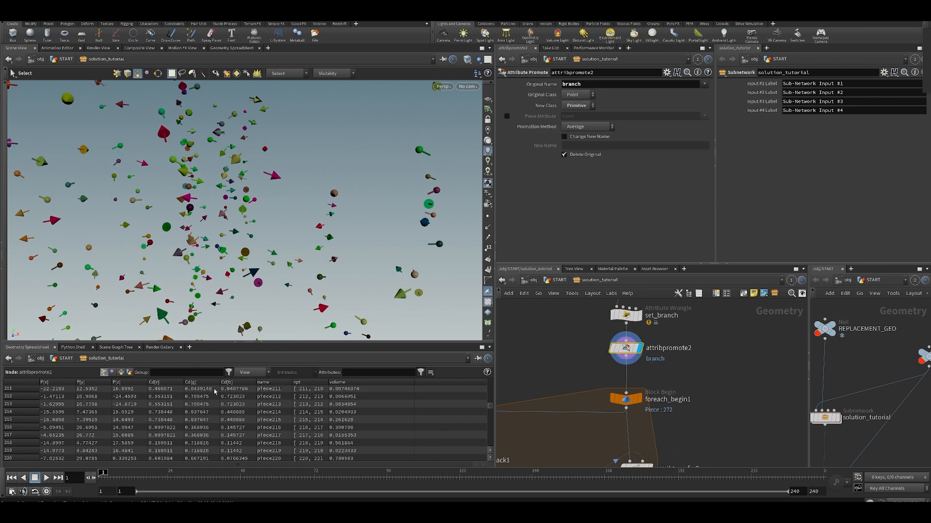
{"action": "left_click", "coordinate": [121, 372]}
{"action": "left_click", "coordinate": [56, 382]}
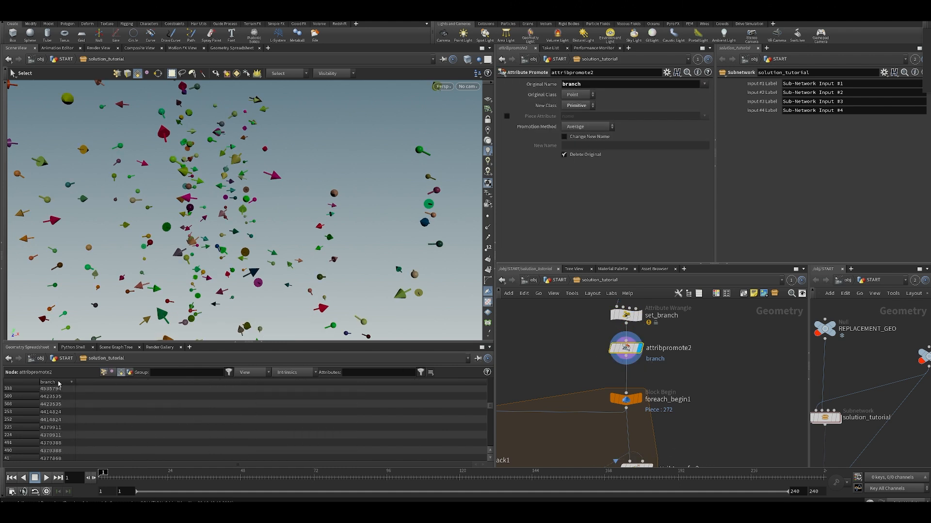
{"action": "left_click_drag", "start_coordinate": [490, 411], "coordinate": [490, 385]}
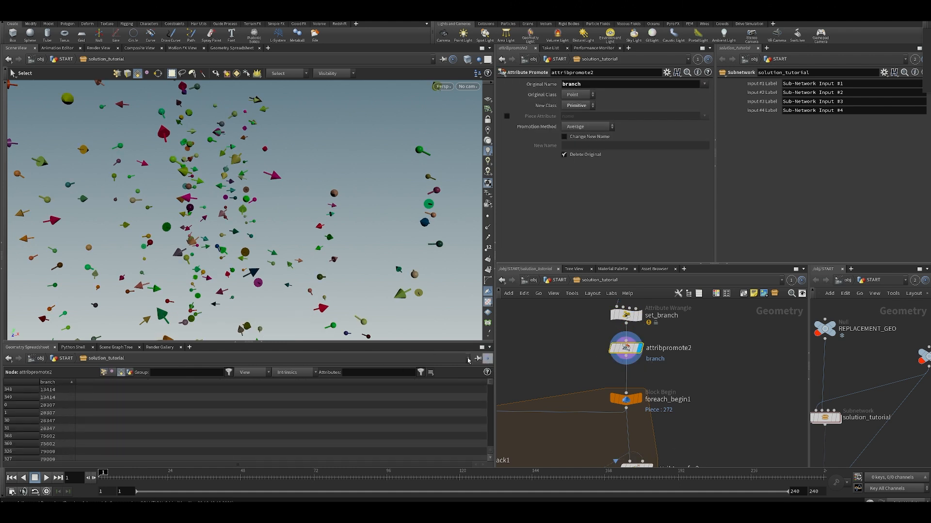
{"action": "scroll", "coordinate": [52, 412], "scroll_direction": "down", "scroll_amount": 6}
{"action": "scroll", "coordinate": [502, 381], "scroll_direction": "down", "scroll_amount": 1}
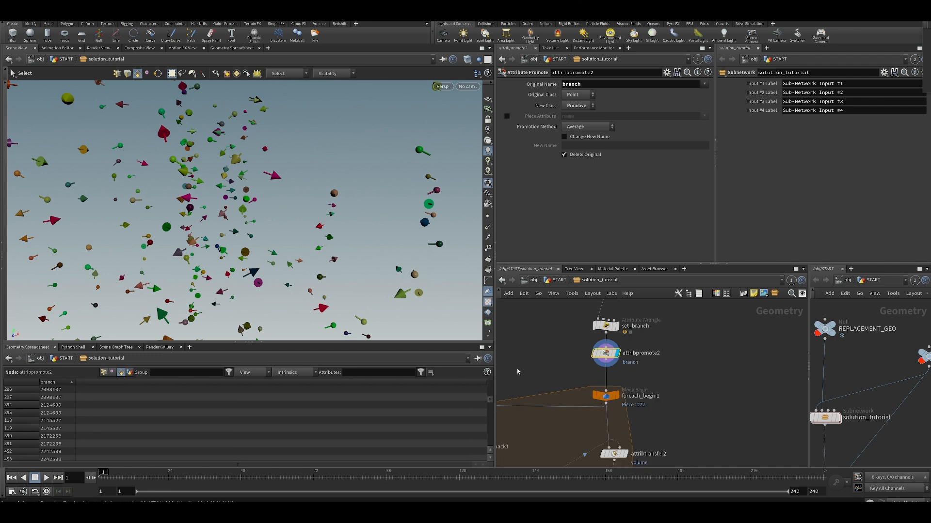
Step: Display set_branch again and show its point attributes in the geometry spreadsheet from the first row
{"action": "middle_click_drag", "start_coordinate": [571, 325], "coordinate": [571, 358]}
{"action": "left_click", "coordinate": [605, 358]}
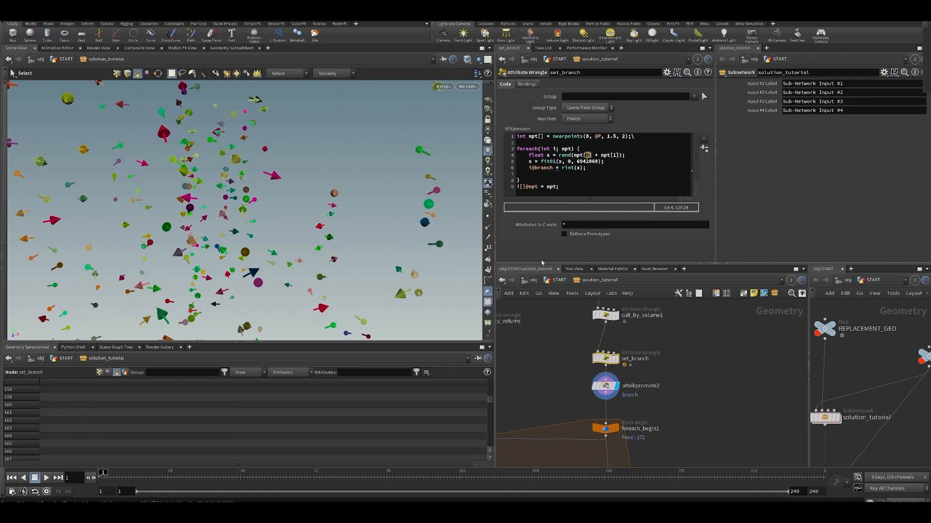
{"action": "left_click_drag", "start_coordinate": [587, 264], "coordinate": [587, 313]}
{"action": "left_click", "coordinate": [616, 383]}
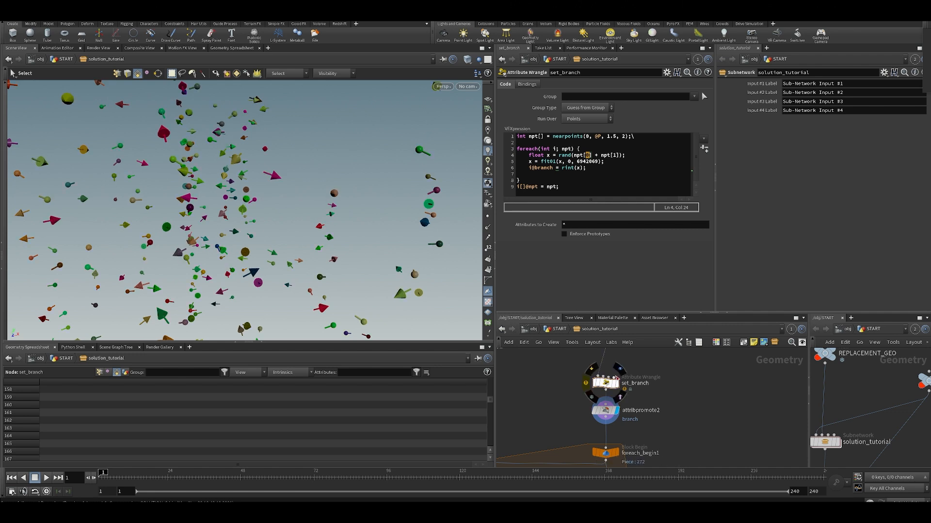
{"action": "left_click_drag", "start_coordinate": [490, 404], "coordinate": [479, 346]}
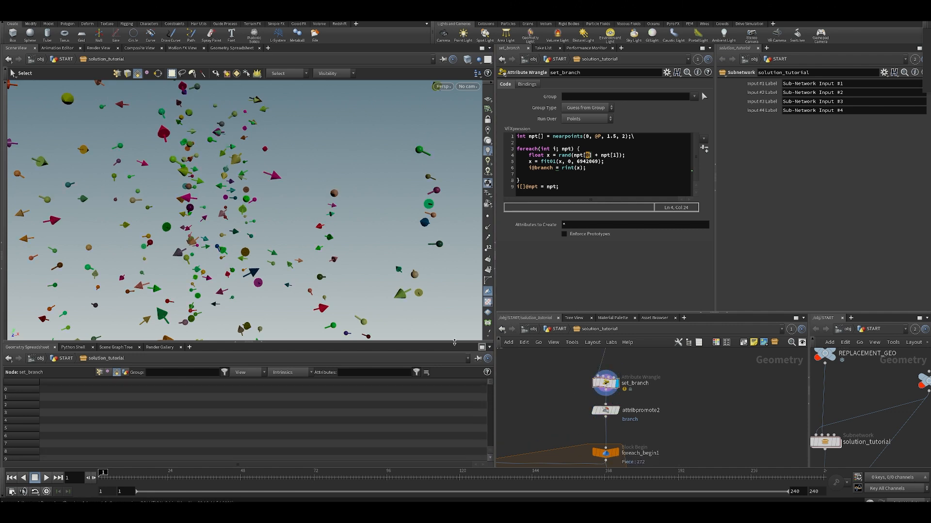
{"action": "left_click", "coordinate": [100, 372]}
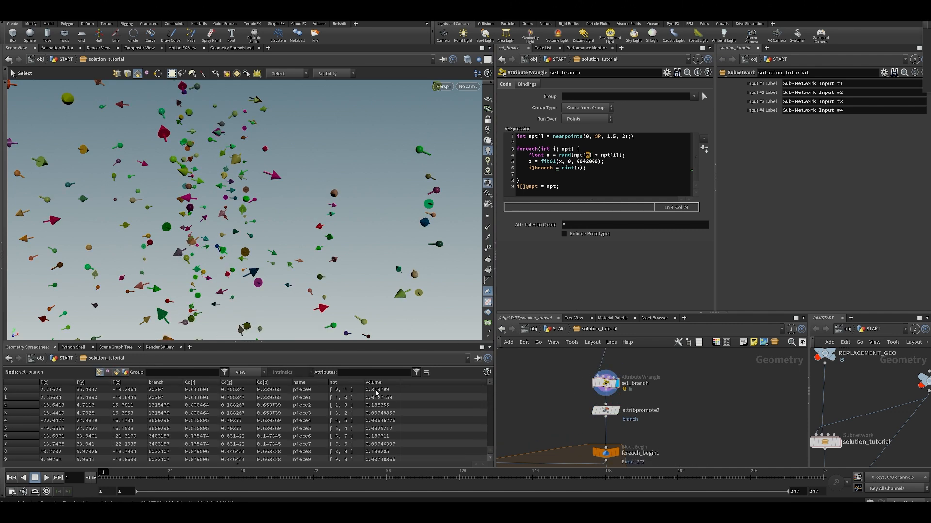
Step: Isolate the green sphere and stem with a Blast that keeps only primitives 112-113, and widen the spreadsheet's npt column
{"action": "middle_click_drag", "start_coordinate": [338, 294], "coordinate": [322, 257], "text": "alt"}
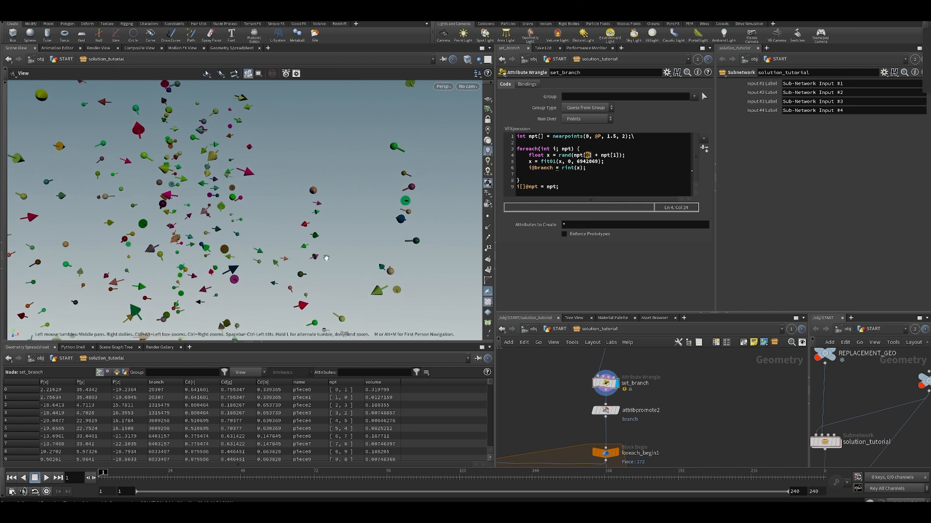
{"action": "right_click_drag", "start_coordinate": [322, 257], "coordinate": [322, 206], "text": "alt"}
{"action": "middle_click_drag", "start_coordinate": [322, 205], "coordinate": [260, 252], "text": "alt"}
{"action": "right_click_drag", "start_coordinate": [259, 251], "coordinate": [261, 229], "text": "alt"}
{"action": "left_click_drag", "start_coordinate": [261, 229], "coordinate": [285, 193], "text": "alt"}
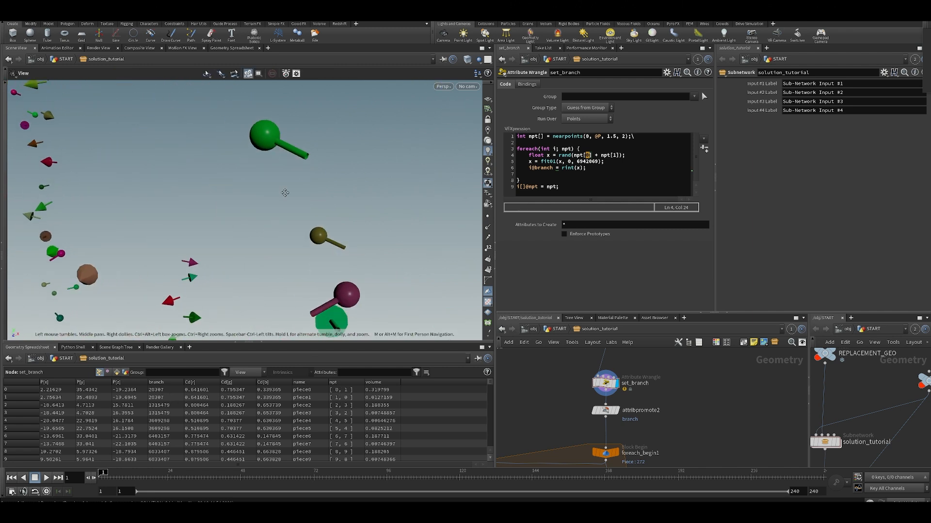
{"action": "middle_click_drag", "start_coordinate": [285, 193], "coordinate": [300, 262], "text": "alt"}
{"action": "left_click_drag", "start_coordinate": [243, 199], "coordinate": [334, 291]}
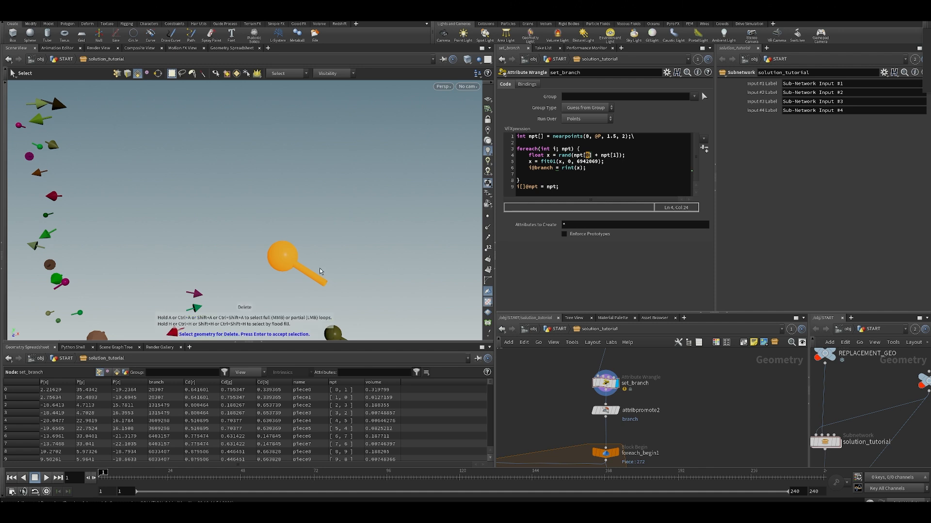
{"action": "key", "text": "Delete"}
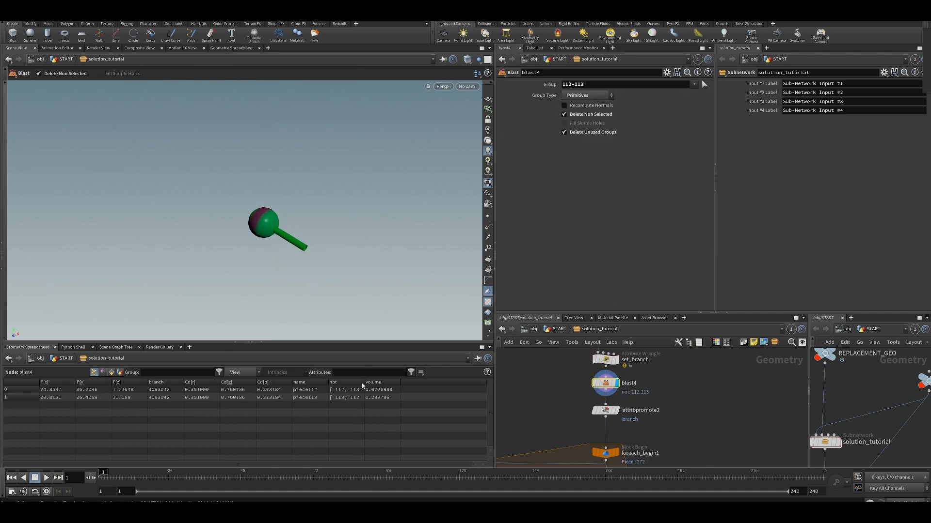
{"action": "left_click_drag", "start_coordinate": [364, 386], "coordinate": [391, 385]}
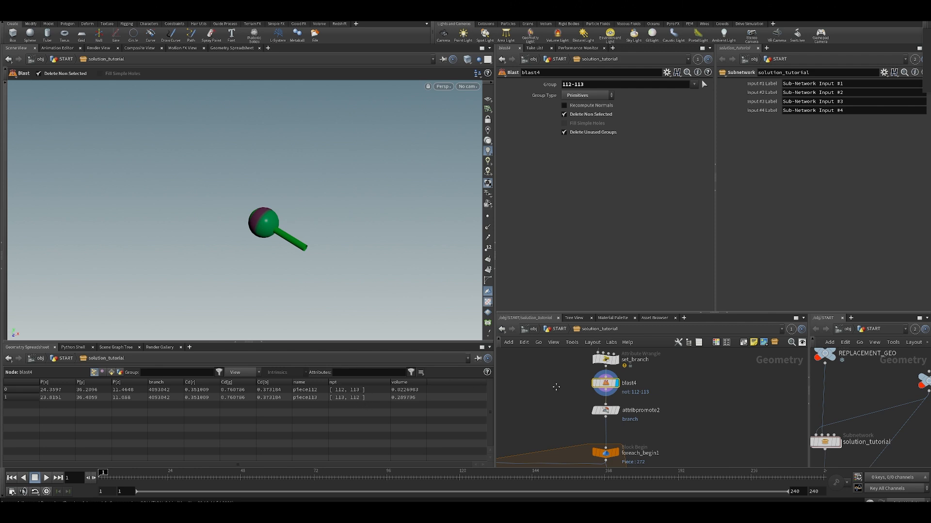
Step: Delete the Blast node between set_branch and attribpromote2
{"action": "middle_click_drag", "start_coordinate": [556, 388], "coordinate": [548, 398]}
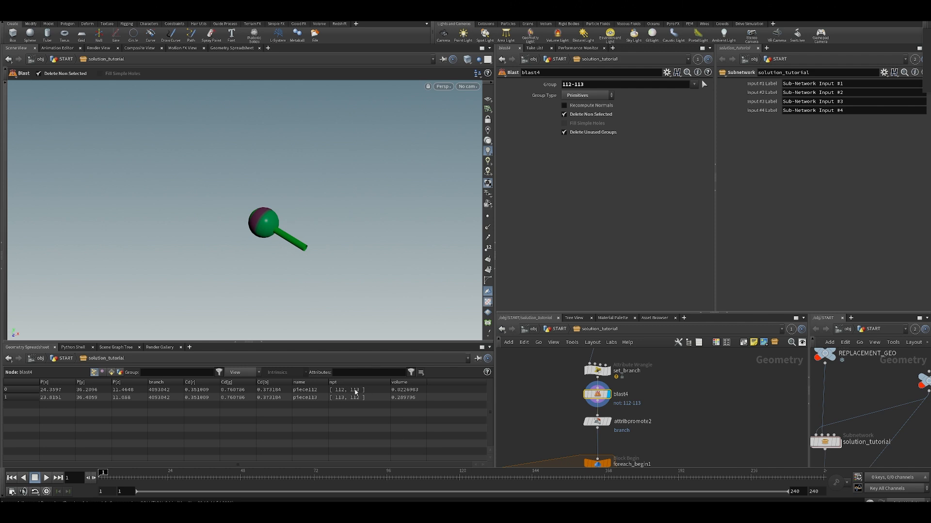
{"action": "middle_click_drag", "start_coordinate": [554, 383], "coordinate": [541, 403]}
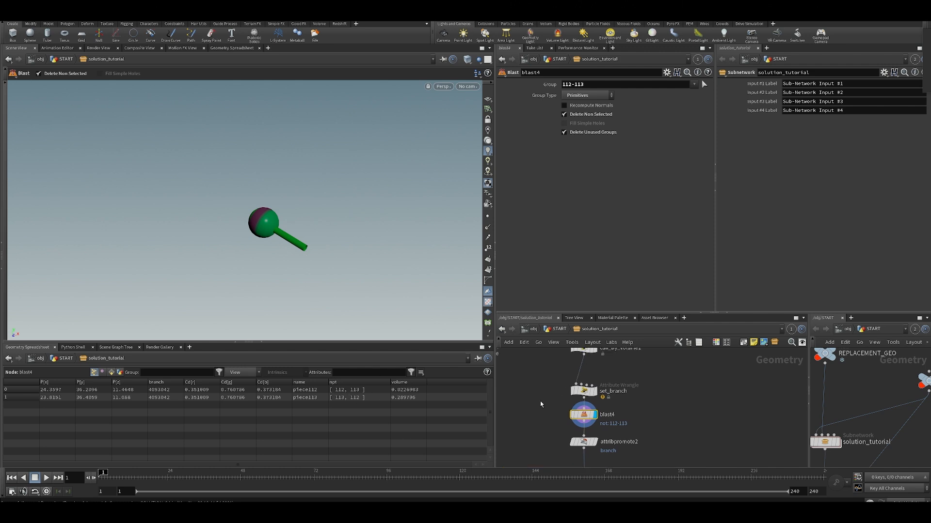
{"action": "key", "text": "Delete"}
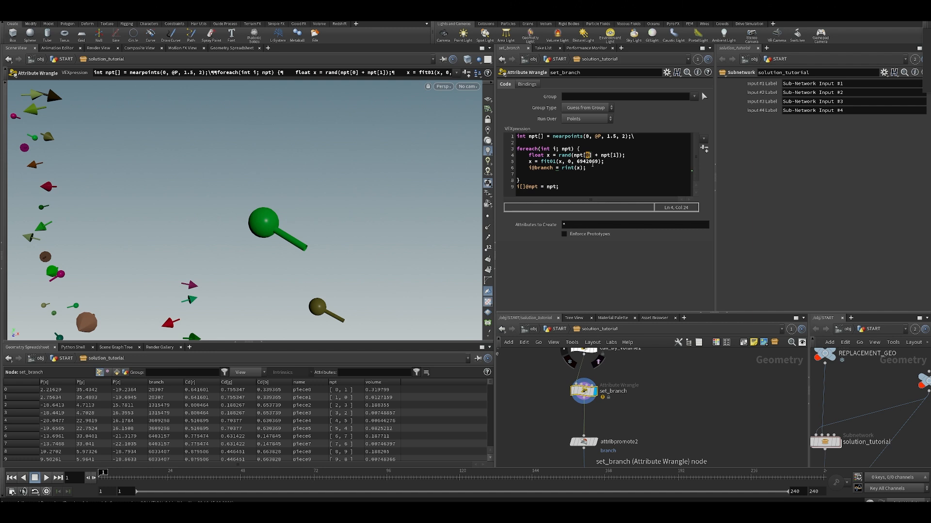
Step: Review the rand, fit01 and rint lines in set_branch, check its primitive attributes in the spreadsheet, and highlight npt[1]
{"action": "left_click", "coordinate": [605, 156]}
{"action": "key", "text": "Down"}
{"action": "key", "text": "Down"}
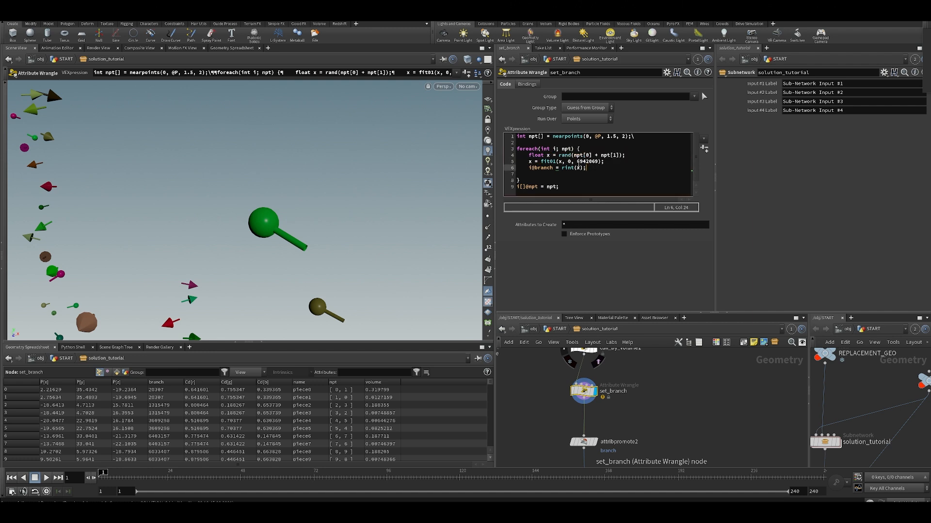
{"action": "left_click", "coordinate": [117, 373]}
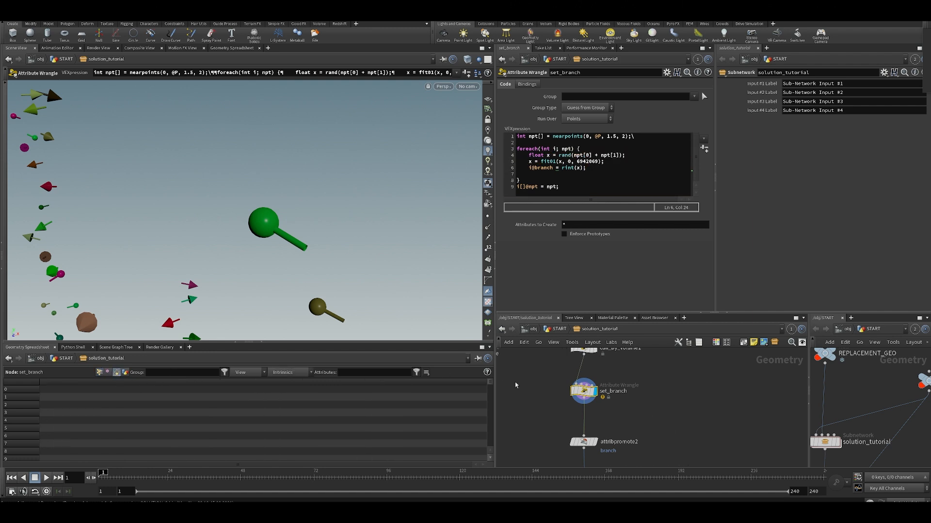
{"action": "scroll", "coordinate": [401, 236], "scroll_direction": "down", "scroll_amount": 8}
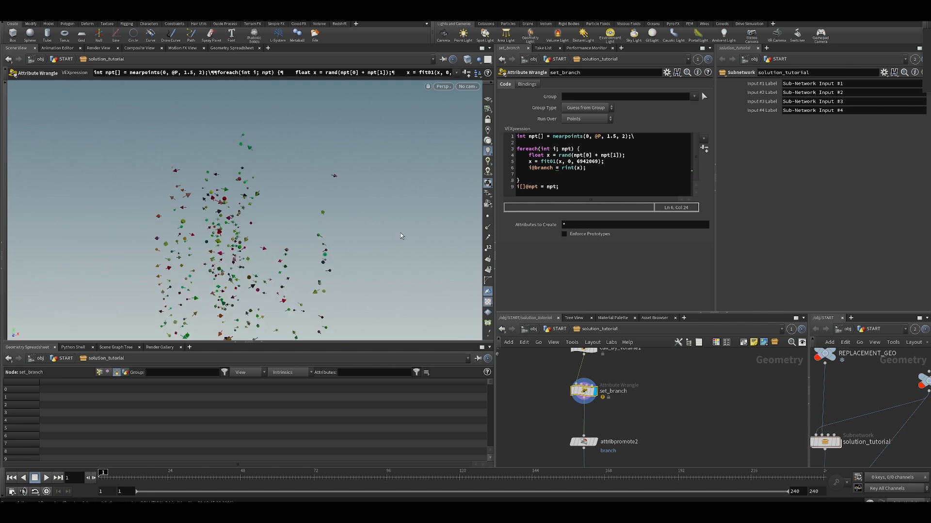
{"action": "left_click_drag", "start_coordinate": [601, 155], "coordinate": [613, 155]}
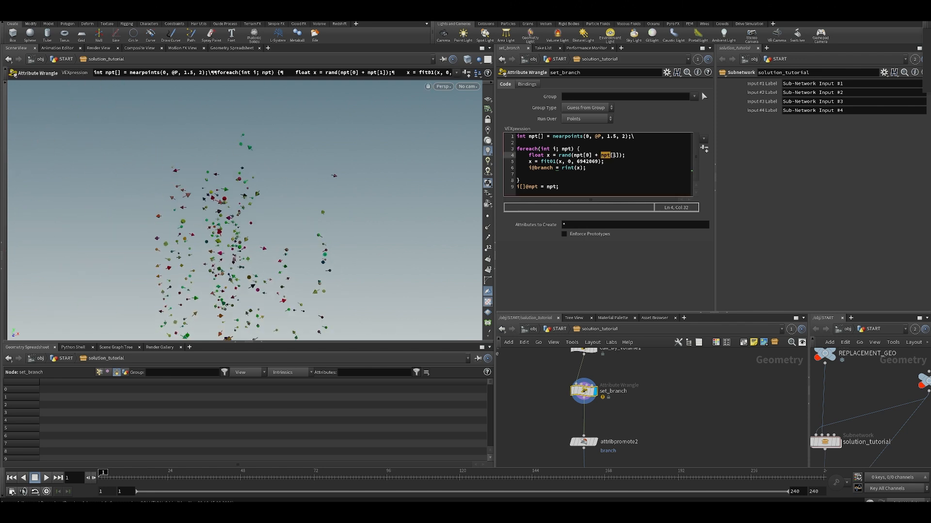
{"action": "left_click", "coordinate": [629, 156]}
{"action": "middle_click_drag", "start_coordinate": [613, 353], "coordinate": [596, 332]}
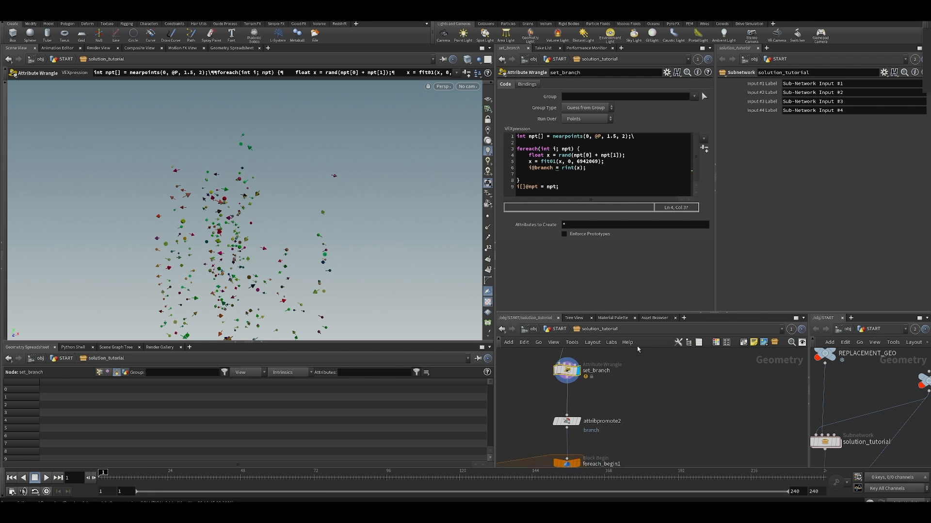
Step: Adjust the network pane's height and move the set_branch node slightly closer to cull_by_volume1
{"action": "left_click_drag", "start_coordinate": [600, 313], "coordinate": [588, 244]}
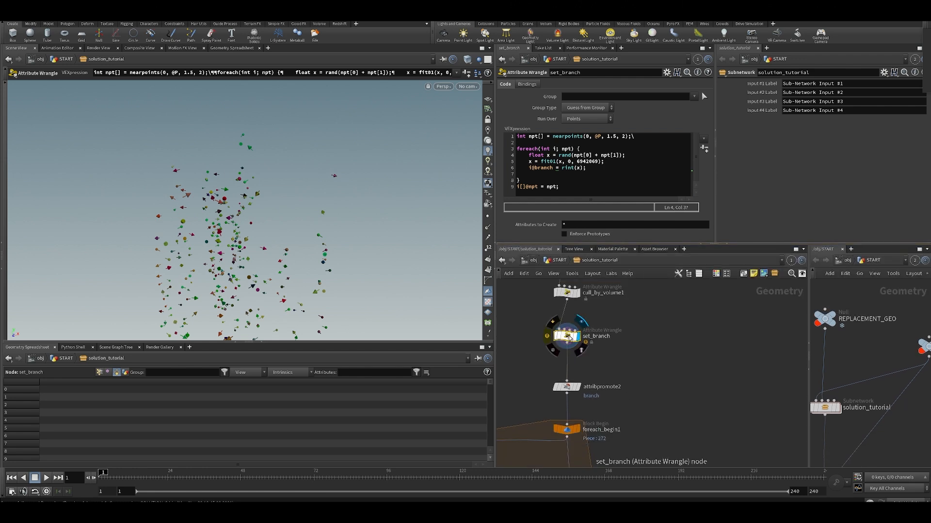
{"action": "left_click_drag", "start_coordinate": [567, 336], "coordinate": [567, 329]}
{"action": "middle_click_drag", "start_coordinate": [224, 203], "coordinate": [243, 129], "text": "alt"}
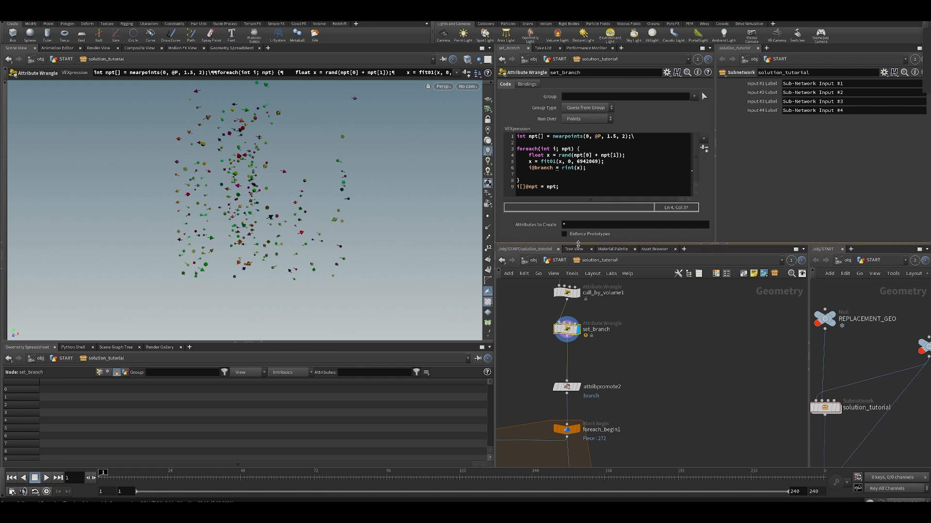
{"action": "left_click_drag", "start_coordinate": [578, 244], "coordinate": [576, 268]}
Step: Review the rand and fit01 lines of set_branch's code and examine all the shapes from several angles and distances
{"action": "left_click_drag", "start_coordinate": [587, 149], "coordinate": [610, 156]}
{"action": "left_click", "coordinate": [609, 161]}
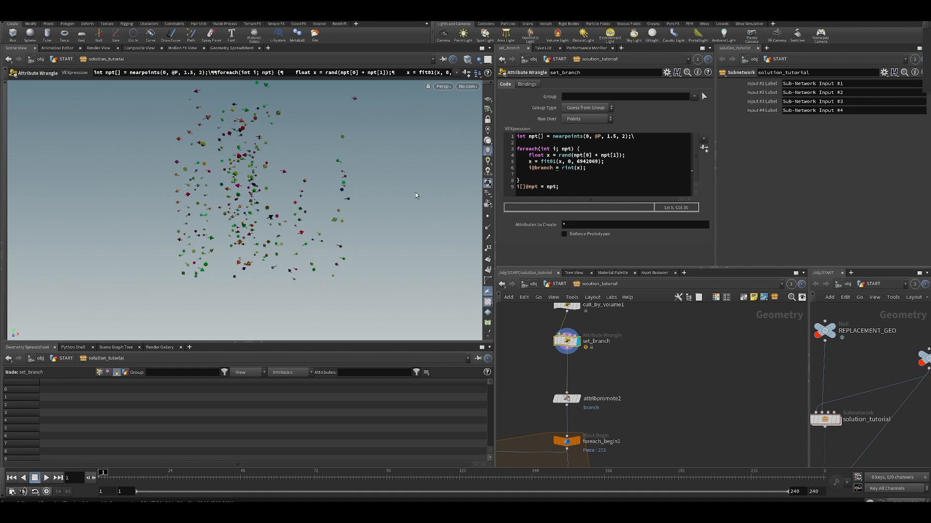
{"action": "right_click_drag", "start_coordinate": [368, 206], "coordinate": [301, 218], "text": "alt"}
{"action": "left_click_drag", "start_coordinate": [301, 218], "coordinate": [273, 217], "text": "alt"}
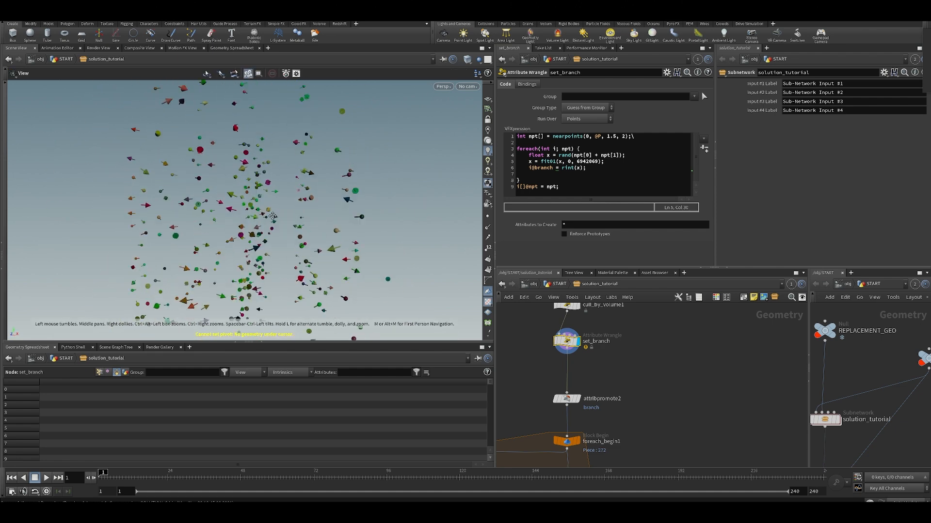
{"action": "right_click_drag", "start_coordinate": [273, 216], "coordinate": [254, 246], "text": "alt"}
{"action": "left_click_drag", "start_coordinate": [254, 247], "coordinate": [271, 276], "text": "alt"}
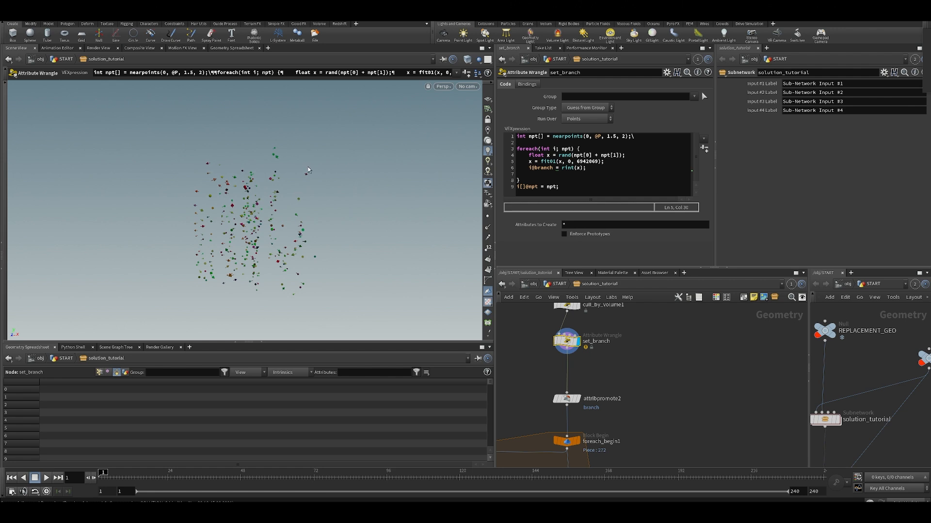
Step: Display attribpromote2 and add a For-Each Named Primitive block beside the existing foreach loop in the network
{"action": "middle_click_drag", "start_coordinate": [548, 413], "coordinate": [555, 386]}
{"action": "left_click", "coordinate": [563, 372]}
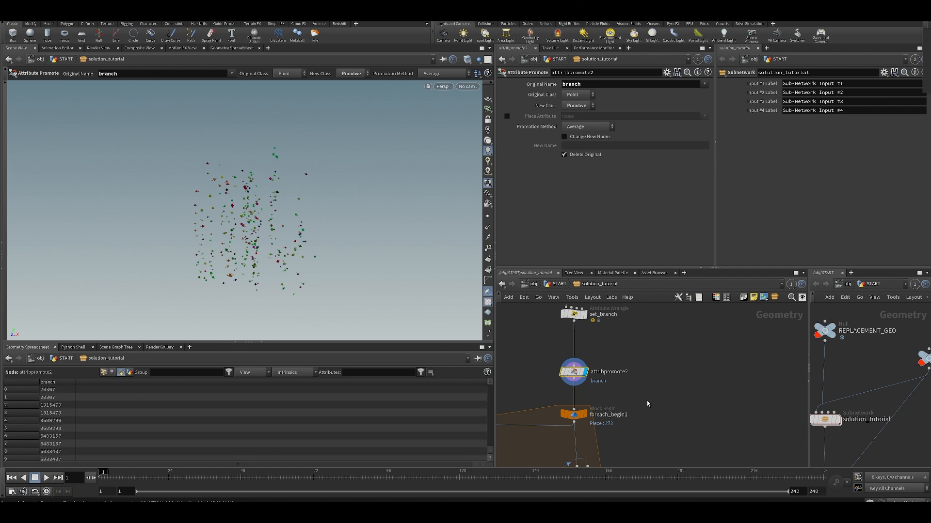
{"action": "scroll", "coordinate": [647, 403], "scroll_direction": "down", "scroll_amount": 3}
{"action": "key", "text": "Tab"}
{"action": "type", "text": "for"}
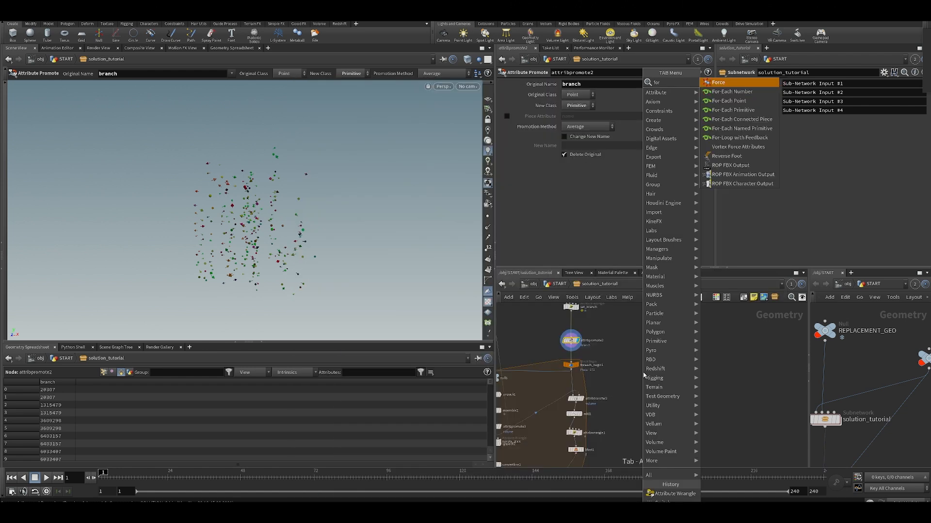
{"action": "key", "text": "Down"}
{"action": "key", "text": "Down"}
{"action": "key", "text": "Down"}
{"action": "key", "text": "Down"}
{"action": "key", "text": "Down"}
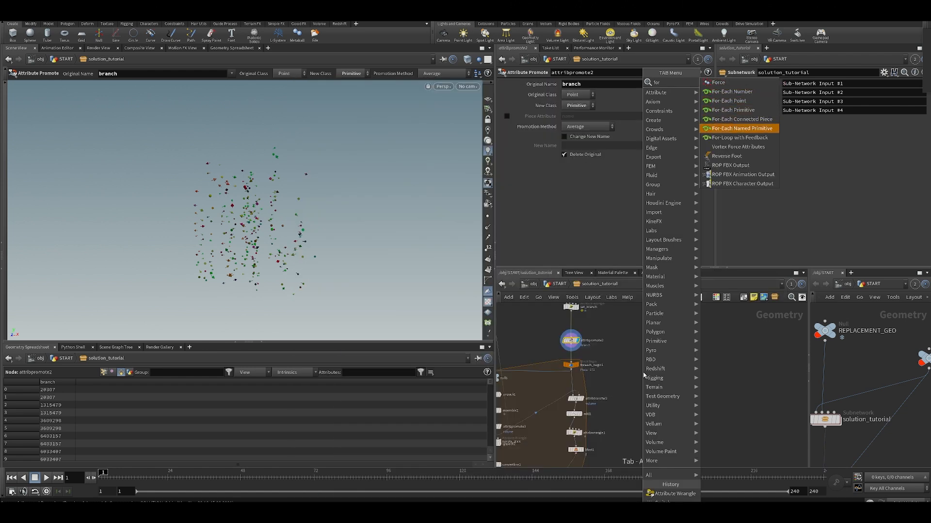
{"action": "key", "text": "Return"}
{"action": "left_click", "coordinate": [644, 373]}
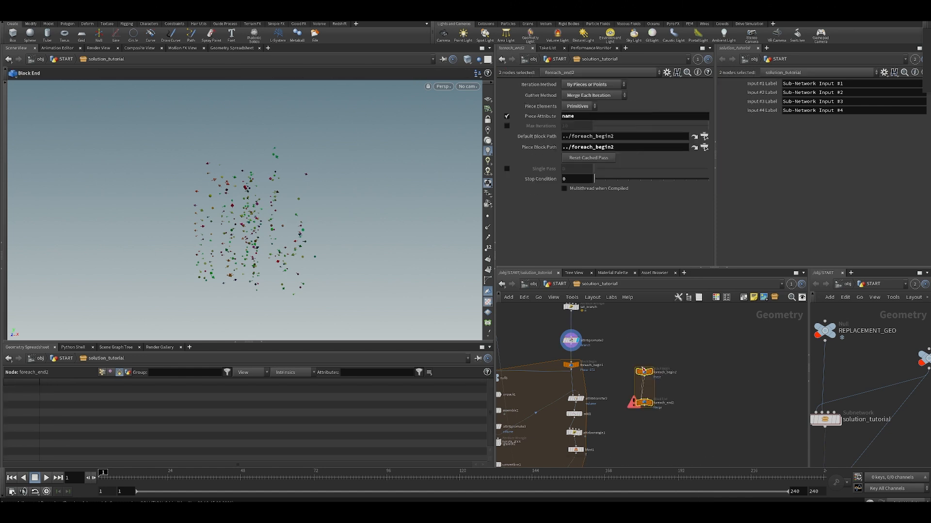
Step: Wire attribpromote2 into the new For-Each Named Primitive block and preview foreach_end2 as single pass 3
{"action": "left_click", "coordinate": [644, 368]}
{"action": "left_click", "coordinate": [572, 347]}
{"action": "key", "text": "ctrl+z"}
{"action": "left_click", "coordinate": [615, 342]}
{"action": "left_click", "coordinate": [644, 368]}
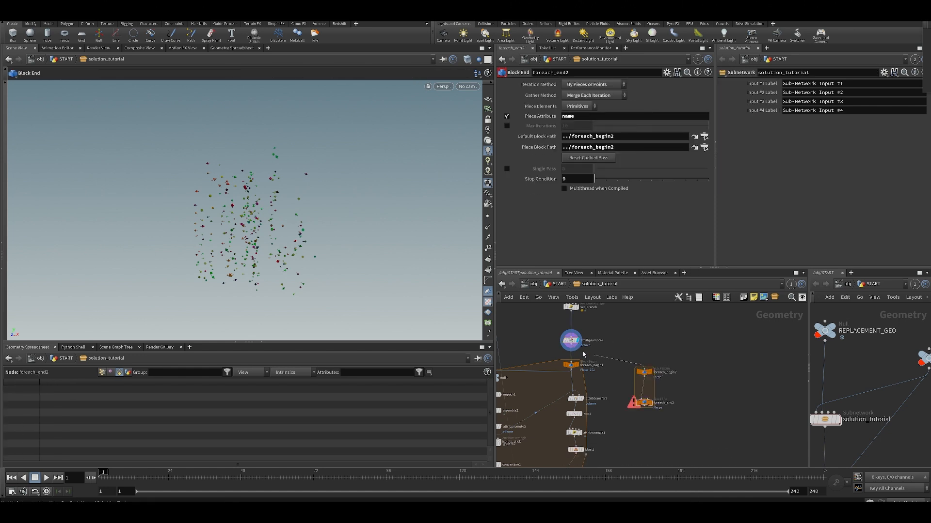
{"action": "left_click", "coordinate": [571, 345]}
{"action": "left_click", "coordinate": [650, 402]}
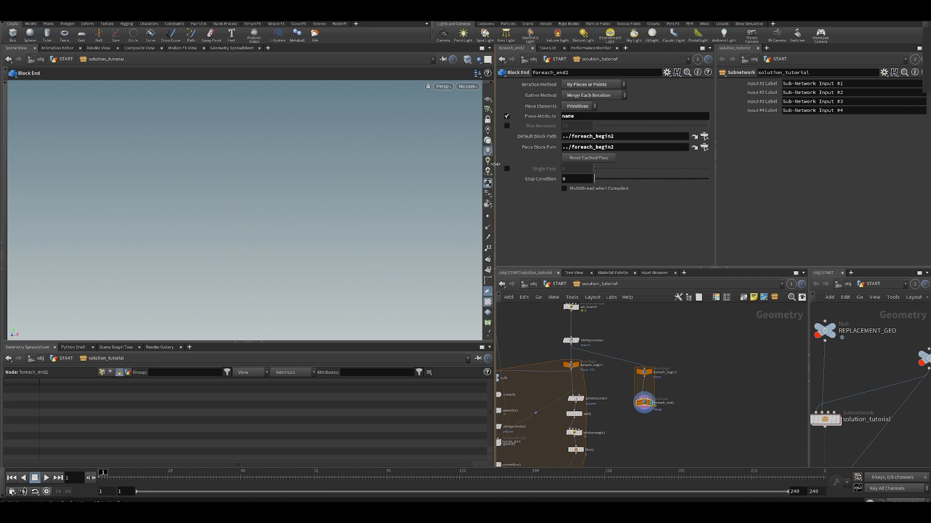
{"action": "left_click", "coordinate": [507, 168]}
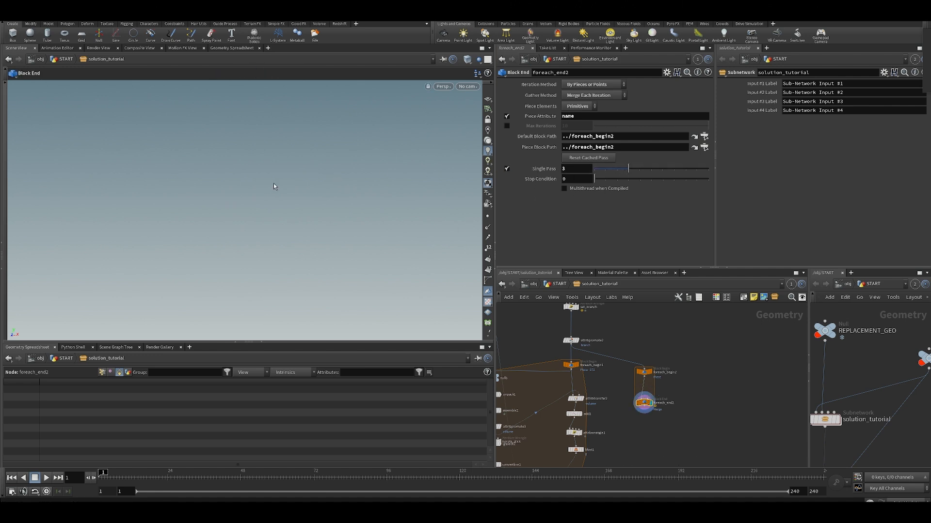
{"action": "middle_click_drag", "start_coordinate": [575, 169], "coordinate": [589, 170]}
Step: Display attribpromote2 with all shapes framed, and delete the new For-Each Named Primitive block
{"action": "left_click", "coordinate": [576, 340]}
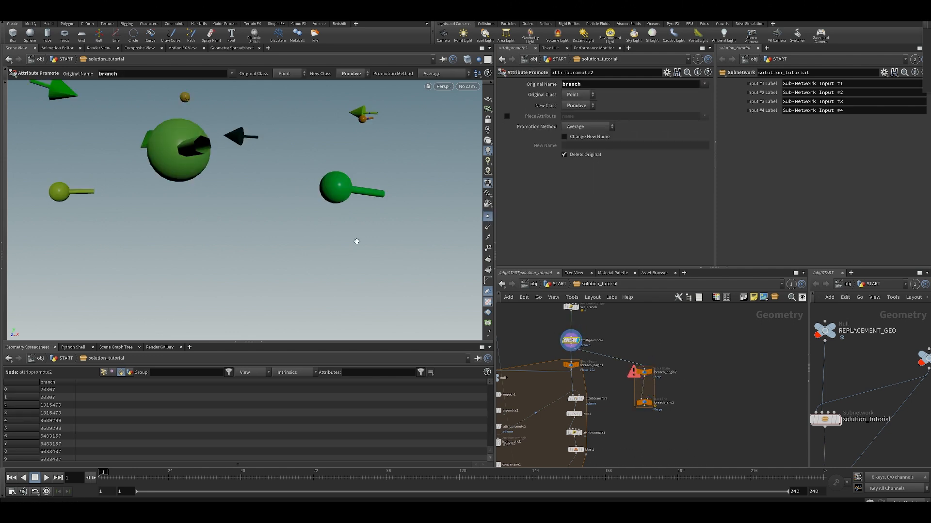
{"action": "key", "text": "space+h"}
{"action": "left_click", "coordinate": [650, 402]}
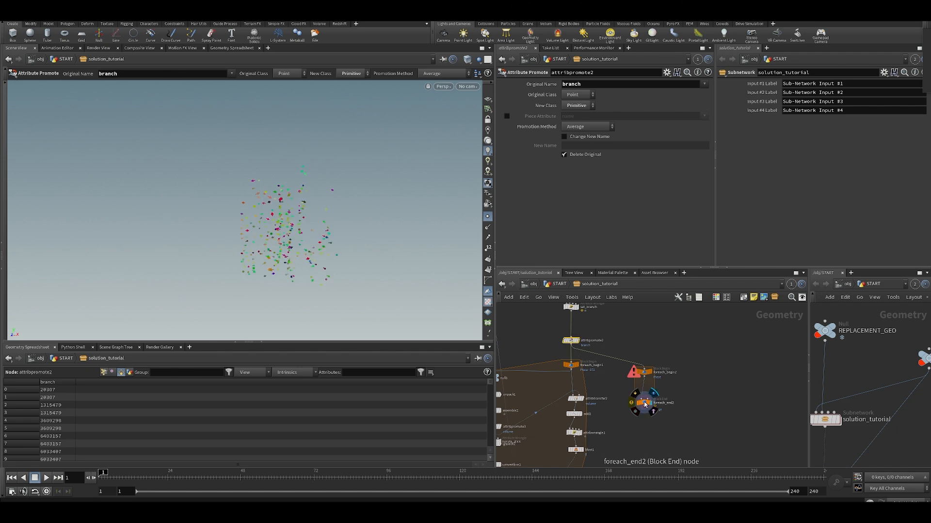
{"action": "left_click", "coordinate": [644, 403]}
{"action": "key", "text": "Tab"}
{"action": "type", "text": "co"}
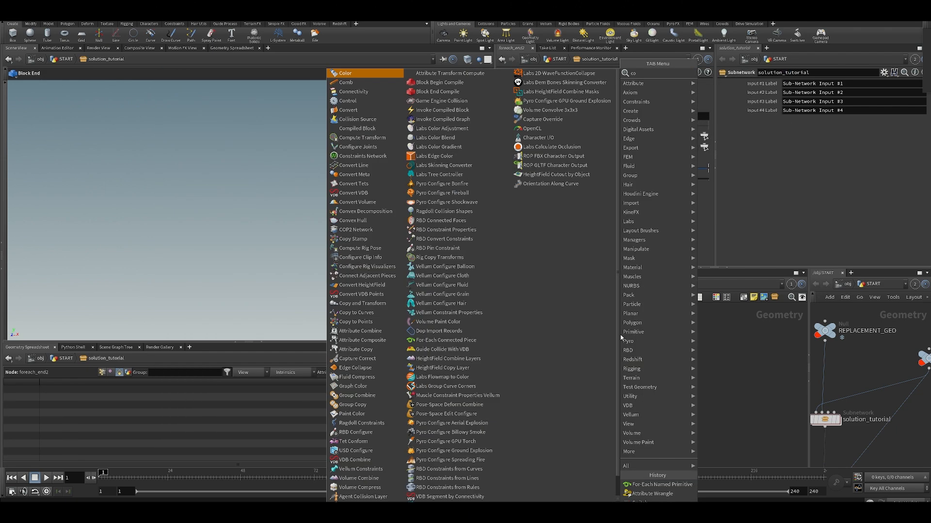
{"action": "type", "text": "nn"}
{"action": "key", "text": "Escape"}
{"action": "left_click_drag", "start_coordinate": [620, 334], "coordinate": [653, 416]}
{"action": "key", "text": "Delete"}
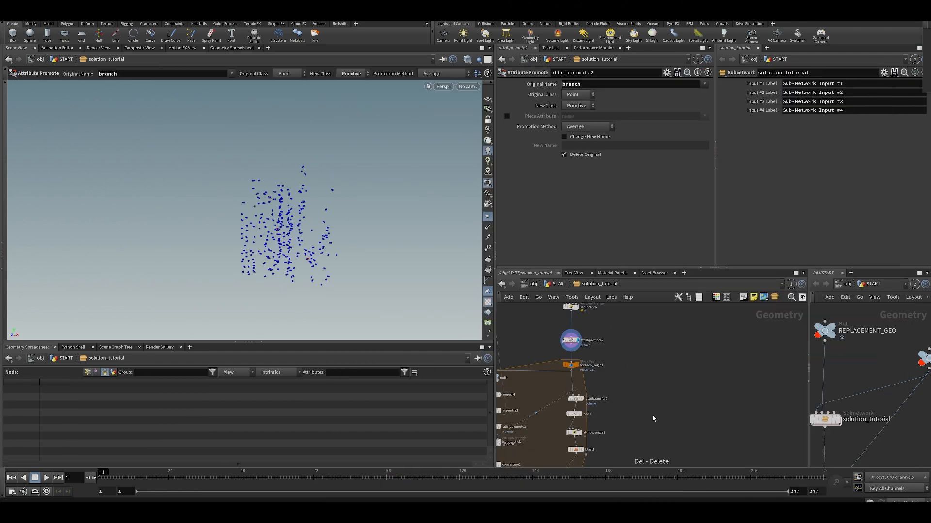
Step: Add a For-Each Connected Piece block beside the foreach loop and feed attribpromote2 into its connectivity2 node
{"action": "key", "text": "Tab"}
{"action": "type", "text": "for e"}
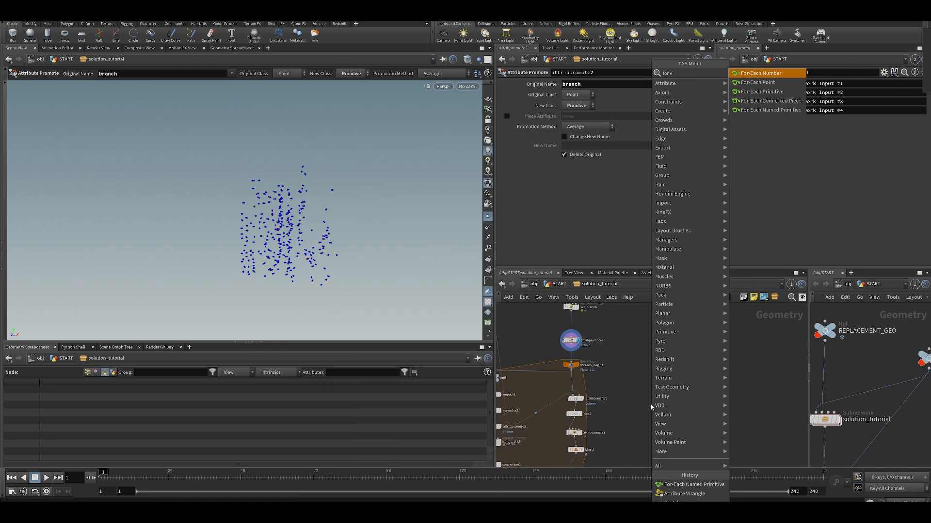
{"action": "key", "text": "Down"}
{"action": "key", "text": "Down"}
{"action": "key", "text": "Down"}
{"action": "key", "text": "Return"}
{"action": "left_click", "coordinate": [661, 360]}
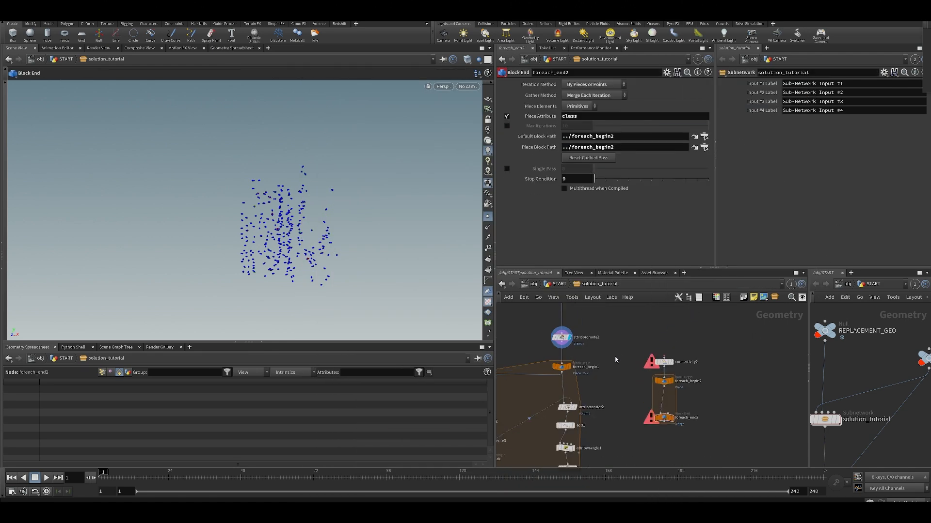
{"action": "scroll", "coordinate": [615, 360], "scroll_direction": "up", "scroll_amount": 2}
{"action": "left_click_drag", "start_coordinate": [552, 345], "coordinate": [675, 359]}
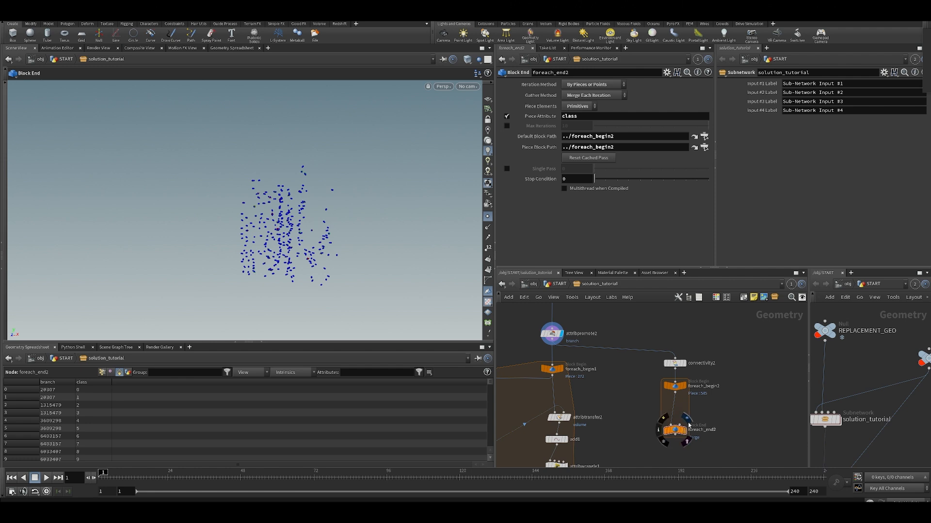
Step: Display foreach_end2 limited to single pass 2 and frame the isolated piece in the viewport
{"action": "left_click", "coordinate": [687, 419]}
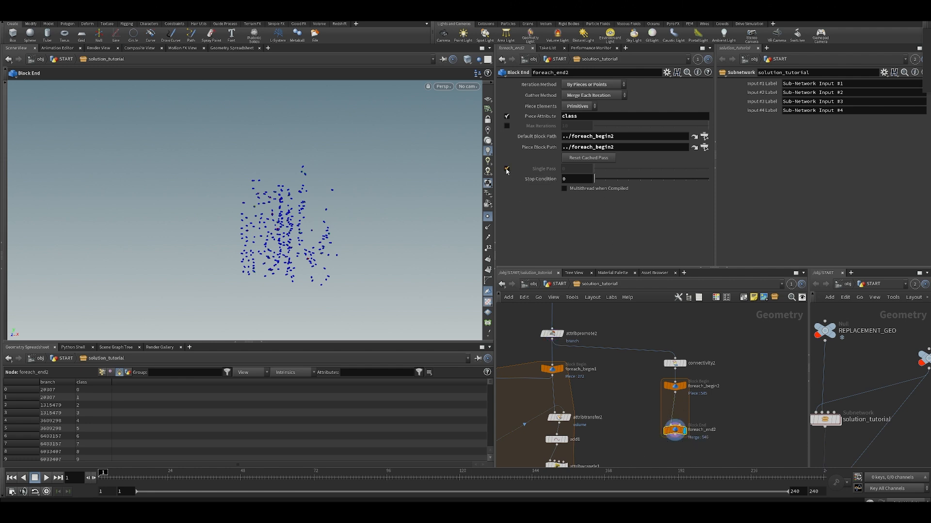
{"action": "left_click", "coordinate": [507, 170]}
{"action": "left_click", "coordinate": [612, 169]}
{"action": "key", "text": "space+g"}
{"action": "left_click_drag", "start_coordinate": [253, 260], "coordinate": [222, 212]}
{"action": "left_click_drag", "start_coordinate": [334, 235], "coordinate": [284, 239], "text": "alt"}
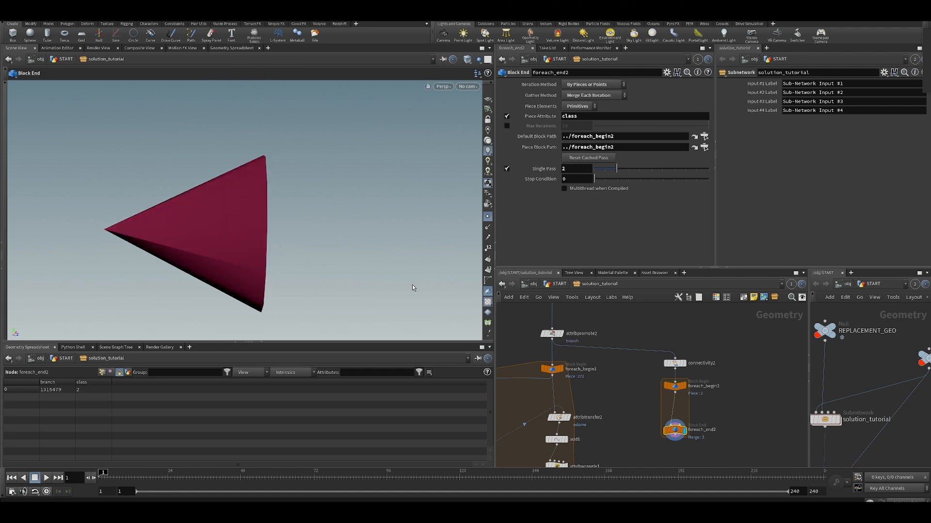
Step: Delete the For-Each Connected Piece block and view the outputs of attribpromote2 and foreach_begin1
{"action": "left_click", "coordinate": [675, 386]}
{"action": "left_click", "coordinate": [561, 333]}
{"action": "middle_click_drag", "start_coordinate": [580, 321], "coordinate": [588, 344]}
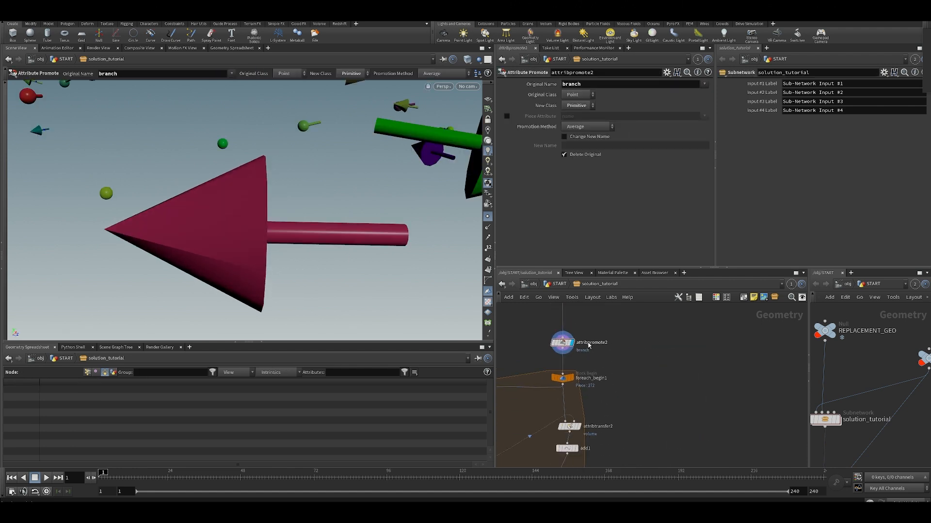
{"action": "left_click", "coordinate": [563, 380]}
{"action": "left_click", "coordinate": [577, 369]}
{"action": "middle_click_drag", "start_coordinate": [581, 341], "coordinate": [583, 374]}
{"action": "scroll", "coordinate": [583, 374], "scroll_direction": "down", "scroll_amount": 3}
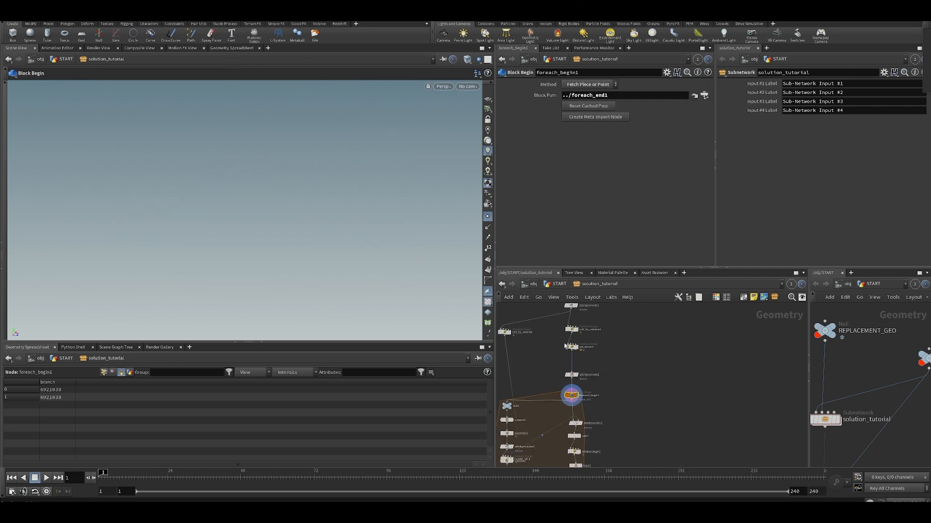
Step: Check set_branch's point attributes in the spreadsheet, display attribpromote2 and switch the spreadsheet to primitive attributes
{"action": "left_click", "coordinate": [572, 347]}
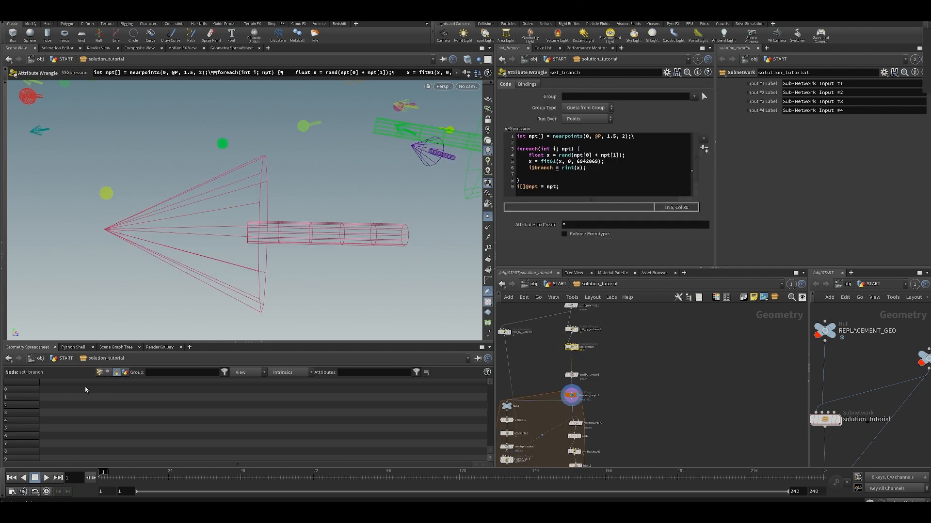
{"action": "left_click", "coordinate": [99, 373]}
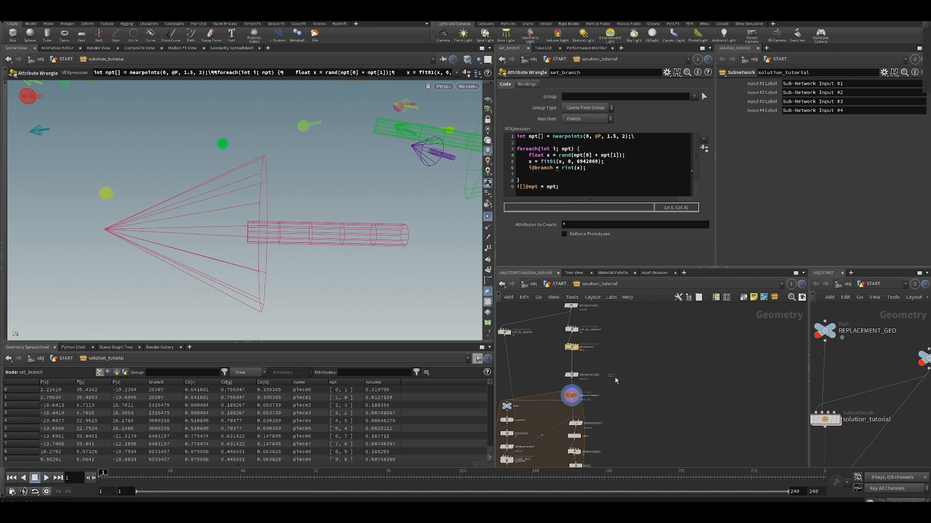
{"action": "left_click", "coordinate": [571, 376]}
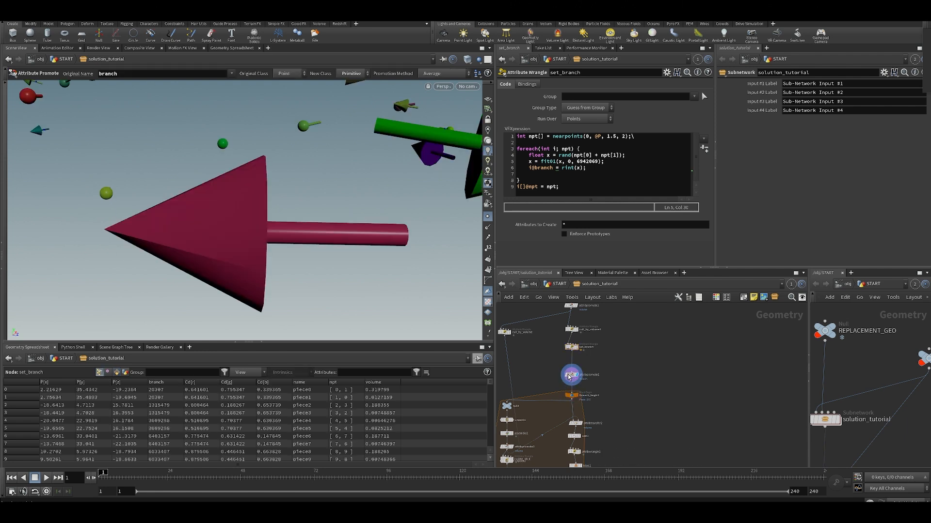
{"action": "left_click", "coordinate": [116, 373]}
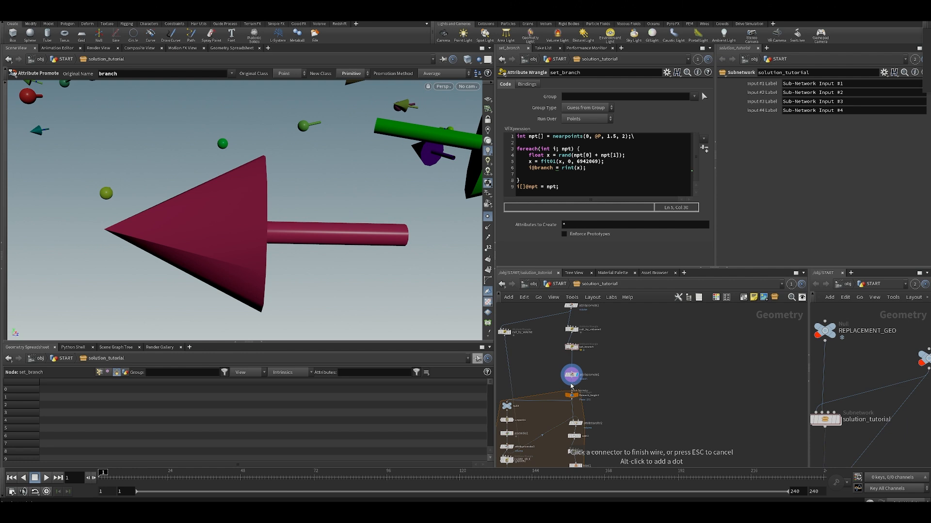
Step: Isolate the large cone and its stick with a Blast on primitives 2-3 using Delete Non Selected, and remove that Blast
{"action": "left_click", "coordinate": [571, 375]}
{"action": "left_click", "coordinate": [349, 245]}
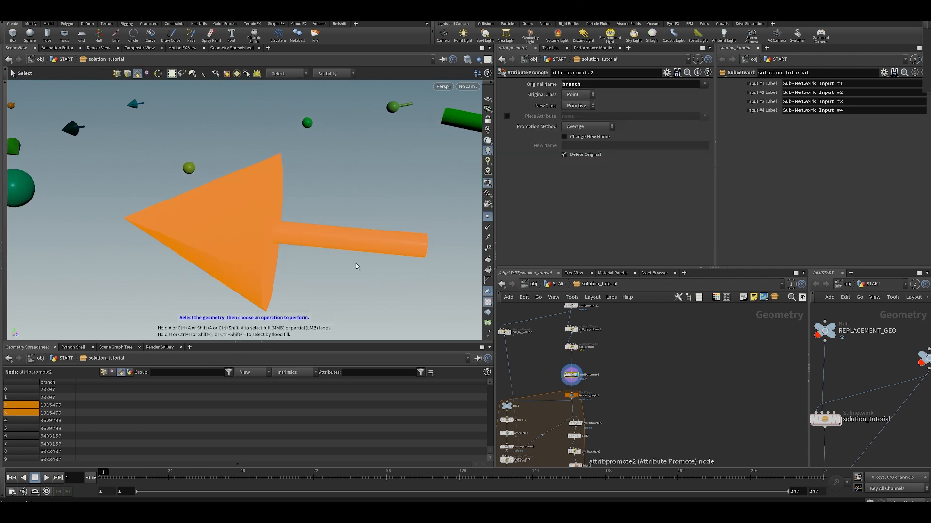
{"action": "key", "text": "Delete"}
{"action": "left_click", "coordinate": [570, 378]}
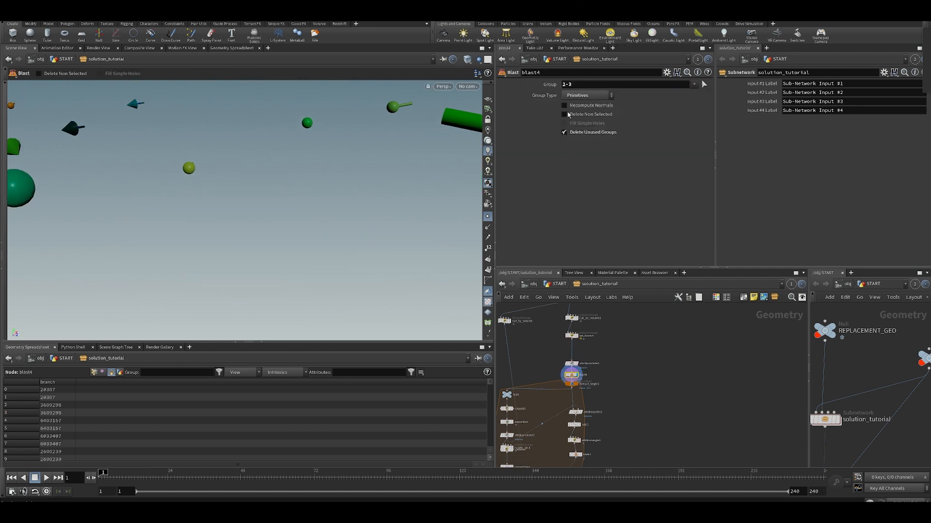
{"action": "left_click", "coordinate": [566, 114]}
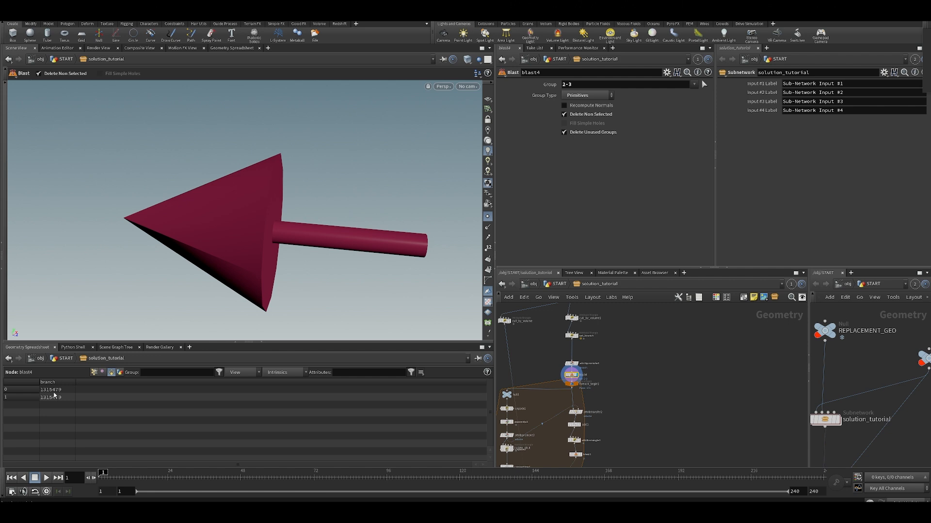
{"action": "key", "text": "Delete"}
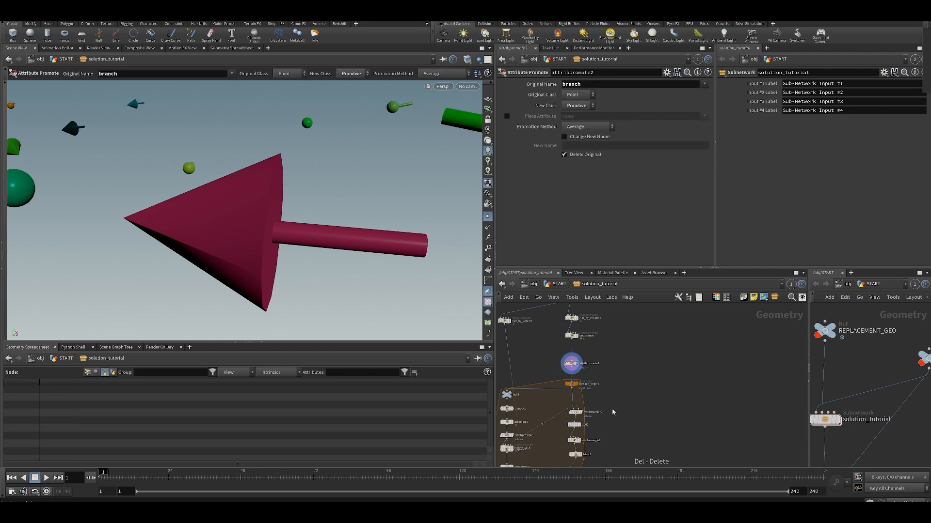
Step: Display foreach_begin1 and examine its single branch piece from another angle
{"action": "scroll", "coordinate": [606, 381], "scroll_direction": "up", "scroll_amount": 3}
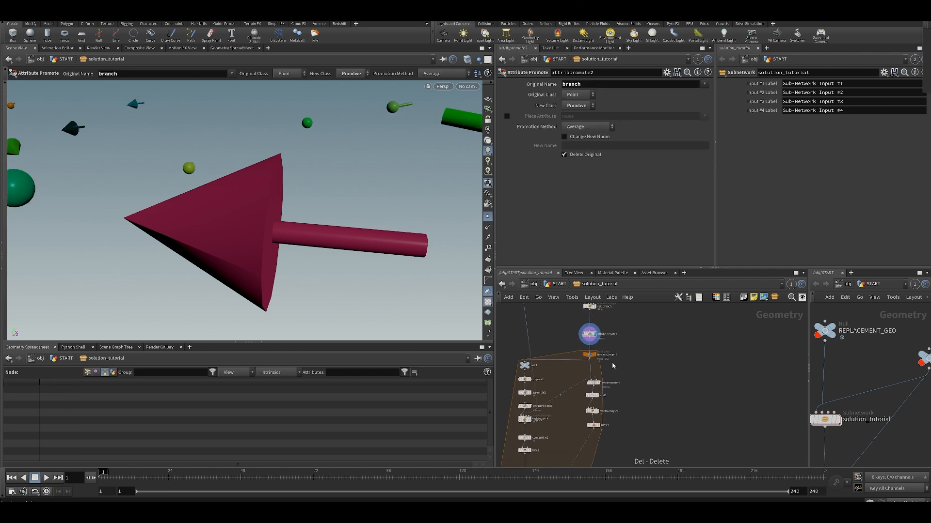
{"action": "left_click", "coordinate": [581, 349]}
{"action": "left_click_drag", "start_coordinate": [210, 224], "coordinate": [362, 236]}
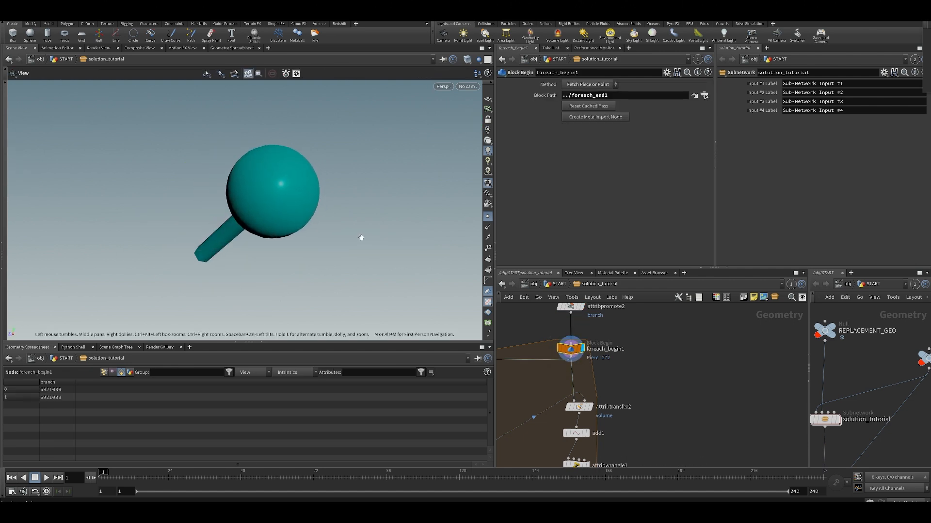
{"action": "key", "text": "Return"}
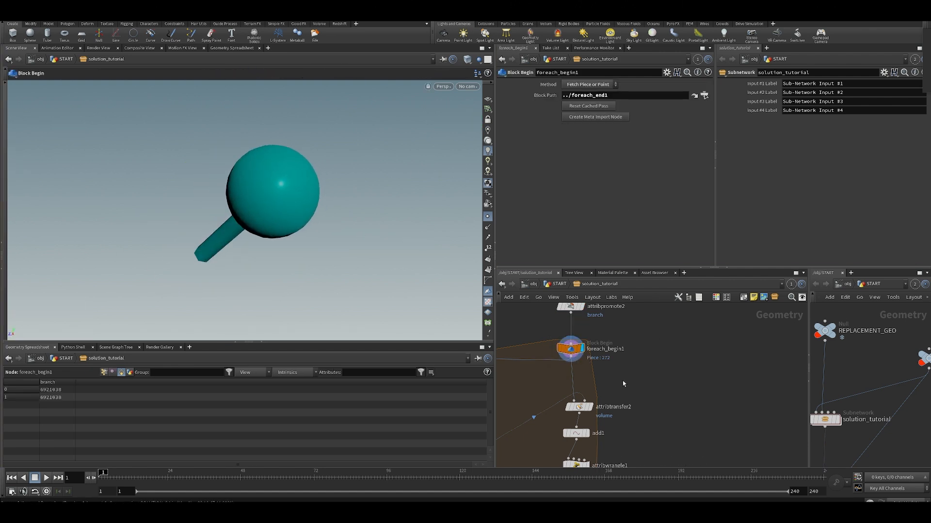
Step: Display add1 inside the foreach loop and show the point numbers of the branch's points
{"action": "scroll", "coordinate": [623, 380], "scroll_direction": "down", "scroll_amount": 2}
{"action": "middle_click_drag", "start_coordinate": [521, 374], "coordinate": [605, 365]}
{"action": "middle_click_drag", "start_coordinate": [716, 397], "coordinate": [682, 378]}
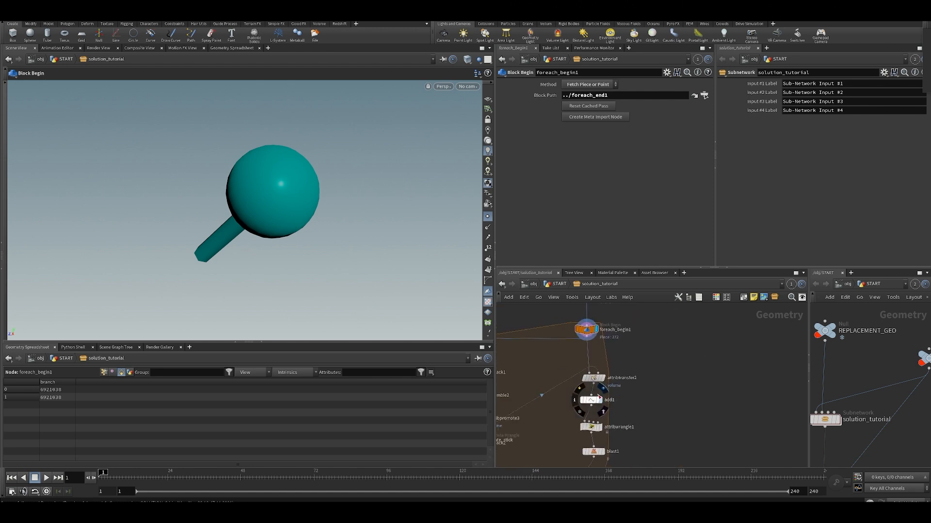
{"action": "left_click", "coordinate": [592, 401]}
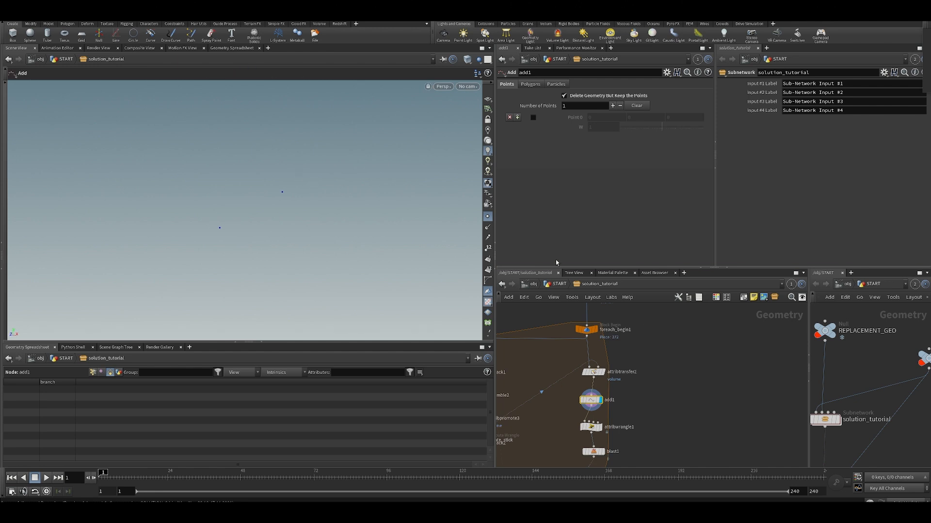
{"action": "middle_click_drag", "start_coordinate": [594, 316], "coordinate": [591, 349]}
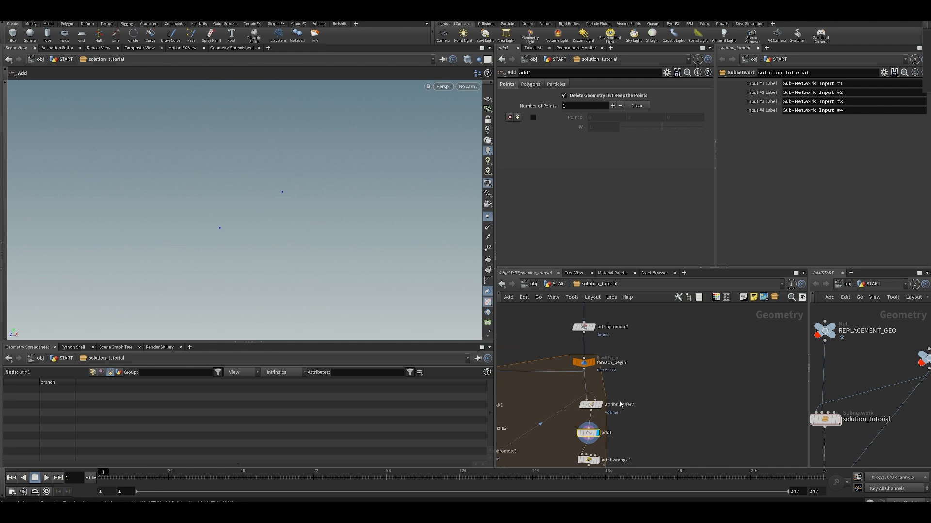
{"action": "middle_click_drag", "start_coordinate": [620, 405], "coordinate": [634, 360]}
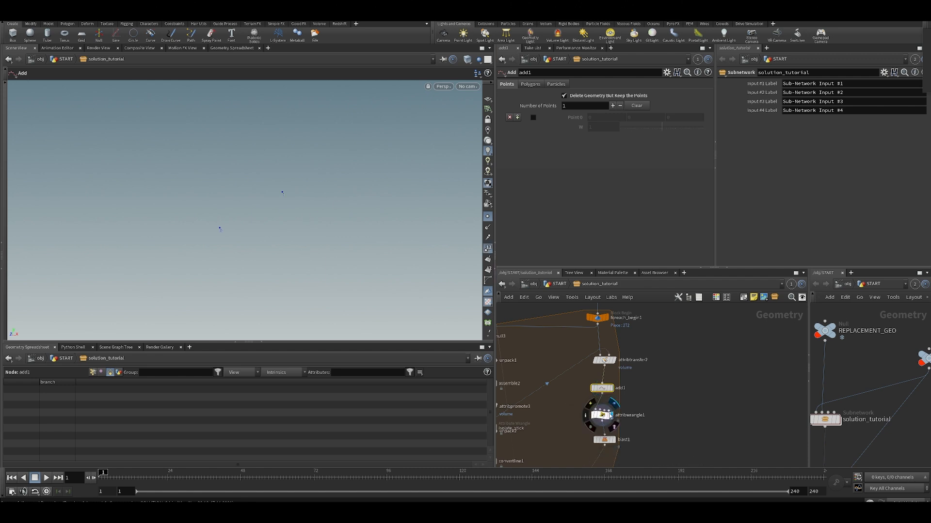
Step: Display attribwrangle1, show the point normals in the viewport and review its p0-p1 normal code
{"action": "left_click", "coordinate": [610, 415]}
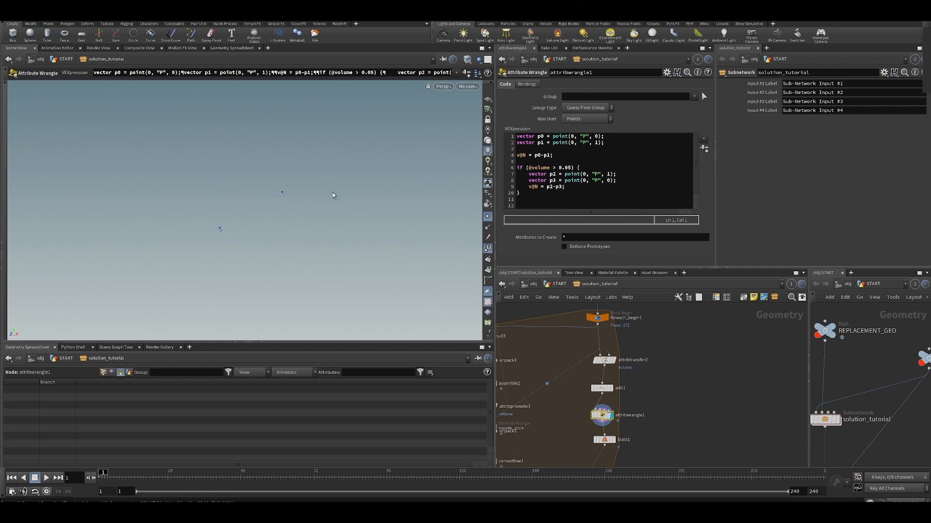
{"action": "left_click", "coordinate": [488, 227]}
{"action": "left_click", "coordinate": [535, 155]}
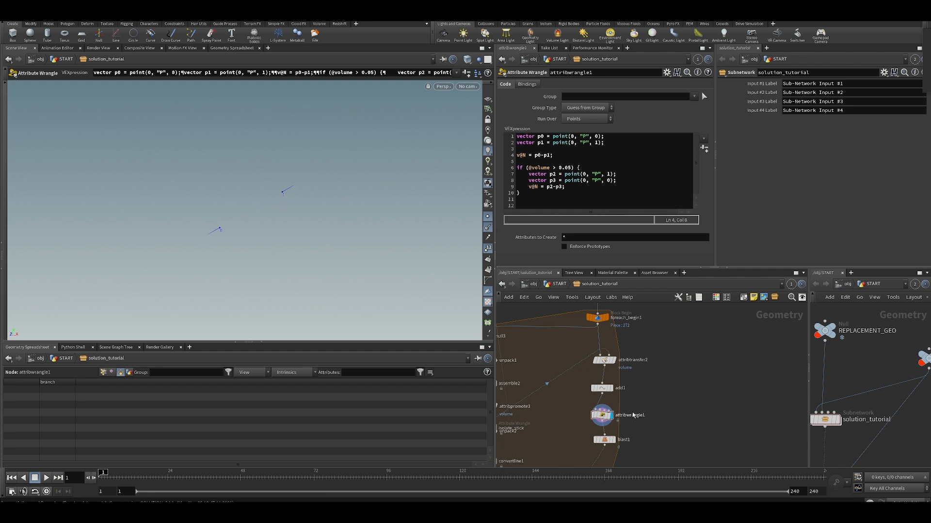
Step: Display blast1 with foreach_begin1 templated as a wireframe reference, and bring the loop's null3 chain into view
{"action": "left_click", "coordinate": [605, 439]}
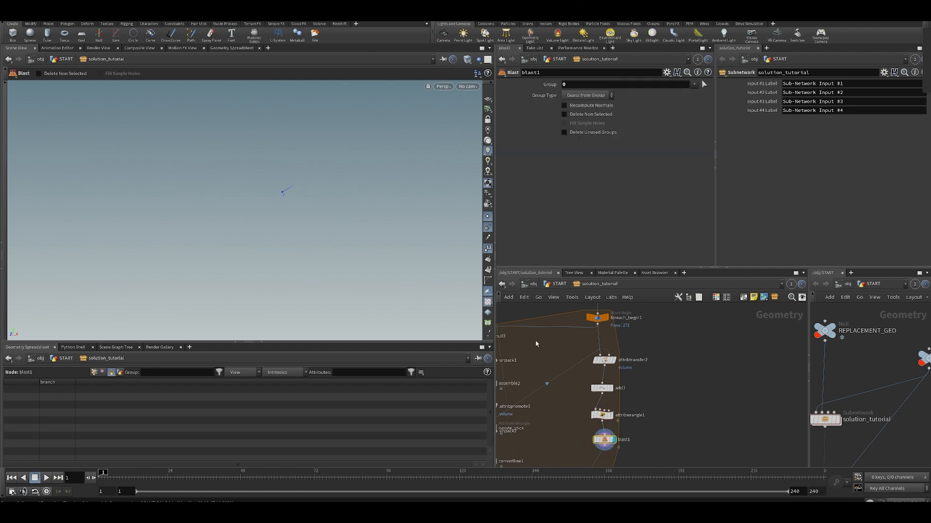
{"action": "left_click", "coordinate": [608, 327]}
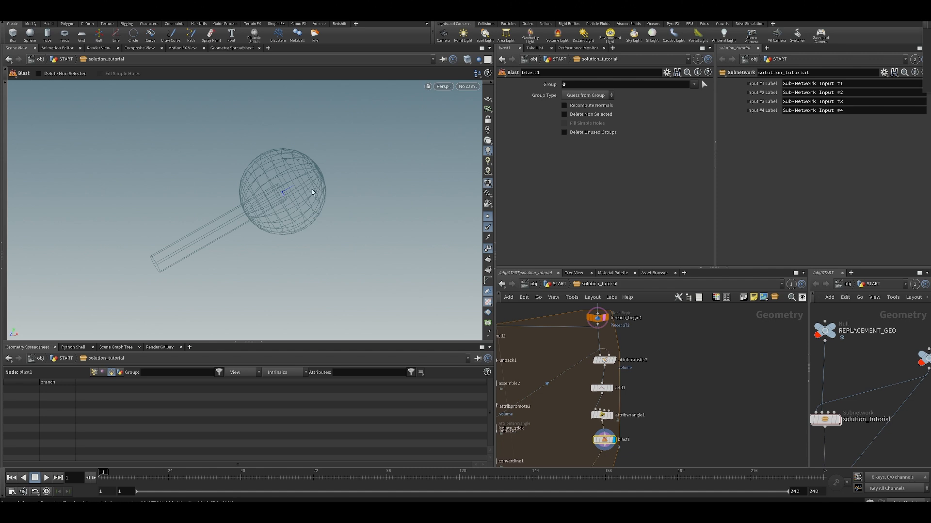
{"action": "middle_click_drag", "start_coordinate": [671, 412], "coordinate": [657, 402]}
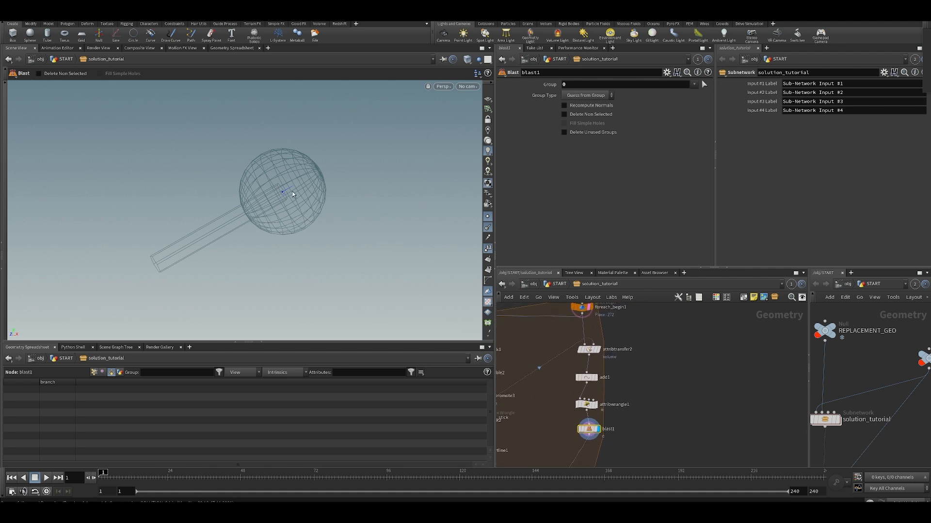
{"action": "middle_click_drag", "start_coordinate": [612, 396], "coordinate": [708, 419]}
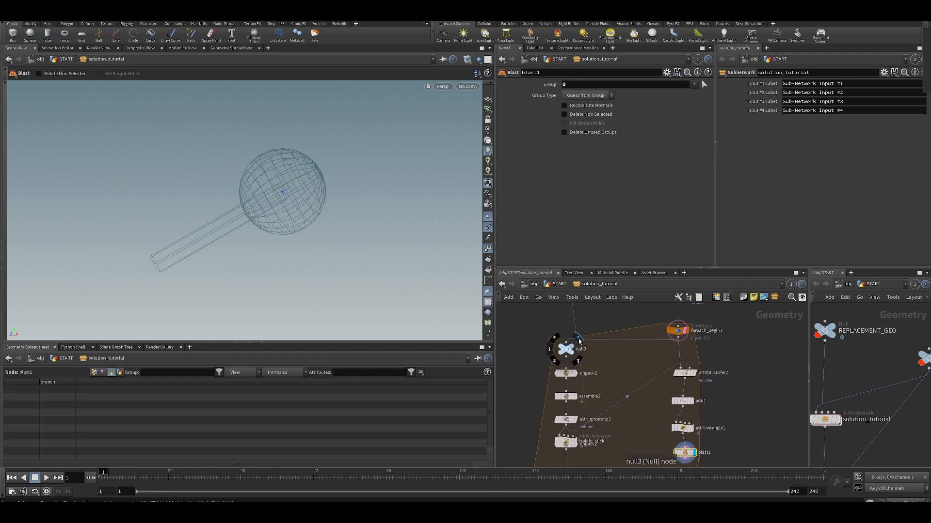
Step: Display null3 and turn off the wireframe template of foreach_begin1
{"action": "left_click", "coordinate": [572, 352]}
{"action": "left_click", "coordinate": [565, 349]}
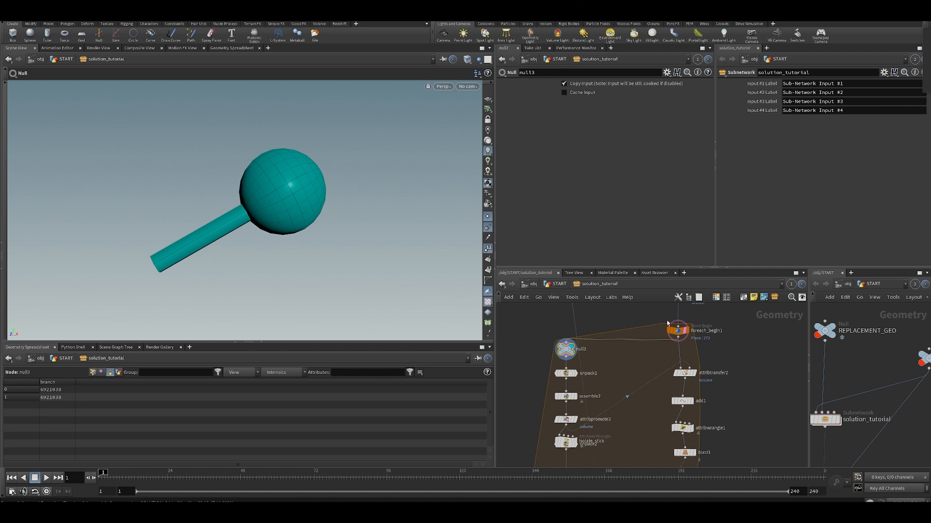
{"action": "mouse_move", "coordinate": [691, 343]}
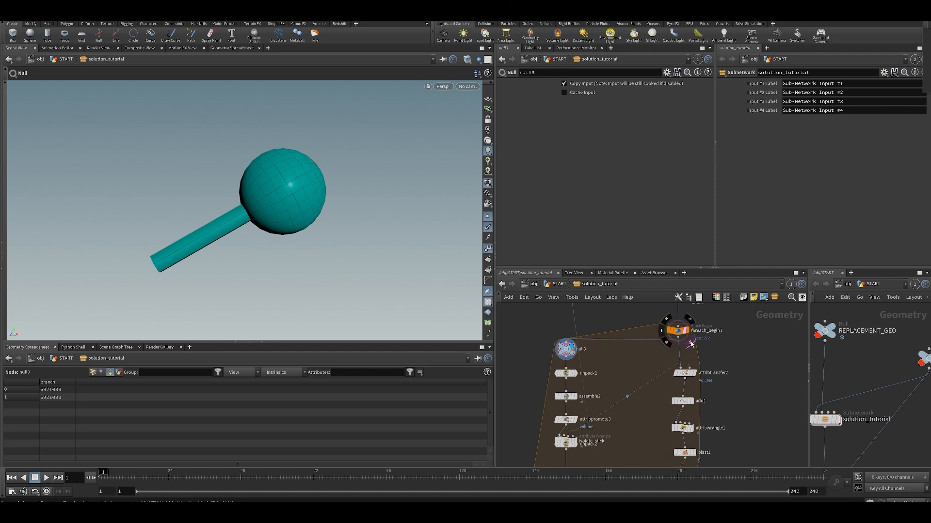
{"action": "mouse_move", "coordinate": [602, 364]}
{"action": "middle_mouse_down"}
{"action": "mouse_move", "coordinate": [558, 340]}
{"action": "mouse_move", "coordinate": [615, 353]}
{"action": "middle_mouse_up"}
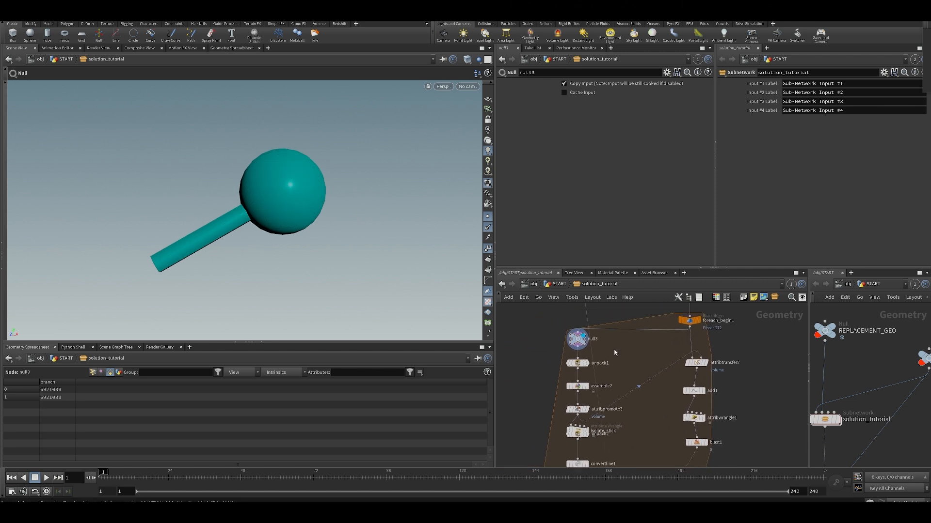
Step: Display unpack1, hide the point markers, normals and point numbers, and view the unpacked branch from another angle
{"action": "left_click", "coordinate": [576, 365]}
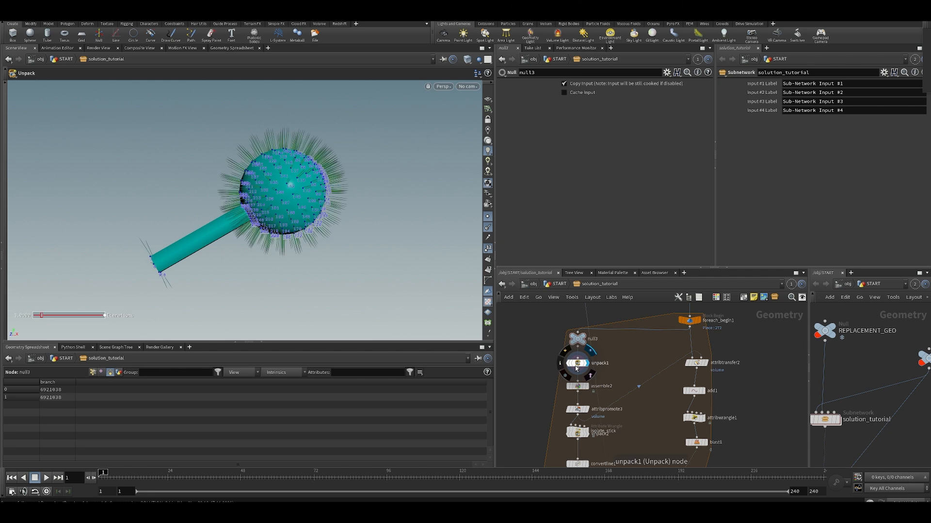
{"action": "left_click", "coordinate": [488, 226]}
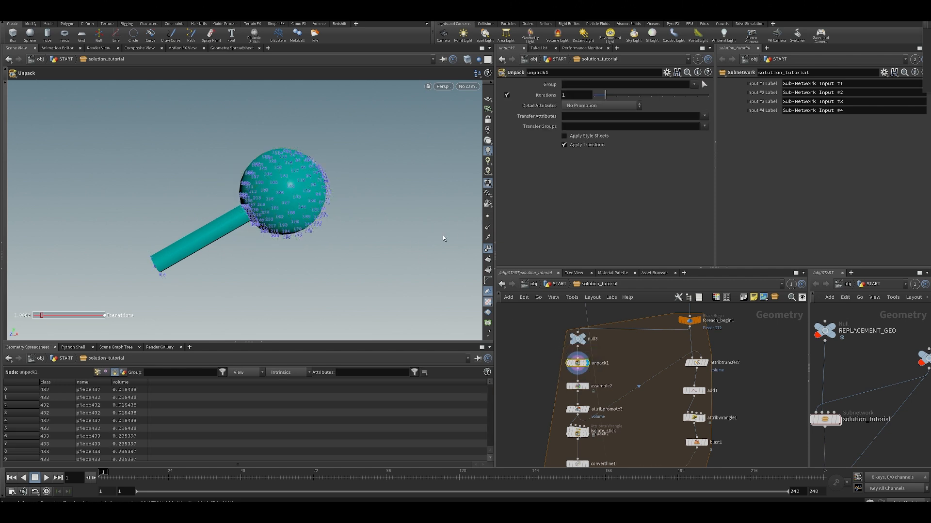
{"action": "left_click", "coordinate": [487, 250]}
{"action": "key", "text": "Escape"}
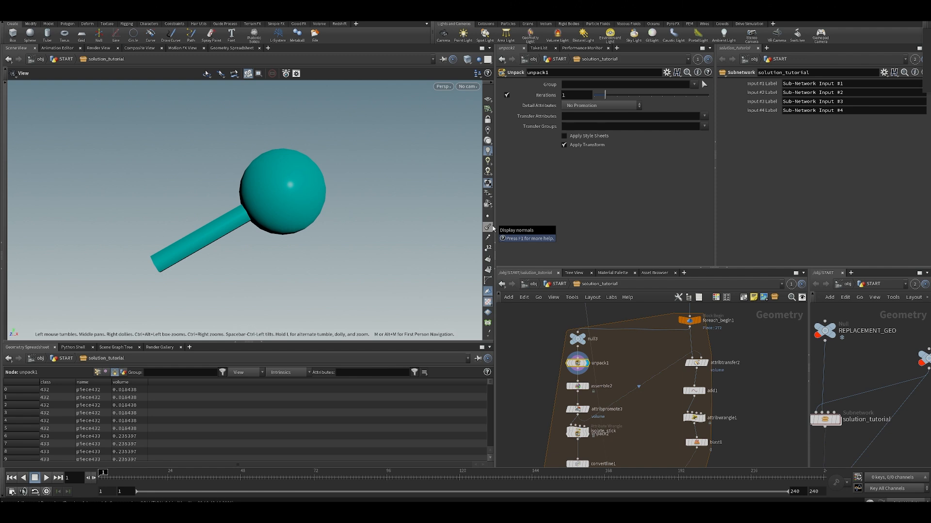
{"action": "middle_click_drag", "start_coordinate": [616, 379], "coordinate": [667, 347]}
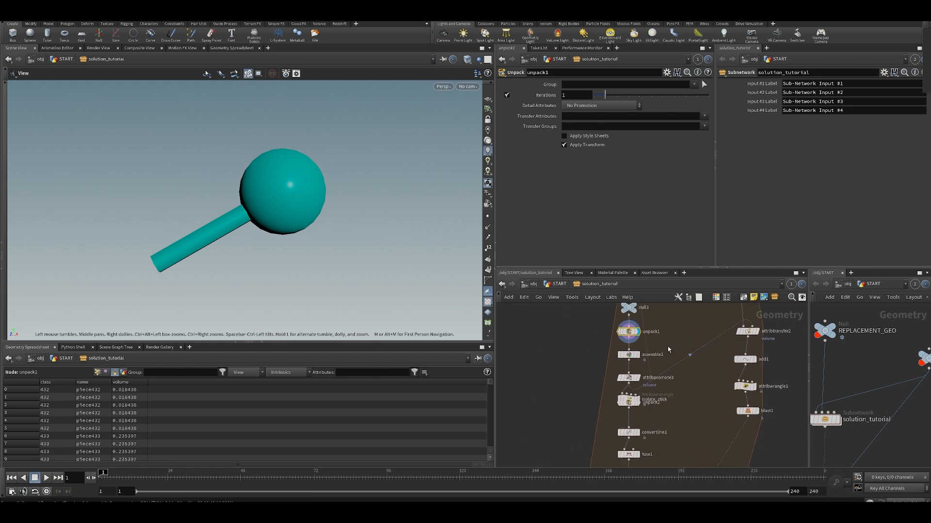
{"action": "left_click_drag", "start_coordinate": [353, 243], "coordinate": [587, 264]}
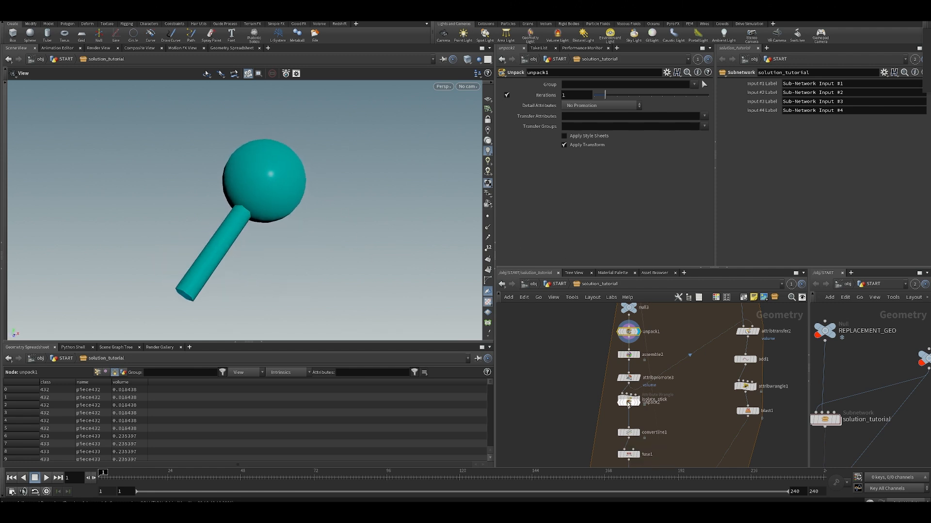
Step: Move unpack2 clear of isolate_stick in the network and display assemble2 to review its packing settings
{"action": "left_click_drag", "start_coordinate": [628, 403], "coordinate": [628, 417]}
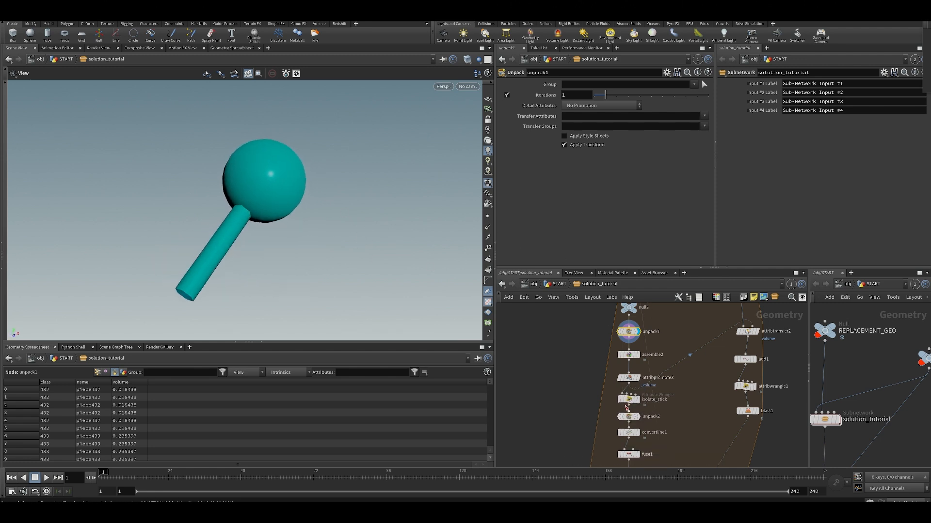
{"action": "left_click", "coordinate": [639, 356]}
{"action": "left_click_drag", "start_coordinate": [361, 249], "coordinate": [260, 224]}
{"action": "key", "text": "s"}
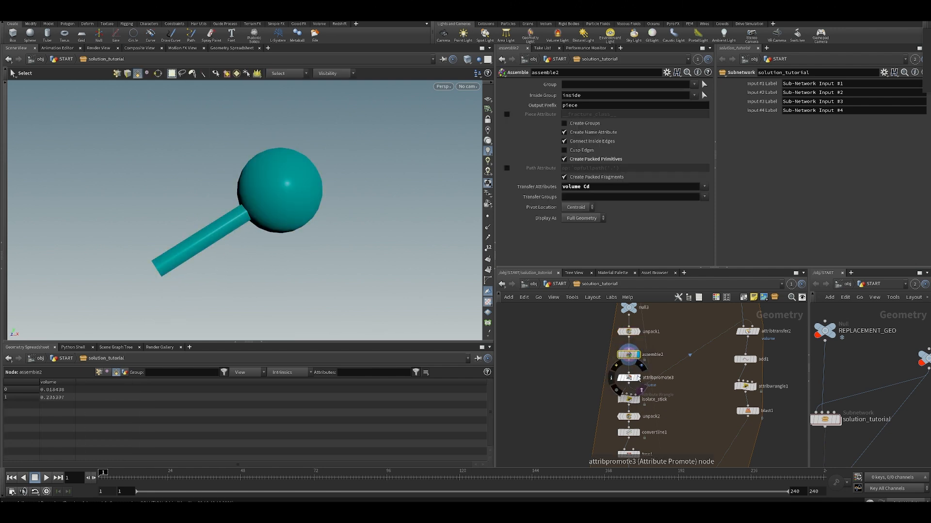
Step: Compare assemble2 with attribpromote3's primitive-to-point volume promotion, and sort attribpromote3's point values by volume
{"action": "left_click", "coordinate": [638, 378]}
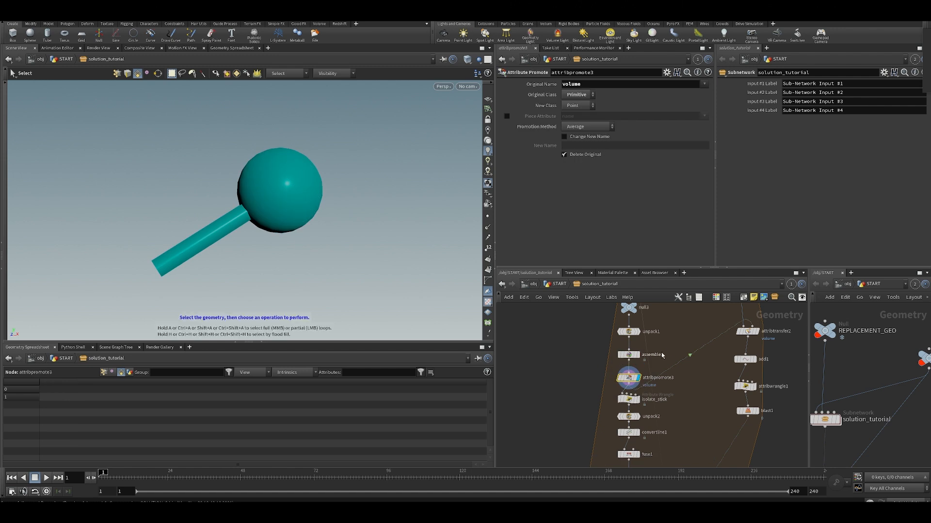
{"action": "left_click", "coordinate": [639, 355]}
{"action": "middle_click_drag", "start_coordinate": [607, 399], "coordinate": [579, 389]}
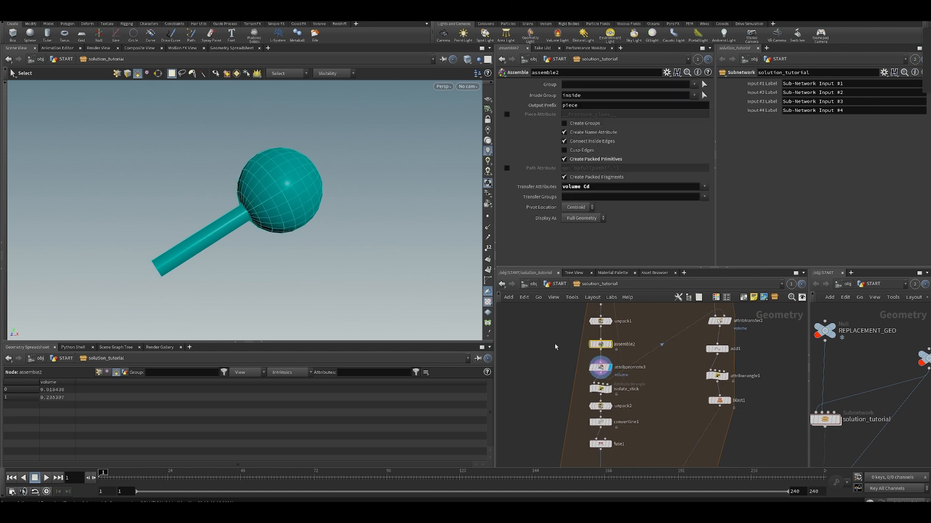
{"action": "left_click", "coordinate": [600, 367]}
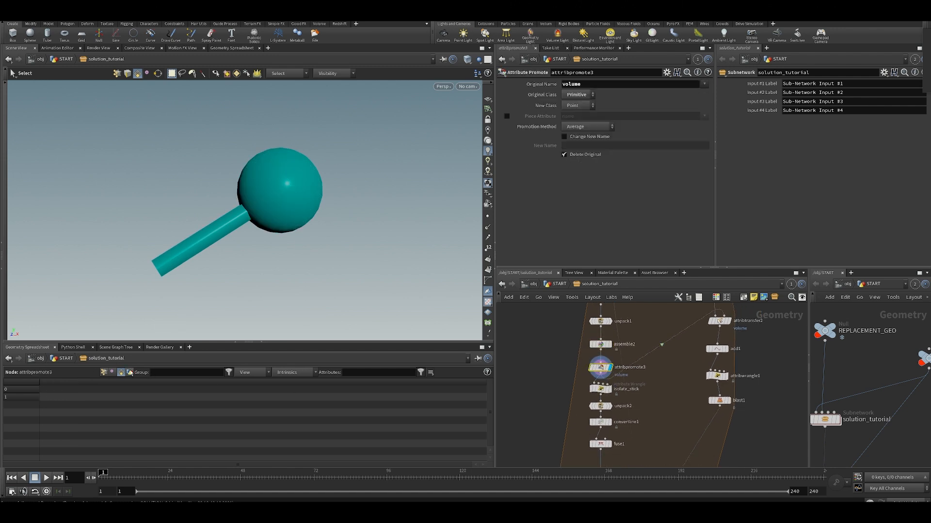
{"action": "left_click", "coordinate": [104, 372]}
{"action": "left_click", "coordinate": [304, 382]}
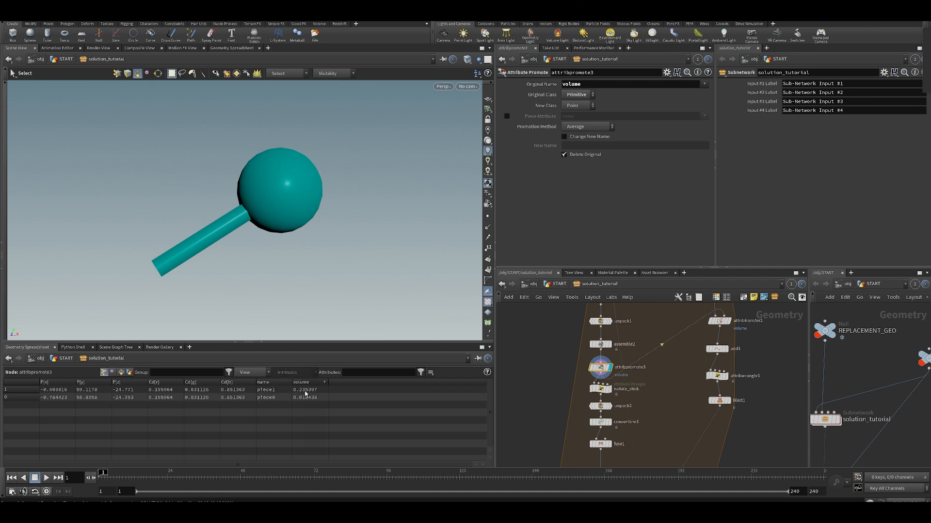
{"action": "left_click", "coordinate": [302, 383]}
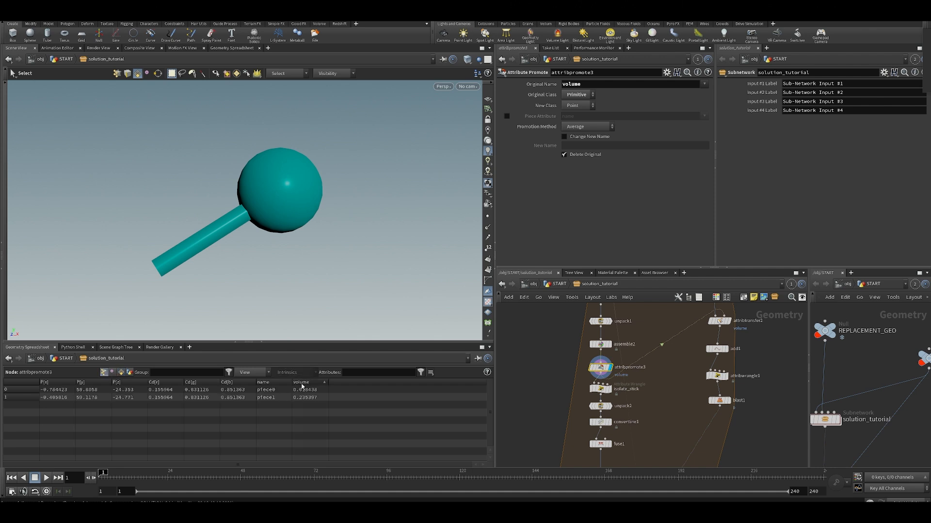
Step: Review isolate_stick's volume-based point removal code and compare the displayed geometry of isolate_stick, unpack2 and attribpromote3
{"action": "left_click", "coordinate": [610, 389]}
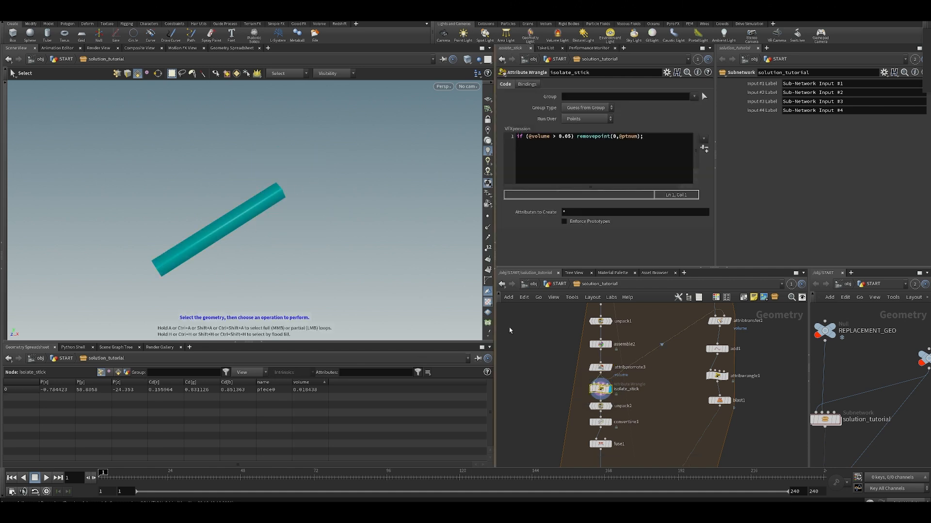
{"action": "left_click", "coordinate": [609, 406]}
{"action": "left_click", "coordinate": [605, 407]}
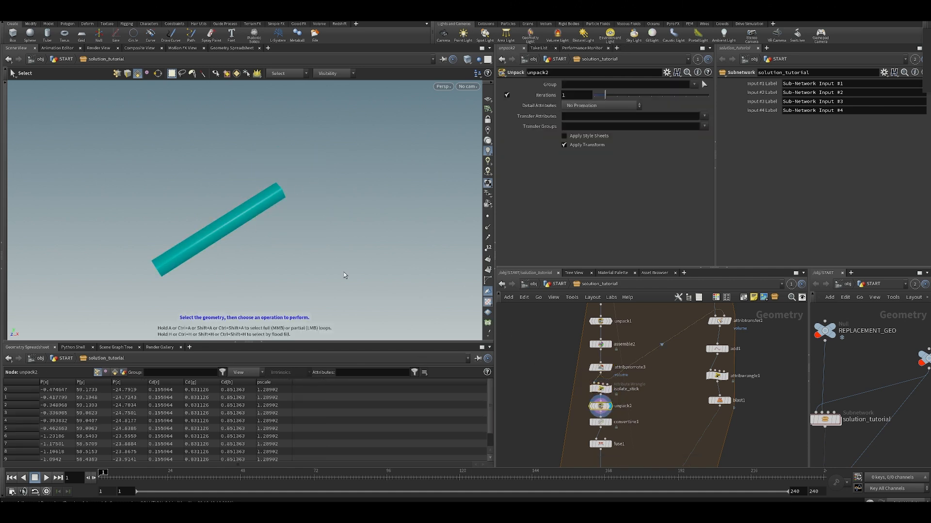
{"action": "middle_click_drag", "start_coordinate": [567, 397], "coordinate": [558, 367]}
{"action": "left_click", "coordinate": [557, 366]}
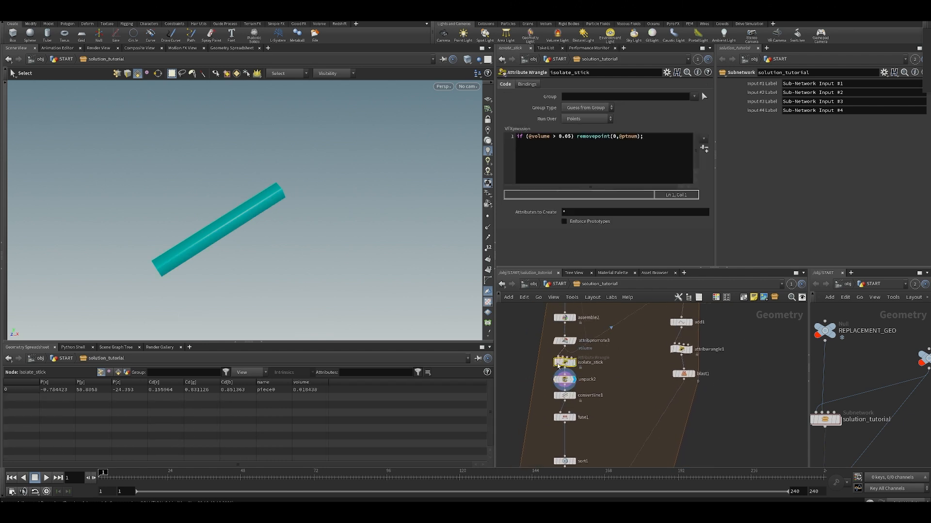
{"action": "left_click", "coordinate": [572, 341]}
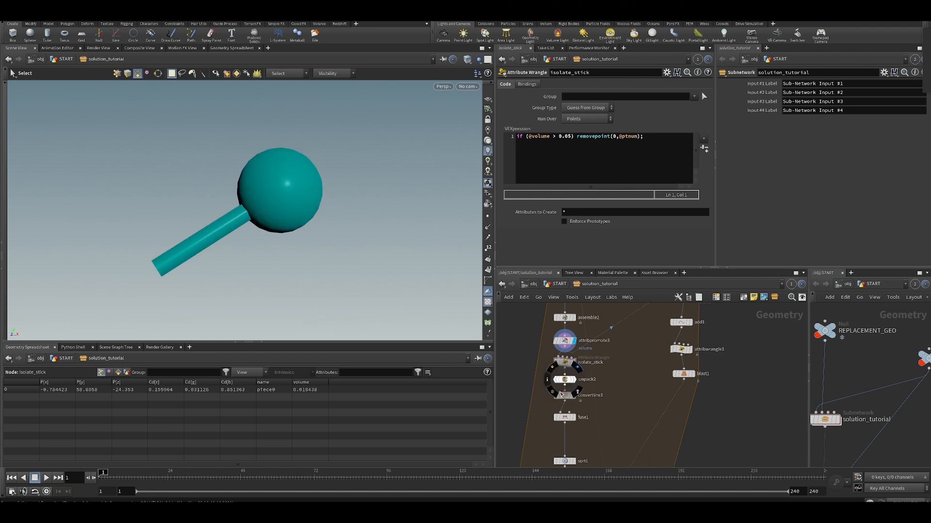
Step: Display convertline1 and examine the stick's line geometry from different angles
{"action": "left_click", "coordinate": [572, 395]}
{"action": "left_click", "coordinate": [565, 395]}
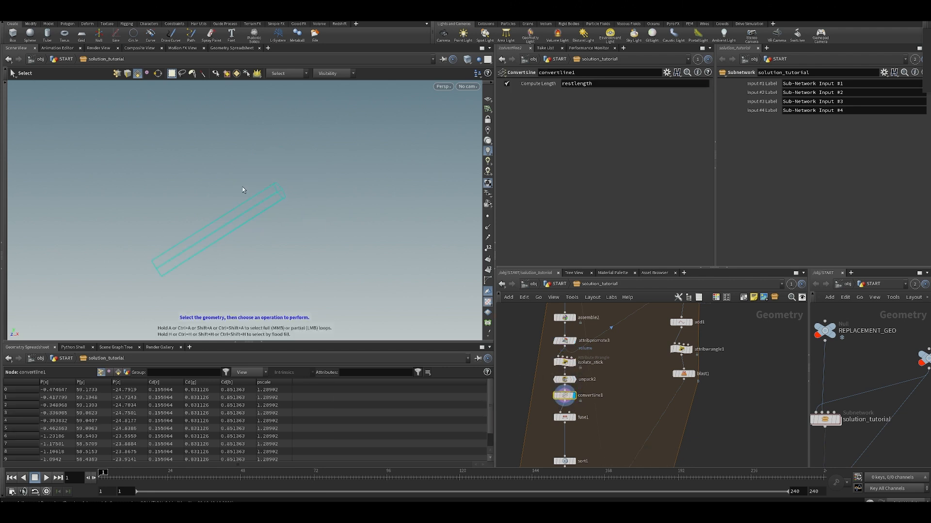
{"action": "left_click_drag", "start_coordinate": [228, 193], "coordinate": [193, 198], "text": "alt"}
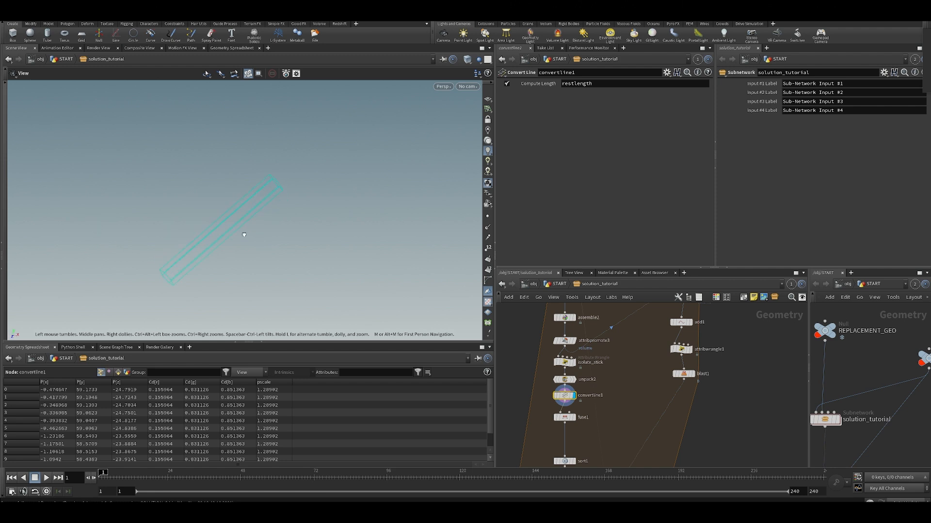
{"action": "middle_click_drag", "start_coordinate": [541, 403], "coordinate": [544, 364]}
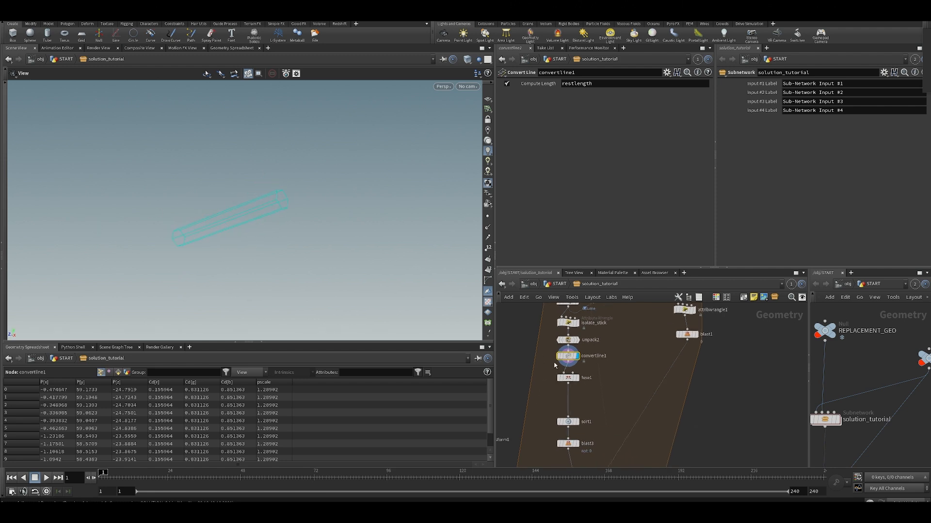
Step: Display fuse1 with point markers shown, try a different snap distance and undo that change
{"action": "left_click", "coordinate": [581, 367]}
{"action": "left_click", "coordinate": [568, 379]}
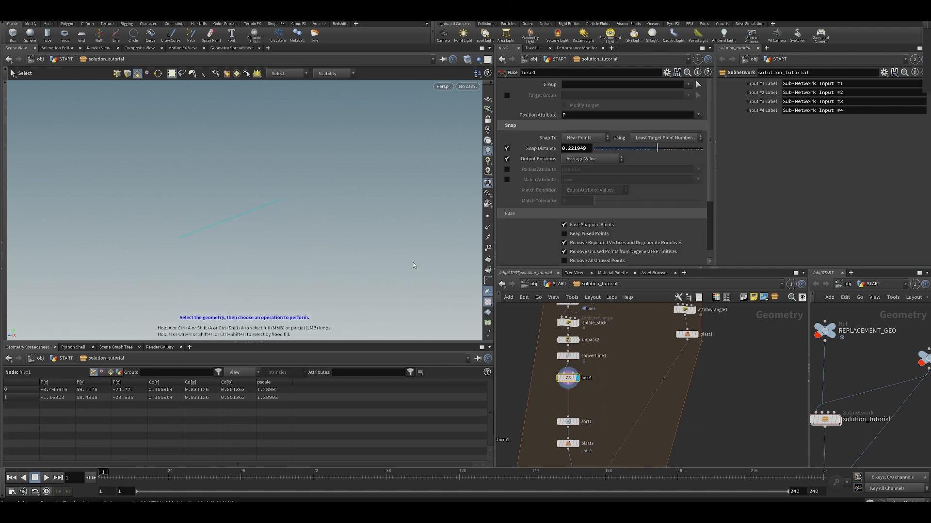
{"action": "left_click", "coordinate": [488, 217]}
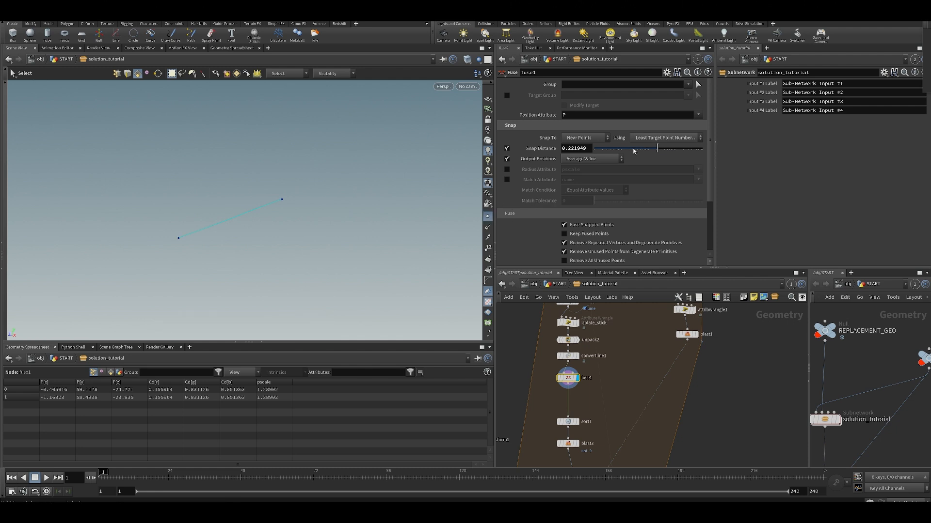
{"action": "left_click_drag", "start_coordinate": [633, 151], "coordinate": [669, 155]}
{"action": "key", "text": "ctrl+z"}
Step: Display blast3 below sort1 and examine the point it keeps
{"action": "middle_click_drag", "start_coordinate": [602, 397], "coordinate": [608, 342]}
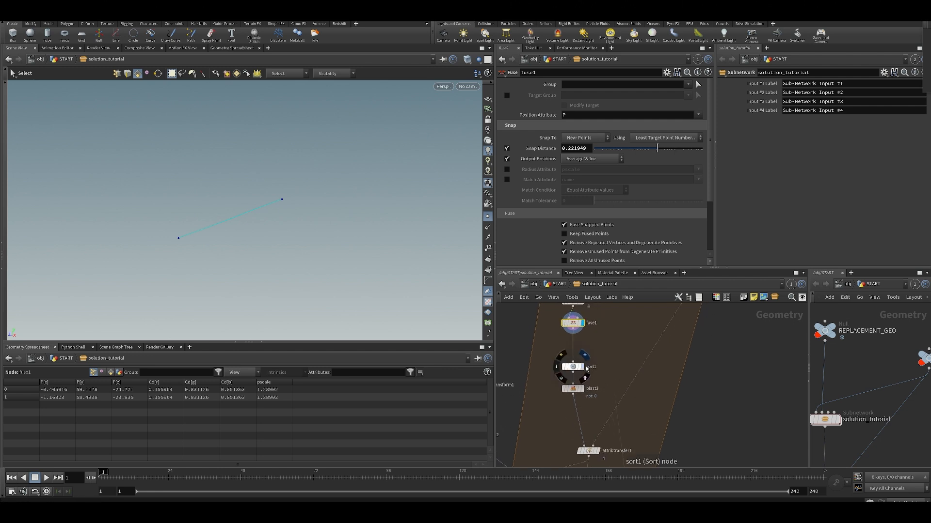
{"action": "left_click", "coordinate": [581, 388]}
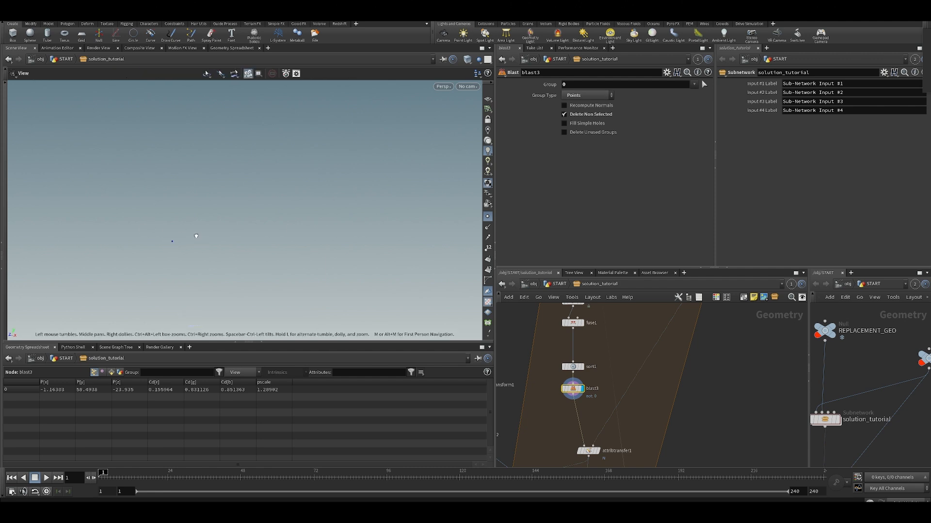
{"action": "key", "text": "Tab"}
{"action": "key", "text": "Escape"}
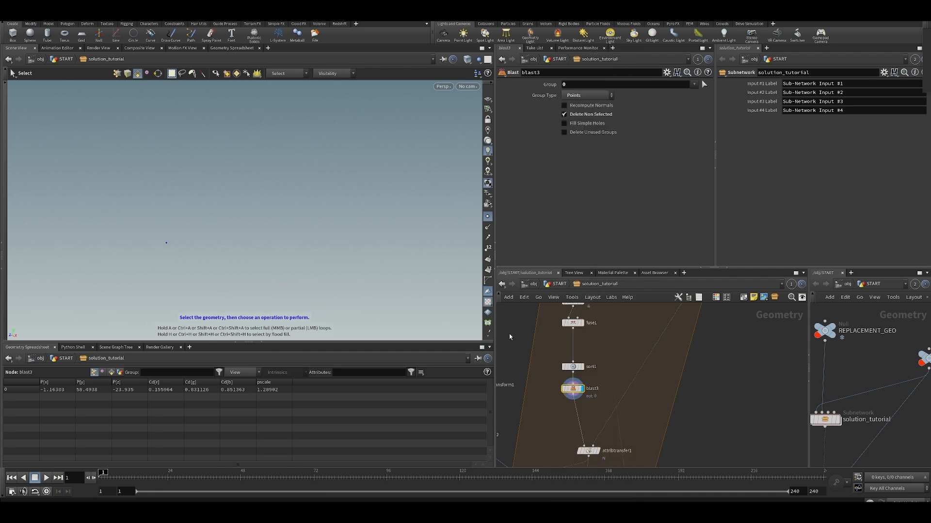
Step: Compare the point output by blast1 with the one from blast3 by displaying each in turn
{"action": "left_click", "coordinate": [701, 360]}
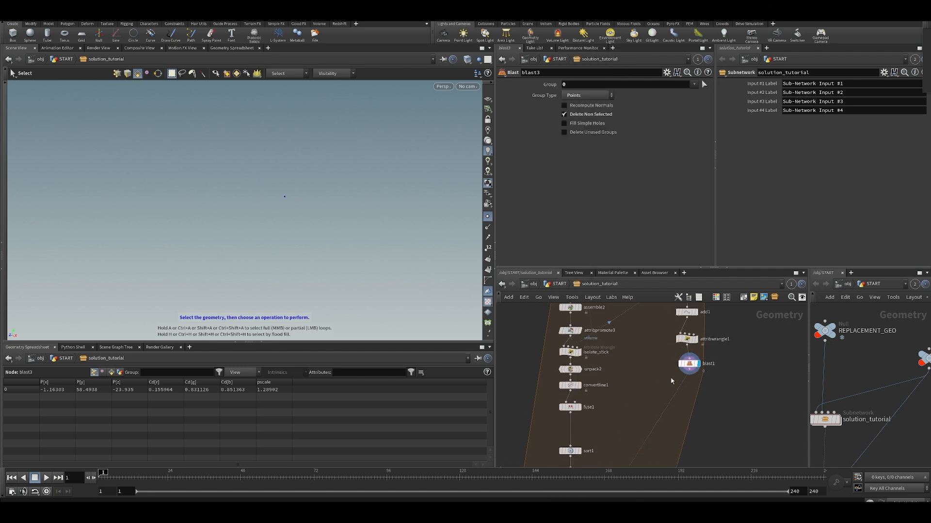
{"action": "middle_click_drag", "start_coordinate": [618, 436], "coordinate": [612, 314]}
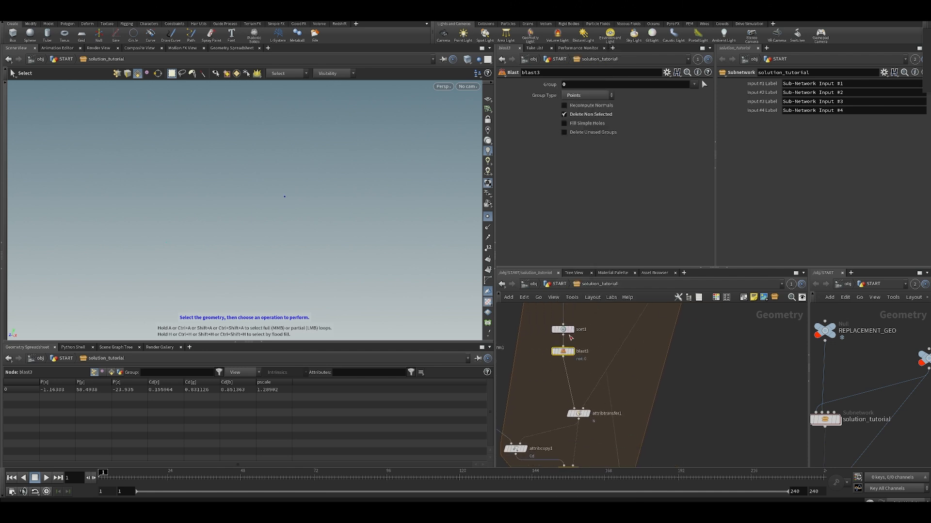
{"action": "left_click_drag", "start_coordinate": [572, 340], "coordinate": [555, 342]}
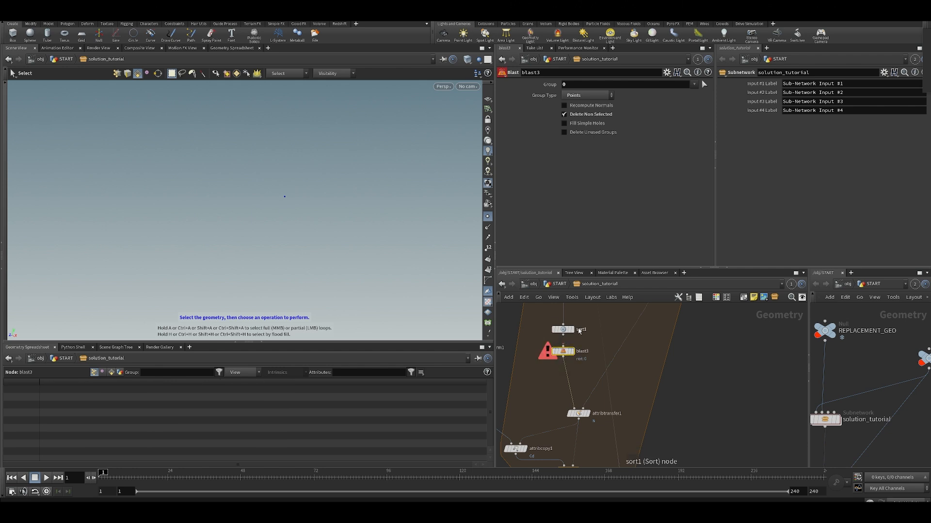
{"action": "key", "text": "ctrl+z"}
{"action": "left_click", "coordinate": [573, 350]}
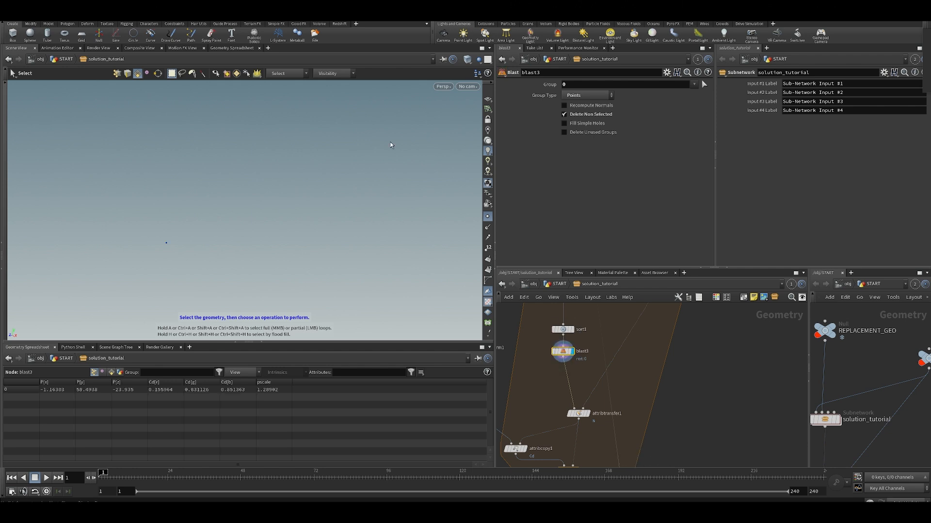
Step: Template unpack1 as a wireframe reference around blast3's point and review the null3 chain down to blast3
{"action": "scroll", "coordinate": [609, 330], "scroll_direction": "down", "scroll_amount": 3}
{"action": "middle_click_drag", "start_coordinate": [600, 314], "coordinate": [599, 346]}
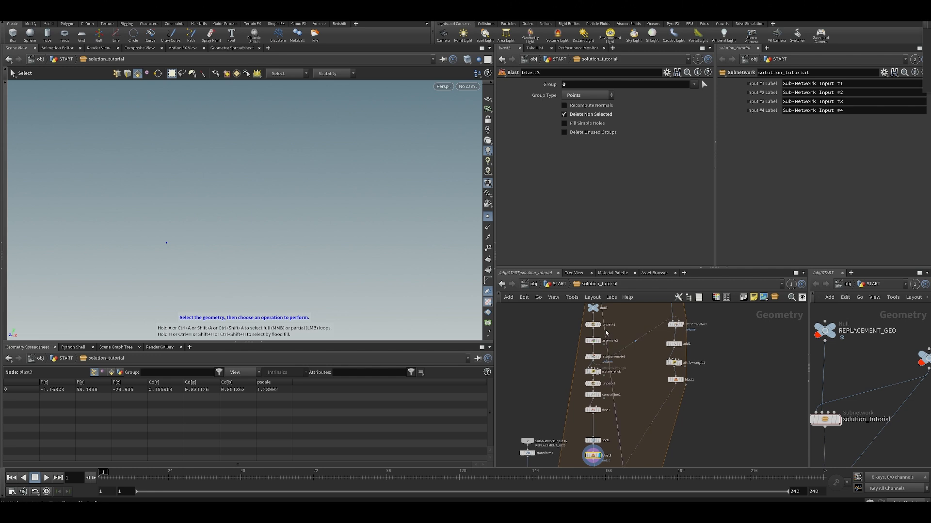
{"action": "left_click", "coordinate": [599, 326]}
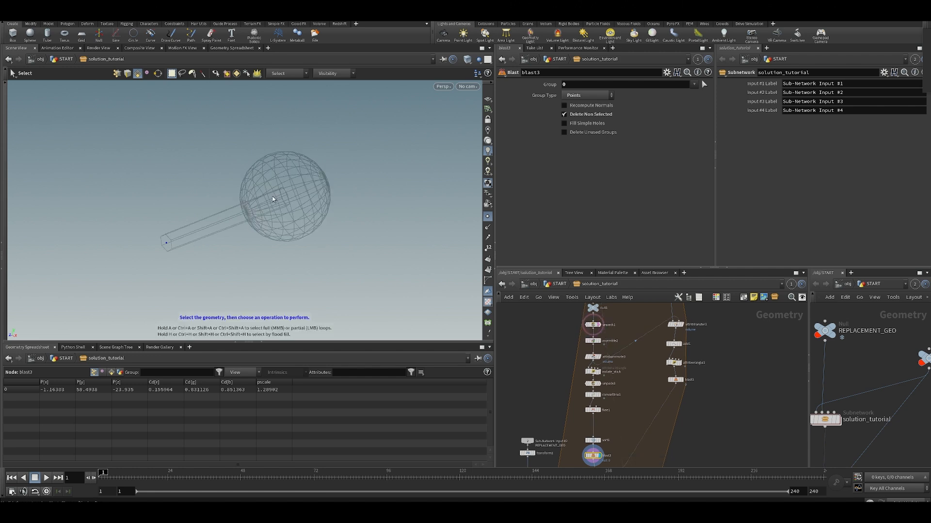
{"action": "scroll", "coordinate": [604, 415], "scroll_direction": "up", "scroll_amount": 3}
{"action": "middle_click_drag", "start_coordinate": [628, 419], "coordinate": [597, 413]}
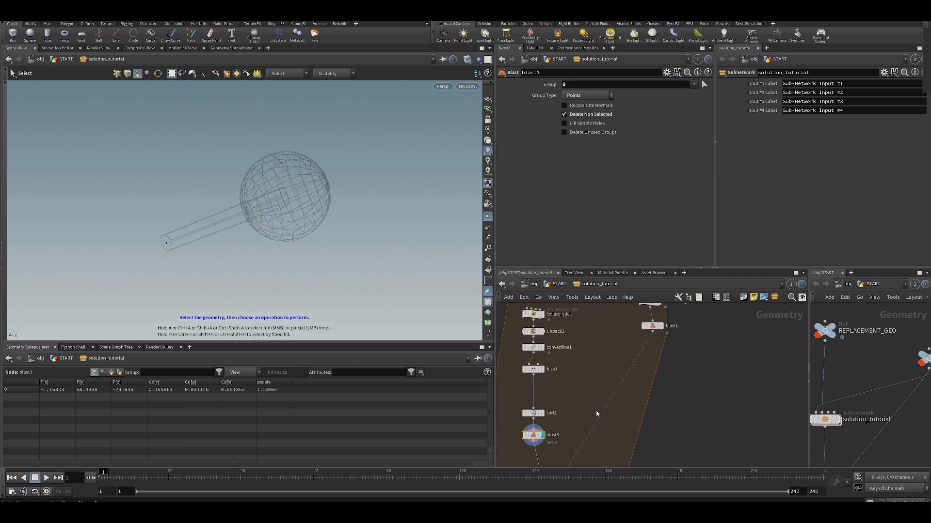
{"action": "scroll", "coordinate": [596, 414], "scroll_direction": "down", "scroll_amount": 3}
{"action": "middle_click_drag", "start_coordinate": [548, 334], "coordinate": [542, 369]}
{"action": "scroll", "coordinate": [542, 368], "scroll_direction": "up", "scroll_amount": 3}
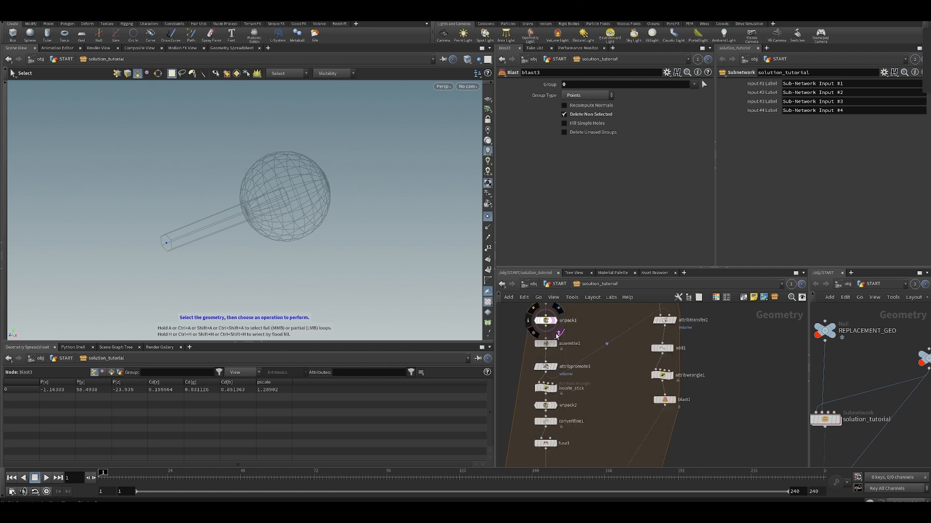
Step: Turn off the template on unpack1, then display attribpromote3 and attribtransfer2 to compare the branch geometry and its transferred volume attribute
{"action": "left_click", "coordinate": [559, 333]}
{"action": "middle_click_drag", "start_coordinate": [559, 333], "coordinate": [541, 391]}
{"action": "left_click", "coordinate": [552, 377]}
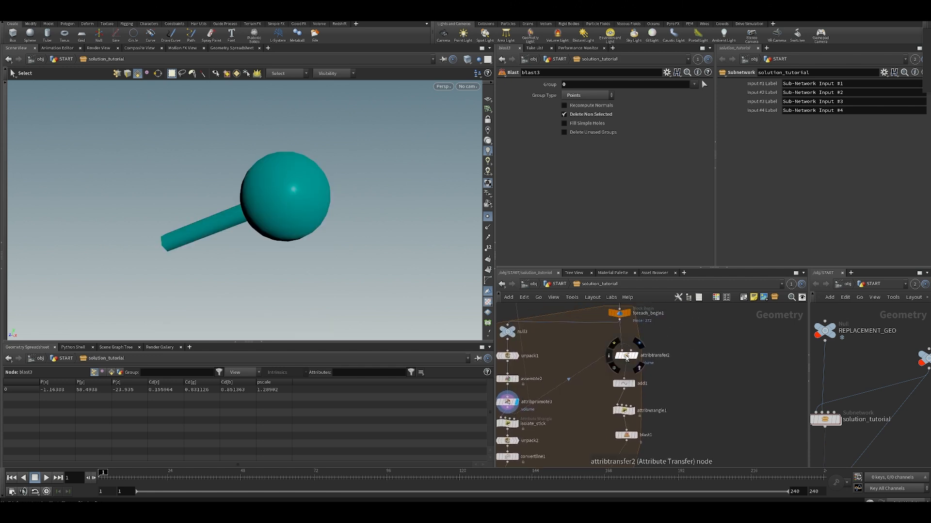
{"action": "left_click", "coordinate": [638, 345]}
{"action": "left_click", "coordinate": [626, 356]}
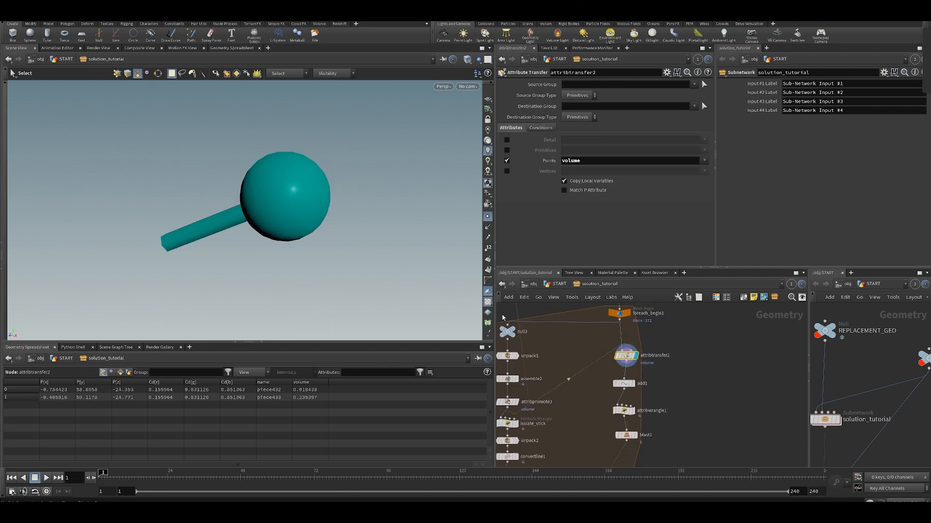
Step: Display add1 to examine its remaining points, then display attribwrangle1 and open its VEX code
{"action": "left_click", "coordinate": [633, 383]}
{"action": "left_click", "coordinate": [623, 384]}
{"action": "key", "text": "Escape"}
{"action": "key", "text": "s"}
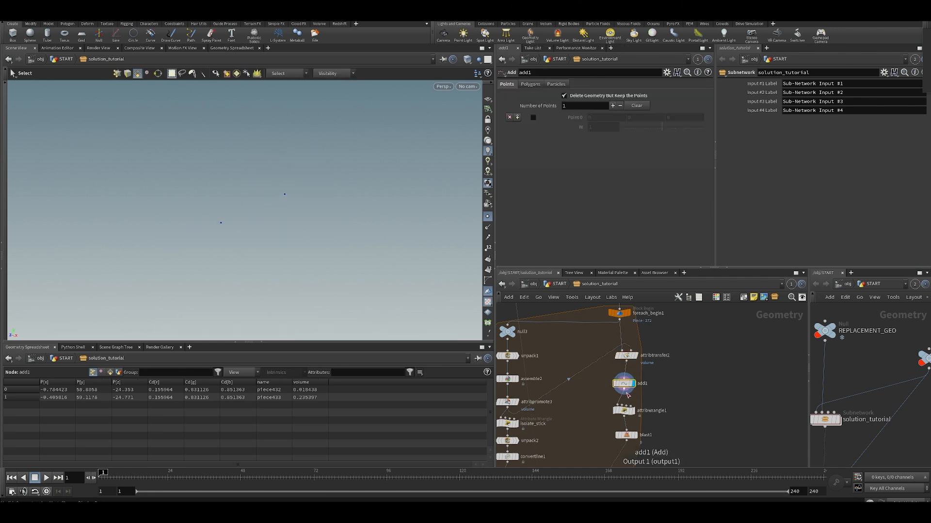
{"action": "middle_click_drag", "start_coordinate": [638, 412], "coordinate": [629, 374]}
{"action": "left_click", "coordinate": [624, 373]}
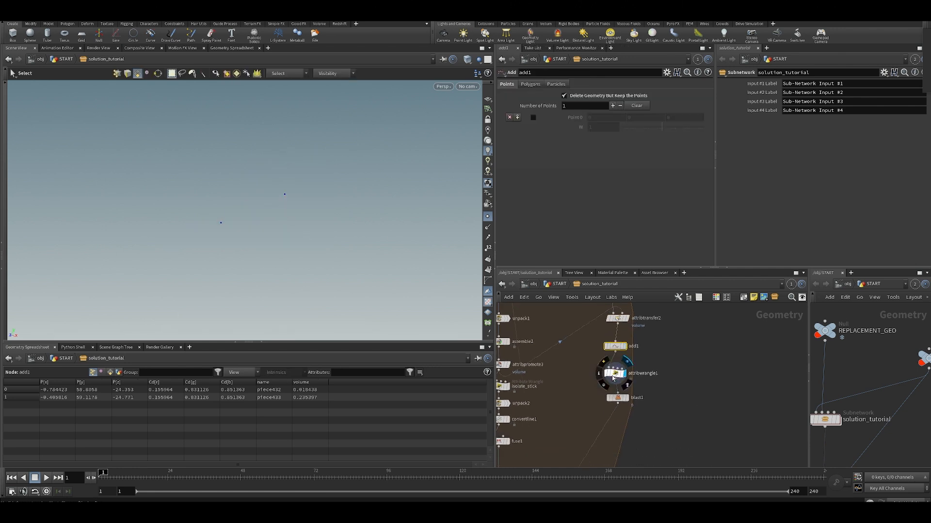
{"action": "left_click", "coordinate": [615, 374]}
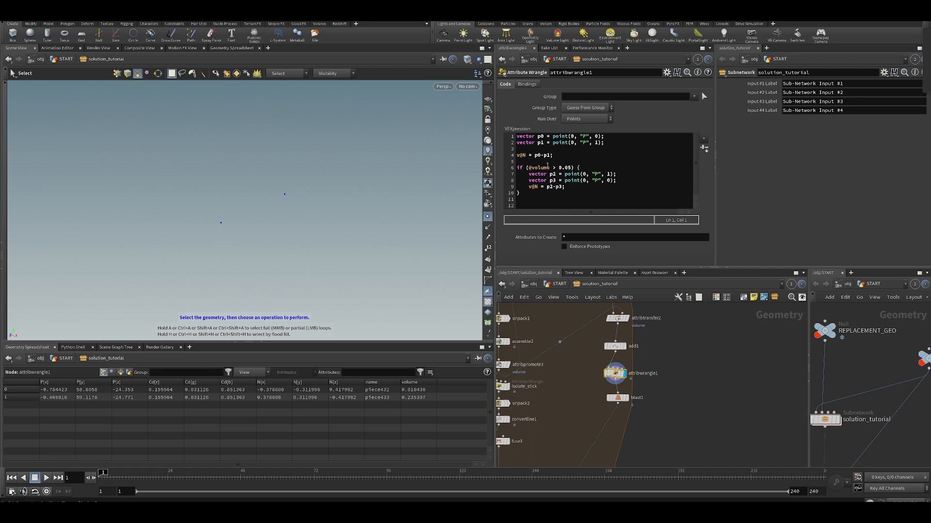
{"action": "middle_click_drag", "start_coordinate": [694, 335], "coordinate": [684, 366]}
{"action": "middle_click_drag", "start_coordinate": [589, 334], "coordinate": [595, 297]}
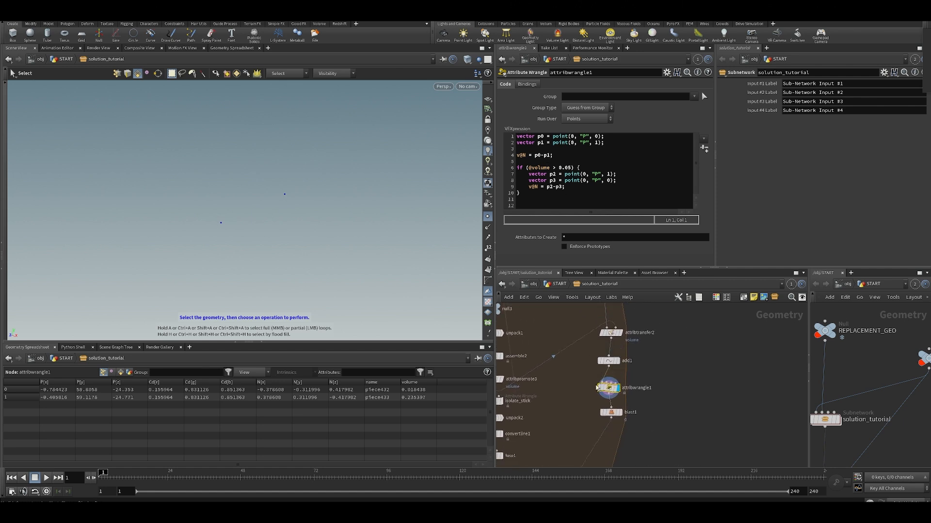
{"action": "left_click_drag", "start_coordinate": [598, 388], "coordinate": [609, 379]}
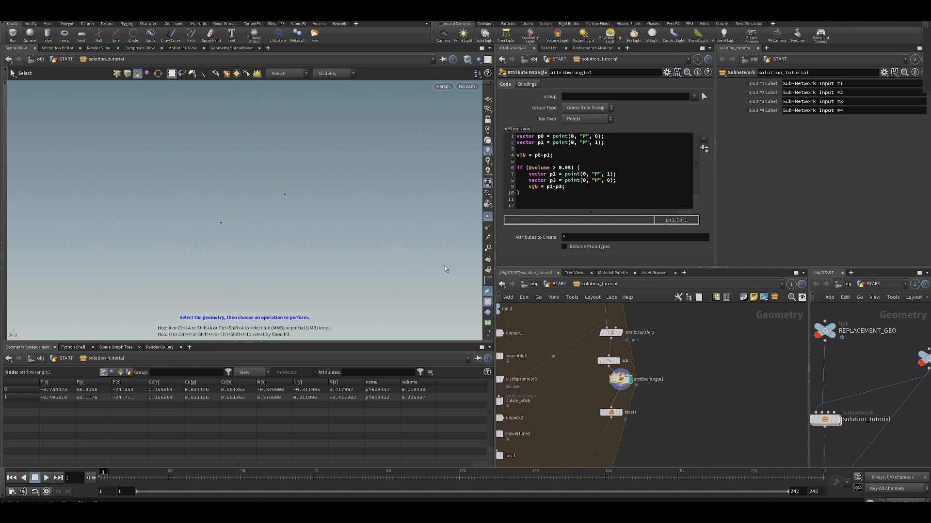
{"action": "key", "text": "ctrl+z"}
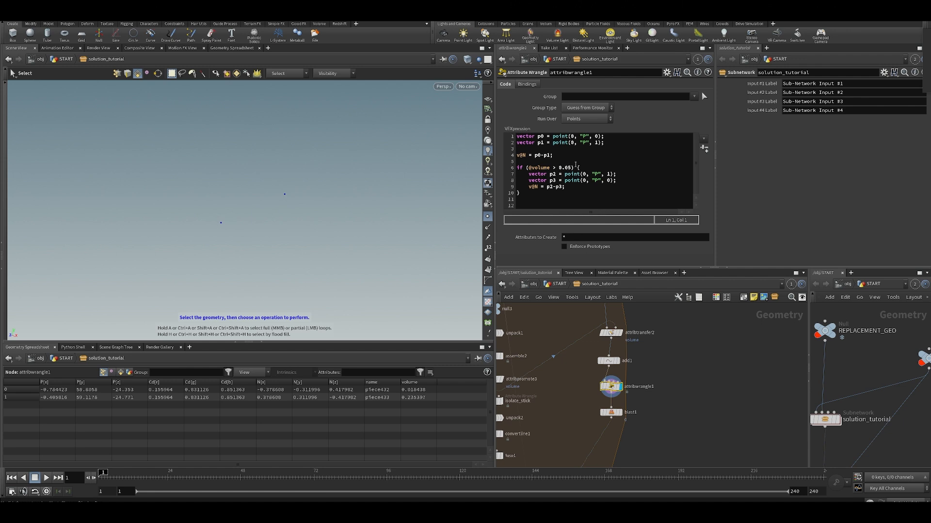
{"action": "left_click_drag", "start_coordinate": [576, 162], "coordinate": [558, 167]}
{"action": "middle_click_drag", "start_coordinate": [531, 319], "coordinate": [570, 324]}
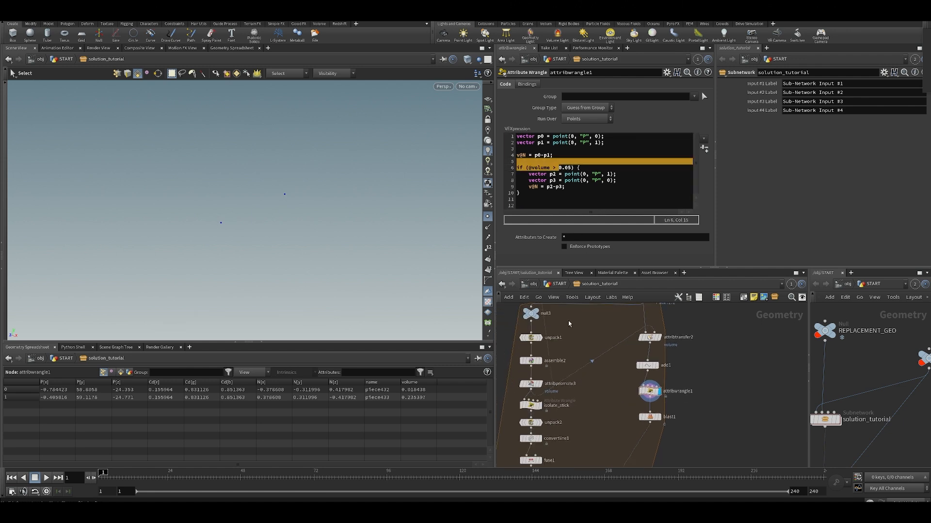
{"action": "left_click", "coordinate": [536, 313]}
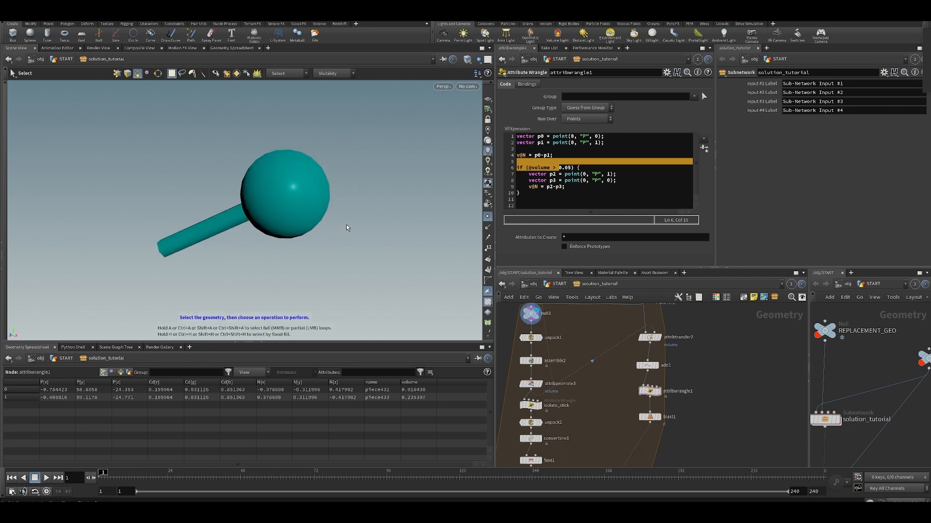
{"action": "middle_click_drag", "start_coordinate": [594, 365], "coordinate": [576, 352]}
{"action": "left_click", "coordinate": [640, 380]}
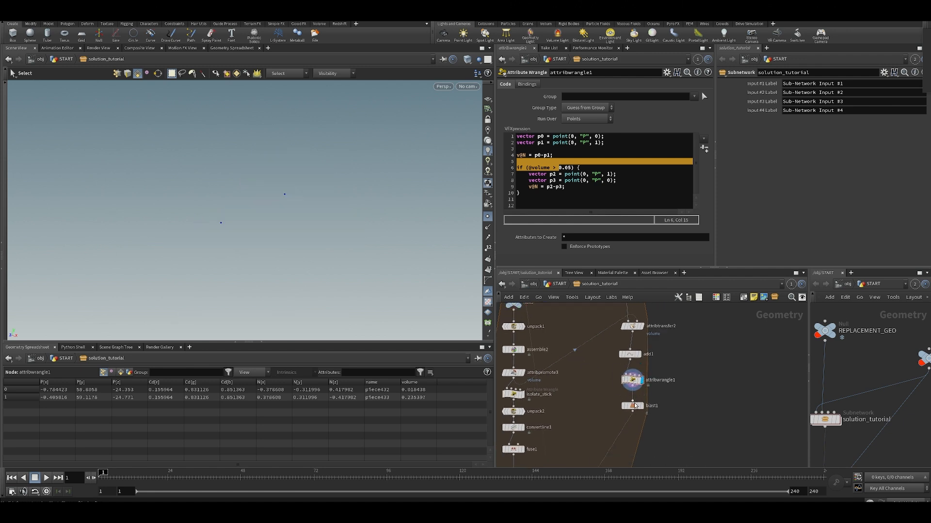
{"action": "left_click", "coordinate": [687, 168]}
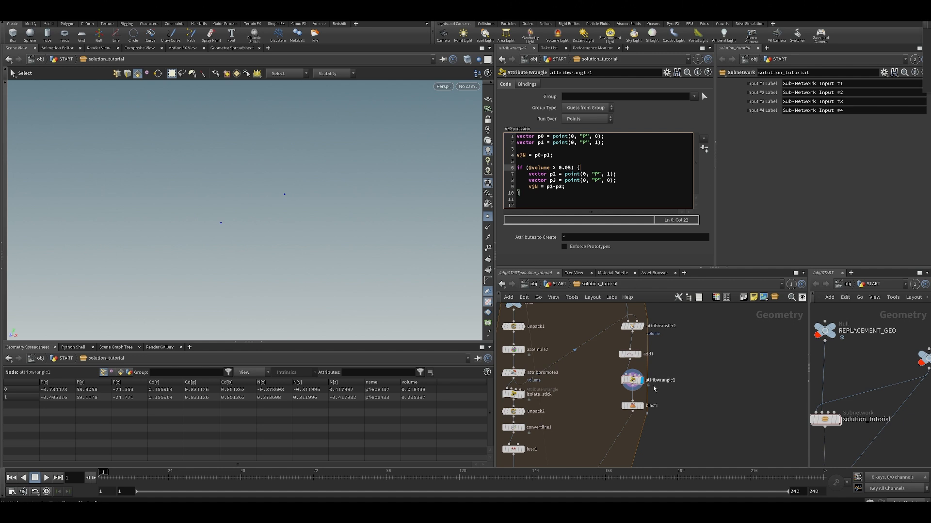
{"action": "left_click", "coordinate": [633, 405]}
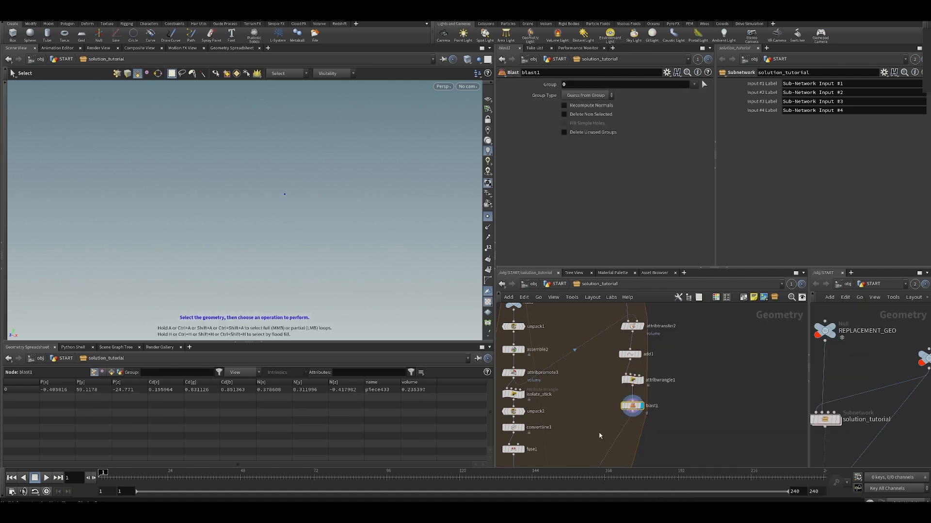
Step: Display copytopoints1 to examine how the replacement geometry is oriented on the current branch
{"action": "middle_click_drag", "start_coordinate": [599, 436], "coordinate": [607, 365]}
{"action": "middle_click_drag", "start_coordinate": [581, 406], "coordinate": [616, 383]}
{"action": "scroll", "coordinate": [615, 382], "scroll_direction": "down", "scroll_amount": 3}
{"action": "left_click", "coordinate": [596, 383]}
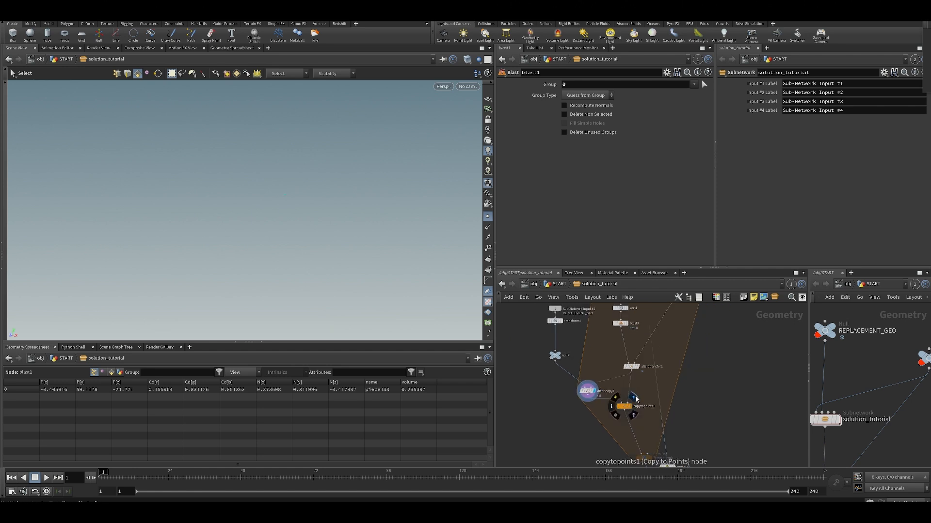
{"action": "left_click", "coordinate": [636, 398]}
{"action": "middle_click_drag", "start_coordinate": [625, 310], "coordinate": [579, 418]}
{"action": "left_click", "coordinate": [656, 339]}
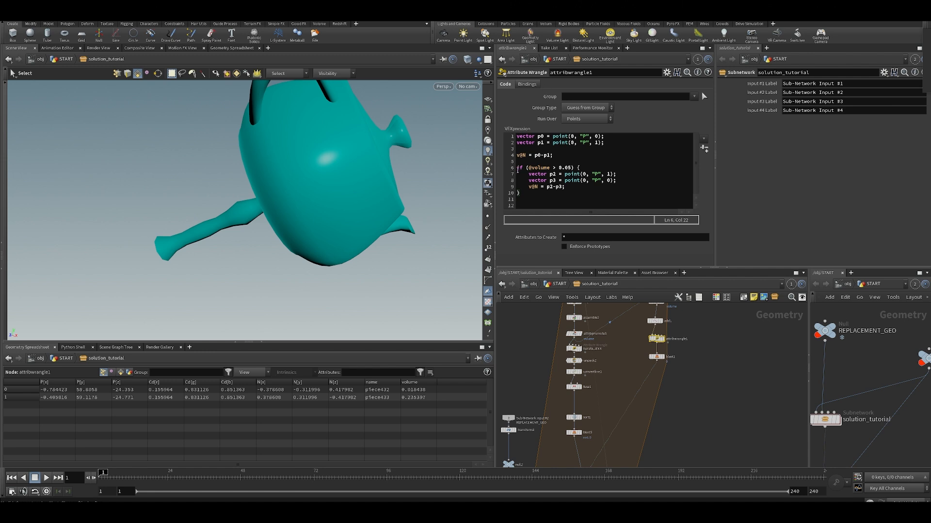
{"action": "left_click_drag", "start_coordinate": [538, 206], "coordinate": [504, 168]}
{"action": "key", "text": "ctrl+c"}
{"action": "key", "text": "Delete"}
{"action": "key", "text": "ctrl+Return"}
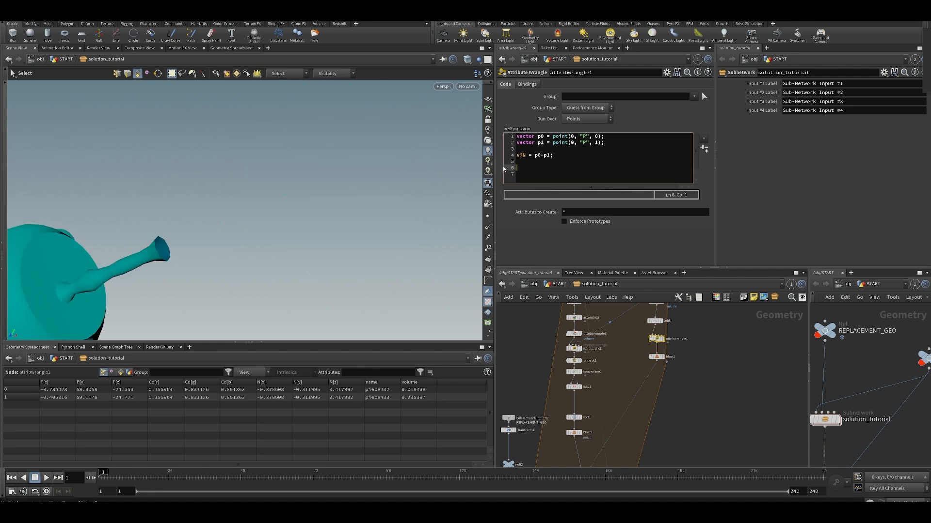
{"action": "key", "text": "ctrl+v"}
{"action": "key", "text": "ctrl+Return"}
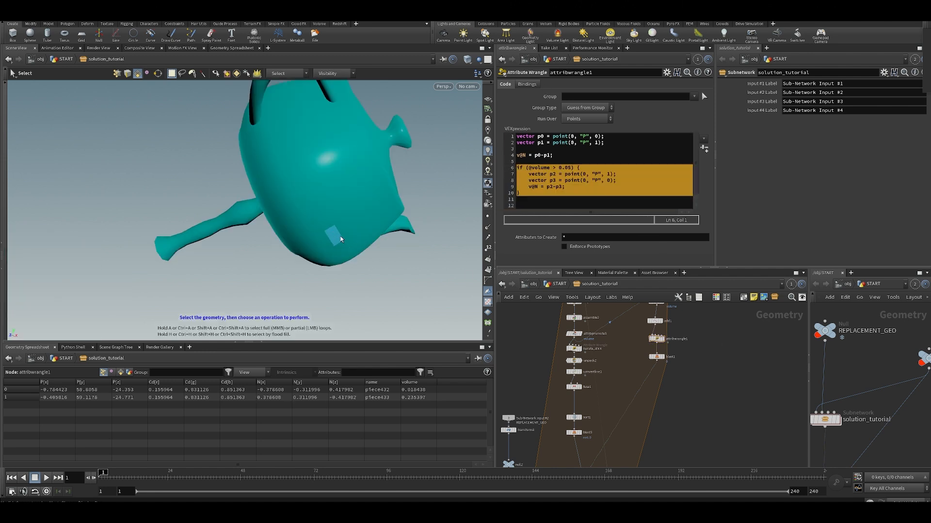
Step: Enable Single Pass on foreach_end1 and set it to 31 to isolate a different branch
{"action": "left_click", "coordinate": [638, 346]}
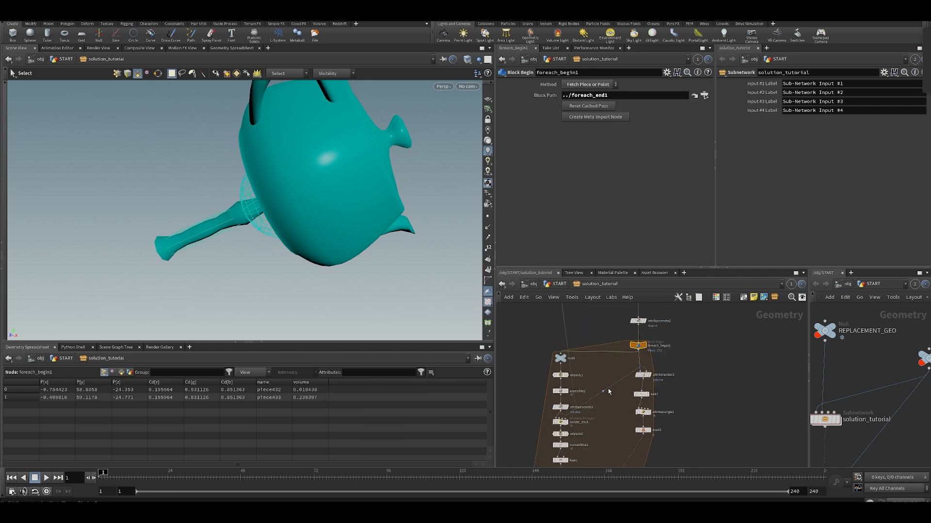
{"action": "middle_click_drag", "start_coordinate": [609, 391], "coordinate": [590, 416]}
{"action": "middle_click_drag", "start_coordinate": [643, 425], "coordinate": [640, 301]}
{"action": "scroll", "coordinate": [572, 427], "scroll_direction": "down", "scroll_amount": 1}
{"action": "middle_click_drag", "start_coordinate": [557, 451], "coordinate": [581, 316]}
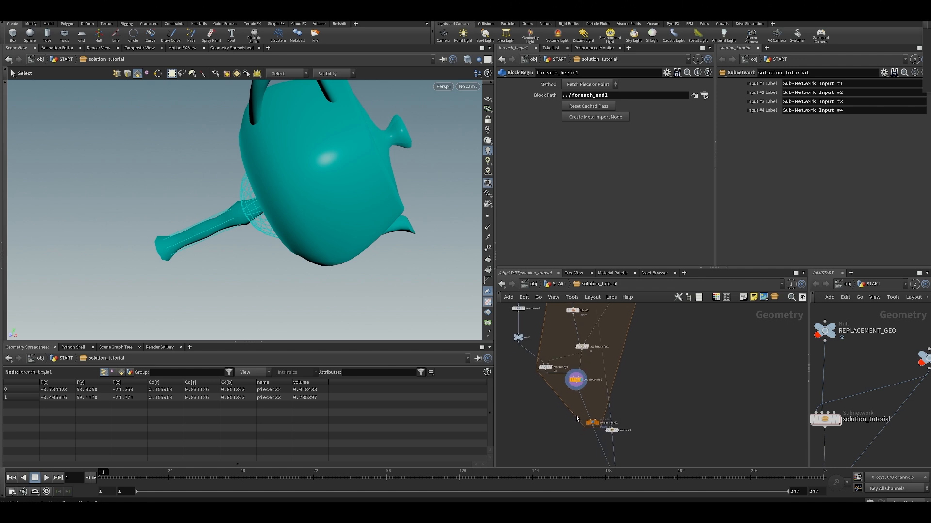
{"action": "left_click", "coordinate": [592, 423]}
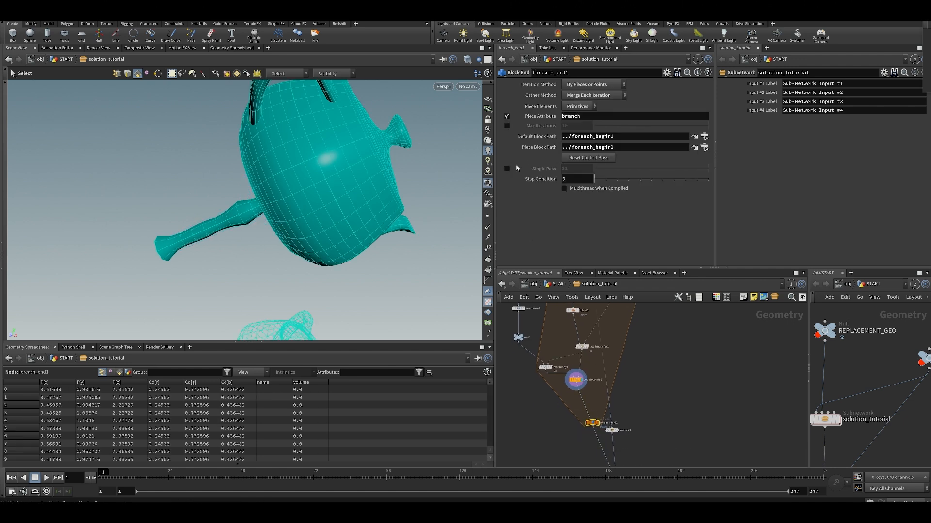
{"action": "left_click", "coordinate": [506, 169]}
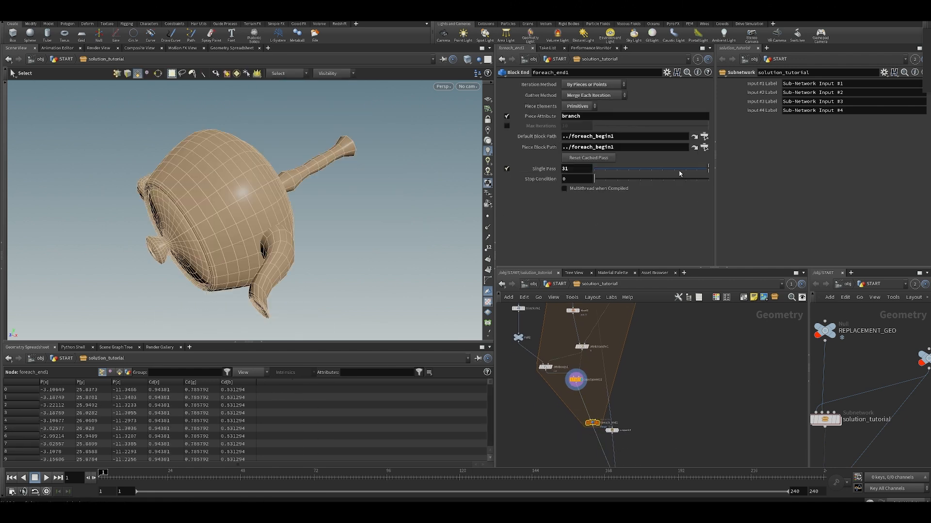
Step: Display foreach_begin1 to examine the newly isolated branch, then display the copied replacement teapot again
{"action": "middle_click_drag", "start_coordinate": [642, 349], "coordinate": [621, 429]}
{"action": "middle_click_drag", "start_coordinate": [583, 328], "coordinate": [596, 403]}
{"action": "middle_click_drag", "start_coordinate": [623, 347], "coordinate": [605, 419]}
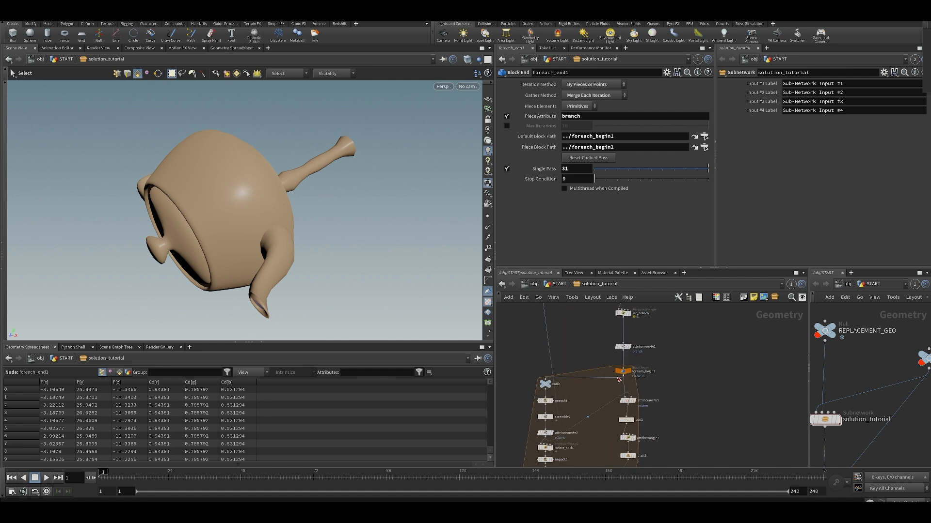
{"action": "left_click", "coordinate": [632, 363]}
{"action": "left_click", "coordinate": [623, 372]}
{"action": "middle_click_drag", "start_coordinate": [660, 449], "coordinate": [654, 334]}
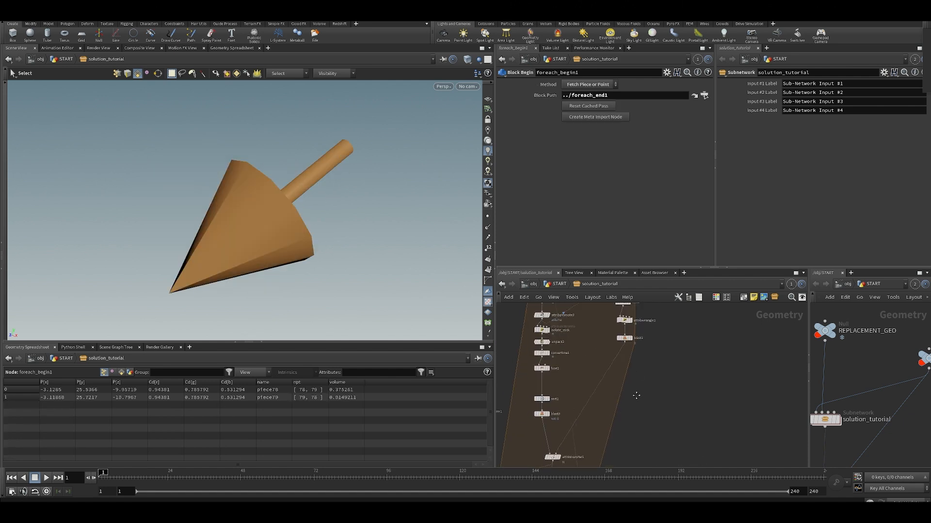
{"action": "middle_click_drag", "start_coordinate": [633, 398], "coordinate": [612, 456]}
{"action": "left_click", "coordinate": [568, 435]}
{"action": "left_click", "coordinate": [558, 436]}
Step: Test attribwrangle1 on this branch with the volume condition removed, then undo the removal
{"action": "left_click", "coordinate": [629, 344]}
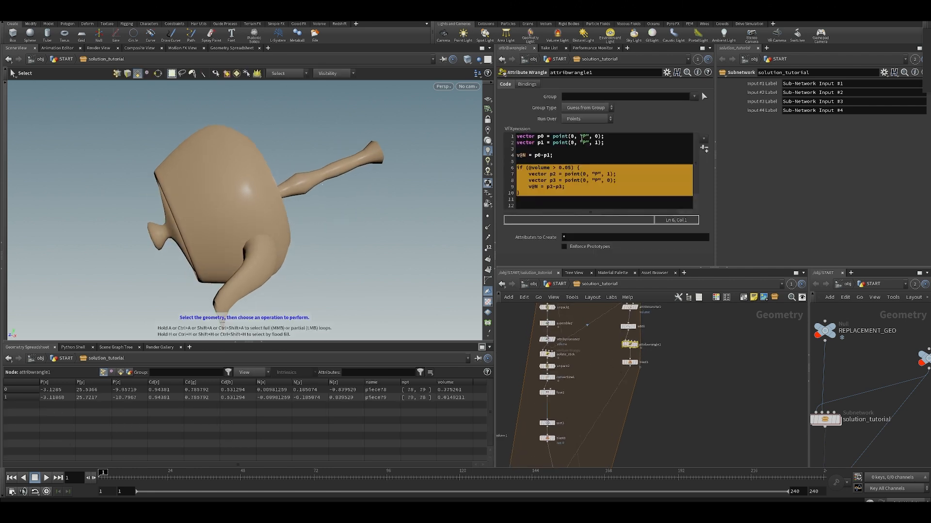
{"action": "left_click", "coordinate": [706, 402]}
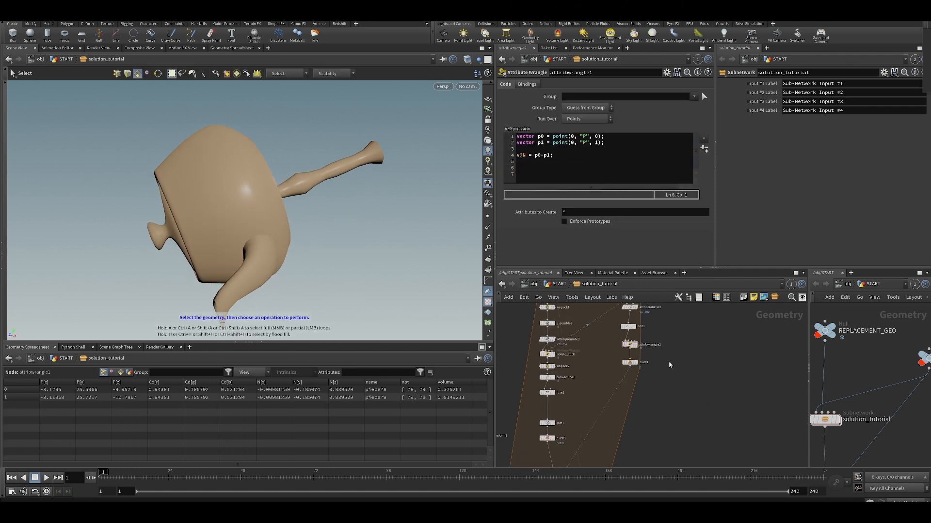
{"action": "left_click", "coordinate": [550, 167]}
{"action": "key", "text": "ctrl+z"}
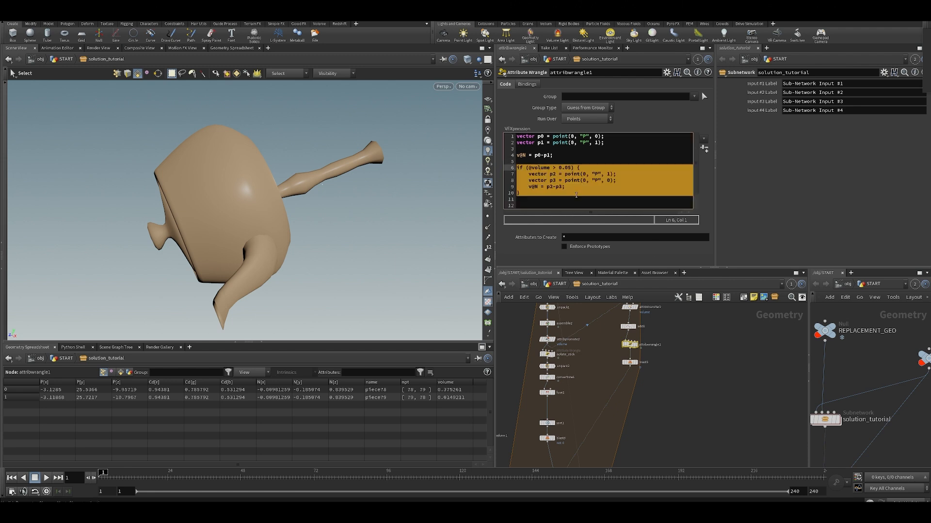
{"action": "left_click", "coordinate": [693, 373]}
{"action": "left_click", "coordinate": [563, 162]}
Step: Display attribtransfer2, add1 and blast1 in turn to follow how this branch is reduced to a single point
{"action": "middle_click_drag", "start_coordinate": [561, 340], "coordinate": [592, 362]}
{"action": "scroll", "coordinate": [577, 339], "scroll_direction": "up", "scroll_amount": 1}
{"action": "mouse_move", "coordinate": [585, 367]}
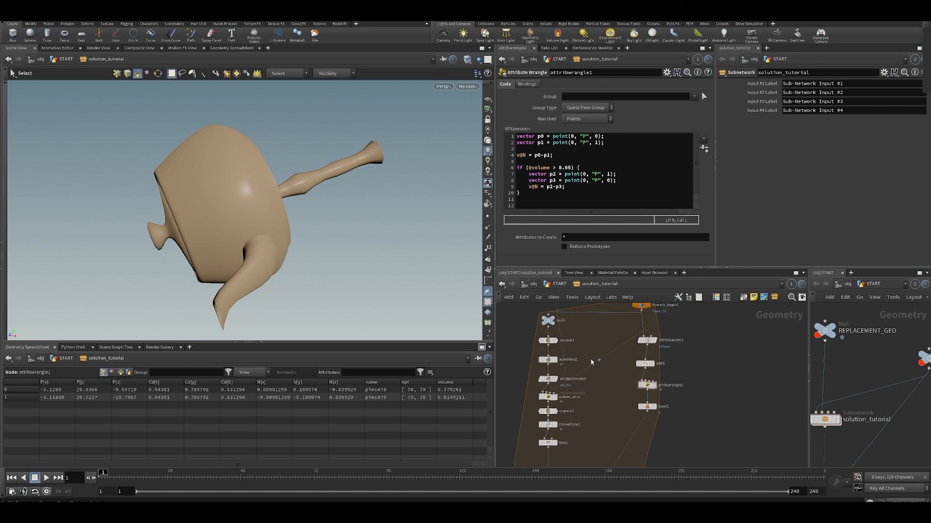
{"action": "left_click", "coordinate": [654, 341]}
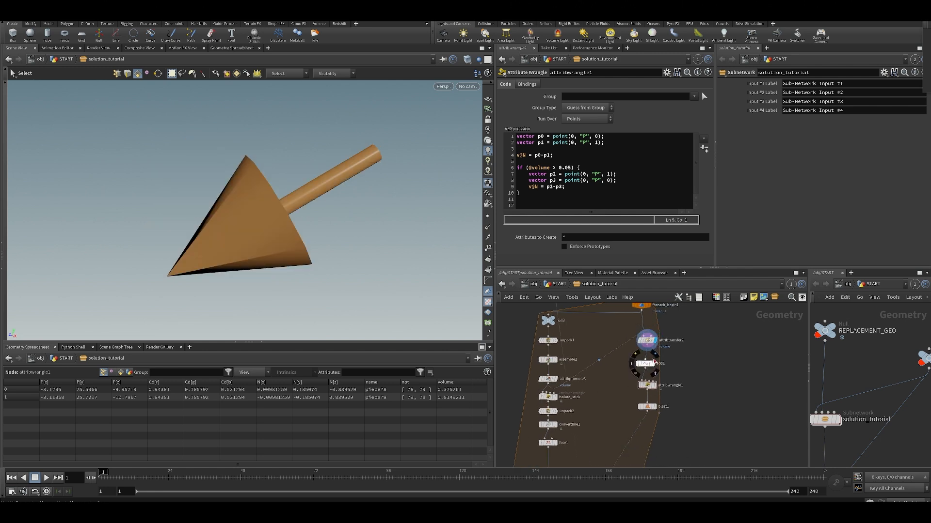
{"action": "left_click", "coordinate": [653, 364]}
{"action": "left_click", "coordinate": [657, 381]}
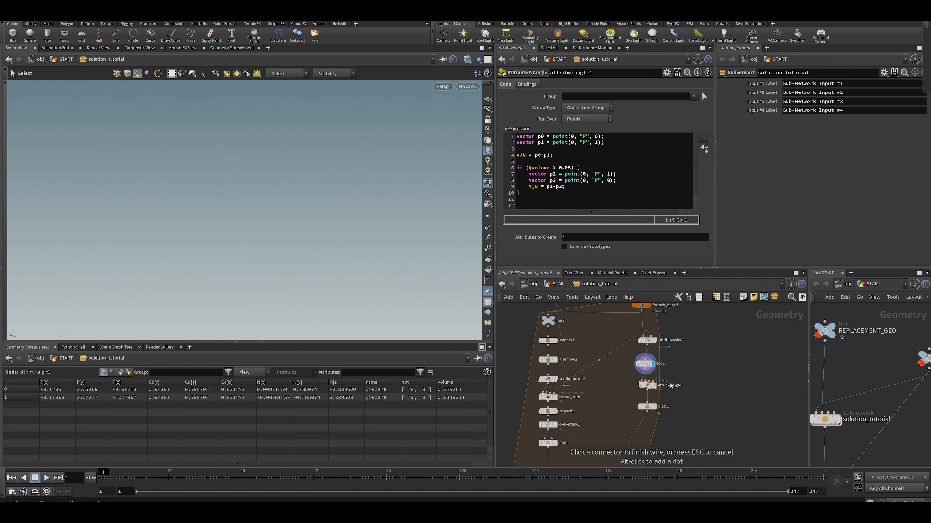
{"action": "key", "text": "Escape"}
{"action": "left_click", "coordinate": [655, 407]}
{"action": "left_click", "coordinate": [647, 407]}
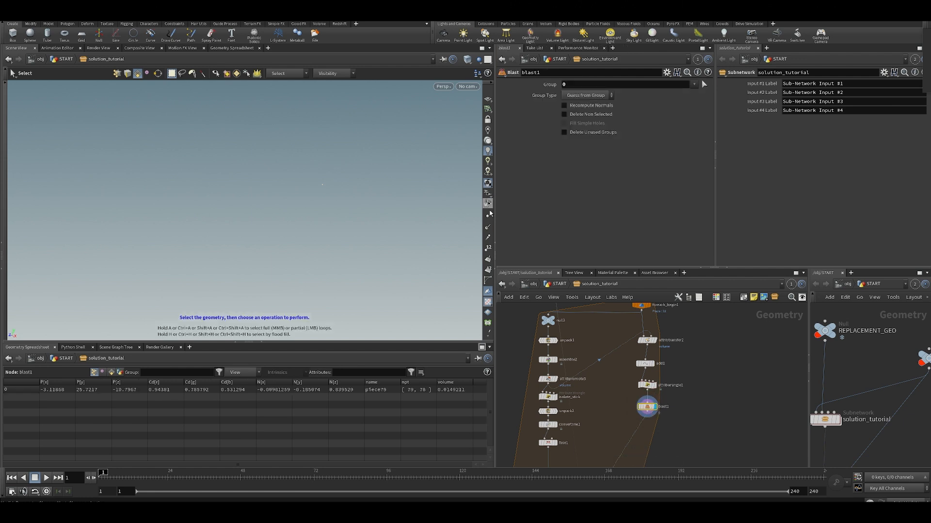
Step: Turn on point markers and template foreach_begin1 as a wireframe reference around blast1's point
{"action": "left_click", "coordinate": [488, 217]}
{"action": "middle_click_drag", "start_coordinate": [658, 312], "coordinate": [651, 341]}
{"action": "left_click", "coordinate": [644, 346]}
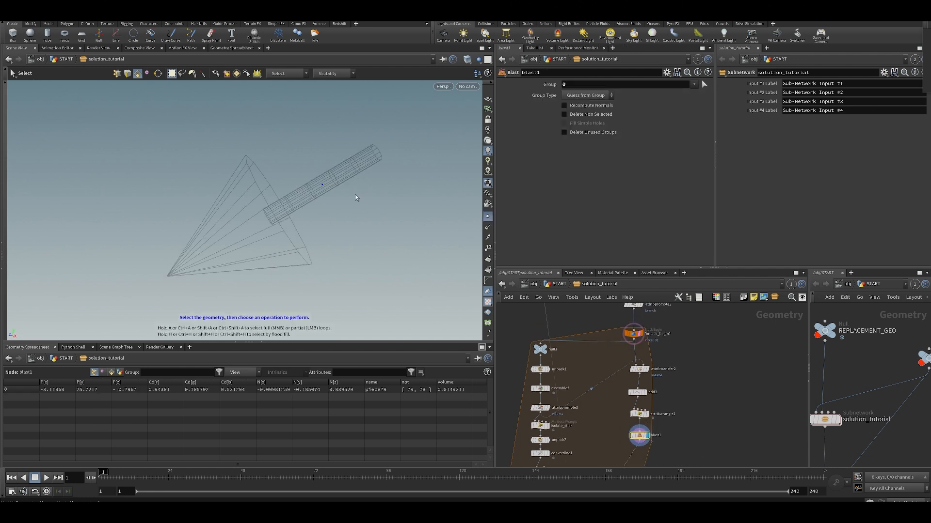
{"action": "mouse_move", "coordinate": [694, 427]}
{"action": "middle_mouse_down"}
{"action": "mouse_move", "coordinate": [679, 368]}
{"action": "mouse_move", "coordinate": [696, 413]}
{"action": "middle_mouse_up"}
{"action": "left_click", "coordinate": [608, 381]}
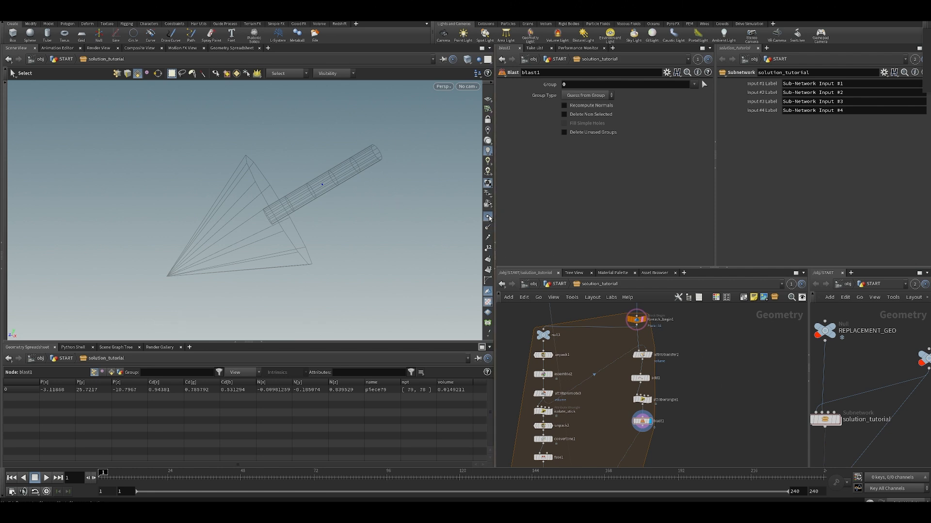
Step: Display copytopoints1 over the templated branch and inspect the teapot's alignment from another angle
{"action": "scroll", "coordinate": [664, 386], "scroll_direction": "down", "scroll_amount": 10}
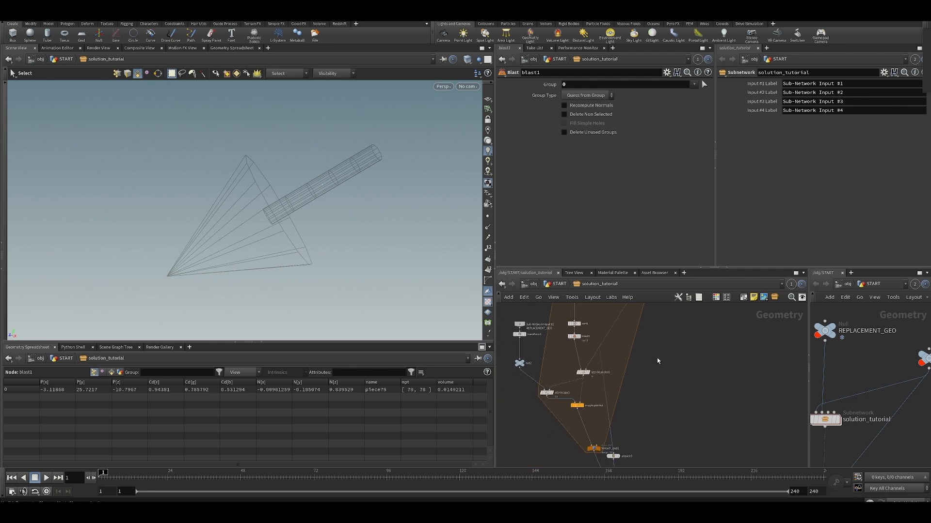
{"action": "left_click", "coordinate": [583, 407]}
{"action": "scroll", "coordinate": [638, 323], "scroll_direction": "down", "scroll_amount": 4}
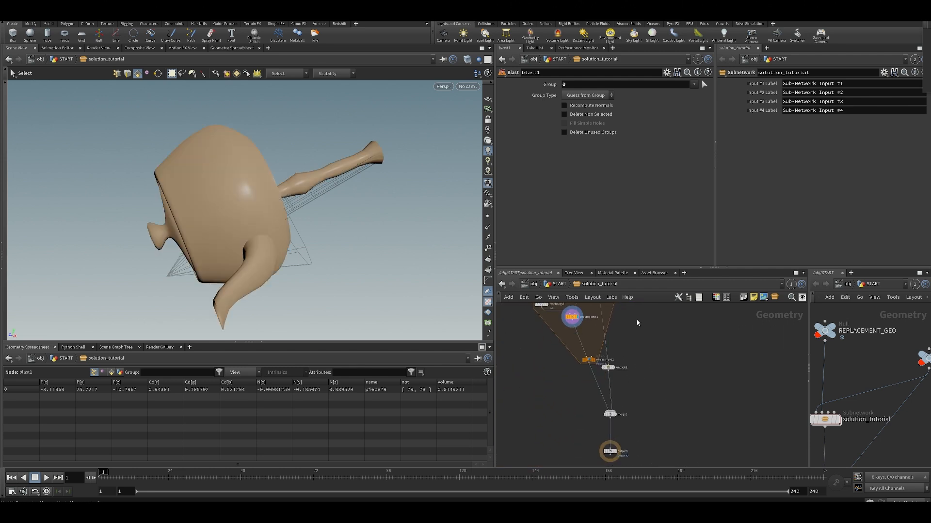
{"action": "left_click_drag", "start_coordinate": [325, 216], "coordinate": [317, 170], "text": "alt"}
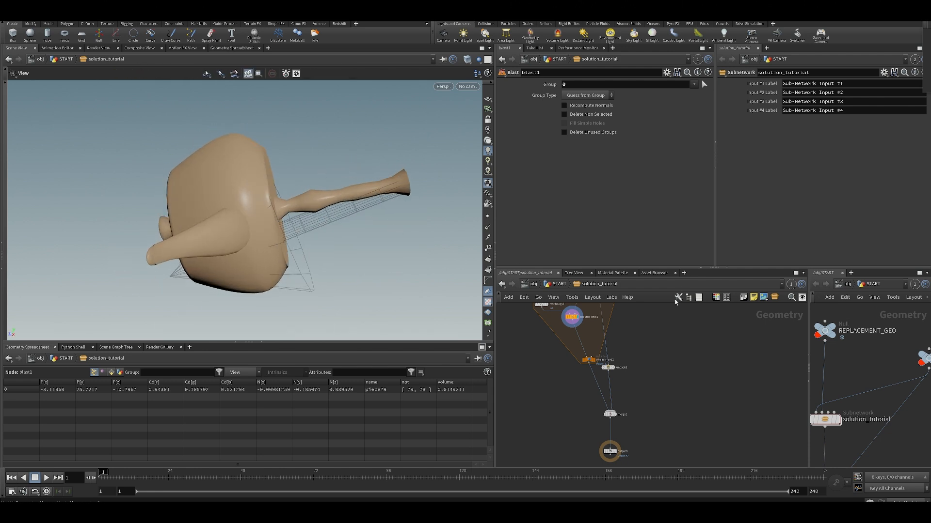
Step: Turn off the template display on foreach_begin1 at the start of the branch loop
{"action": "middle_click_drag", "start_coordinate": [647, 315], "coordinate": [636, 402]}
{"action": "middle_click_drag", "start_coordinate": [629, 363], "coordinate": [619, 422]}
{"action": "middle_click_drag", "start_coordinate": [590, 342], "coordinate": [576, 401]}
{"action": "scroll", "coordinate": [576, 401], "scroll_direction": "down", "scroll_amount": 3}
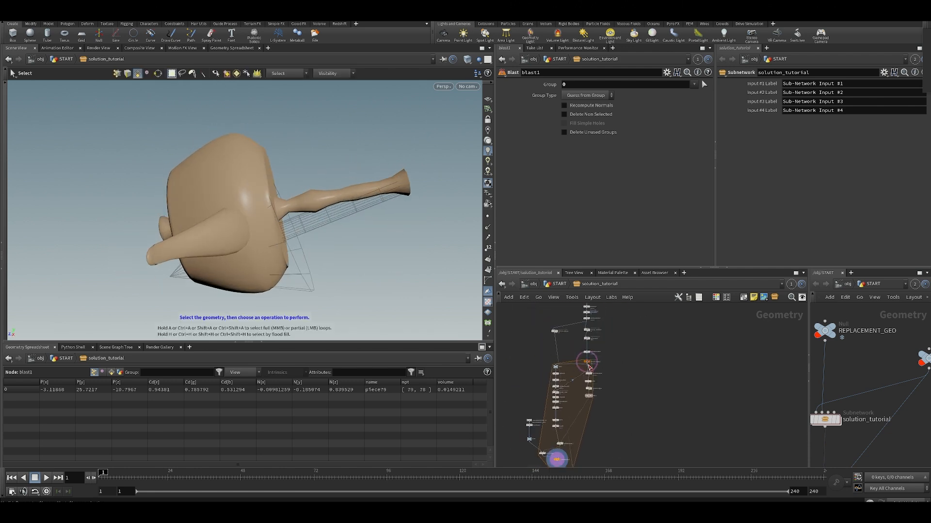
{"action": "scroll", "coordinate": [589, 367], "scroll_direction": "up", "scroll_amount": 2}
{"action": "left_click", "coordinate": [592, 365]}
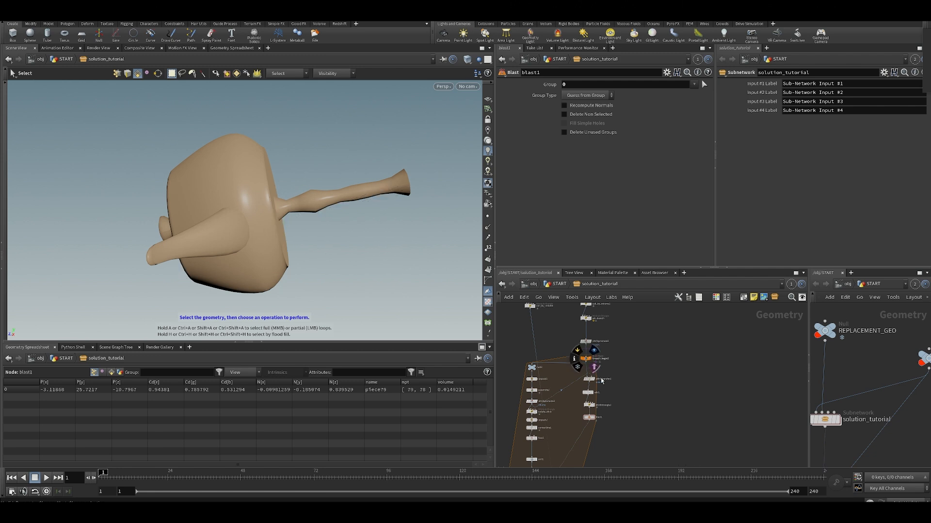
Step: Display foreach_end1, the unpacked sticks and merge1 in turn to follow how all branches are recombined
{"action": "middle_click_drag", "start_coordinate": [602, 457], "coordinate": [608, 383]}
{"action": "middle_click_drag", "start_coordinate": [566, 465], "coordinate": [587, 338]}
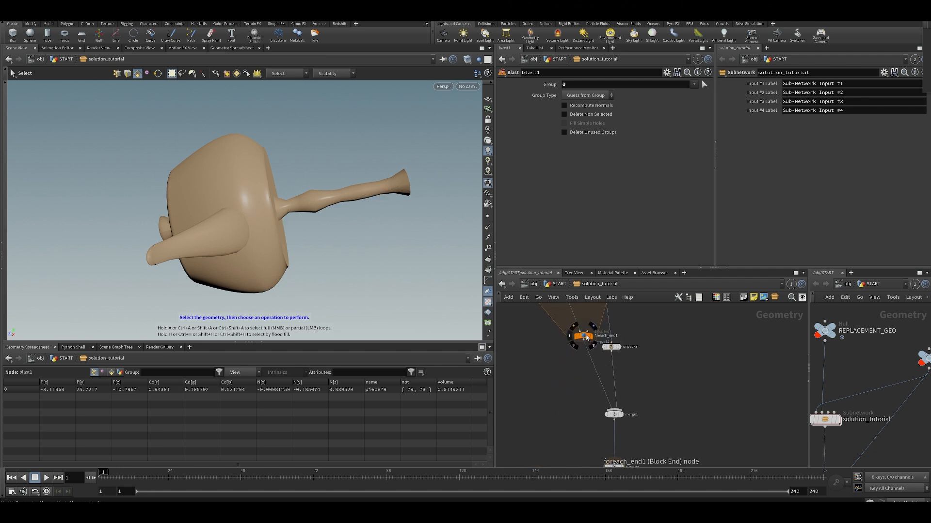
{"action": "left_click", "coordinate": [584, 340]}
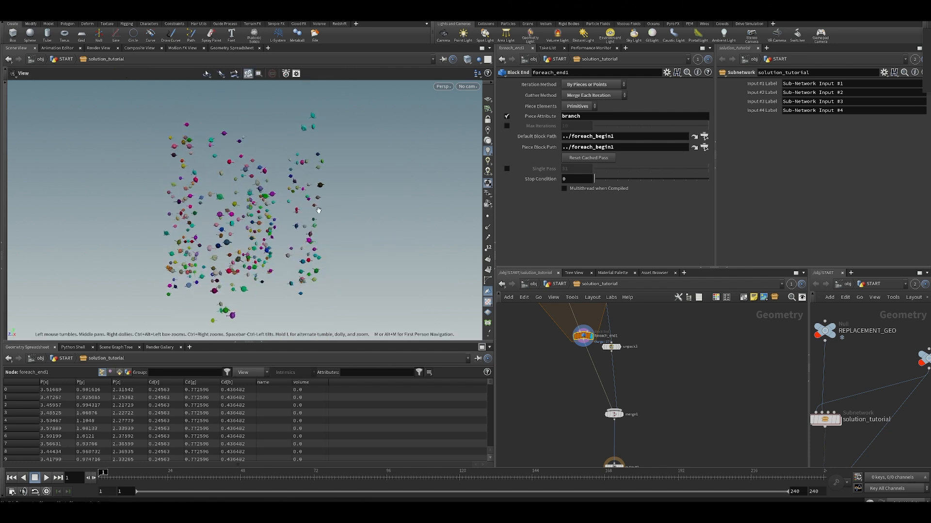
{"action": "mouse_move", "coordinate": [613, 395]}
{"action": "middle_mouse_down"}
{"action": "mouse_move", "coordinate": [612, 420]}
{"action": "mouse_move", "coordinate": [616, 379]}
{"action": "middle_mouse_up"}
{"action": "left_click", "coordinate": [618, 365]}
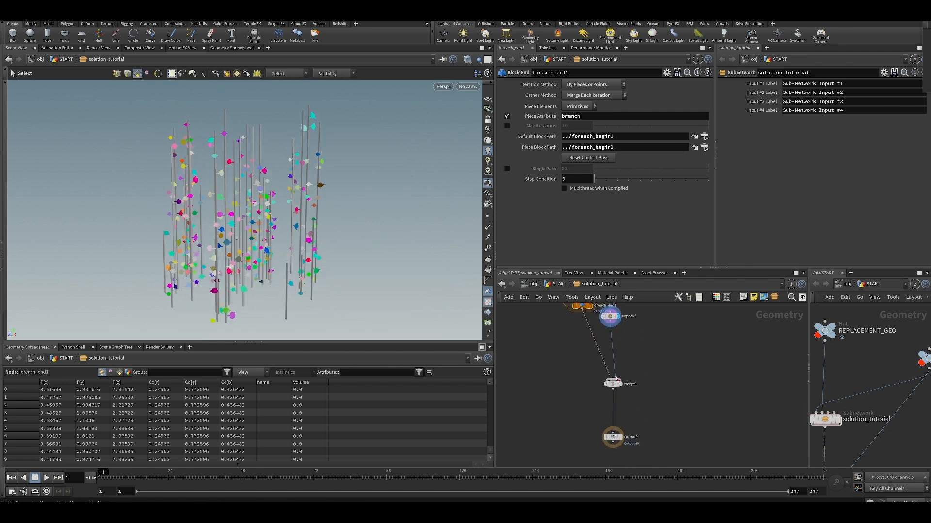
{"action": "left_click", "coordinate": [621, 374]}
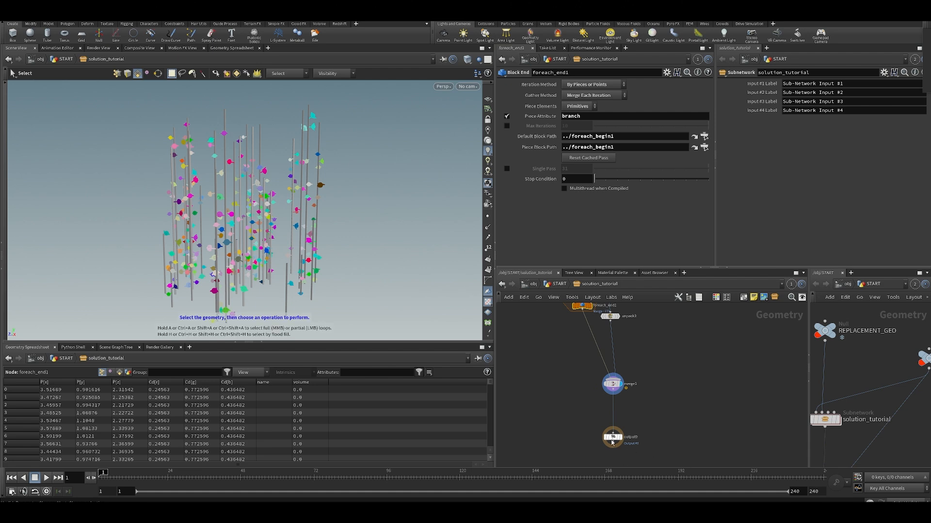
{"action": "left_click_drag", "start_coordinate": [437, 259], "coordinate": [357, 212], "text": "alt"}
Step: Examine the complete branch loop in the solution_tutorial network, from its inputs to foreach_end1
{"action": "middle_click_drag", "start_coordinate": [636, 344], "coordinate": [609, 382]}
{"action": "scroll", "coordinate": [608, 381], "scroll_direction": "down", "scroll_amount": 5}
{"action": "middle_click_drag", "start_coordinate": [636, 342], "coordinate": [654, 424]}
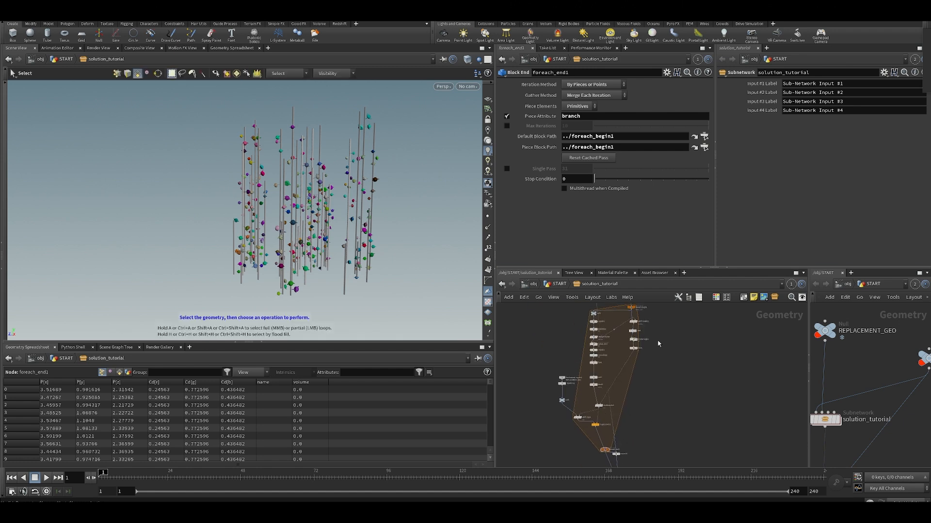
{"action": "middle_click_drag", "start_coordinate": [747, 317], "coordinate": [748, 387]}
{"action": "middle_click_drag", "start_coordinate": [746, 349], "coordinate": [681, 431]}
{"action": "scroll", "coordinate": [658, 387], "scroll_direction": "up", "scroll_amount": 2}
{"action": "middle_click_drag", "start_coordinate": [658, 388], "coordinate": [698, 306]}
{"action": "middle_click_drag", "start_coordinate": [614, 410], "coordinate": [645, 299]}
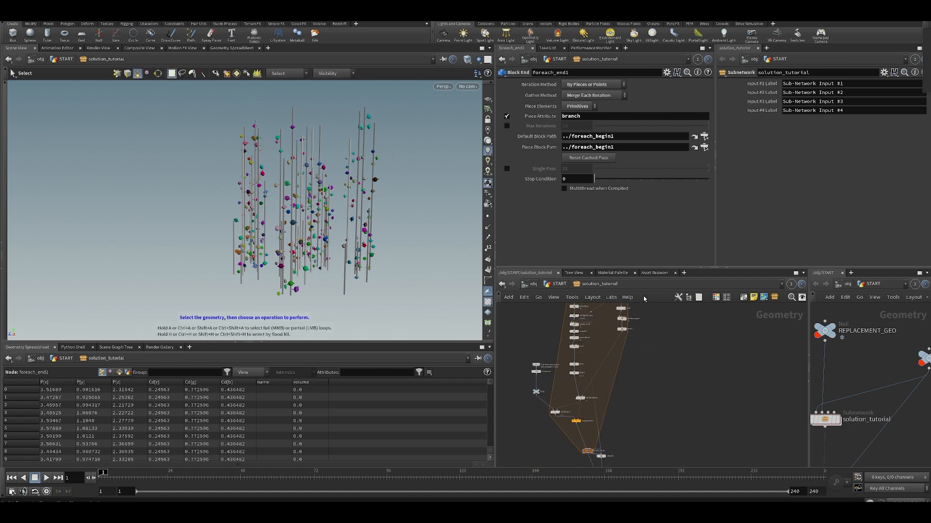
Step: Enlarge the network editor's height and compare the loop's node chain with the final output from different angles
{"action": "left_click_drag", "start_coordinate": [620, 267], "coordinate": [620, 199]}
{"action": "middle_click_drag", "start_coordinate": [637, 325], "coordinate": [601, 372]}
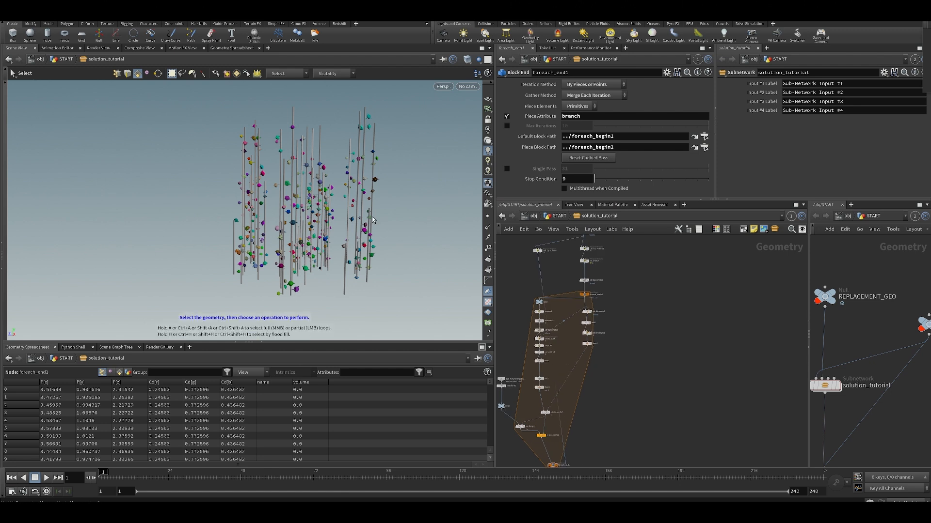
{"action": "left_click_drag", "start_coordinate": [404, 254], "coordinate": [431, 264], "text": "alt"}
{"action": "middle_click_drag", "start_coordinate": [517, 295], "coordinate": [570, 265]}
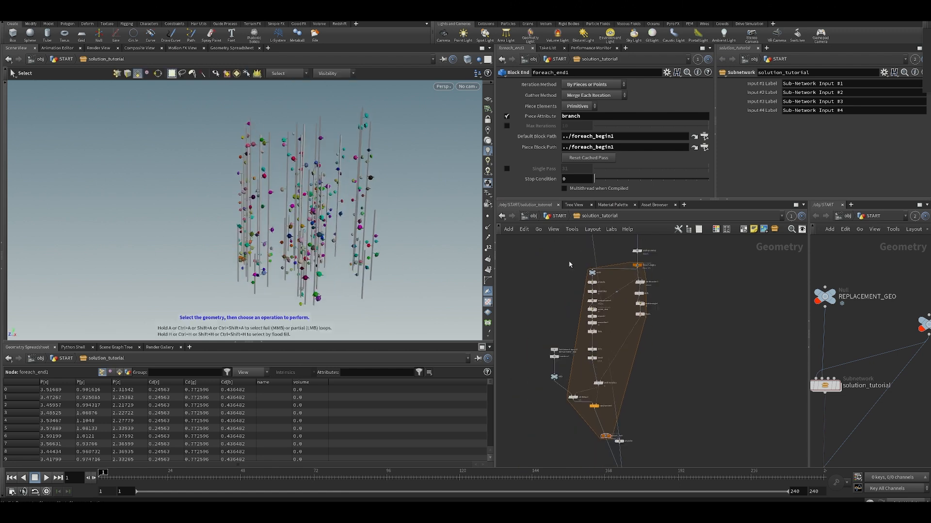
{"action": "middle_click_drag", "start_coordinate": [679, 280], "coordinate": [716, 309]}
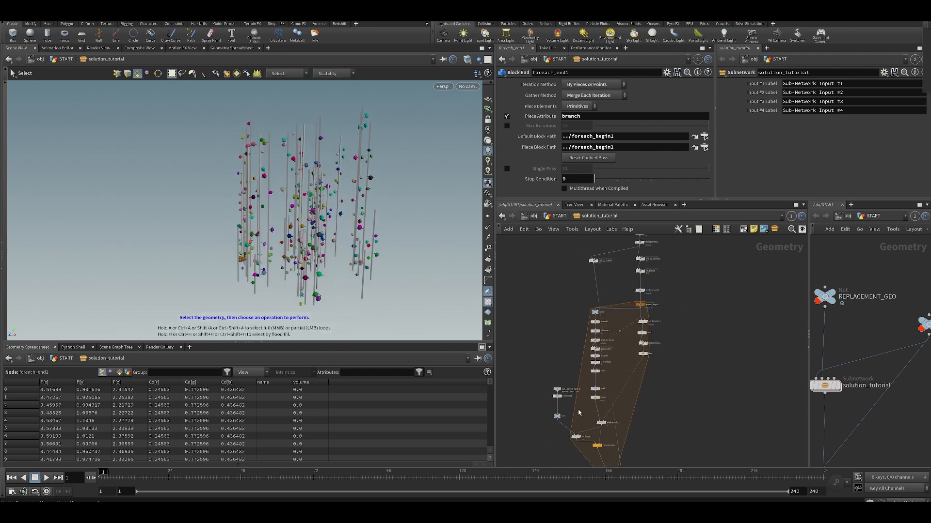
{"action": "middle_click_drag", "start_coordinate": [612, 383], "coordinate": [611, 308]}
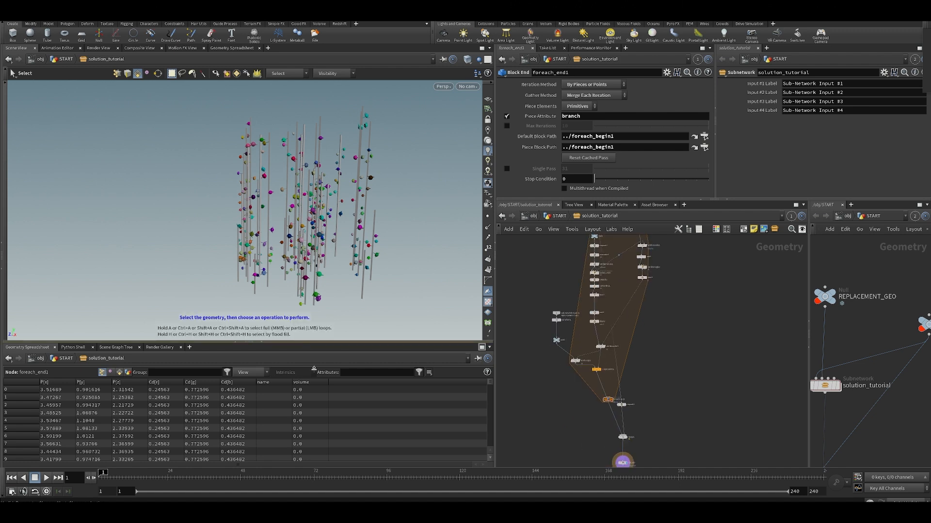
{"action": "left_click_drag", "start_coordinate": [308, 229], "coordinate": [213, 243], "text": "alt"}
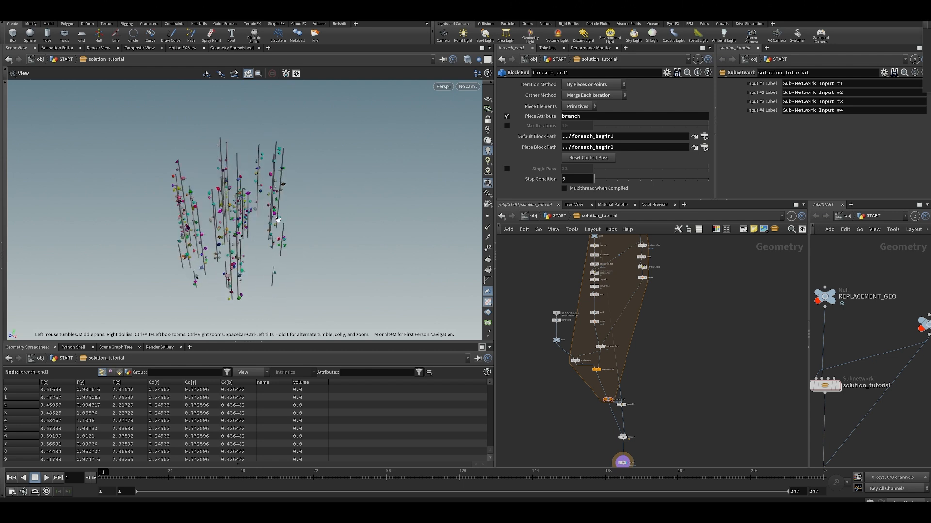
Step: Move output0 closer to merge1 and select merge1 to show its inputs
{"action": "middle_click_drag", "start_coordinate": [621, 457], "coordinate": [575, 387]}
{"action": "scroll", "coordinate": [527, 365], "scroll_direction": "up", "scroll_amount": 4}
{"action": "left_click", "coordinate": [595, 418]}
{"action": "left_click_drag", "start_coordinate": [596, 425], "coordinate": [594, 409]}
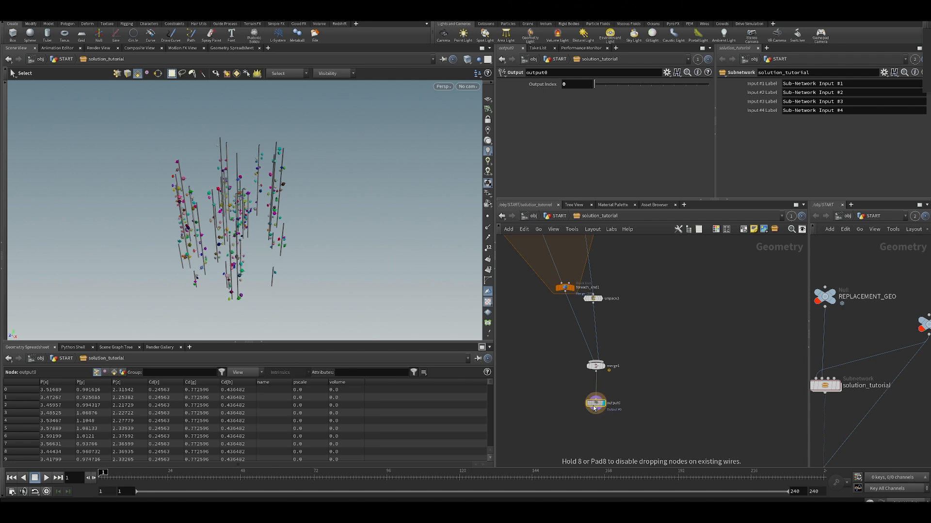
{"action": "left_click_drag", "start_coordinate": [580, 361], "coordinate": [612, 378]}
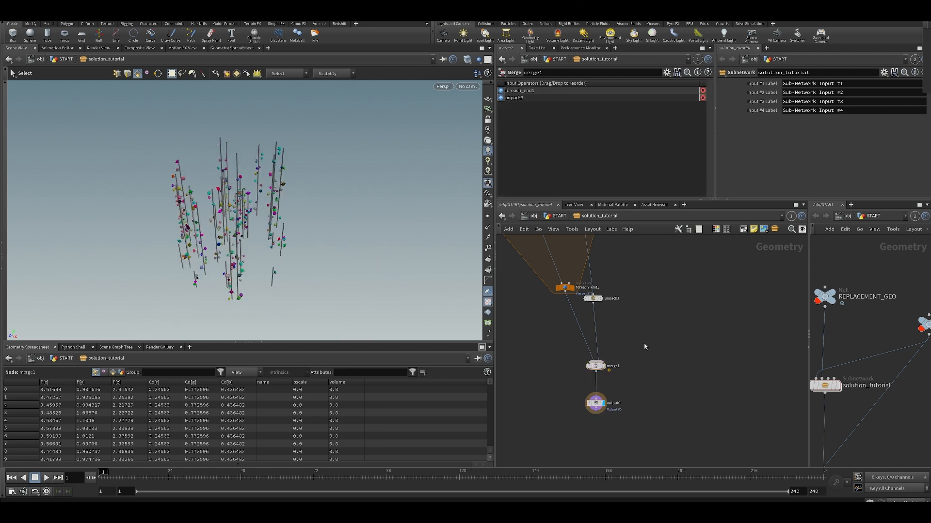
Step: Inspect the merged sticks and oriented replacement geometry in the viewport from several angles and distances
{"action": "left_click_drag", "start_coordinate": [256, 236], "coordinate": [189, 234], "text": "alt"}
{"action": "middle_click_drag", "start_coordinate": [189, 235], "coordinate": [307, 231], "text": "alt"}
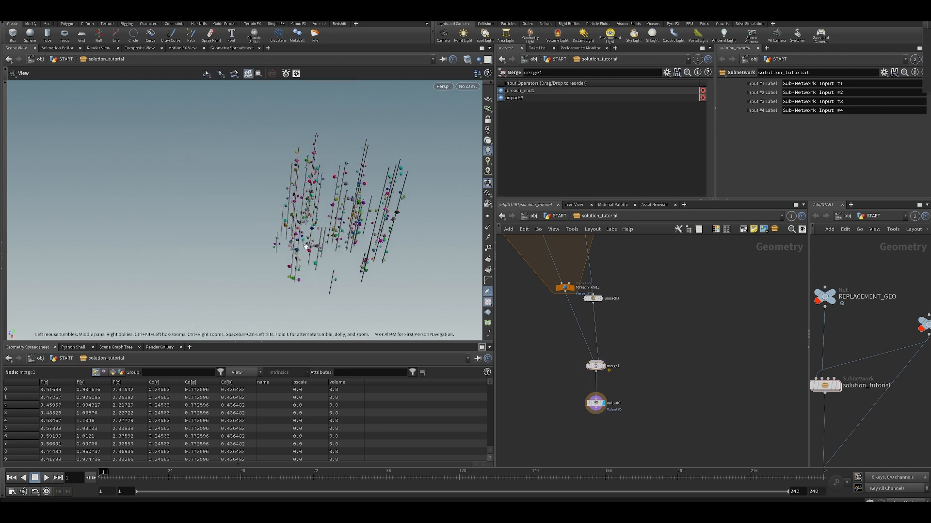
{"action": "right_click_drag", "start_coordinate": [307, 231], "coordinate": [405, 219], "text": "alt"}
{"action": "left_click_drag", "start_coordinate": [406, 219], "coordinate": [262, 249]}
{"action": "key", "text": "s"}
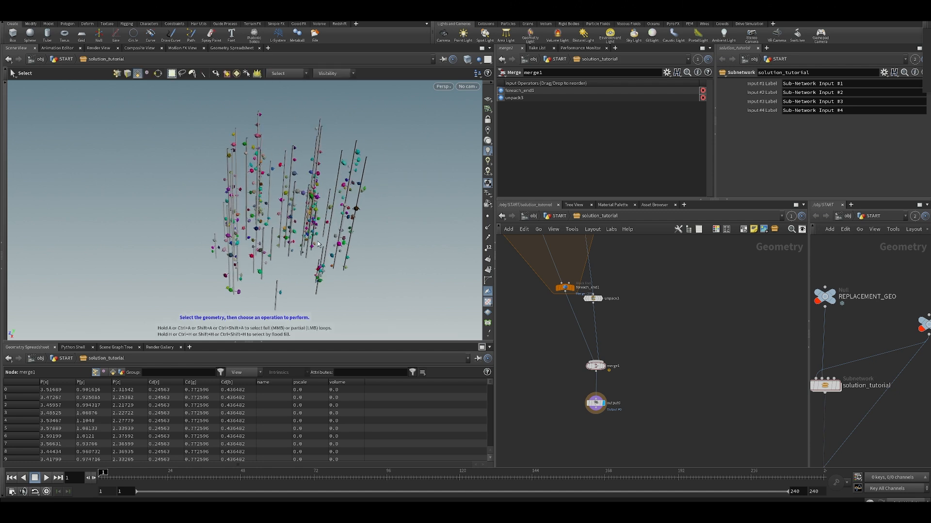
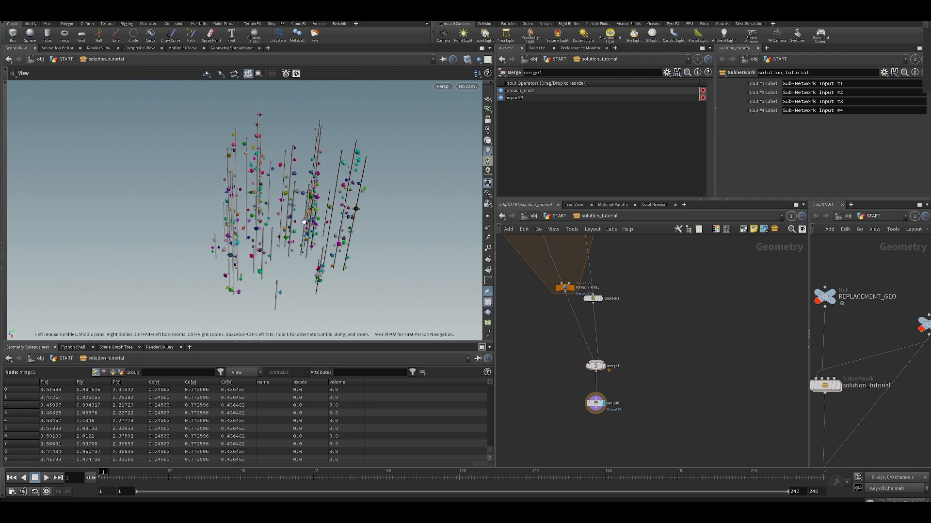
{"action": "left_click_drag", "start_coordinate": [343, 218], "coordinate": [314, 232], "text": "alt"}
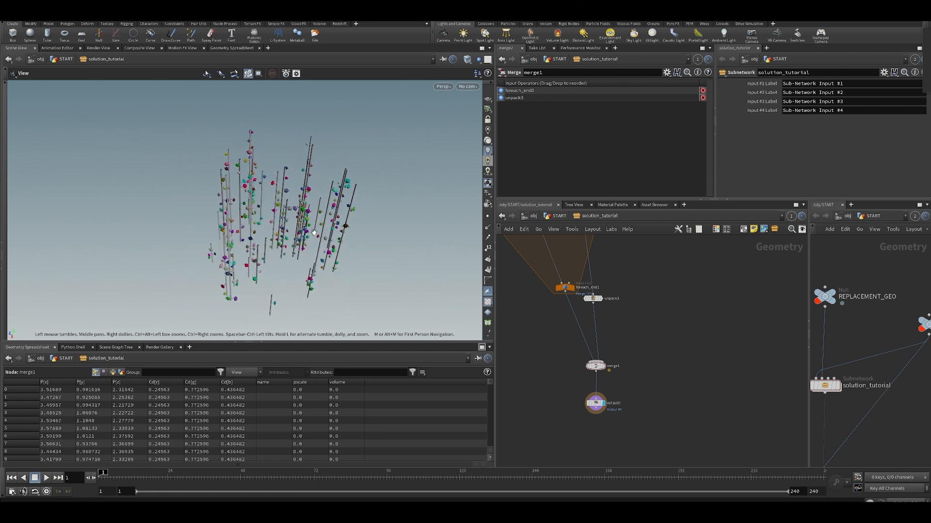
Step: Trace the network again from the volume-cut wrangles through the loop to output0, and view the result up close
{"action": "middle_click_drag", "start_coordinate": [656, 285], "coordinate": [648, 395]}
{"action": "scroll", "coordinate": [648, 369], "scroll_direction": "down", "scroll_amount": 4}
{"action": "middle_click_drag", "start_coordinate": [645, 360], "coordinate": [646, 388]}
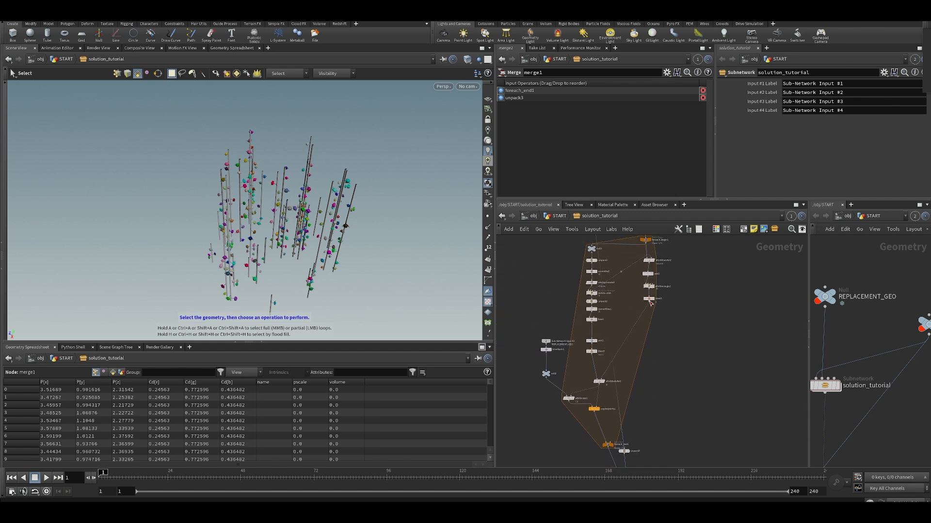
{"action": "scroll", "coordinate": [579, 292], "scroll_direction": "up", "scroll_amount": 5}
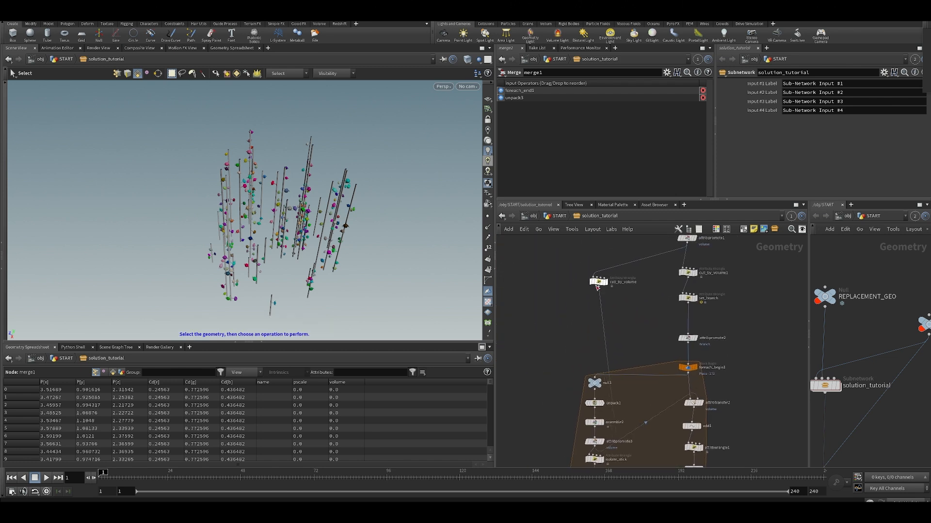
{"action": "middle_click_drag", "start_coordinate": [597, 335], "coordinate": [606, 298]}
{"action": "scroll", "coordinate": [605, 298], "scroll_direction": "down", "scroll_amount": 5}
{"action": "middle_click_drag", "start_coordinate": [647, 389], "coordinate": [612, 283]}
{"action": "middle_click_drag", "start_coordinate": [639, 387], "coordinate": [646, 286]}
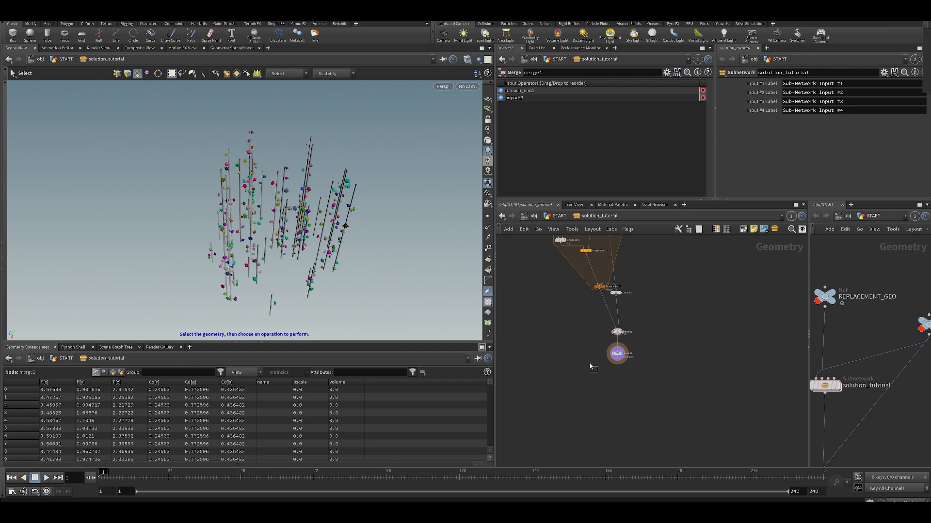
{"action": "middle_click_drag", "start_coordinate": [577, 314], "coordinate": [572, 351]}
{"action": "left_click_drag", "start_coordinate": [282, 242], "coordinate": [296, 224], "text": "alt"}
{"action": "scroll", "coordinate": [296, 238], "scroll_direction": "up", "scroll_amount": 5}
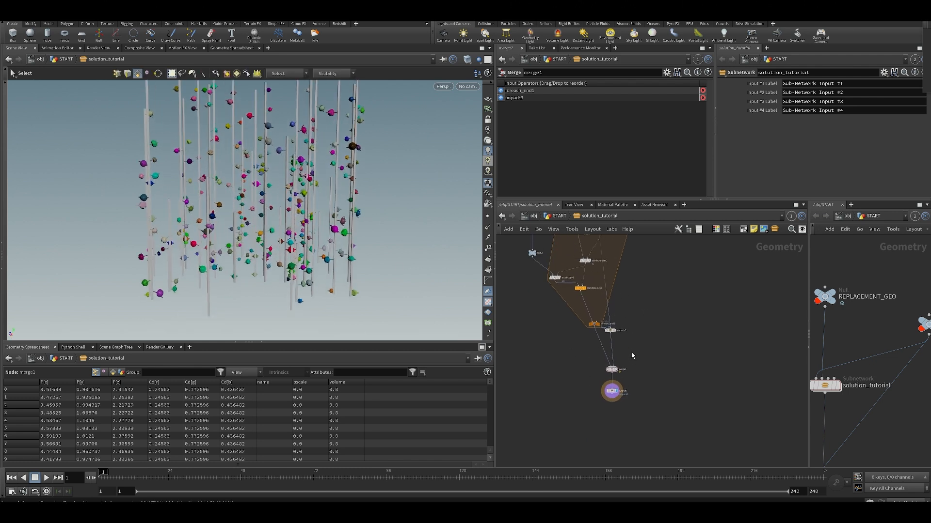
Step: Return to the START network and set switch1's Select Input to 0 for the original START geometry
{"action": "left_click", "coordinate": [560, 216]}
{"action": "middle_click_drag", "start_coordinate": [566, 372], "coordinate": [562, 264]}
{"action": "scroll", "coordinate": [561, 264], "scroll_direction": "down", "scroll_amount": 3}
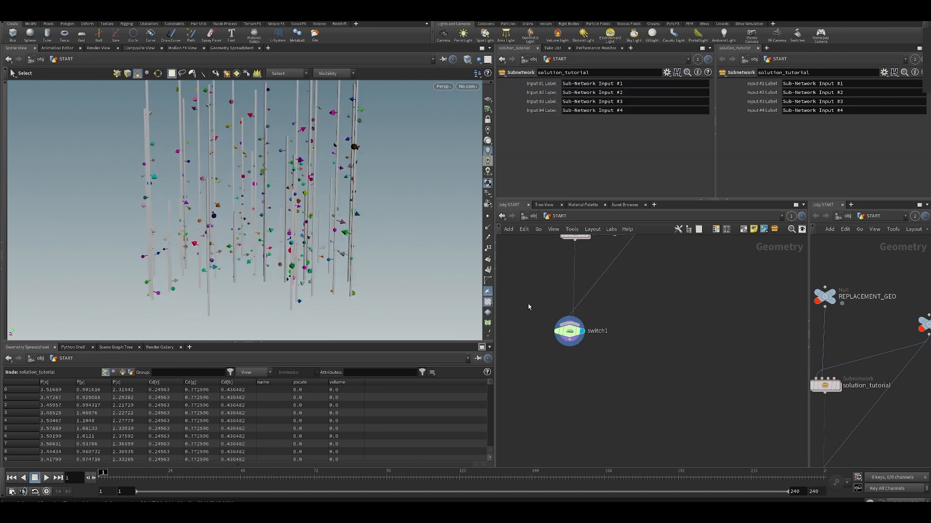
{"action": "left_click", "coordinate": [569, 331]}
{"action": "left_click_drag", "start_coordinate": [603, 87], "coordinate": [566, 93]}
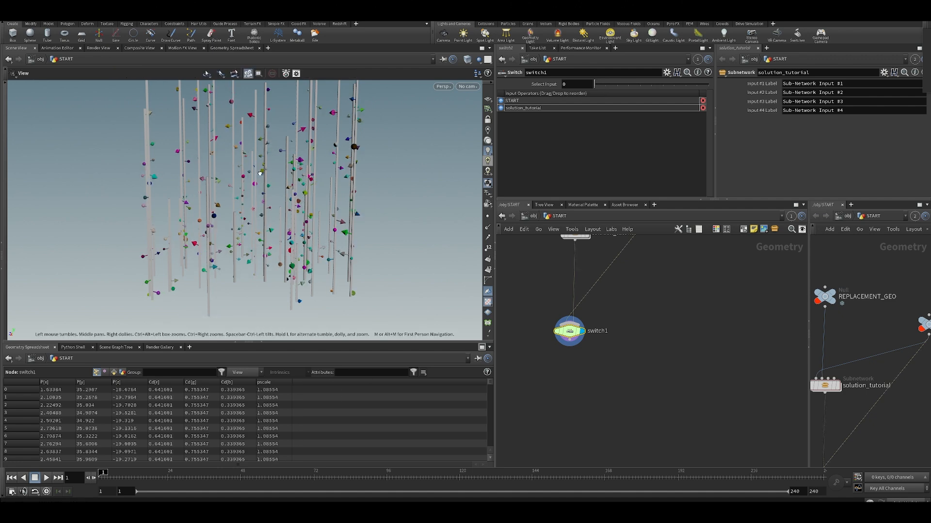
Step: Inspect the original sticks and attached pieces output by switch1 from above, below and the side
{"action": "left_click_drag", "start_coordinate": [215, 211], "coordinate": [308, 203], "text": "alt"}
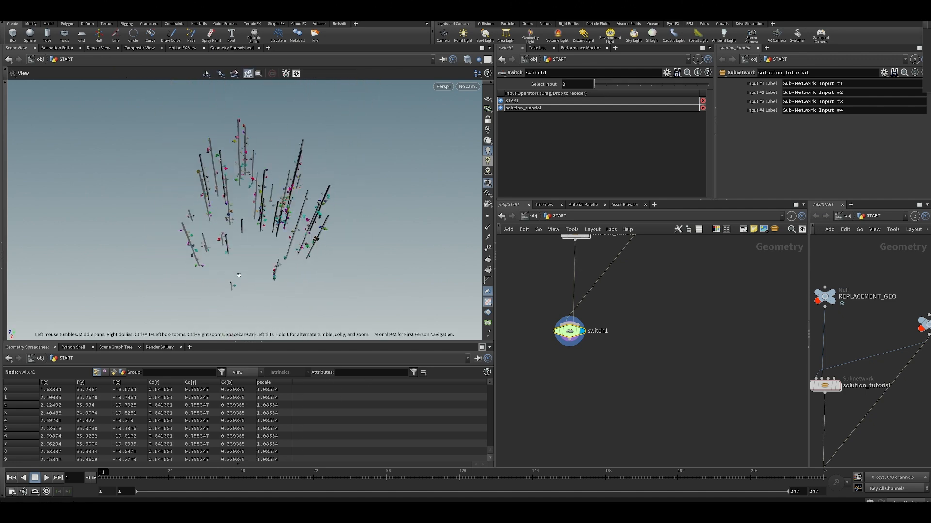
{"action": "right_click_drag", "start_coordinate": [275, 187], "coordinate": [291, 242], "text": "alt"}
{"action": "mouse_move", "coordinate": [291, 242]}
{"action": "left_mouse_down", "text": "alt"}
{"action": "mouse_move", "coordinate": [279, 232]}
{"action": "mouse_move", "coordinate": [288, 224]}
{"action": "left_mouse_up", "text": "alt"}
{"action": "right_click_drag", "start_coordinate": [289, 224], "coordinate": [287, 208], "text": "alt"}
{"action": "left_click_drag", "start_coordinate": [287, 213], "coordinate": [289, 260], "text": "alt"}
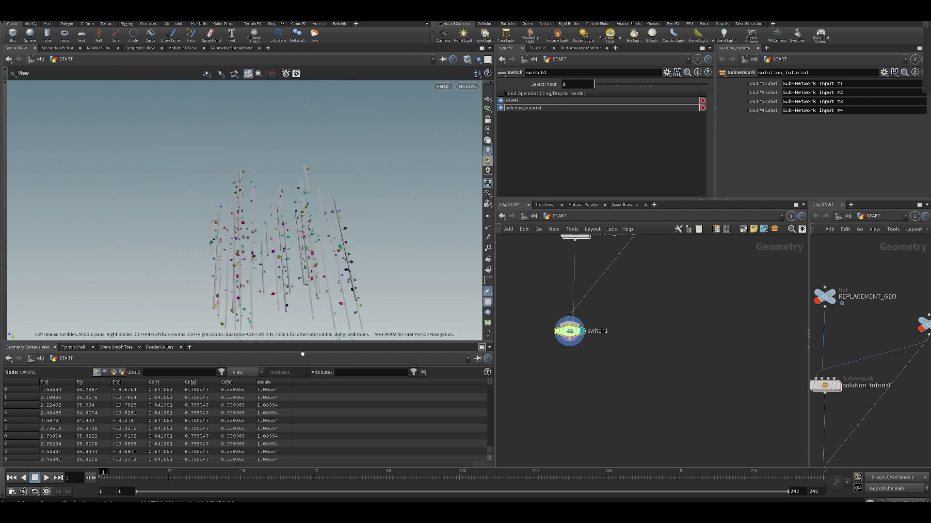
{"action": "left_click_drag", "start_coordinate": [293, 225], "coordinate": [280, 283], "text": "alt"}
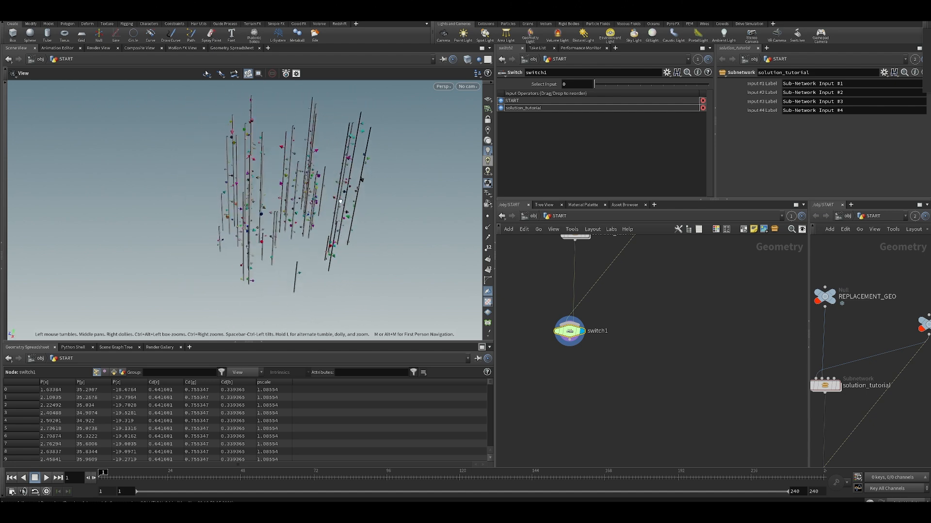
{"action": "left_click_drag", "start_coordinate": [347, 197], "coordinate": [291, 201]}
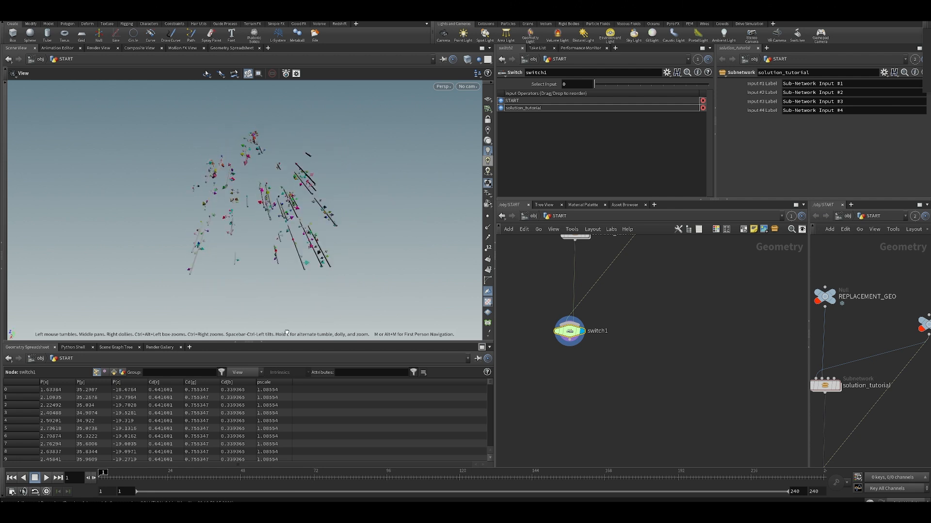
{"action": "left_click_drag", "start_coordinate": [346, 219], "coordinate": [346, 217], "text": "alt"}
Step: Switch to the PLANT_DROPS network and examine the object_merge4 plant and the similar for-each loop below it
{"action": "middle_click_drag", "start_coordinate": [674, 314], "coordinate": [656, 367]}
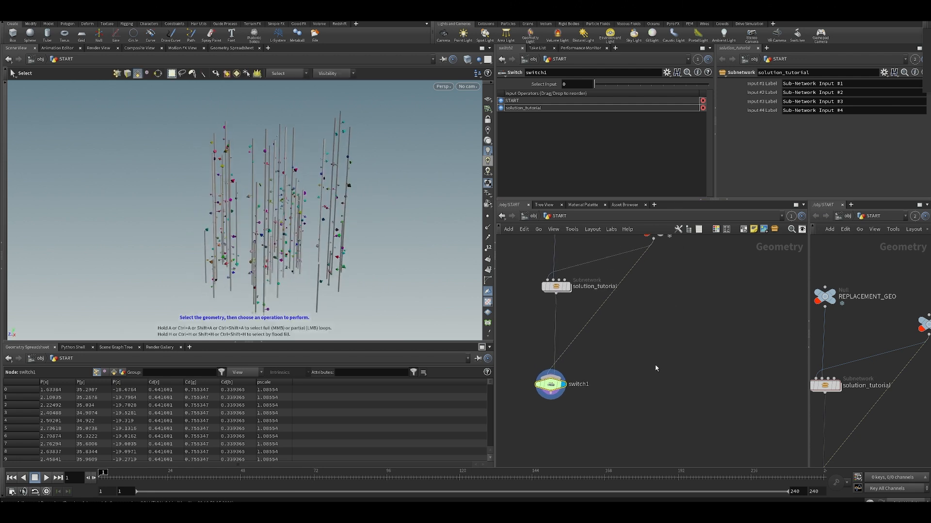
{"action": "scroll", "coordinate": [656, 367], "scroll_direction": "down", "scroll_amount": 3}
{"action": "middle_click_drag", "start_coordinate": [633, 317], "coordinate": [568, 288]}
{"action": "scroll", "coordinate": [608, 339], "scroll_direction": "up", "scroll_amount": 3}
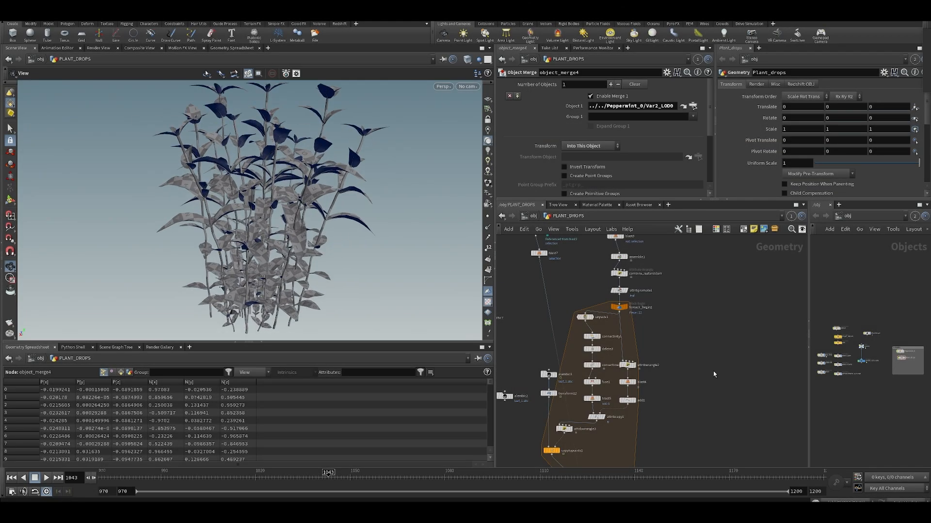
{"action": "middle_click_drag", "start_coordinate": [705, 330], "coordinate": [706, 362]}
{"action": "left_click_drag", "start_coordinate": [398, 219], "coordinate": [422, 239], "text": "alt"}
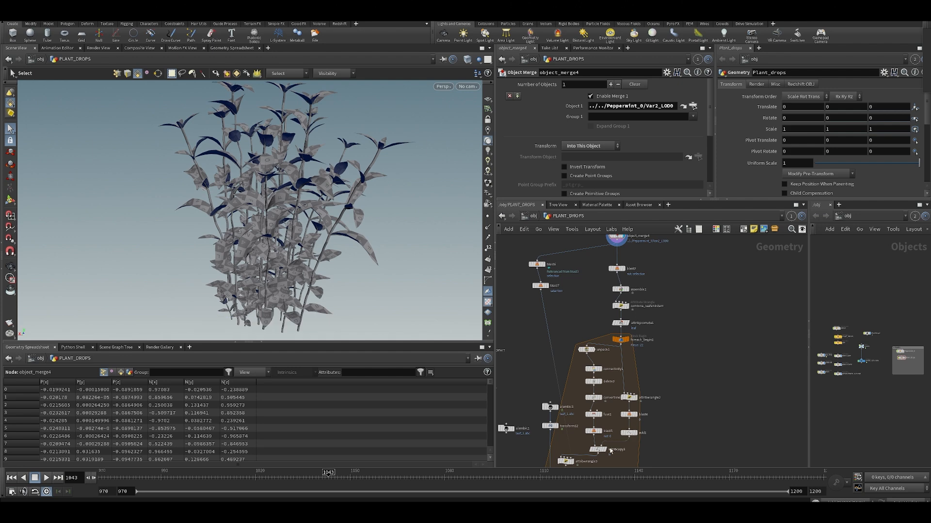
{"action": "middle_click_drag", "start_coordinate": [640, 375], "coordinate": [620, 424]}
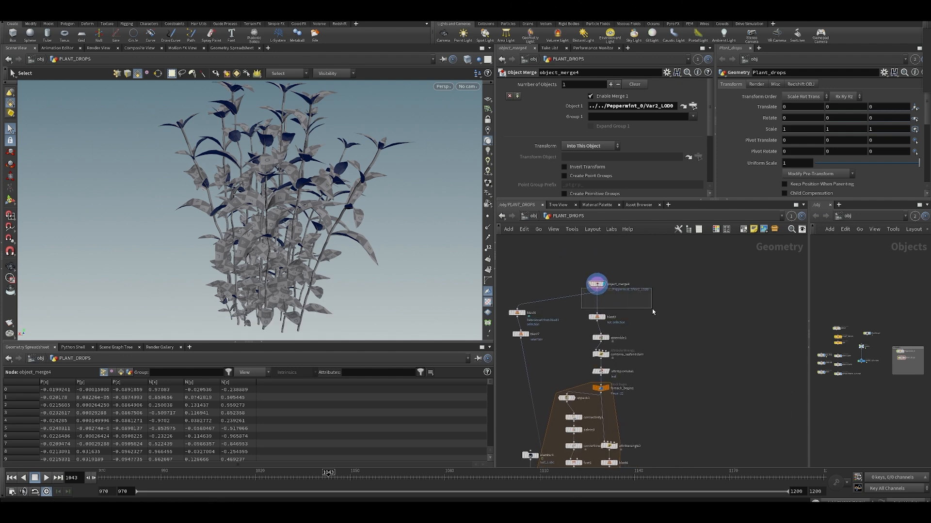
{"action": "scroll", "coordinate": [636, 359], "scroll_direction": "up", "scroll_amount": 2}
Step: Switch to VLC media player, then enlarge and reposition the video window over the network
{"action": "left_click", "coordinate": [581, 513]}
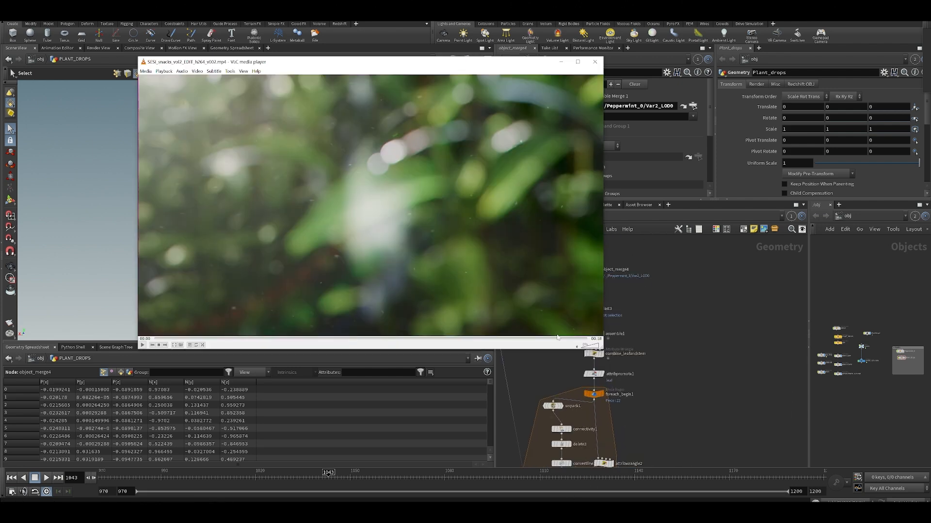
{"action": "mouse_move", "coordinate": [599, 350]}
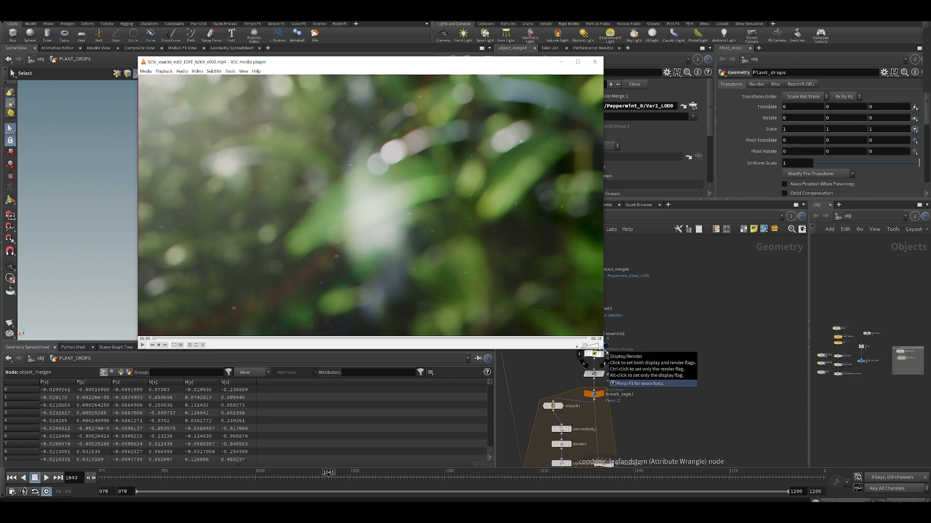
{"action": "left_click_drag", "start_coordinate": [603, 348], "coordinate": [709, 437]}
{"action": "left_click_drag", "start_coordinate": [420, 62], "coordinate": [424, 94]}
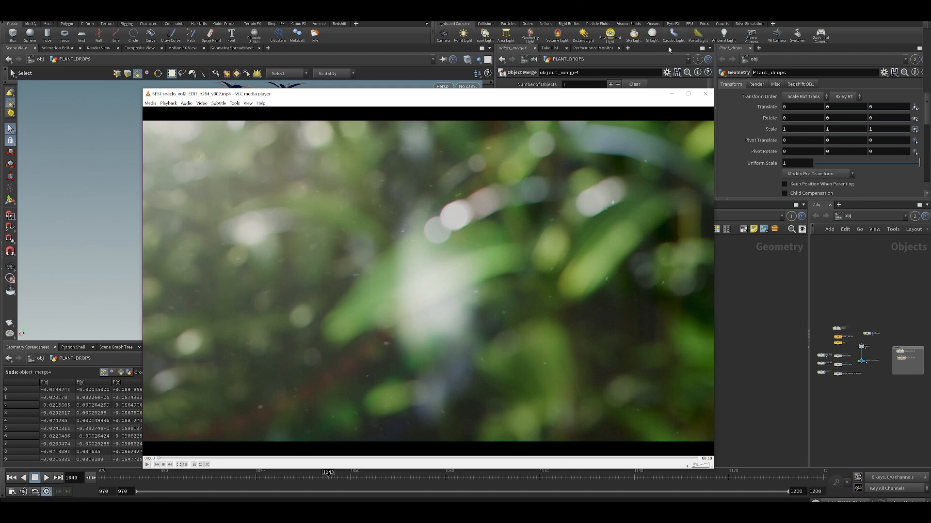
{"action": "left_click_drag", "start_coordinate": [469, 91], "coordinate": [471, 71]}
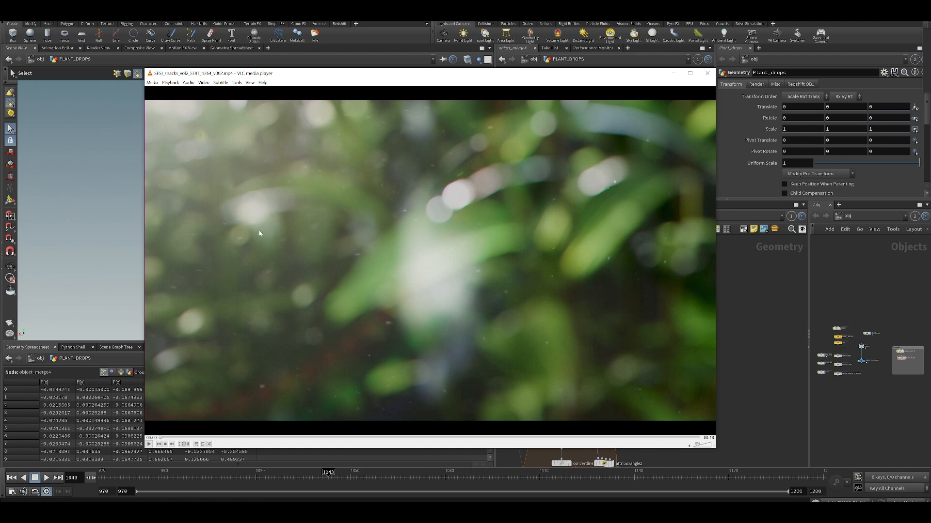
Step: Play the edited clip, jumping back to the opening shot of the plant leaves in the rain
{"action": "key", "text": "space"}
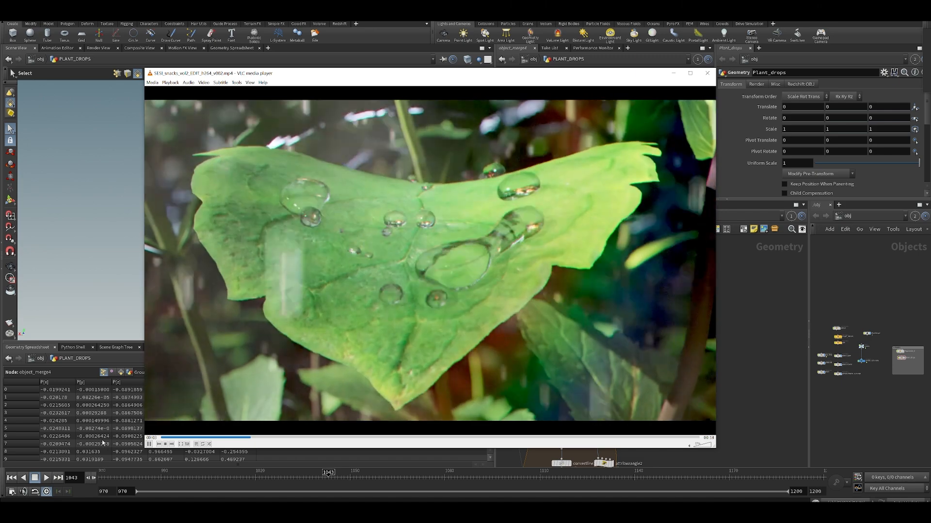
{"action": "left_click", "coordinate": [180, 439]}
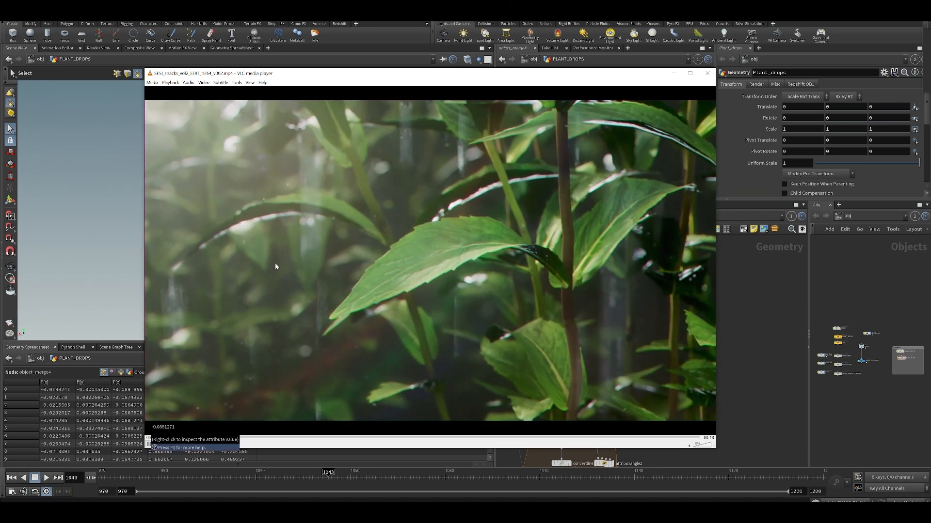
{"action": "key", "text": "space"}
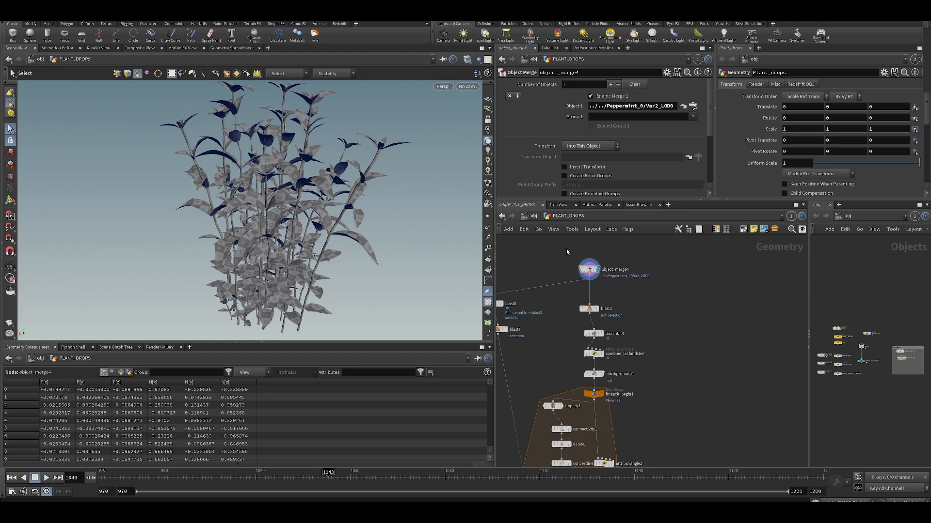
Step: Reframe the plant in Houdini, pause the video still playing in VLC, and return to the PLANT_DROPS network
{"action": "left_click_drag", "start_coordinate": [315, 189], "coordinate": [326, 206], "text": "alt"}
{"action": "middle_click_drag", "start_coordinate": [326, 206], "coordinate": [376, 225], "text": "alt"}
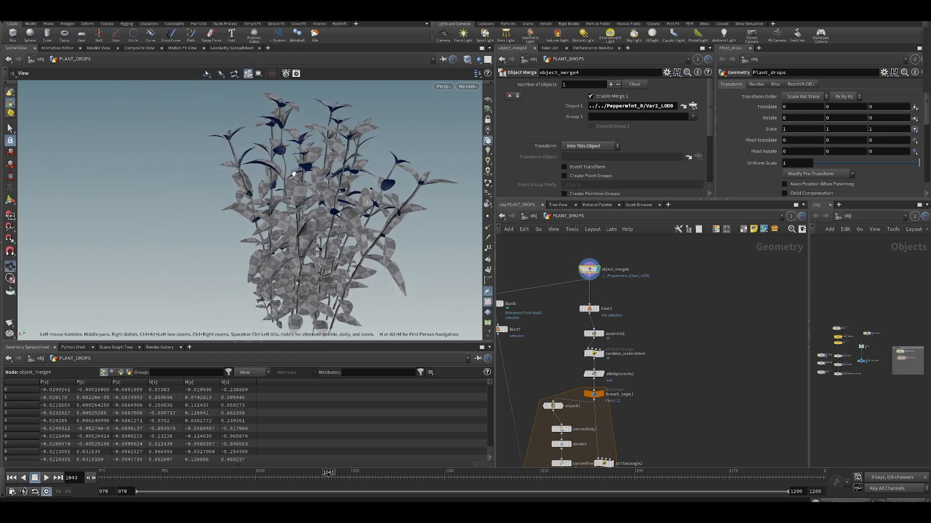
{"action": "key", "text": "alt+Tab"}
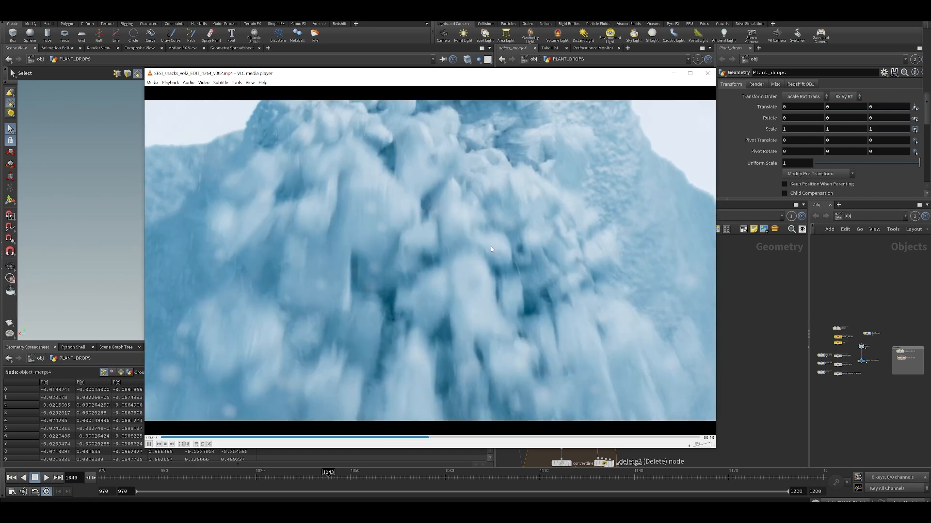
{"action": "key", "text": "space"}
{"action": "left_click", "coordinate": [760, 394]}
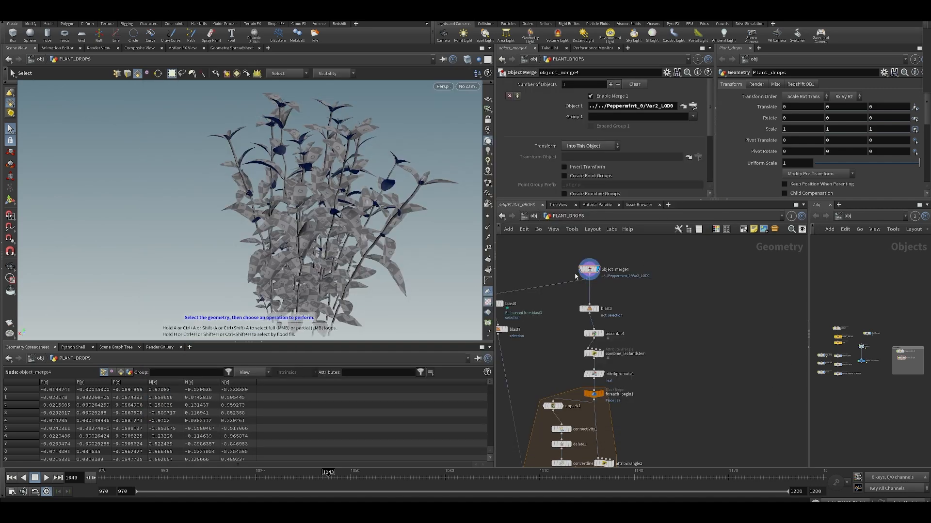
Step: Inspect the whole object_merge4 plant from the side, below and above
{"action": "left_click_drag", "start_coordinate": [297, 219], "coordinate": [261, 223], "text": "alt"}
{"action": "right_click_drag", "start_coordinate": [249, 214], "coordinate": [257, 237], "text": "alt"}
{"action": "left_click_drag", "start_coordinate": [292, 213], "coordinate": [376, 245], "text": "alt"}
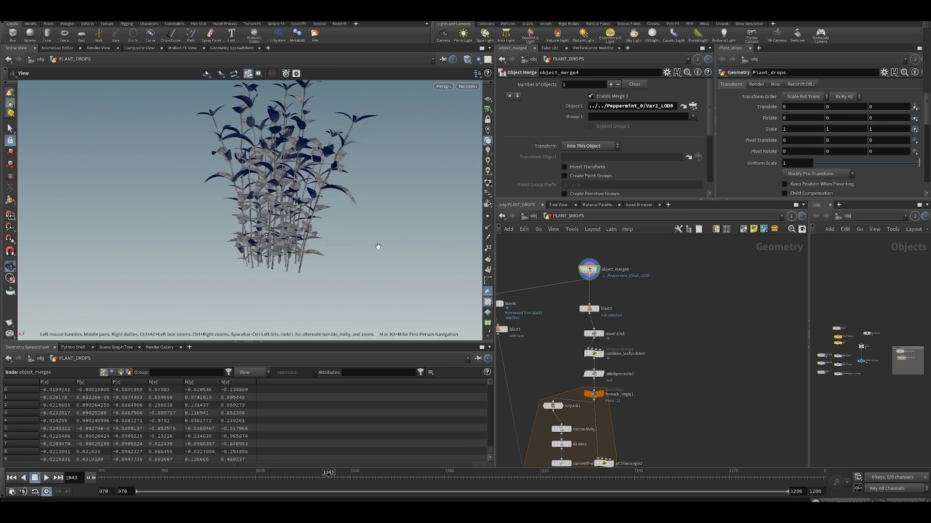
{"action": "left_click_drag", "start_coordinate": [271, 203], "coordinate": [283, 190], "text": "alt"}
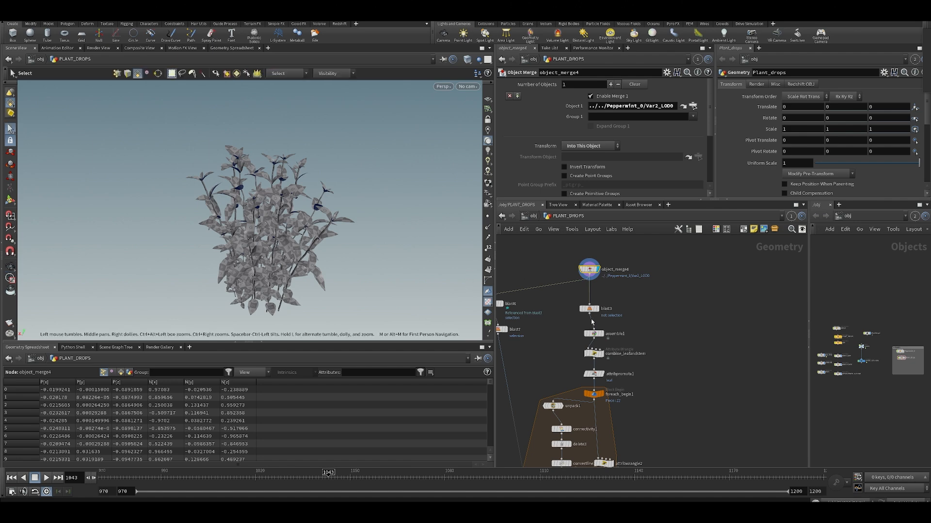
{"action": "left_click_drag", "start_coordinate": [281, 272], "coordinate": [272, 235], "text": "alt"}
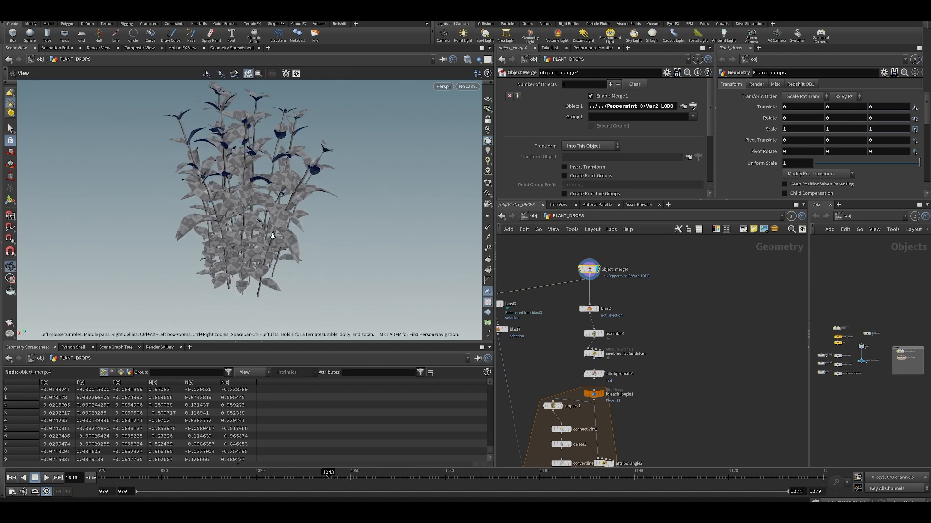
Step: Examine the plant's dense foliage and branching stems up close, from above and below
{"action": "right_click_drag", "start_coordinate": [272, 235], "coordinate": [315, 163], "text": "alt"}
{"action": "left_click_drag", "start_coordinate": [306, 192], "coordinate": [295, 206], "text": "alt"}
{"action": "middle_click_drag", "start_coordinate": [343, 173], "coordinate": [380, 240], "text": "alt"}
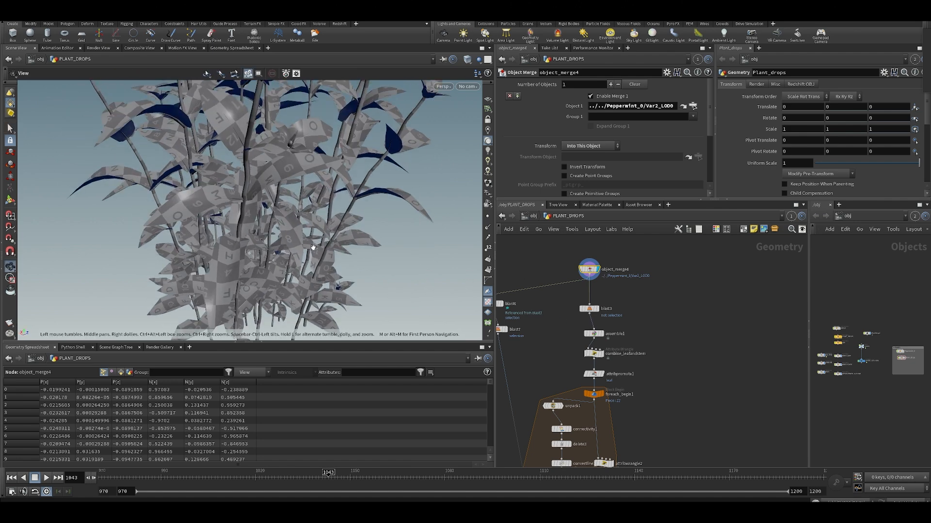
{"action": "left_click_drag", "start_coordinate": [381, 240], "coordinate": [275, 199], "text": "alt"}
{"action": "left_click_drag", "start_coordinate": [380, 231], "coordinate": [304, 207]}
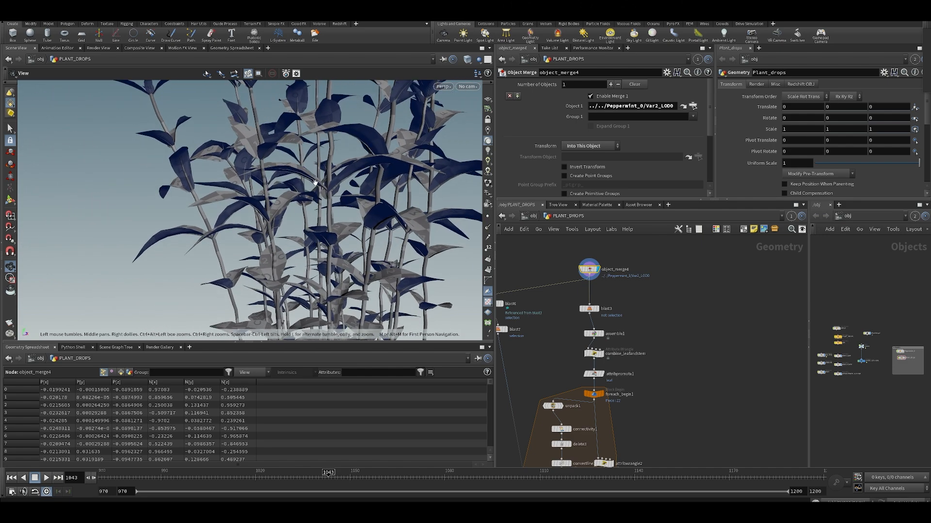
{"action": "left_click_drag", "start_coordinate": [240, 221], "coordinate": [279, 168]}
{"action": "right_click_drag", "start_coordinate": [278, 167], "coordinate": [320, 88]}
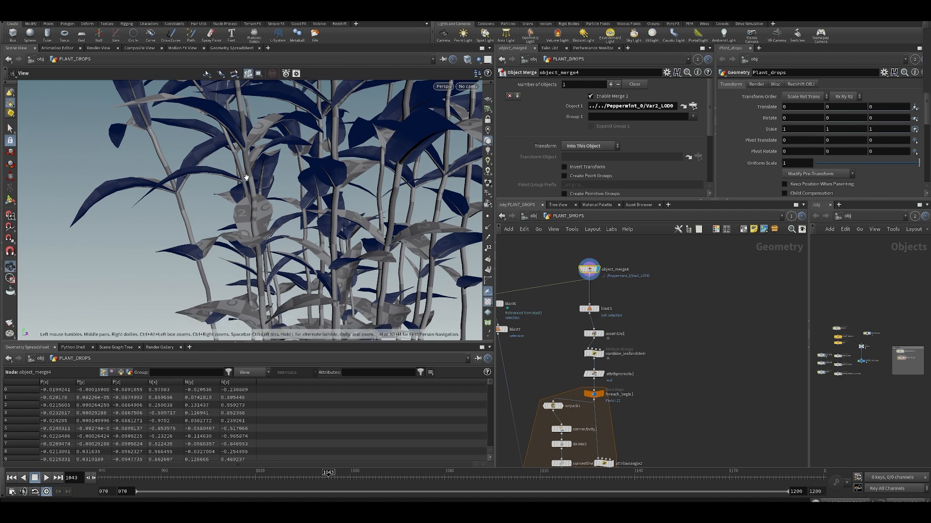
{"action": "left_click_drag", "start_coordinate": [247, 178], "coordinate": [235, 185]}
{"action": "middle_click_drag", "start_coordinate": [208, 198], "coordinate": [221, 229]}
{"action": "right_click_drag", "start_coordinate": [220, 229], "coordinate": [231, 152]}
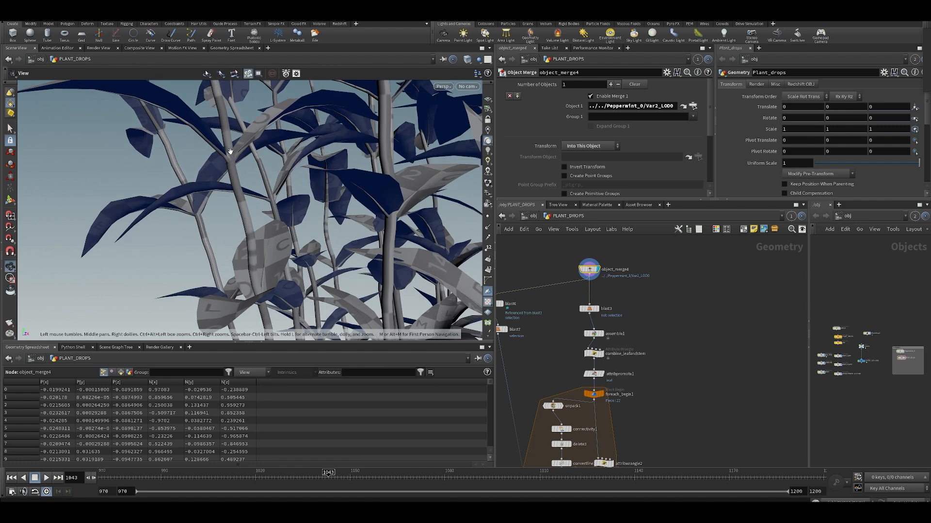
Step: Study where individual leaves join the stems, and view the overall plant again
{"action": "left_click_drag", "start_coordinate": [230, 180], "coordinate": [151, 132]}
{"action": "key", "text": "s"}
{"action": "key", "text": "Escape"}
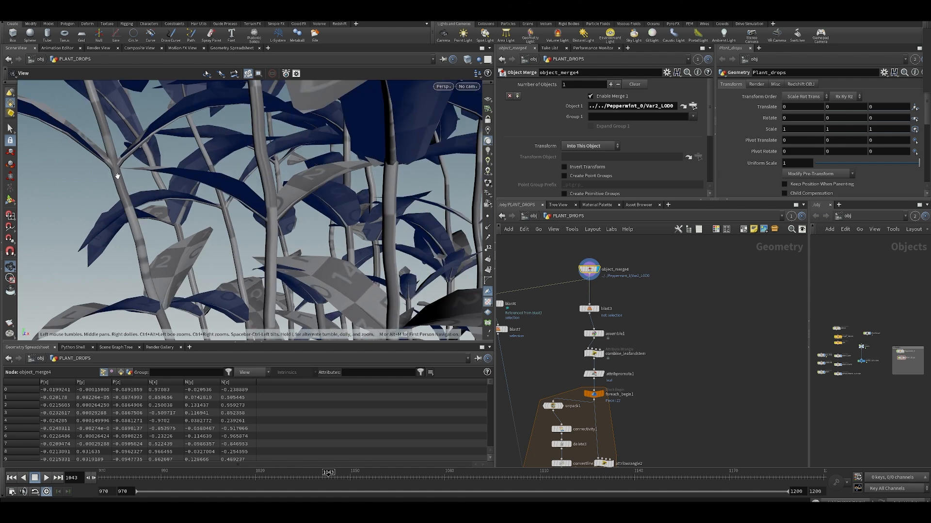
{"action": "left_click_drag", "start_coordinate": [108, 170], "coordinate": [182, 159]}
{"action": "key", "text": "s"}
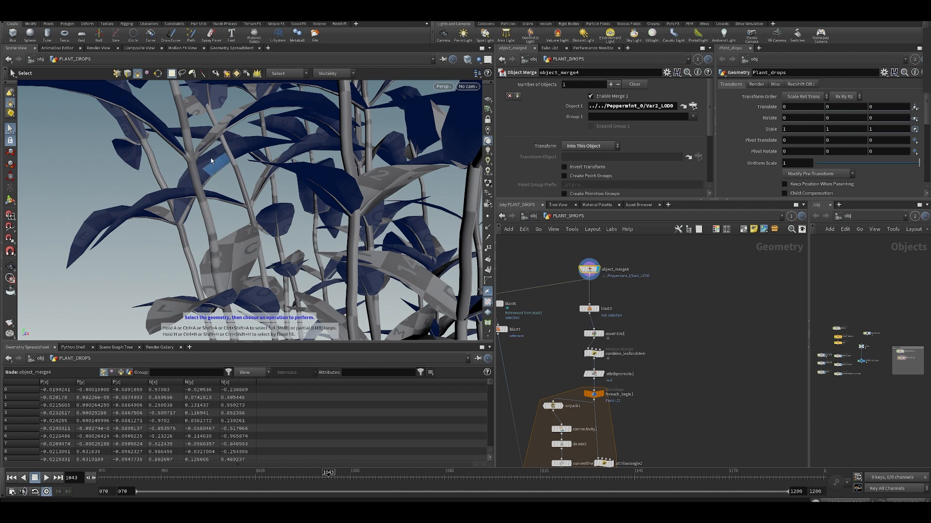
{"action": "key", "text": "Escape"}
{"action": "left_click_drag", "start_coordinate": [295, 198], "coordinate": [307, 246]}
{"action": "scroll", "coordinate": [306, 246], "scroll_direction": "down", "scroll_amount": 8}
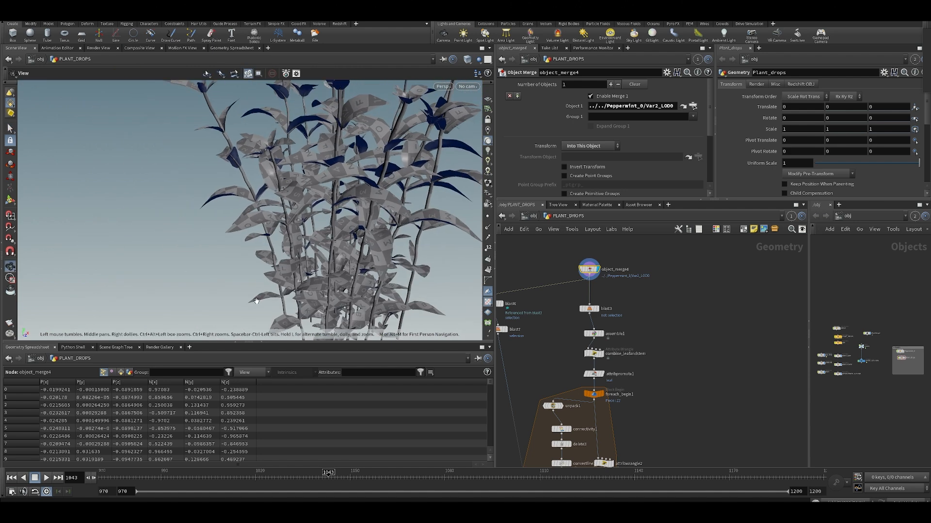
{"action": "left_click_drag", "start_coordinate": [350, 188], "coordinate": [233, 221]}
{"action": "middle_click_drag", "start_coordinate": [277, 150], "coordinate": [311, 224]}
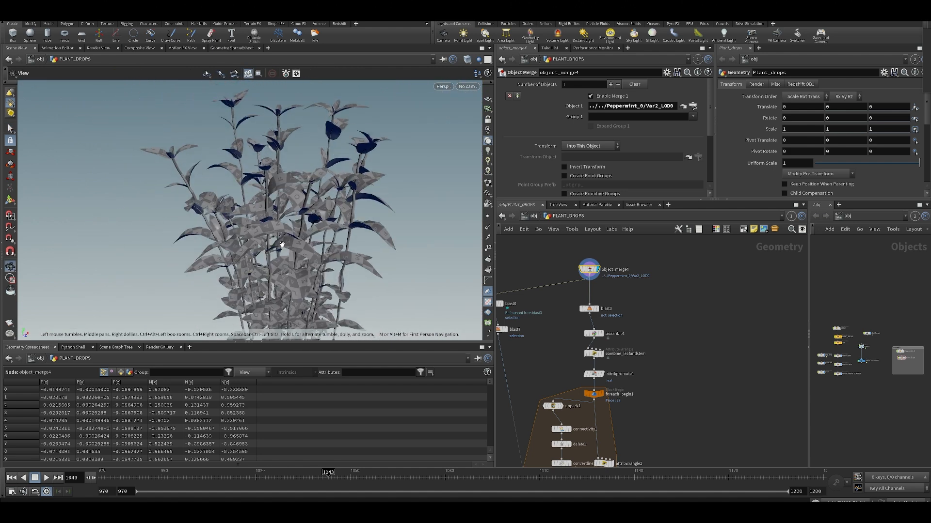
Step: Display the alembic1 leaf beside the for-each loop and frame it in the viewport
{"action": "middle_click_drag", "start_coordinate": [554, 353], "coordinate": [640, 245]}
{"action": "middle_click_drag", "start_coordinate": [591, 385], "coordinate": [595, 343]}
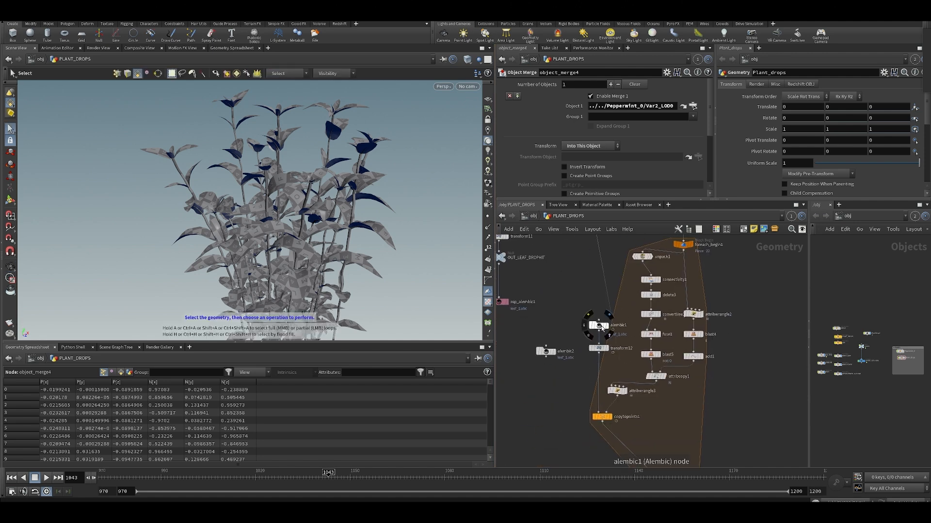
{"action": "left_click", "coordinate": [600, 327]}
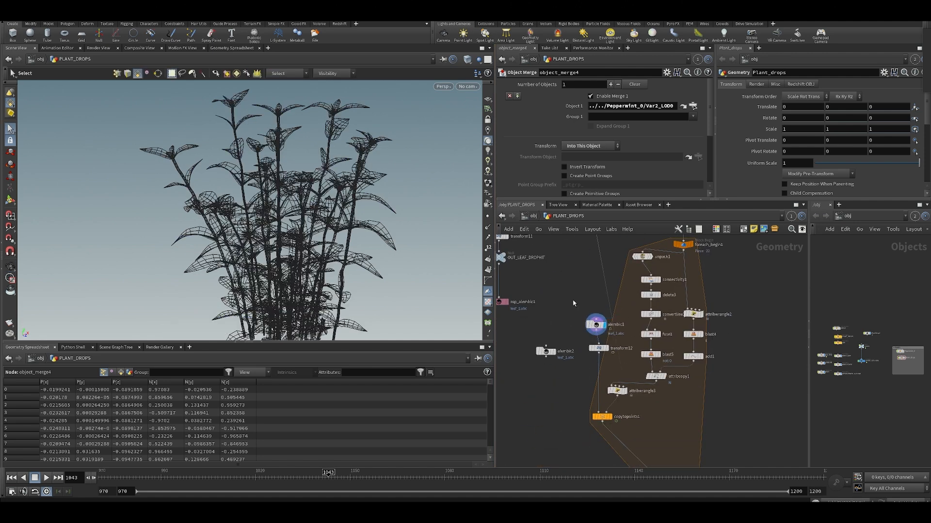
{"action": "left_click", "coordinate": [596, 325]}
{"action": "key", "text": "Escape"}
{"action": "key", "text": "f"}
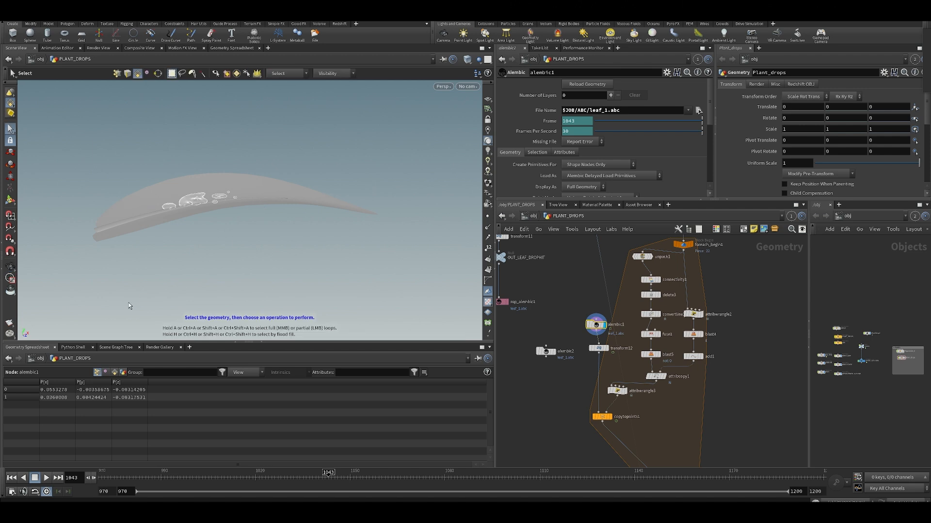
Step: Play the leaf_1.abc animation from the first frame and stop the playback
{"action": "key", "text": "ctrl+Up"}
{"action": "key", "text": "Up"}
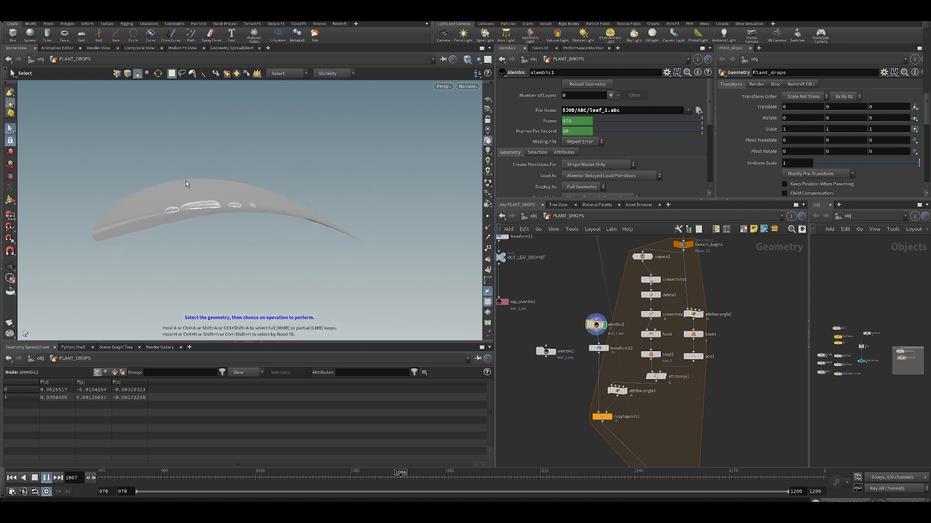
{"action": "key", "text": "Up"}
Step: Display the full object_merge4 plant again, frame it and look at it from another side
{"action": "middle_click_drag", "start_coordinate": [590, 267], "coordinate": [524, 455]}
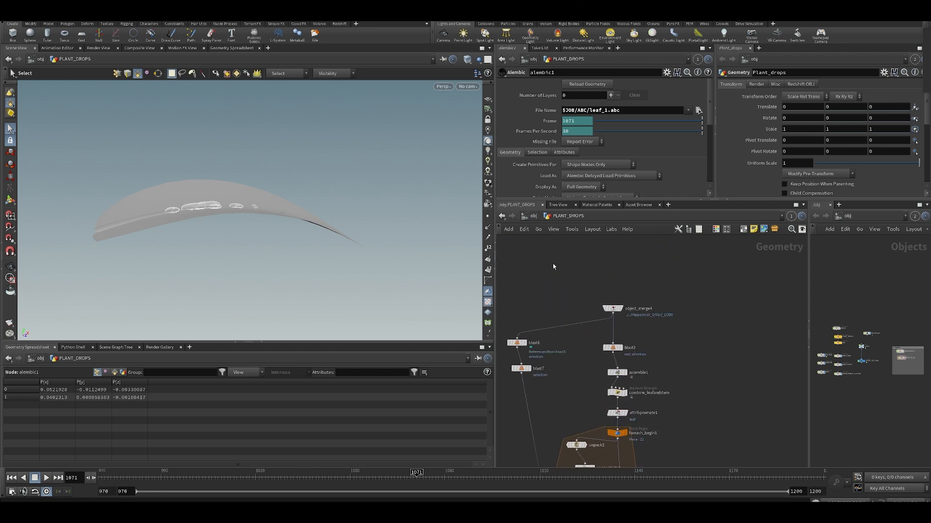
{"action": "left_click", "coordinate": [623, 300]}
{"action": "left_click", "coordinate": [617, 307]}
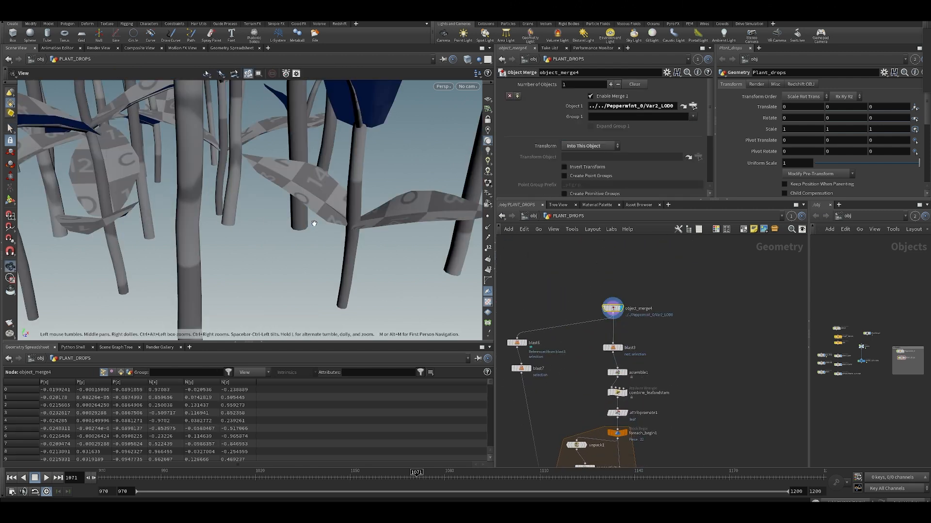
{"action": "key", "text": "space+h"}
{"action": "left_click_drag", "start_coordinate": [350, 198], "coordinate": [286, 201]}
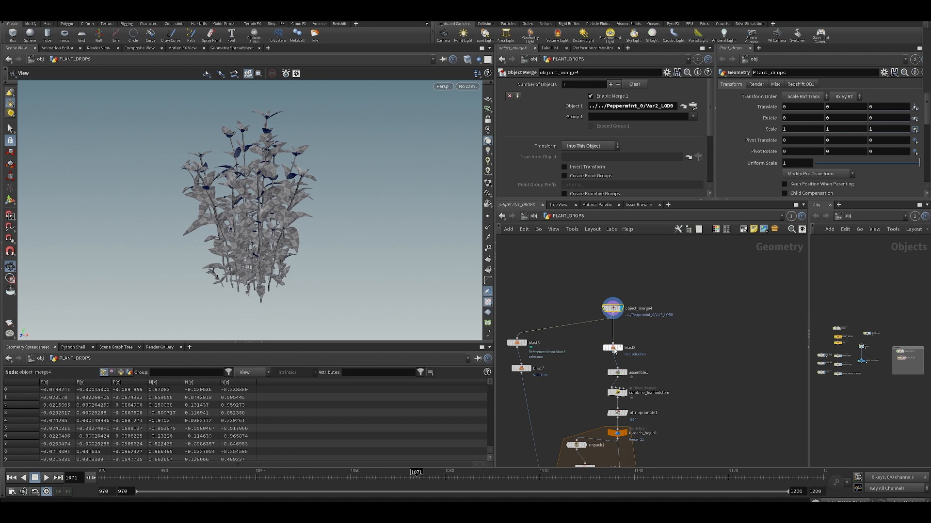
Step: Display blast3 and inspect the isolated leaves it keeps from the plant
{"action": "left_click", "coordinate": [624, 341]}
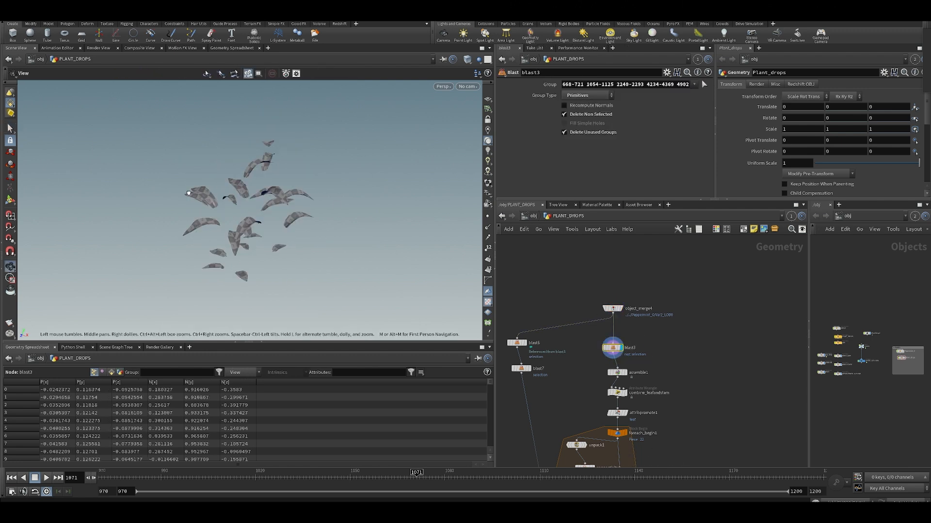
{"action": "key", "text": "space+h"}
{"action": "left_click_drag", "start_coordinate": [228, 208], "coordinate": [370, 207]}
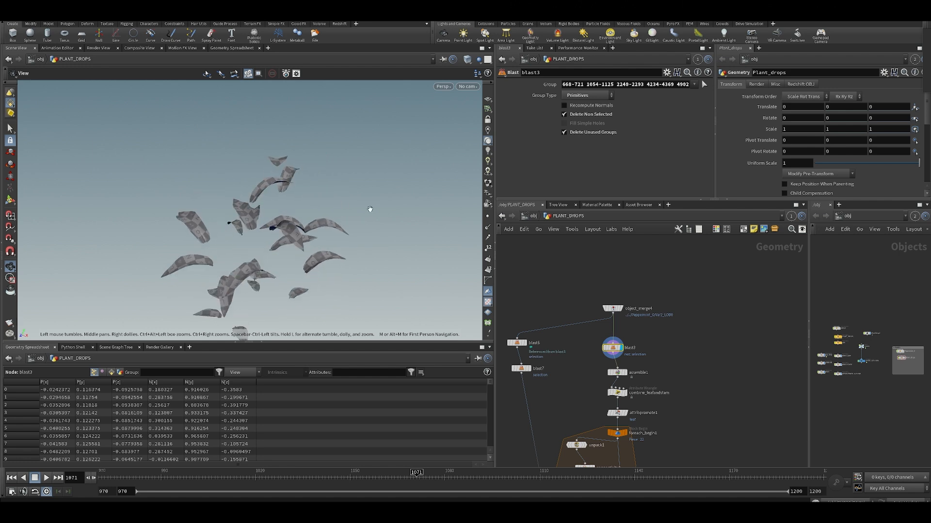
Step: Display the combine_leafandstem wrangle, open its code, and examine the resulting leaf pieces from several angles
{"action": "middle_click_drag", "start_coordinate": [612, 407], "coordinate": [582, 344]}
{"action": "left_click", "coordinate": [594, 330]}
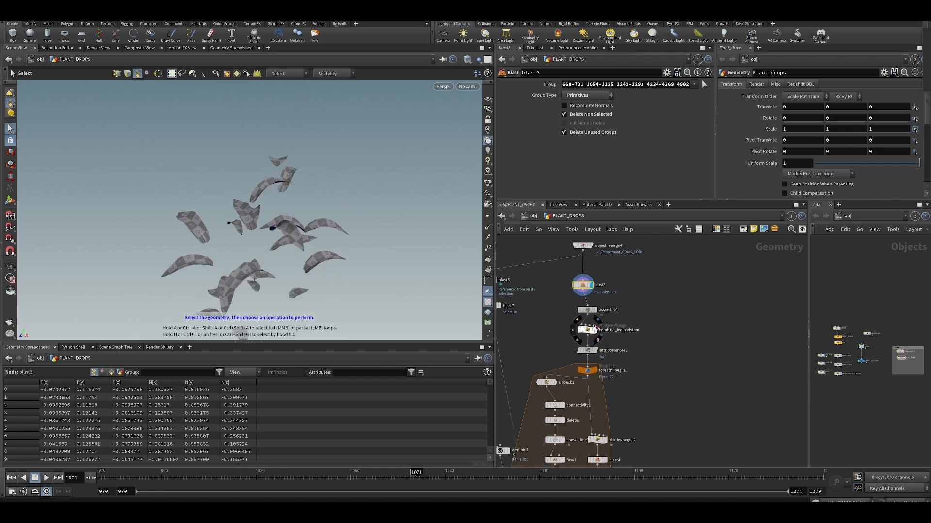
{"action": "left_click", "coordinate": [587, 328]}
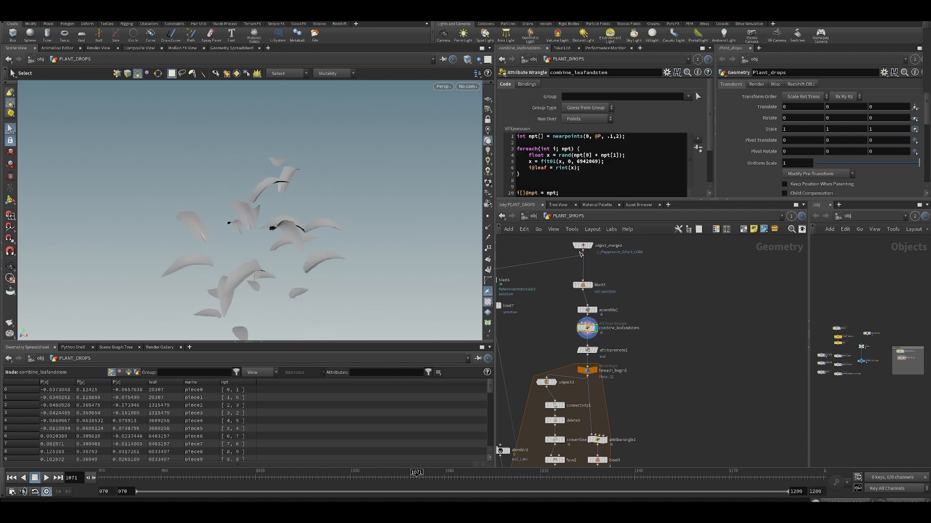
{"action": "left_click_drag", "start_coordinate": [257, 225], "coordinate": [332, 273], "text": "alt"}
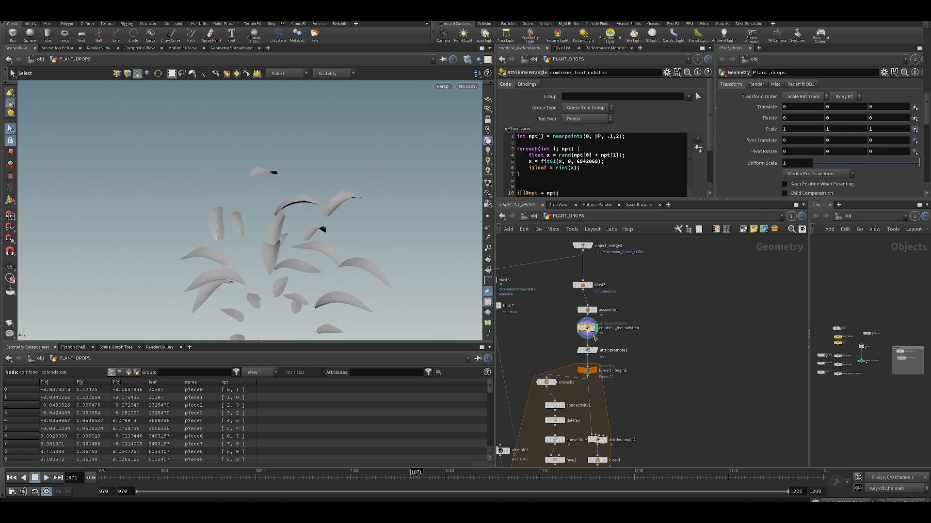
{"action": "key", "text": "Escape"}
{"action": "left_click_drag", "start_coordinate": [334, 248], "coordinate": [341, 200]}
{"action": "key", "text": "s"}
{"action": "key", "text": "Escape"}
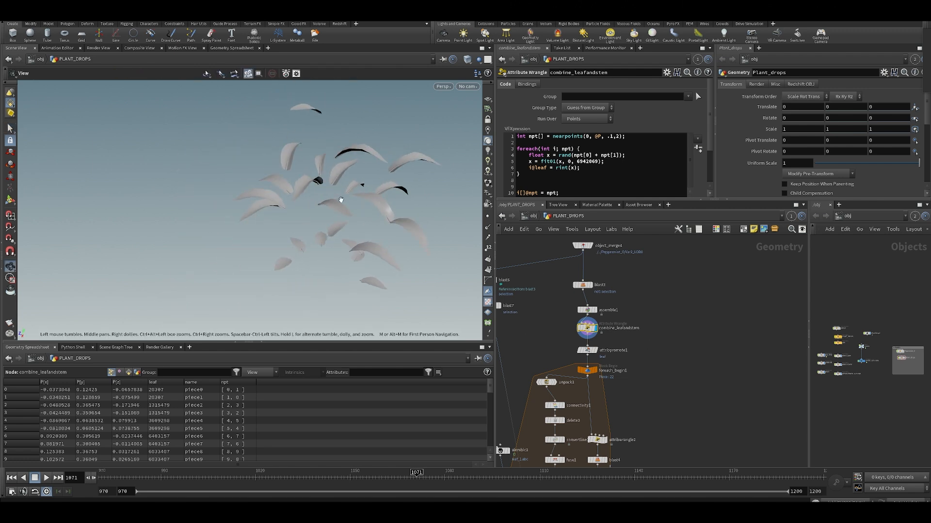
{"action": "left_click_drag", "start_coordinate": [399, 182], "coordinate": [388, 223]}
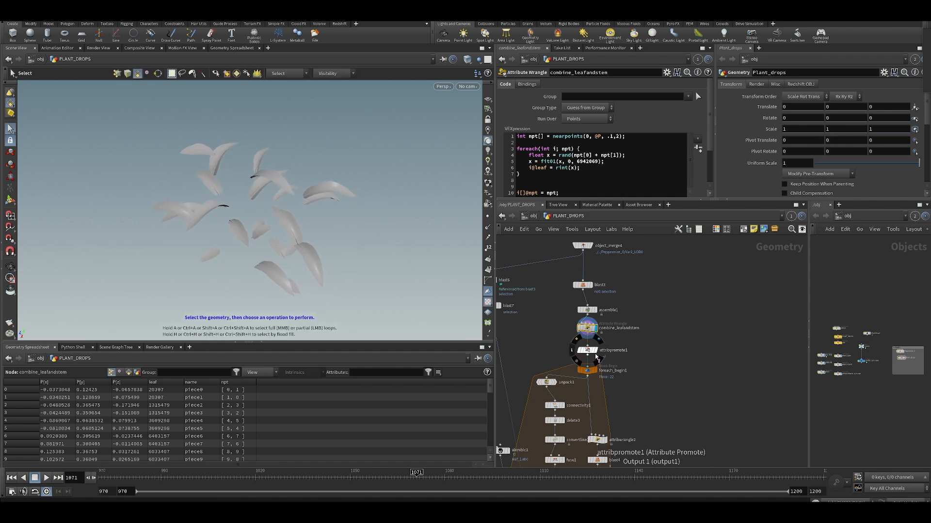
Step: Display assemble1, then blast3, and inspect the isolated leaves in blast3 from several angles
{"action": "left_click", "coordinate": [596, 310]}
{"action": "left_click_drag", "start_coordinate": [560, 301], "coordinate": [605, 324]}
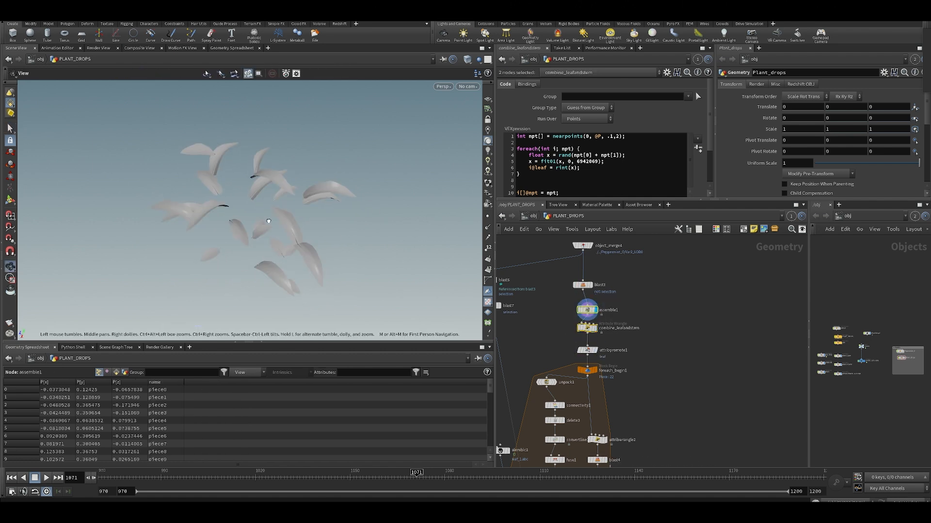
{"action": "left_click", "coordinate": [593, 275]}
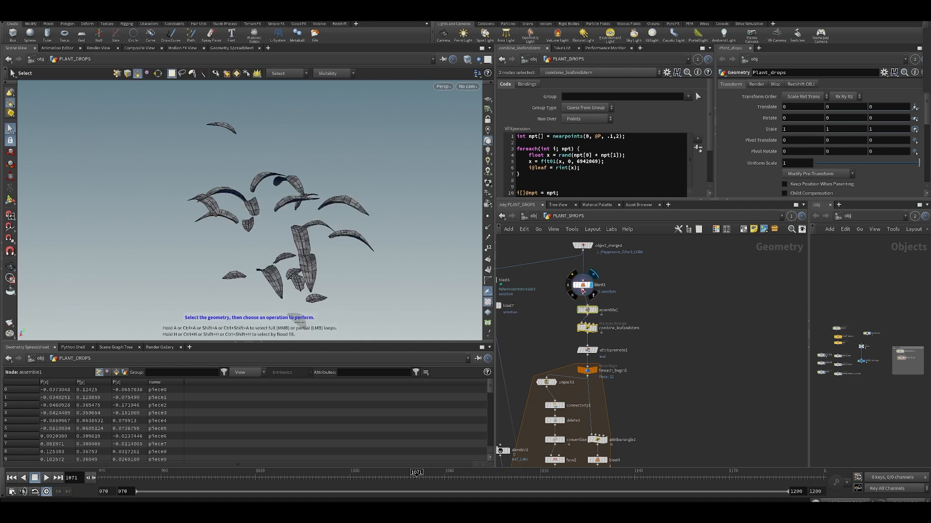
{"action": "left_click", "coordinate": [583, 285]}
{"action": "left_click_drag", "start_coordinate": [268, 236], "coordinate": [267, 256], "text": "alt"}
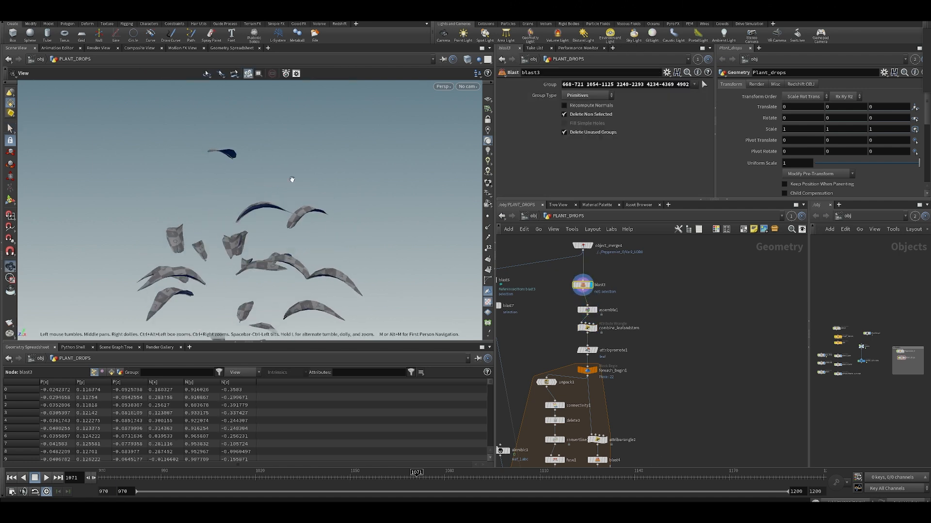
{"action": "left_click_drag", "start_coordinate": [422, 249], "coordinate": [449, 153], "text": "alt"}
{"action": "right_click_drag", "start_coordinate": [246, 159], "coordinate": [222, 254], "text": "alt"}
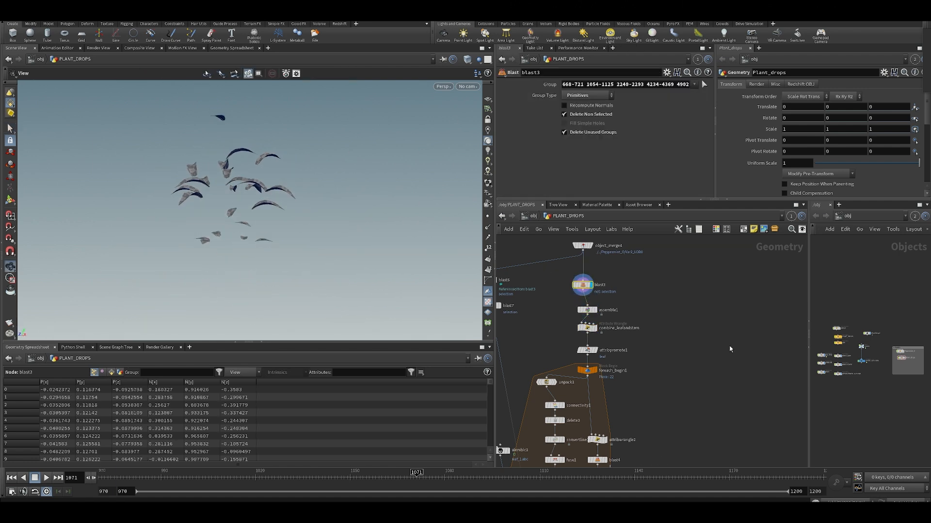
Step: Display attribpromote1 and then foreach_begin1 to examine the single leaf piece fed into the loop
{"action": "left_click", "coordinate": [598, 342]}
{"action": "middle_click_drag", "start_coordinate": [556, 287], "coordinate": [613, 308]}
{"action": "middle_click_drag", "start_coordinate": [685, 294], "coordinate": [689, 235]}
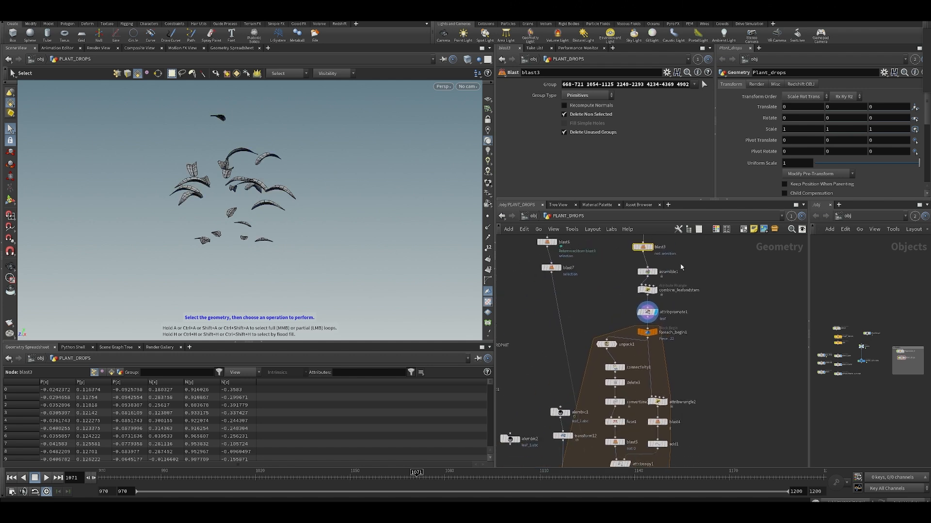
{"action": "left_click", "coordinate": [657, 322]}
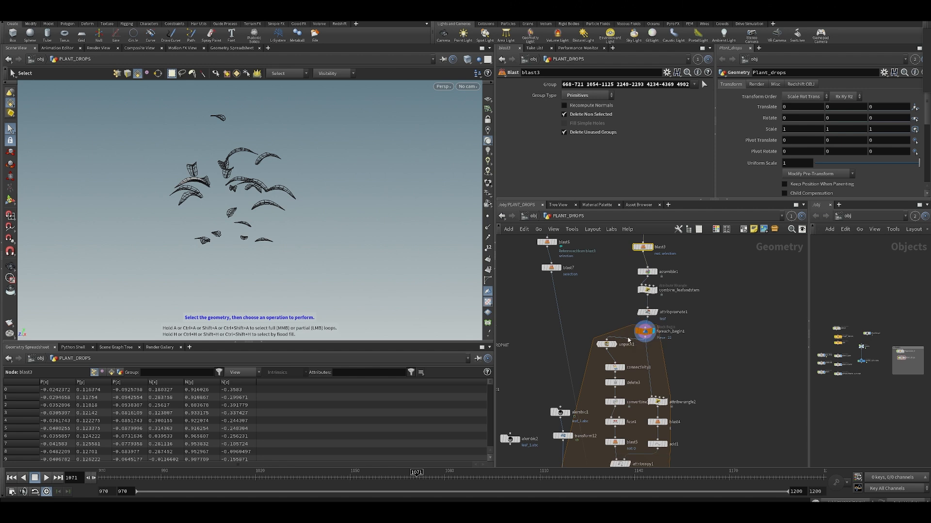
{"action": "left_click", "coordinate": [645, 331]}
{"action": "key", "text": "Escape"}
{"action": "left_click_drag", "start_coordinate": [129, 206], "coordinate": [118, 212], "text": "alt"}
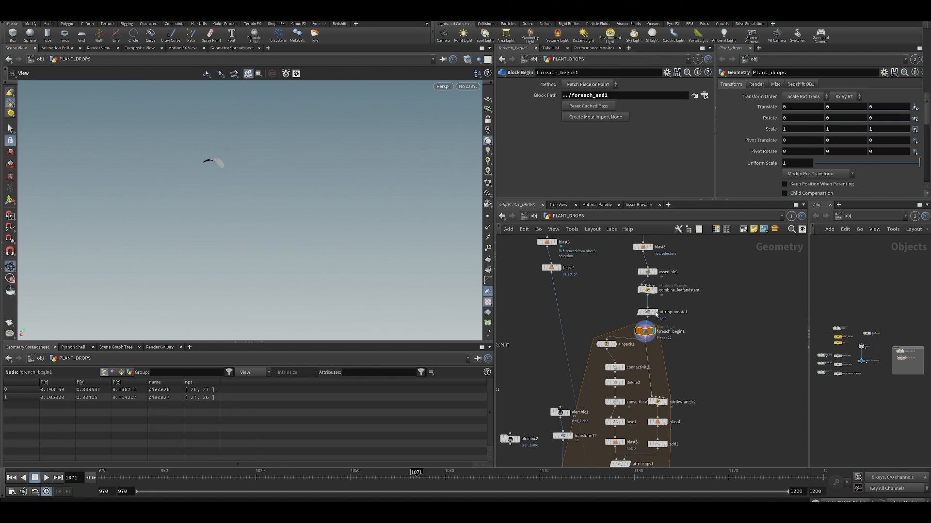
Step: Display add1 and then attribcopy1 inside the loop, and show point normals in the viewport
{"action": "middle_click_drag", "start_coordinate": [683, 413], "coordinate": [706, 302]}
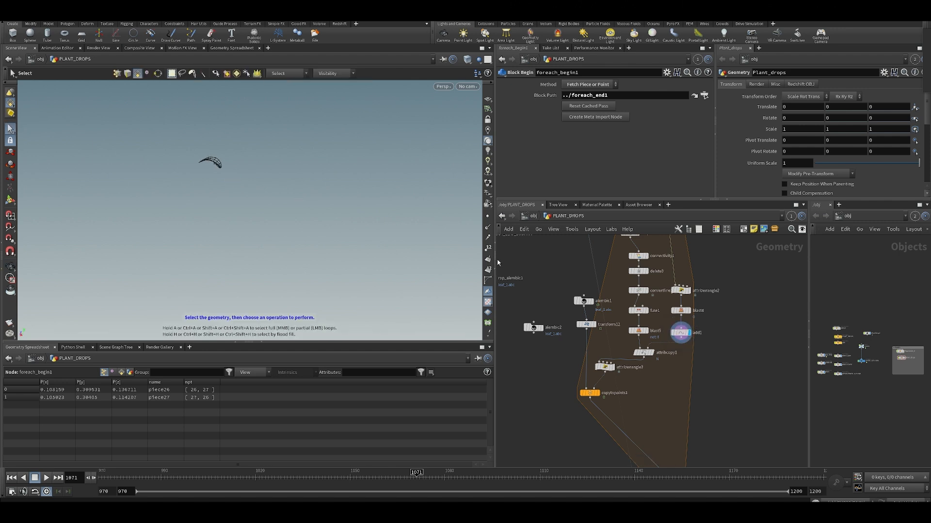
{"action": "left_click", "coordinate": [681, 333]}
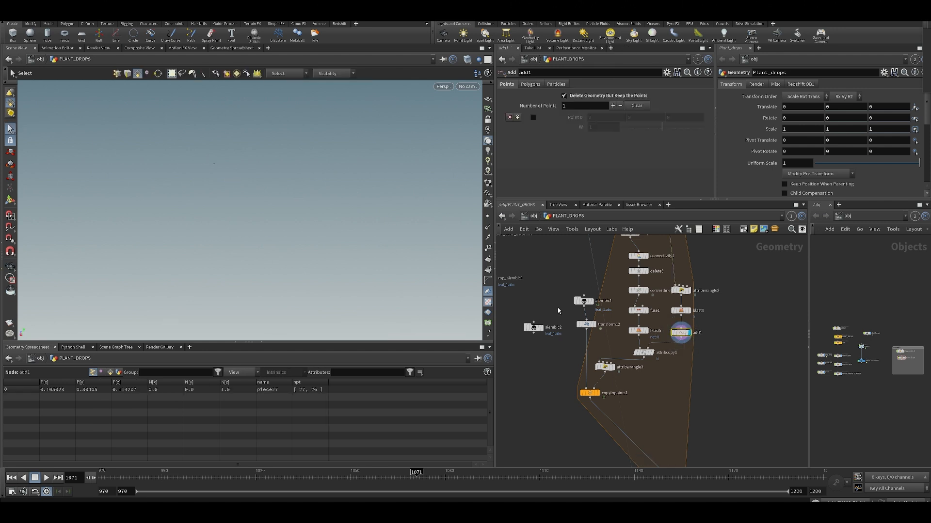
{"action": "left_click", "coordinate": [644, 353]}
{"action": "left_click", "coordinate": [488, 228]}
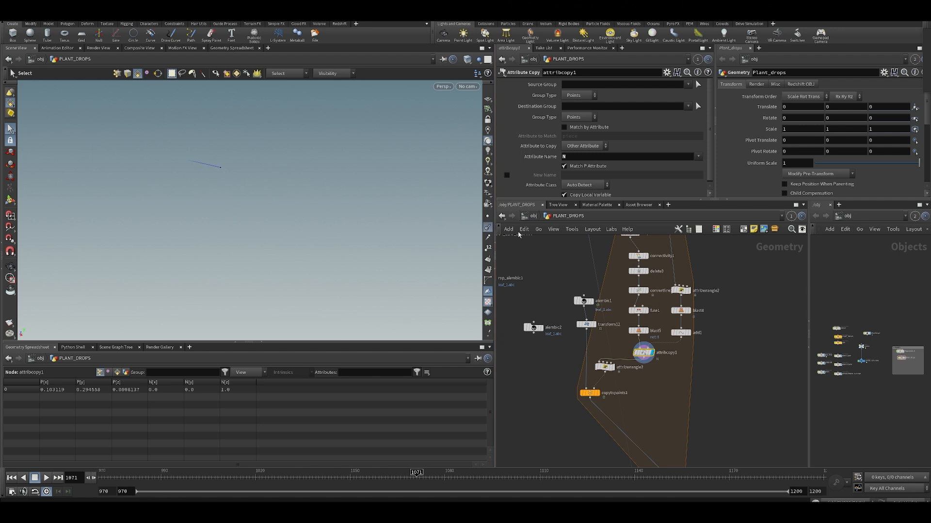
Step: Open the attribwrangle2 code and examine its normal calculation against the leaf's normal direction
{"action": "left_click", "coordinate": [678, 292]}
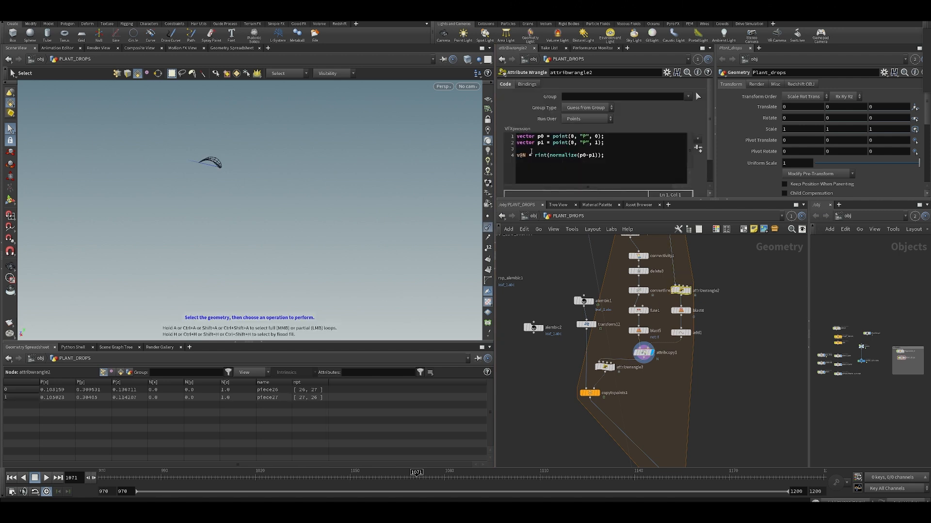
{"action": "key", "text": "Escape"}
{"action": "key", "text": "s"}
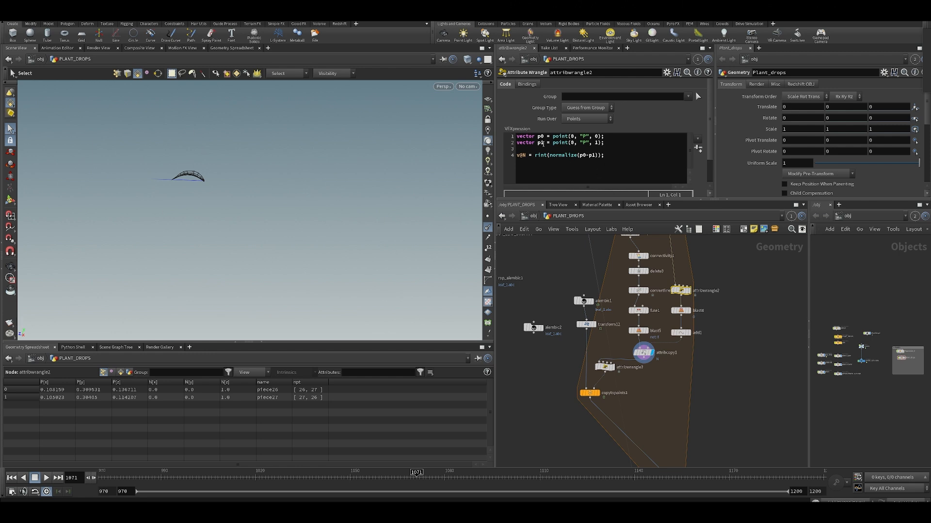
{"action": "left_click", "coordinate": [546, 155]}
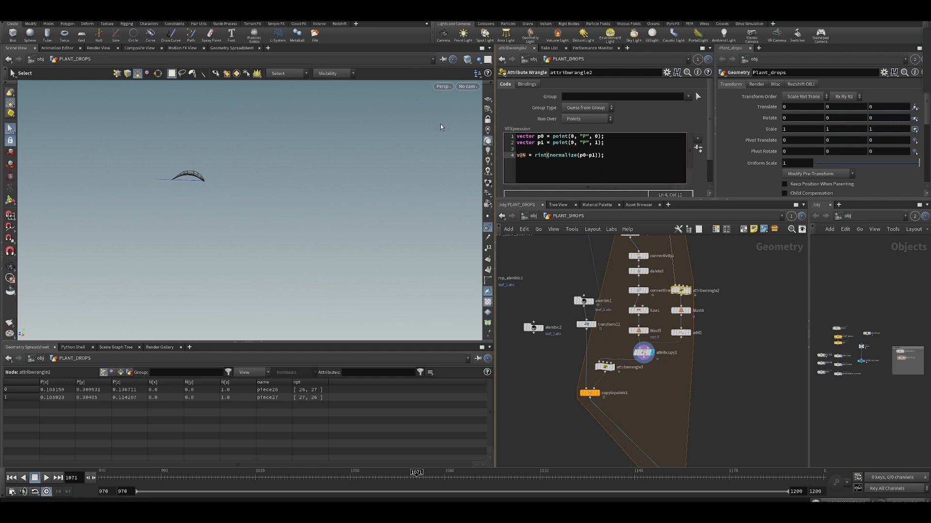
Step: Display the alembic1 leaf geometry and scrub the timeline to frame 1060
{"action": "left_click", "coordinate": [591, 303]}
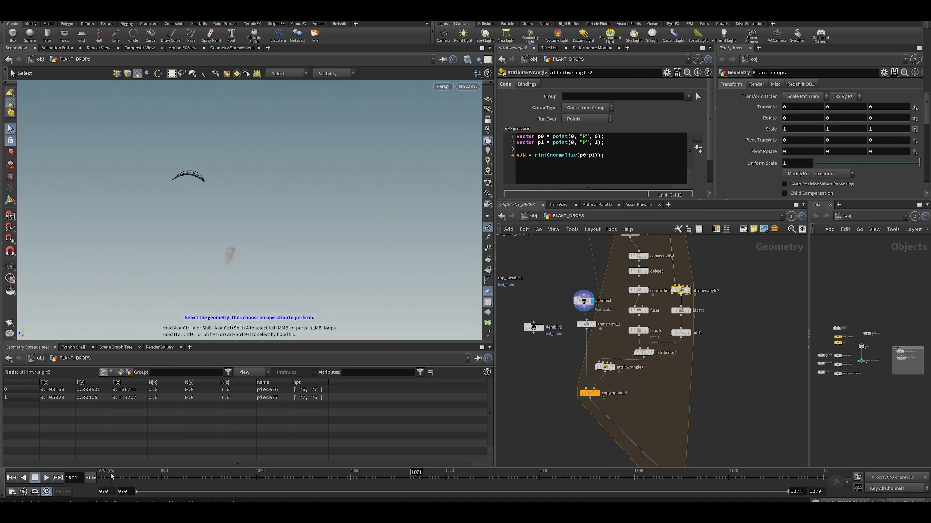
{"action": "left_click_drag", "start_coordinate": [111, 477], "coordinate": [212, 478]}
{"action": "left_click_drag", "start_coordinate": [342, 486], "coordinate": [386, 480]}
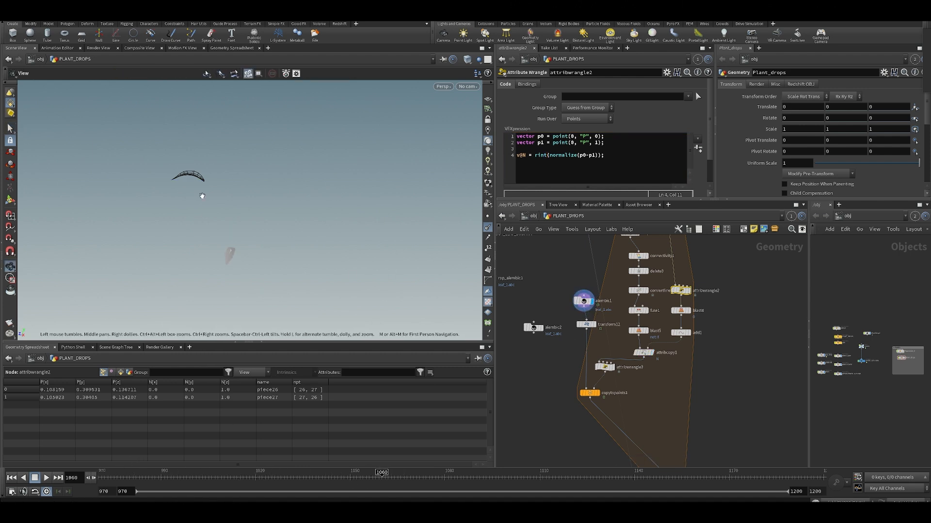
Step: Inspect the output of connectivity1, delete3 and convertline1 in turn inside the for-each loop
{"action": "middle_click_drag", "start_coordinate": [659, 243], "coordinate": [653, 321]}
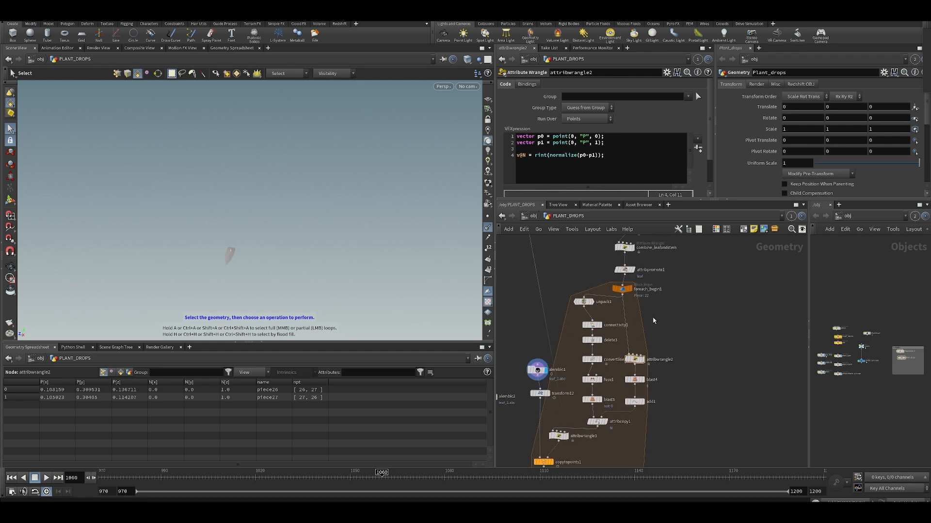
{"action": "left_click", "coordinate": [593, 323]}
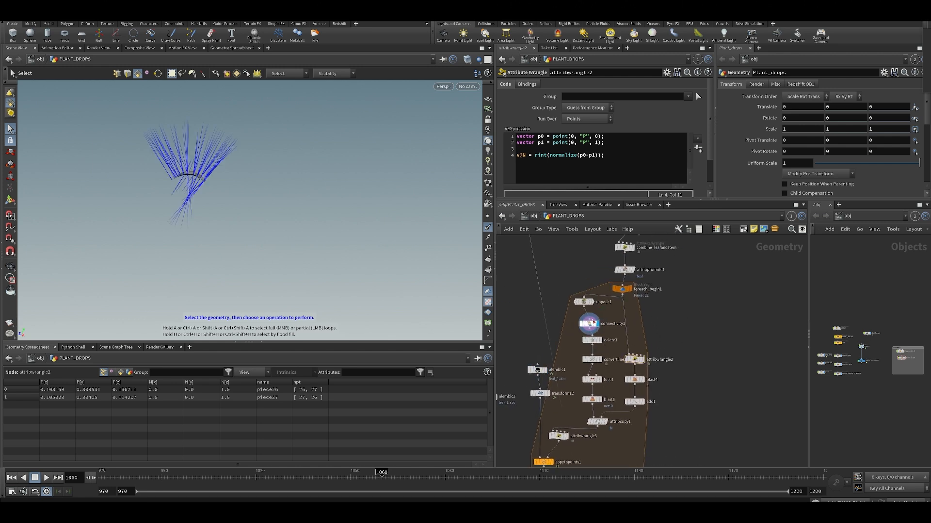
{"action": "key", "text": "Escape"}
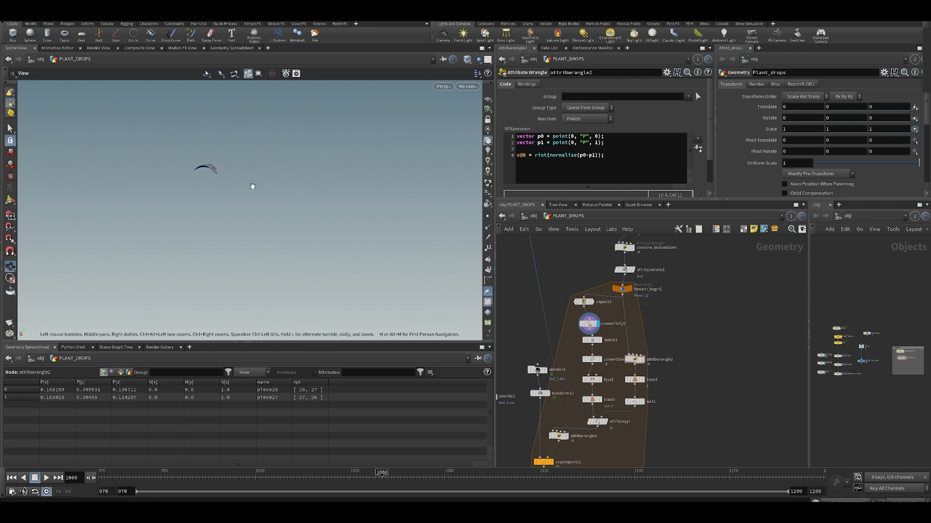
{"action": "key", "text": "s"}
{"action": "left_click", "coordinate": [592, 341]}
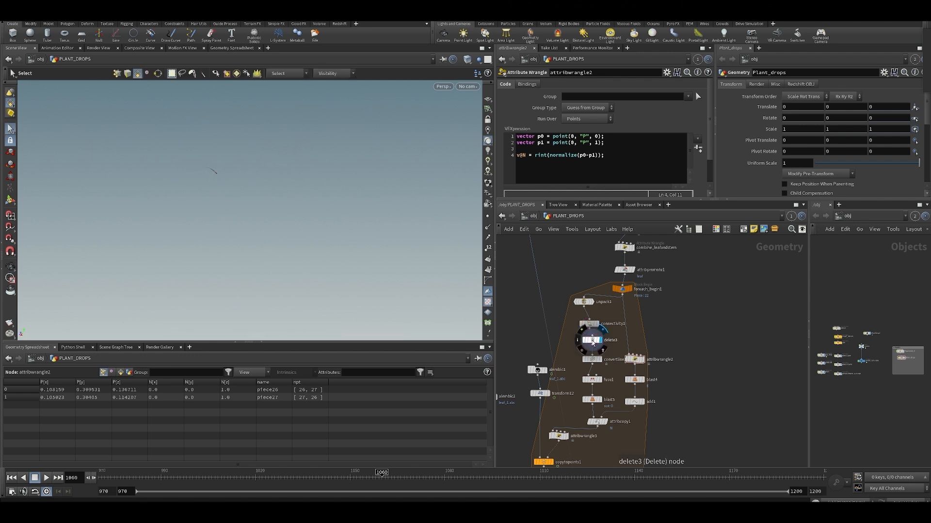
{"action": "left_click", "coordinate": [591, 342]}
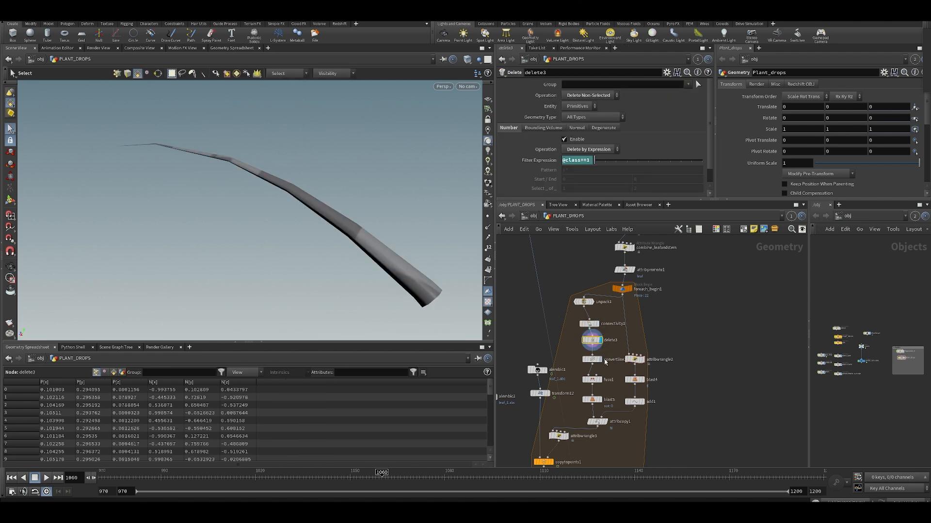
{"action": "left_click", "coordinate": [601, 360]}
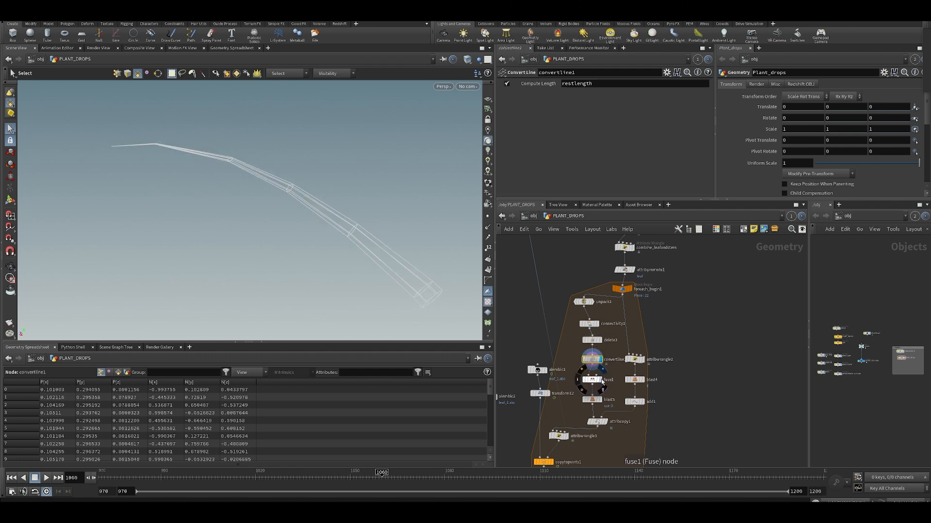
Step: Inspect how fuse1 collapses the stem to a line and which point blast5 keeps
{"action": "left_click", "coordinate": [602, 383]}
{"action": "left_click", "coordinate": [593, 381]}
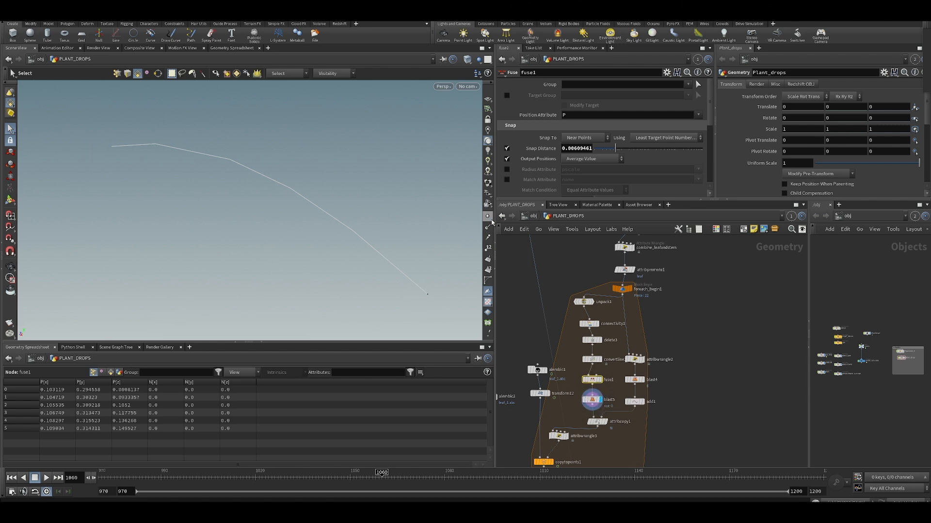
{"action": "middle_click_drag", "start_coordinate": [382, 229], "coordinate": [287, 160]}
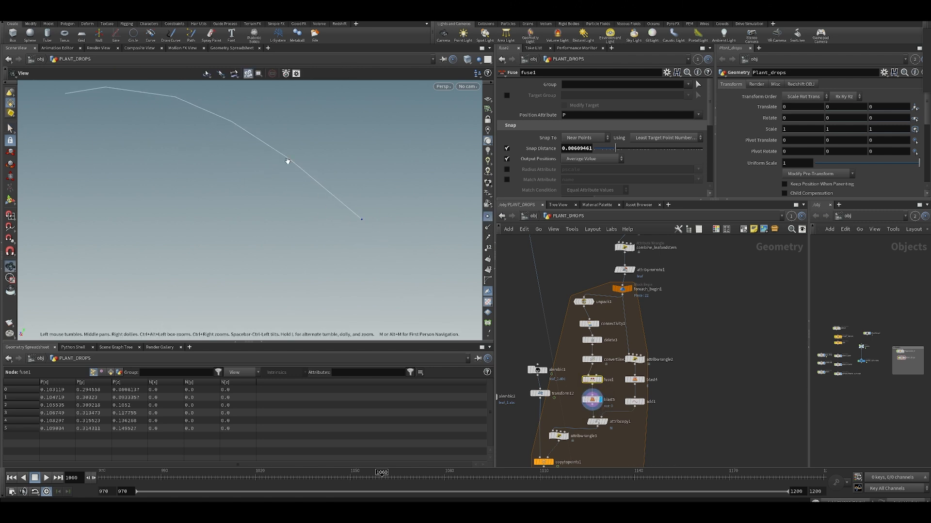
{"action": "left_click", "coordinate": [592, 400]}
Step: Turn on point normals for the attribcopy1 output and inspect the pscale code in attribwrangle3
{"action": "mouse_move", "coordinate": [597, 423]}
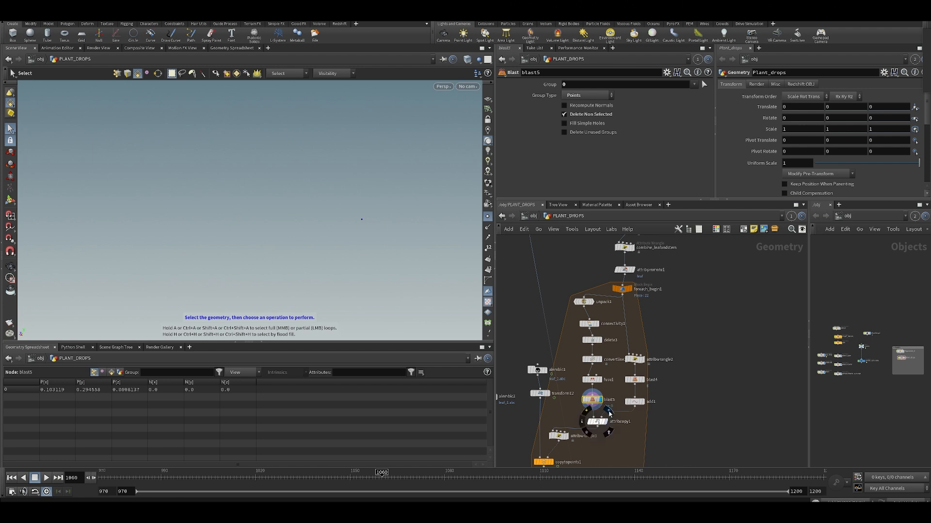
{"action": "middle_click_drag", "start_coordinate": [609, 412], "coordinate": [628, 332]}
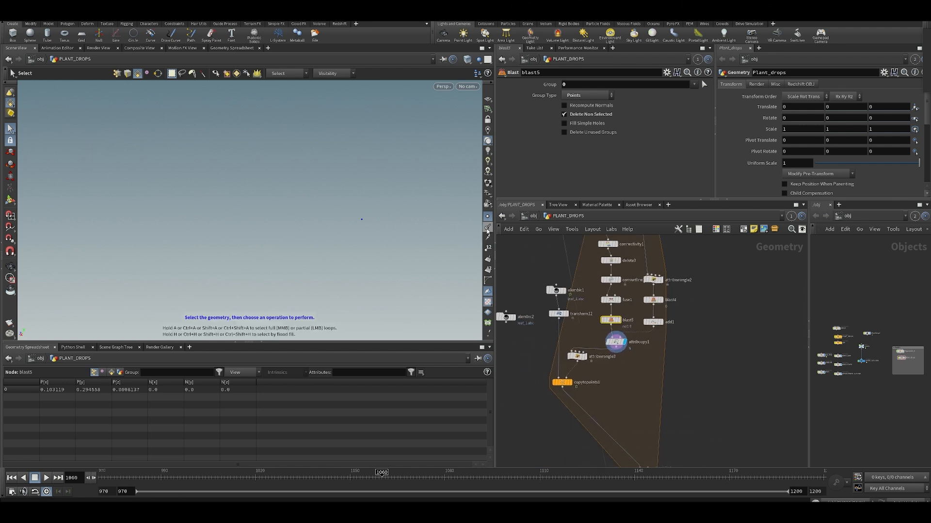
{"action": "left_click", "coordinate": [488, 229]}
{"action": "left_click", "coordinate": [586, 354]}
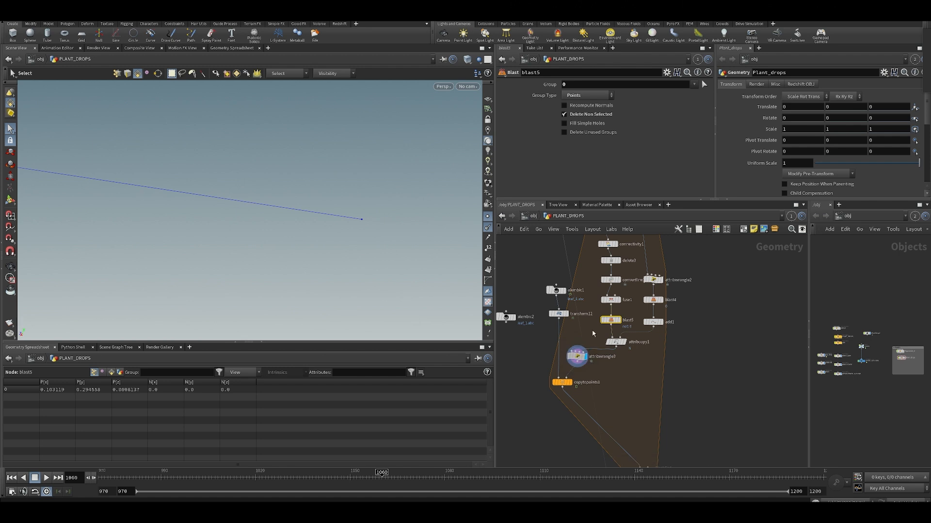
{"action": "left_click", "coordinate": [578, 357]}
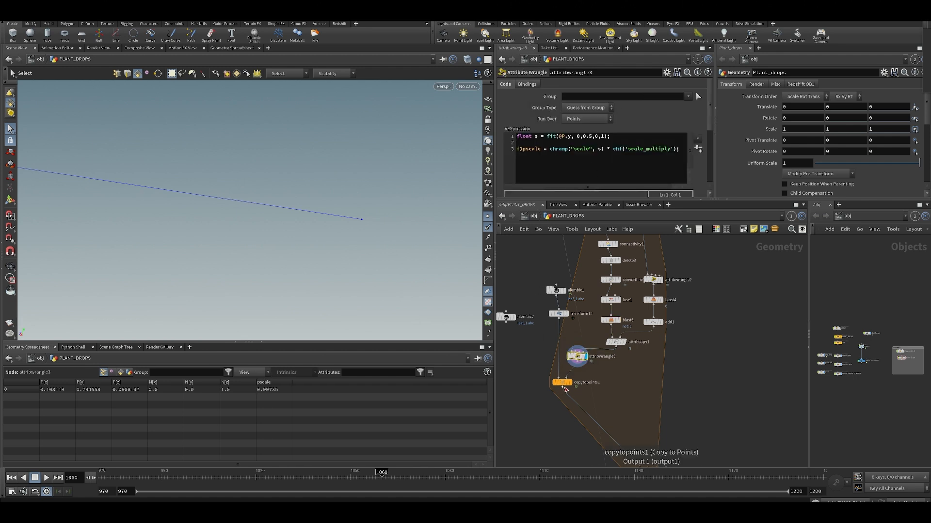
Step: Display copytopoints1 and examine the leaf placed on the stem point from another angle
{"action": "left_click", "coordinate": [571, 383]}
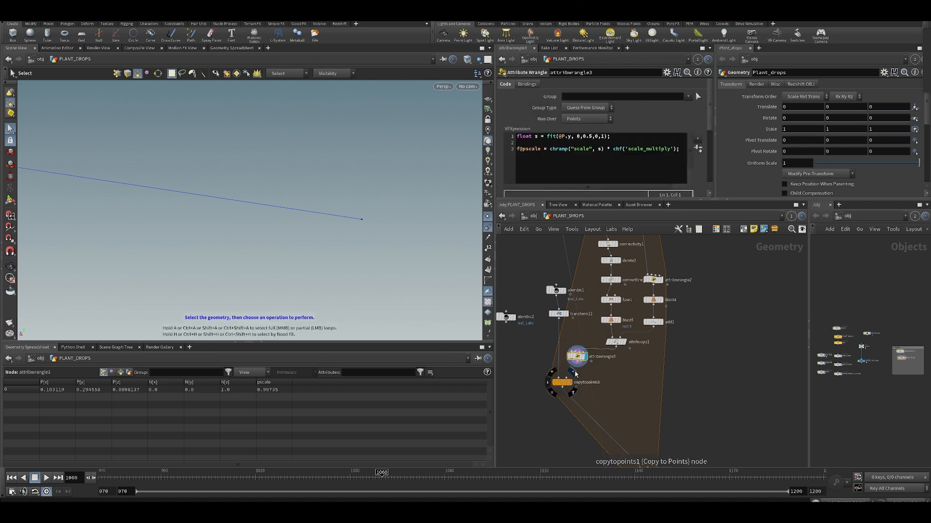
{"action": "key", "text": "Escape"}
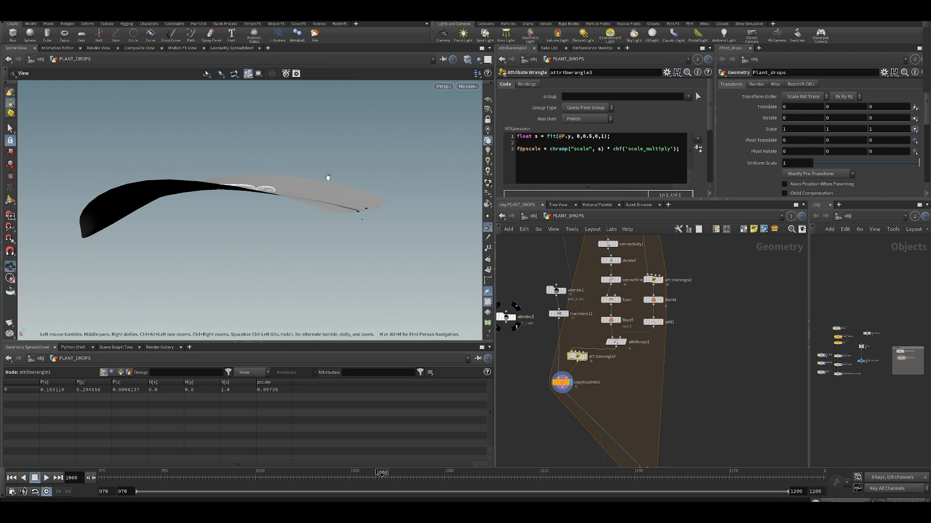
{"action": "left_click_drag", "start_coordinate": [326, 179], "coordinate": [309, 270]}
{"action": "right_click_drag", "start_coordinate": [309, 270], "coordinate": [317, 239]}
Step: Display the for-each loop's end node and examine all the copied leaves
{"action": "middle_click_drag", "start_coordinate": [673, 387], "coordinate": [692, 291]}
{"action": "left_click", "coordinate": [672, 369]}
{"action": "key", "text": "Escape"}
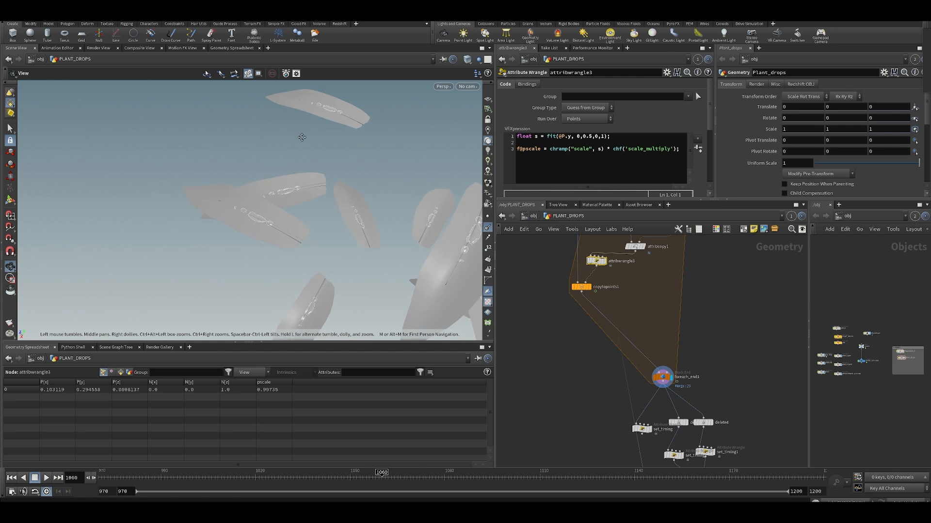
{"action": "left_click_drag", "start_coordinate": [301, 139], "coordinate": [365, 210]}
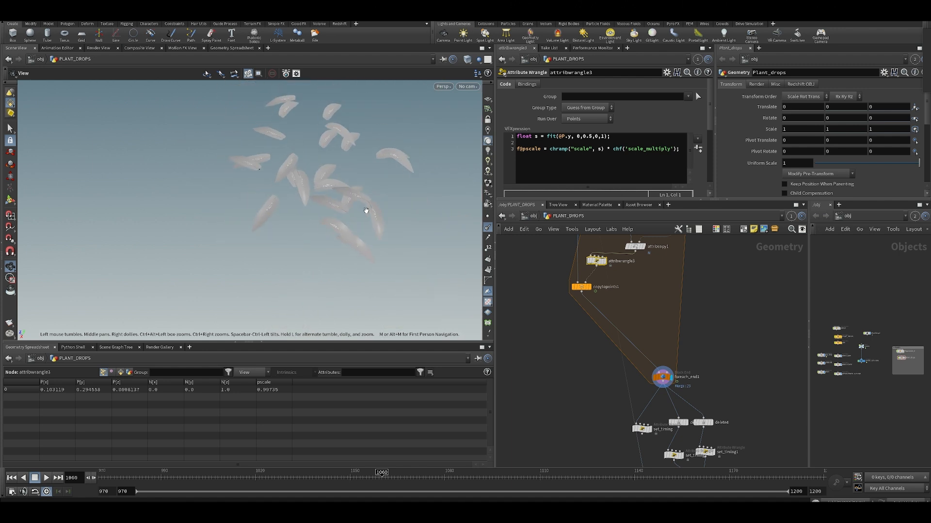
{"action": "key", "text": "Escape"}
Step: Display the merge5 node below the timing wrangles and scrub the leaf animation to frame 1152
{"action": "middle_click_drag", "start_coordinate": [617, 380], "coordinate": [596, 346]}
{"action": "middle_click_drag", "start_coordinate": [636, 306], "coordinate": [601, 246]}
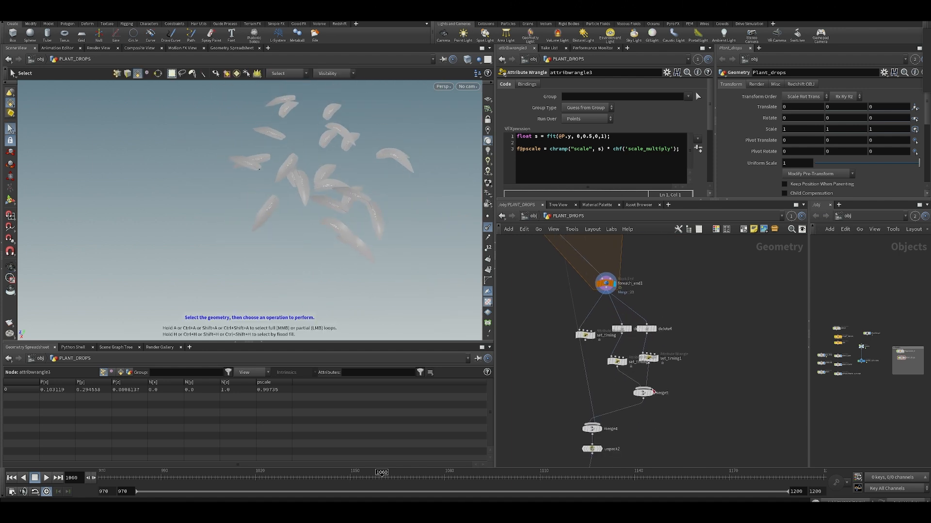
{"action": "left_click_drag", "start_coordinate": [285, 136], "coordinate": [242, 264], "text": "alt"}
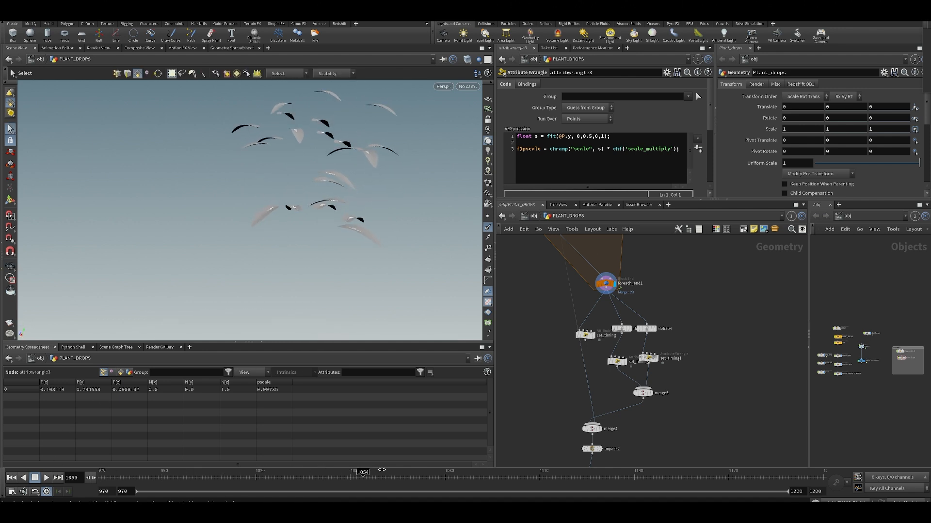
{"action": "left_click", "coordinate": [650, 392]}
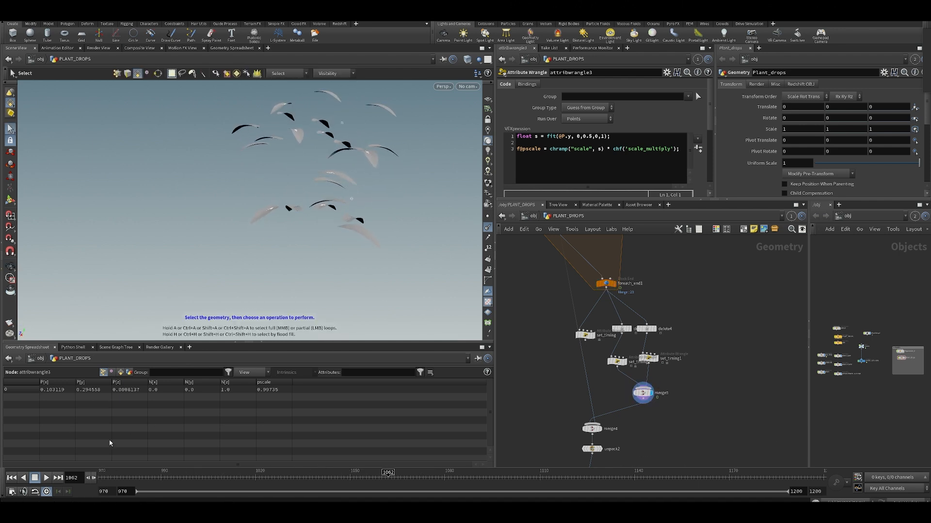
{"action": "left_click_drag", "start_coordinate": [117, 477], "coordinate": [659, 479]}
Step: Display merge4 with point normals hidden and play back the complete plant animation, stopping at frame 1089
{"action": "left_click", "coordinate": [598, 428]}
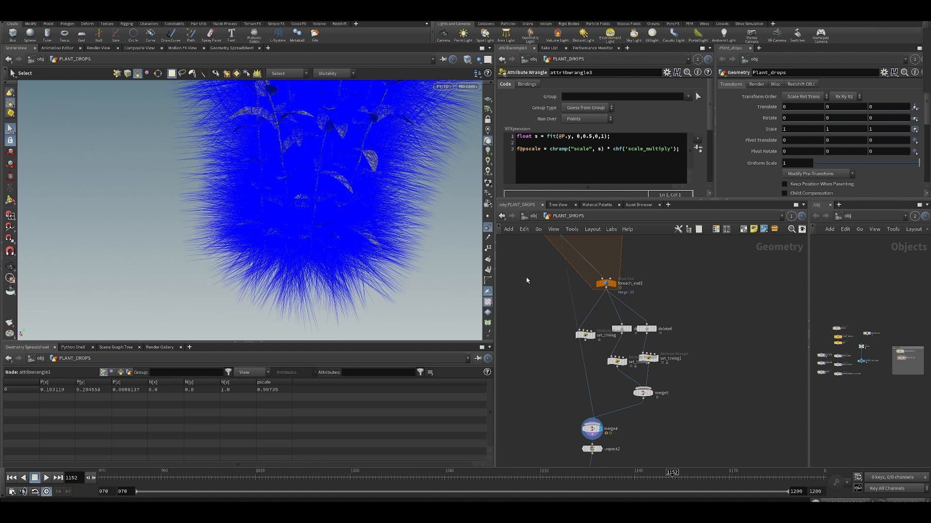
{"action": "left_click", "coordinate": [488, 227]}
{"action": "middle_click_drag", "start_coordinate": [278, 123], "coordinate": [227, 224], "text": "alt"}
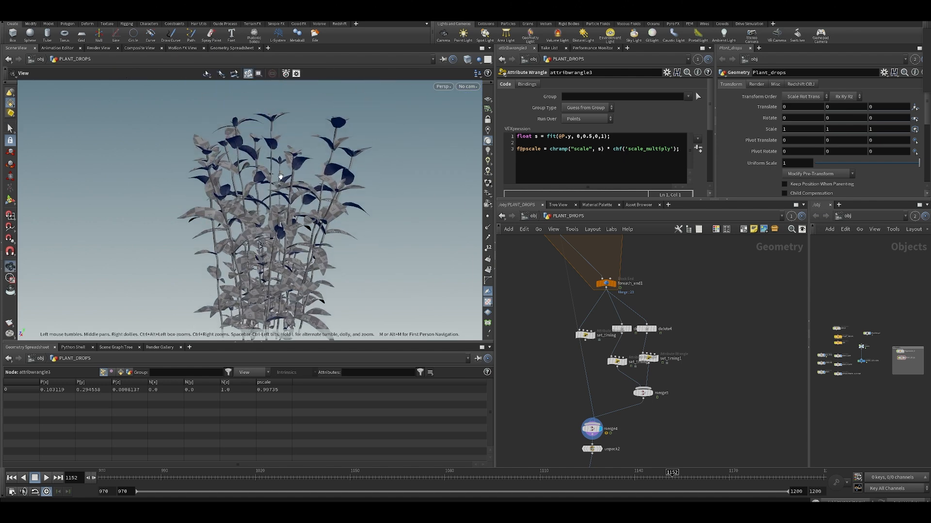
{"action": "left_click_drag", "start_coordinate": [117, 477], "coordinate": [199, 477]}
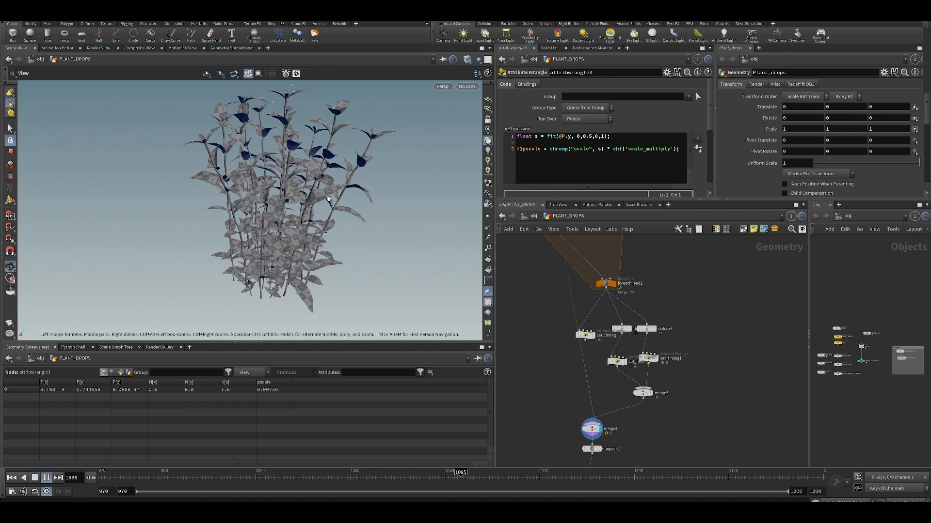
{"action": "left_click", "coordinate": [475, 478]}
Step: Review the node network from the object merge at its start through the for-each loop to its end node
{"action": "middle_click_drag", "start_coordinate": [649, 301], "coordinate": [639, 400]}
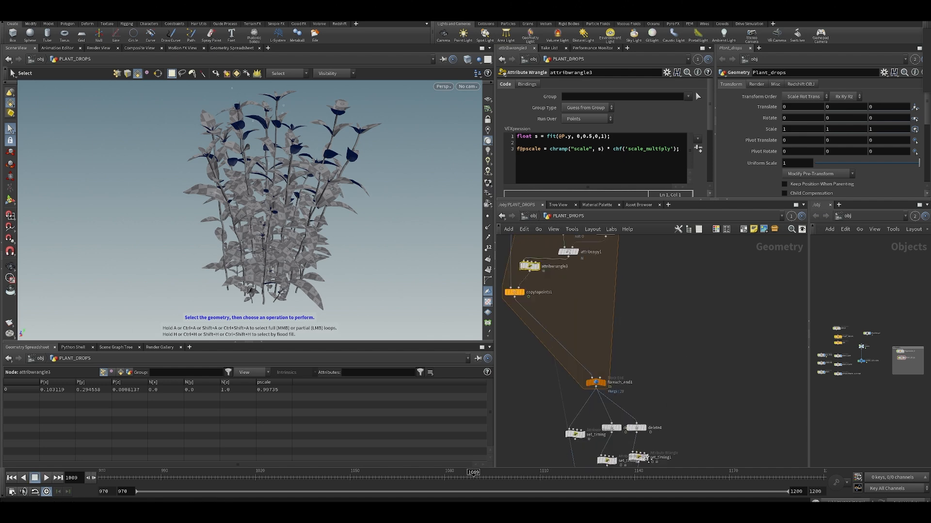
{"action": "middle_click_drag", "start_coordinate": [647, 270], "coordinate": [638, 422]}
{"action": "mouse_move", "coordinate": [640, 297]}
{"action": "middle_mouse_down"}
{"action": "mouse_move", "coordinate": [652, 417]}
{"action": "mouse_move", "coordinate": [633, 451]}
{"action": "middle_mouse_up"}
{"action": "scroll", "coordinate": [629, 423], "scroll_direction": "down", "scroll_amount": 2}
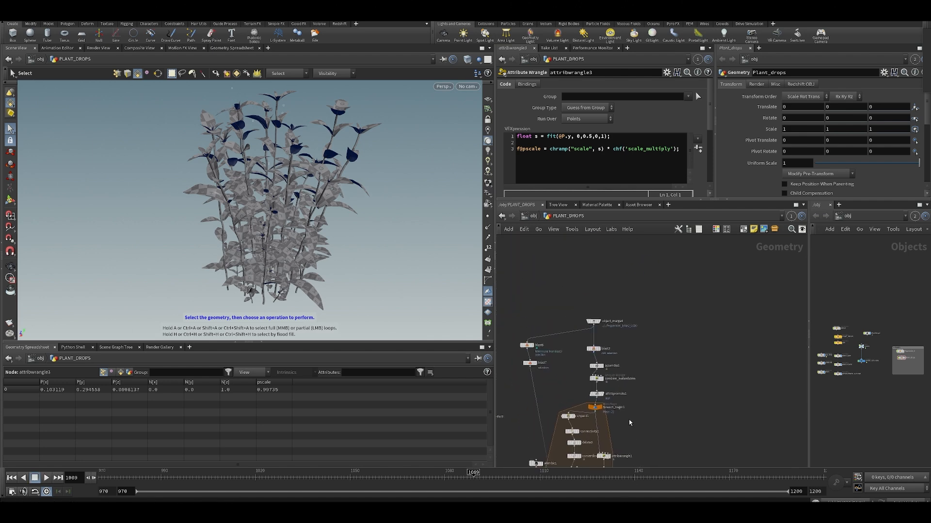
{"action": "left_click_drag", "start_coordinate": [324, 299], "coordinate": [273, 216], "text": "alt"}
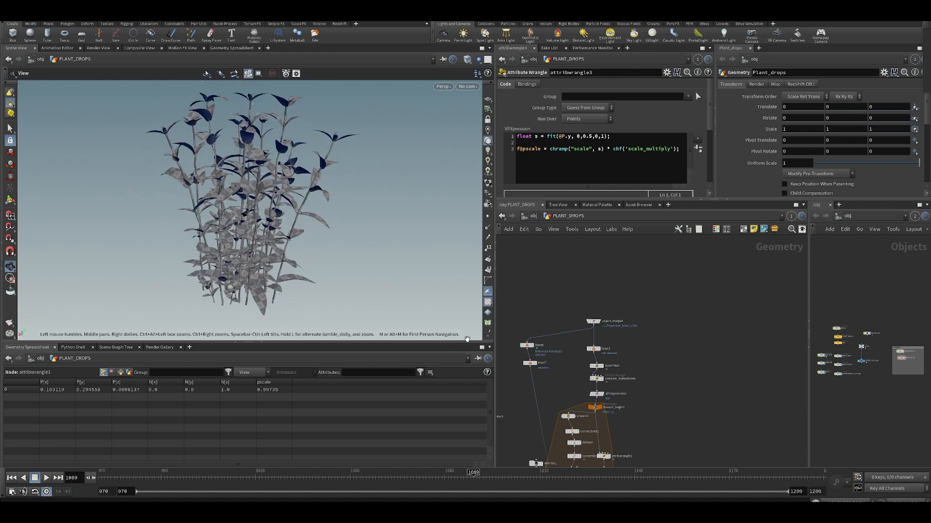
{"action": "mouse_move", "coordinate": [667, 417]}
{"action": "middle_mouse_down"}
{"action": "mouse_move", "coordinate": [704, 324]}
{"action": "mouse_move", "coordinate": [752, 262]}
{"action": "mouse_move", "coordinate": [672, 356]}
{"action": "mouse_move", "coordinate": [620, 365]}
{"action": "mouse_move", "coordinate": [668, 410]}
{"action": "middle_mouse_up"}
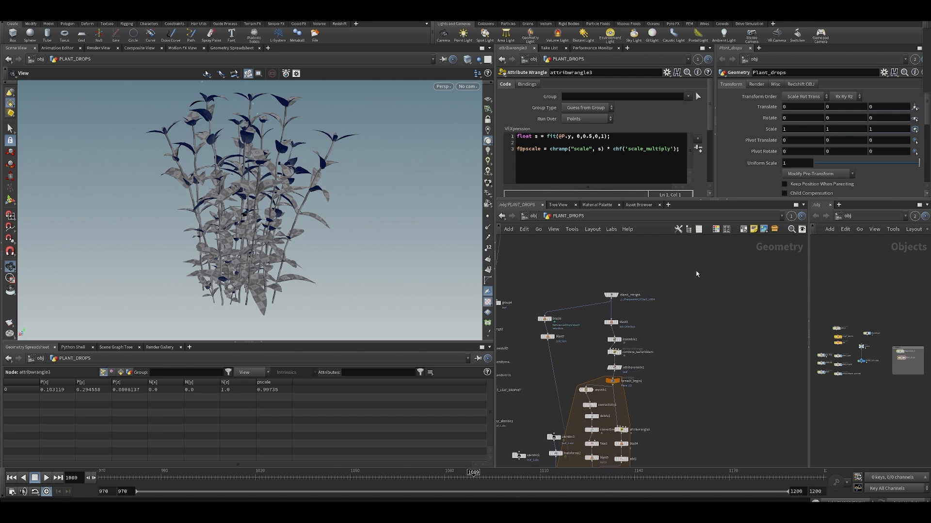
{"action": "middle_click_drag", "start_coordinate": [673, 332], "coordinate": [684, 252]}
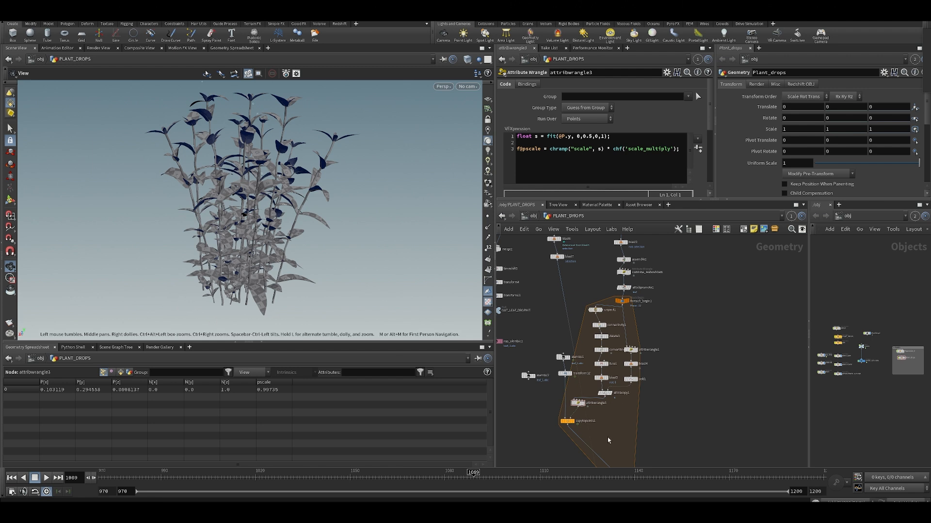
{"action": "middle_click_drag", "start_coordinate": [640, 444], "coordinate": [659, 396]}
{"action": "scroll", "coordinate": [659, 397], "scroll_direction": "up", "scroll_amount": 1}
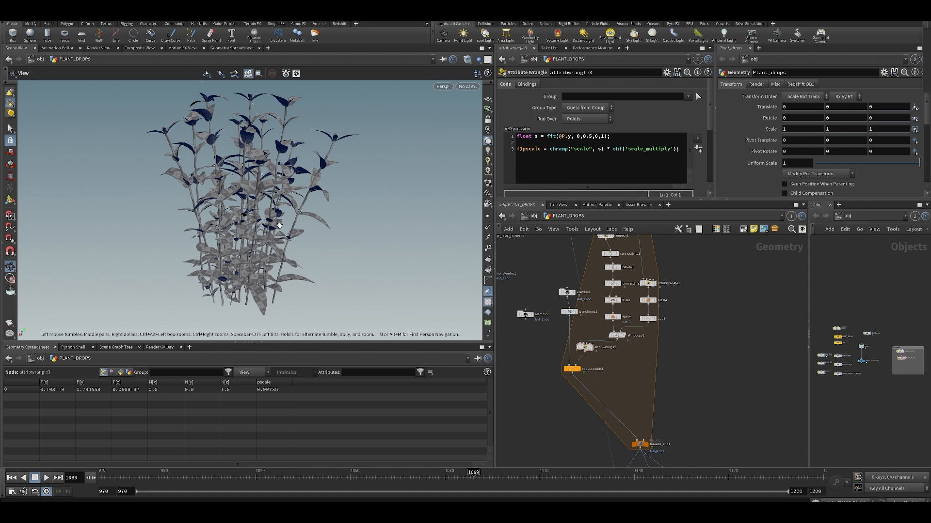
Step: Examine the merged plants and their replaced leaves from several angles in the viewport
{"action": "left_click_drag", "start_coordinate": [280, 225], "coordinate": [285, 155], "text": "alt"}
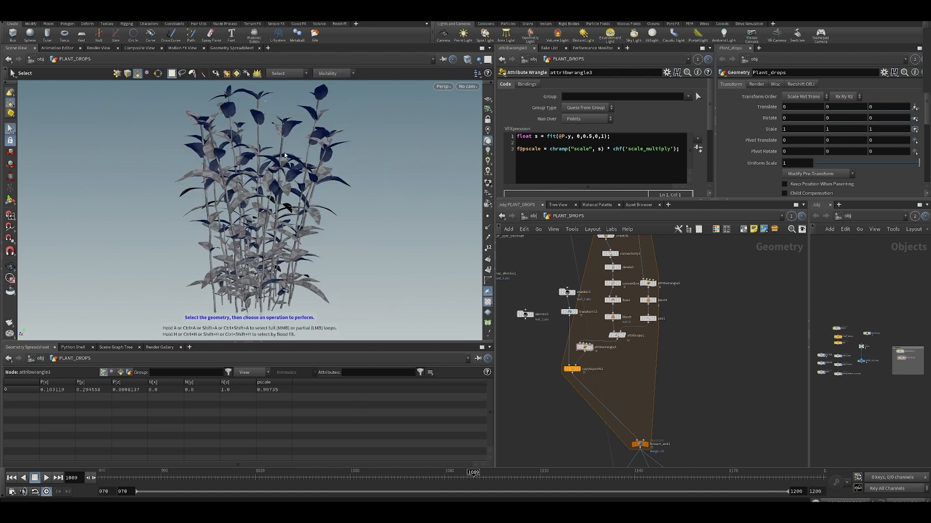
{"action": "left_click_drag", "start_coordinate": [259, 184], "coordinate": [388, 280]}
{"action": "left_click_drag", "start_coordinate": [357, 189], "coordinate": [279, 202], "text": "alt"}
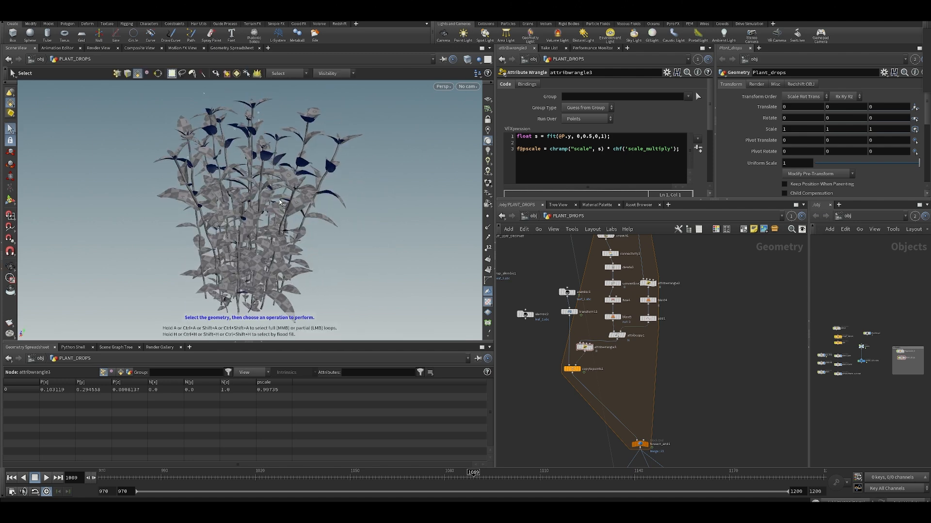
{"action": "middle_click_drag", "start_coordinate": [334, 236], "coordinate": [355, 195], "text": "alt"}
{"action": "mouse_move", "coordinate": [355, 195]}
{"action": "left_mouse_down", "text": "alt"}
{"action": "mouse_move", "coordinate": [361, 296]}
{"action": "mouse_move", "coordinate": [356, 188]}
{"action": "left_mouse_up", "text": "alt"}
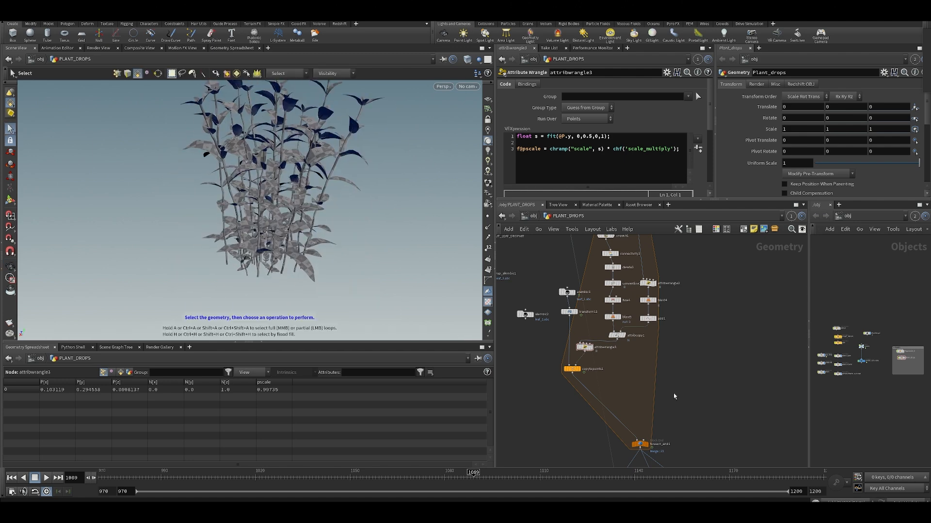
{"action": "middle_click_drag", "start_coordinate": [384, 233], "coordinate": [374, 268], "text": "alt"}
{"action": "left_click_drag", "start_coordinate": [373, 268], "coordinate": [371, 243], "text": "alt"}
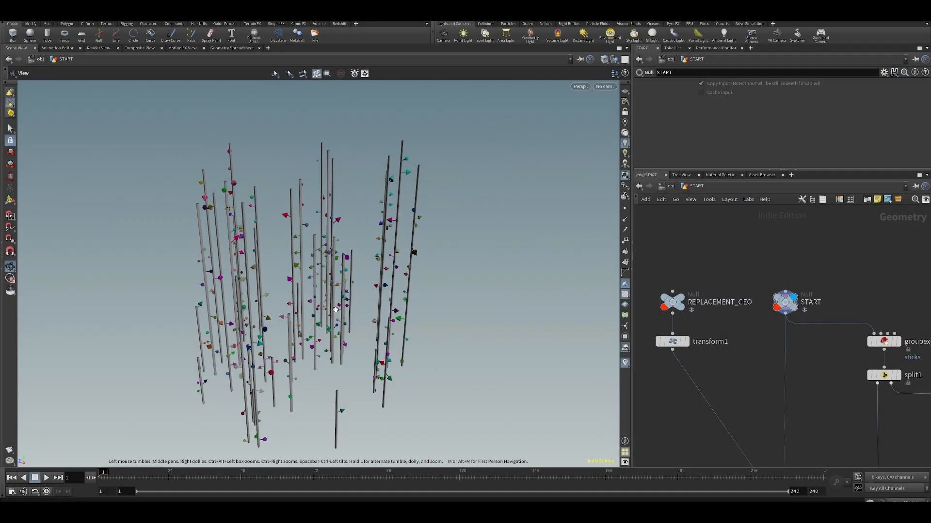
Step: Examine the sticks and their attached shapes in the START scene from another angle
{"action": "left_click_drag", "start_coordinate": [276, 320], "coordinate": [400, 255]}
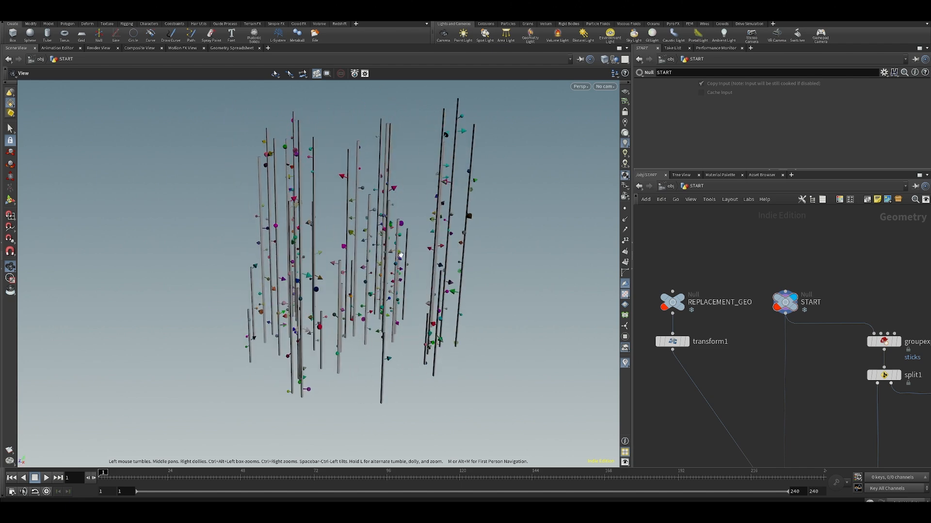
Step: Review the sticky note with the solution's source links and its place beside the START network
{"action": "left_click_drag", "start_coordinate": [330, 249], "coordinate": [365, 248]}
{"action": "middle_click_drag", "start_coordinate": [762, 373], "coordinate": [817, 239]}
{"action": "middle_click_drag", "start_coordinate": [691, 449], "coordinate": [757, 327]}
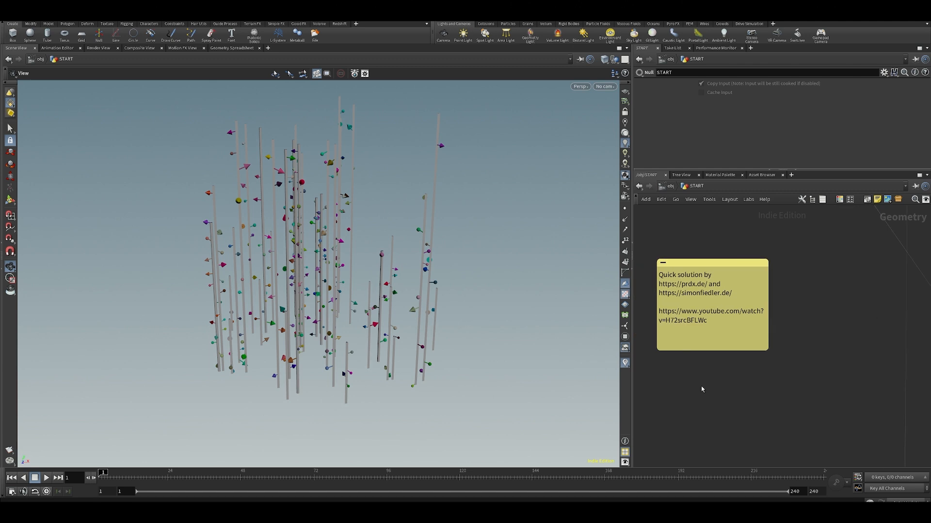
{"action": "middle_click_drag", "start_coordinate": [690, 362], "coordinate": [685, 390]}
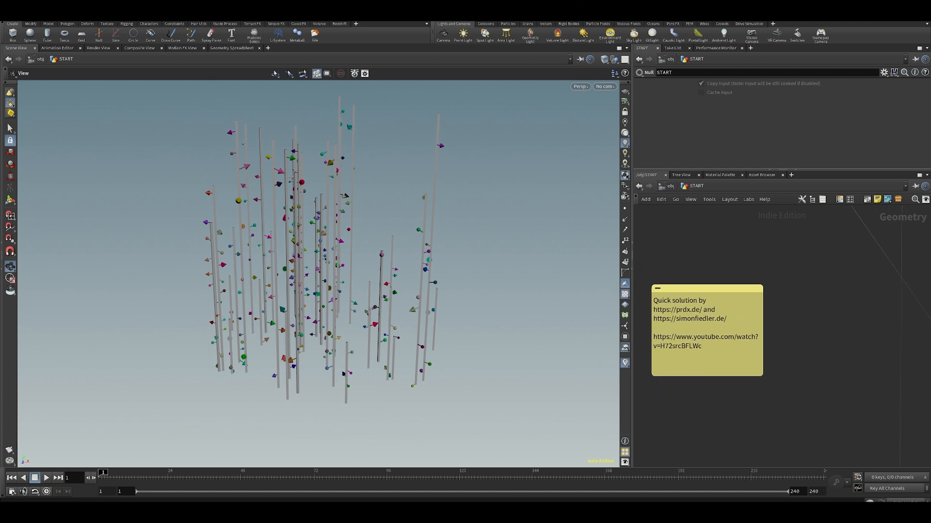
{"action": "middle_click_drag", "start_coordinate": [715, 272], "coordinate": [685, 341]}
{"action": "scroll", "coordinate": [685, 318], "scroll_direction": "down", "scroll_amount": 3}
{"action": "middle_click_drag", "start_coordinate": [777, 254], "coordinate": [722, 308]}
{"action": "scroll", "coordinate": [723, 308], "scroll_direction": "down", "scroll_amount": 2}
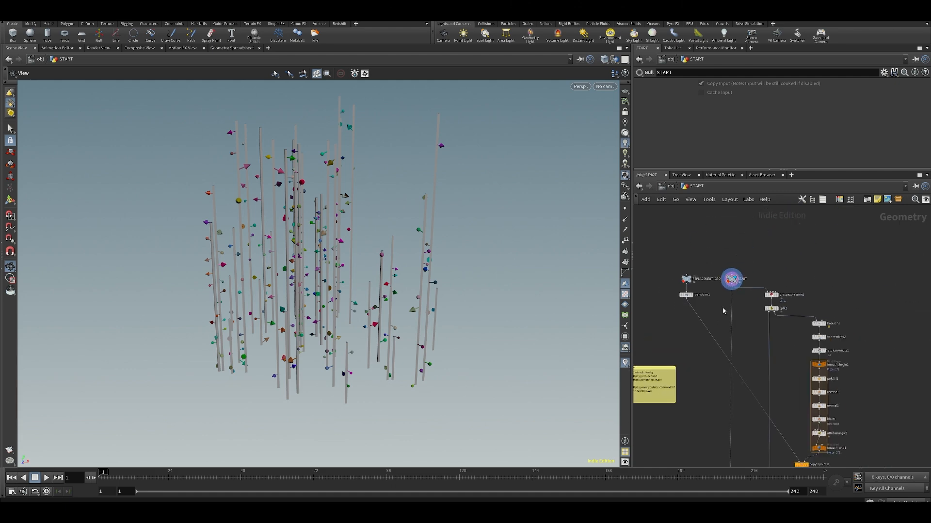
Step: Examine the sticks with their attached shapes from several angles alongside the grouping and splitting nodes
{"action": "left_click_drag", "start_coordinate": [412, 276], "coordinate": [347, 321]}
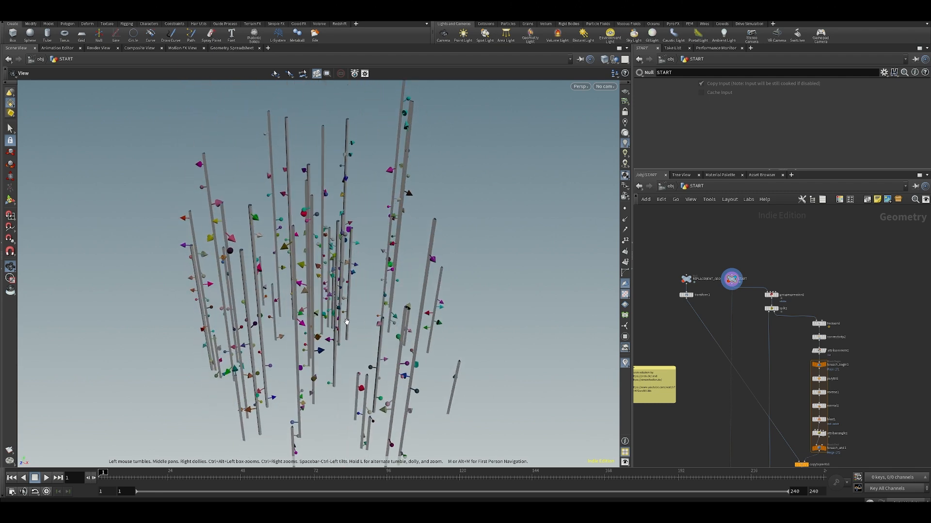
{"action": "scroll", "coordinate": [359, 331], "scroll_direction": "up", "scroll_amount": 2}
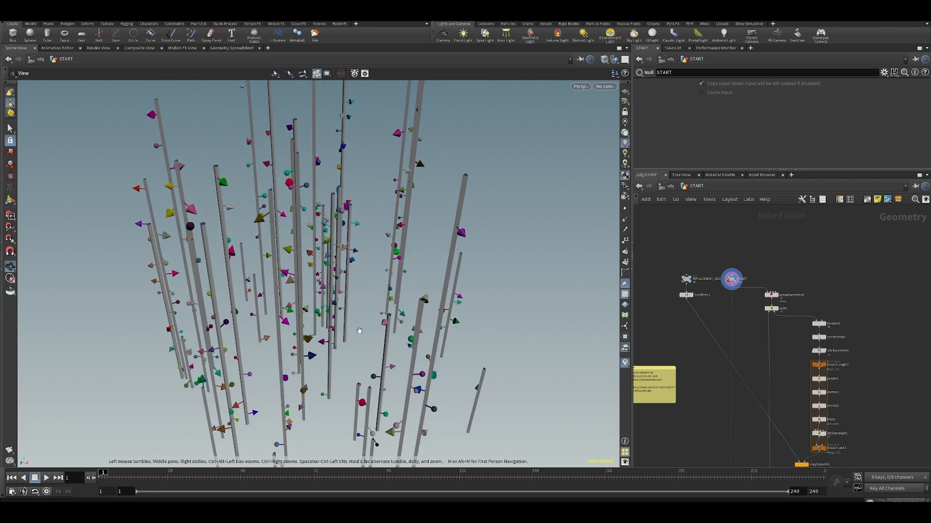
{"action": "scroll", "coordinate": [364, 350], "scroll_direction": "down", "scroll_amount": 5}
{"action": "left_click_drag", "start_coordinate": [383, 326], "coordinate": [380, 269]}
{"action": "middle_click_drag", "start_coordinate": [802, 360], "coordinate": [750, 326]}
{"action": "scroll", "coordinate": [731, 254], "scroll_direction": "up", "scroll_amount": 4}
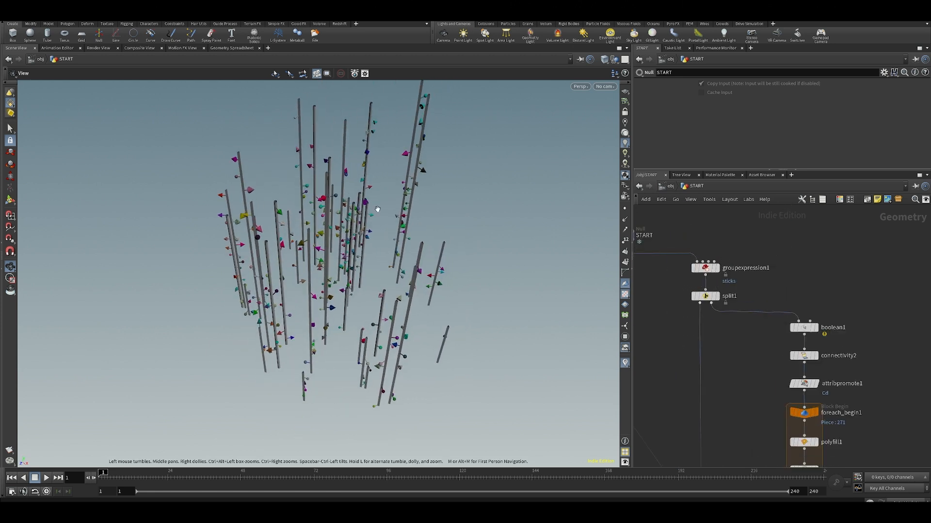
{"action": "left_click_drag", "start_coordinate": [376, 208], "coordinate": [346, 259]}
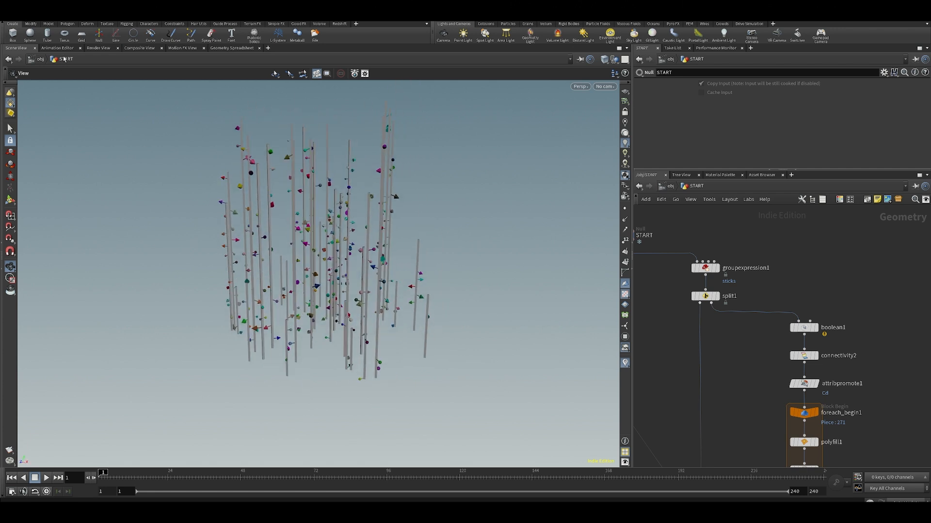
{"action": "middle_click_drag", "start_coordinate": [752, 382], "coordinate": [736, 439]}
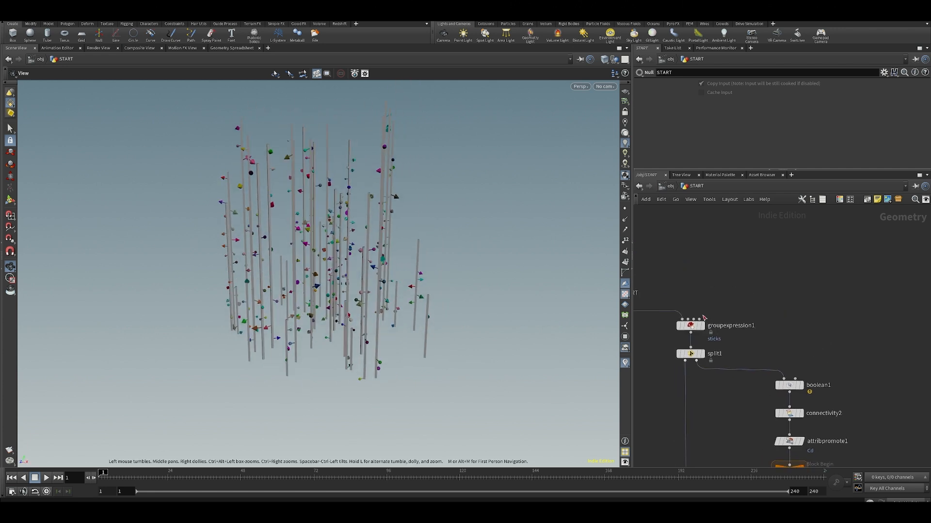
{"action": "left_click_drag", "start_coordinate": [414, 296], "coordinate": [390, 294]}
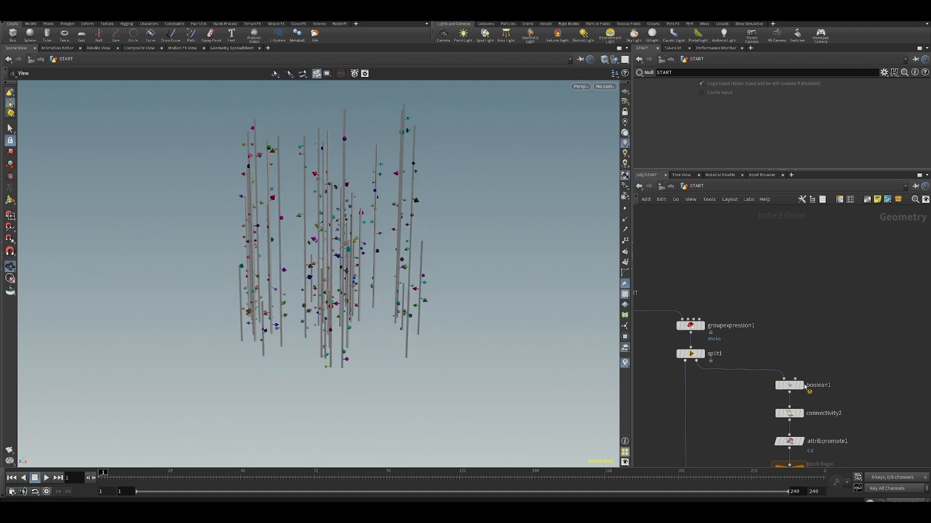
{"action": "middle_click_drag", "start_coordinate": [783, 315], "coordinate": [707, 325]}
{"action": "middle_click_drag", "start_coordinate": [697, 363], "coordinate": [766, 341]}
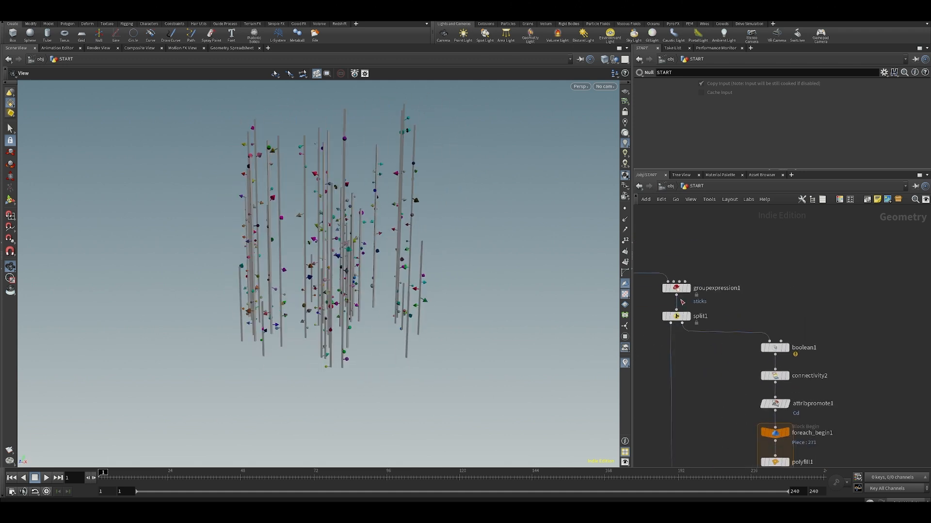
Step: Display groupexpression1 and show its parameters to inspect how the sticks group is defined
{"action": "left_click", "coordinate": [692, 278]}
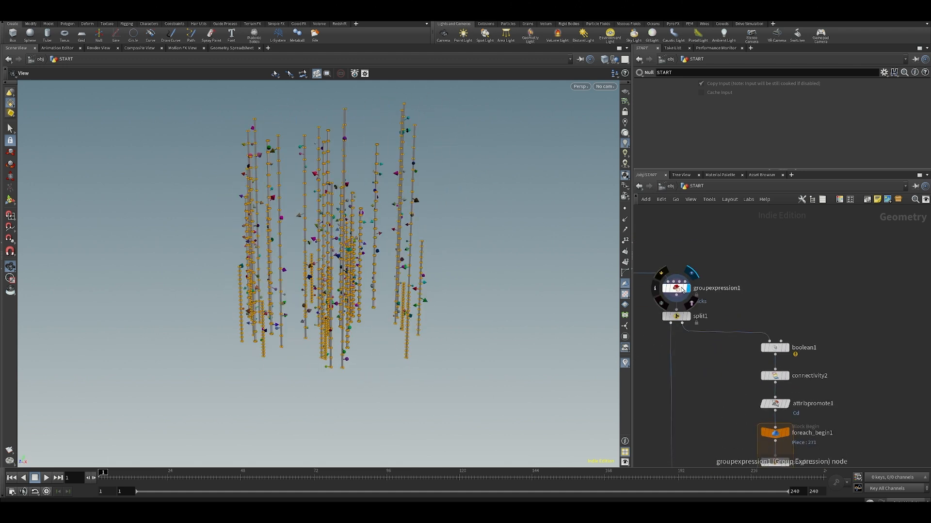
{"action": "left_click", "coordinate": [676, 288]}
{"action": "mouse_move", "coordinate": [732, 317]}
{"action": "middle_mouse_down"}
{"action": "mouse_move", "coordinate": [750, 259]}
{"action": "mouse_move", "coordinate": [733, 312]}
{"action": "middle_mouse_up"}
{"action": "scroll", "coordinate": [741, 318], "scroll_direction": "up", "scroll_amount": 1}
{"action": "scroll", "coordinate": [753, 283], "scroll_direction": "down", "scroll_amount": 6}
{"action": "scroll", "coordinate": [702, 269], "scroll_direction": "up", "scroll_amount": 2}
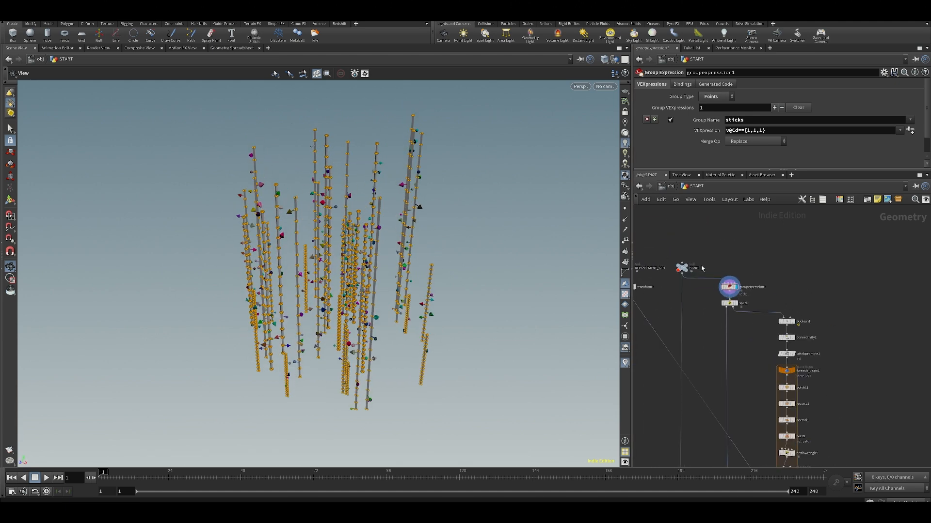
Step: Compare the START null with groupexpression1 and examine the highlighted stick points up close
{"action": "scroll", "coordinate": [698, 264], "scroll_direction": "up", "scroll_amount": 3}
{"action": "middle_click_drag", "start_coordinate": [668, 253], "coordinate": [700, 252]}
{"action": "scroll", "coordinate": [720, 251], "scroll_direction": "up", "scroll_amount": 2}
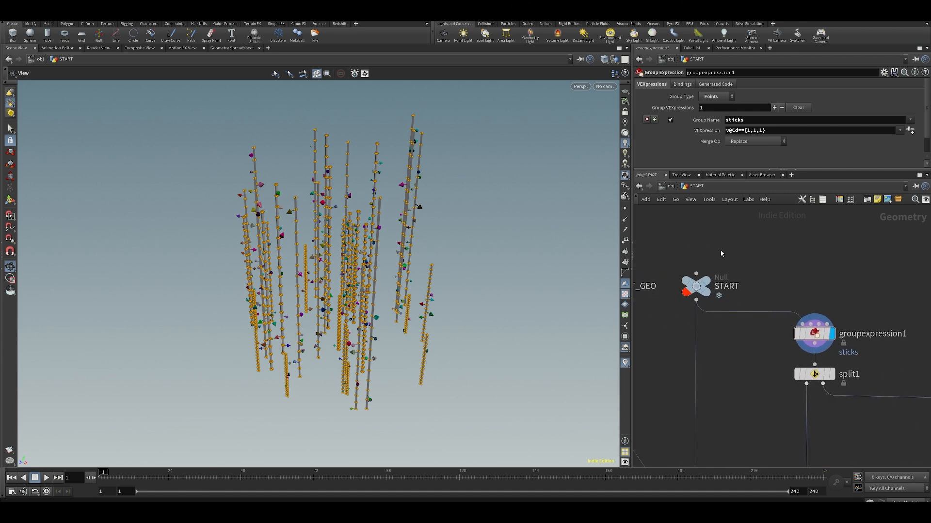
{"action": "scroll", "coordinate": [721, 251], "scroll_direction": "down", "scroll_amount": 2}
{"action": "left_click", "coordinate": [716, 263]}
{"action": "middle_click_drag", "start_coordinate": [783, 266], "coordinate": [700, 258]}
{"action": "scroll", "coordinate": [720, 223], "scroll_direction": "up", "scroll_amount": 2}
{"action": "left_click", "coordinate": [739, 261]}
{"action": "scroll", "coordinate": [411, 277], "scroll_direction": "up", "scroll_amount": 5}
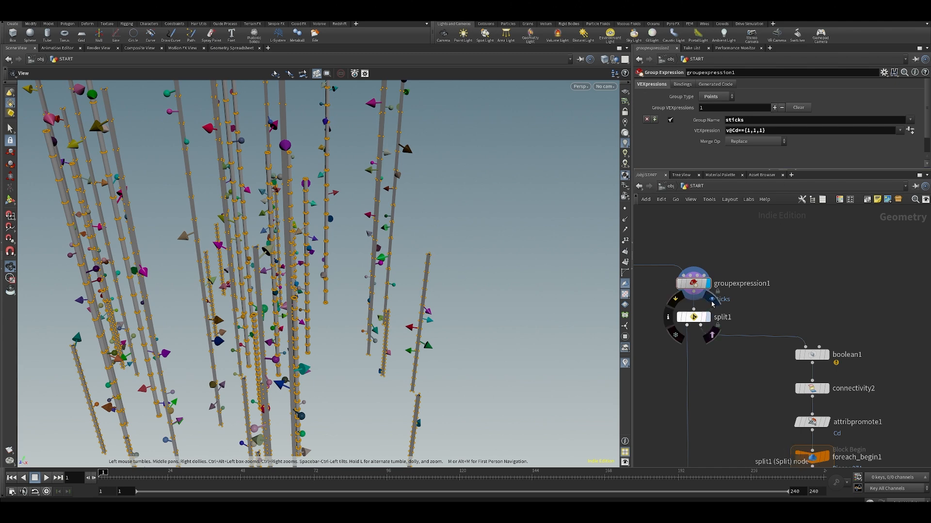
Step: Display split1 and enlarge the parameter area above the network
{"action": "left_click", "coordinate": [707, 318]}
{"action": "mouse_move", "coordinate": [800, 301]}
{"action": "middle_mouse_down"}
{"action": "mouse_move", "coordinate": [804, 263]}
{"action": "mouse_move", "coordinate": [806, 289]}
{"action": "middle_mouse_up"}
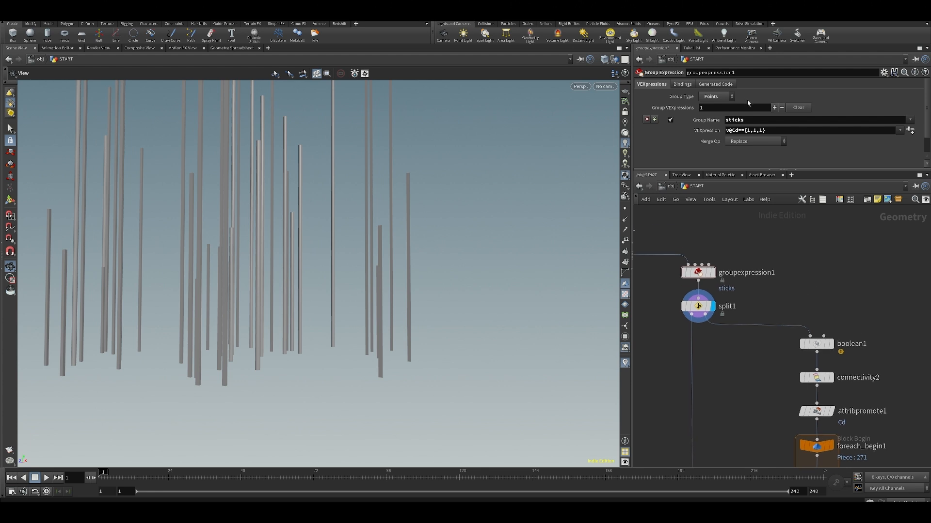
{"action": "left_click_drag", "start_coordinate": [751, 170], "coordinate": [752, 251]}
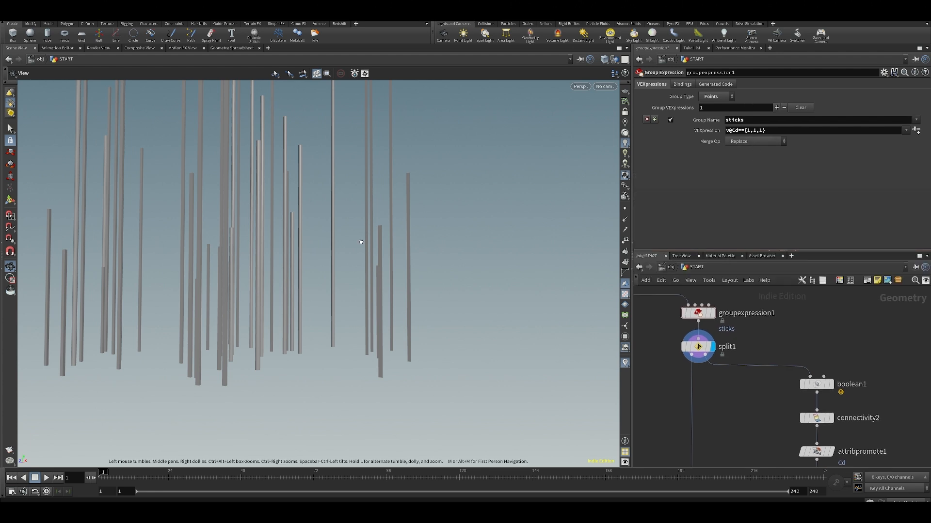
{"action": "left_click_drag", "start_coordinate": [362, 242], "coordinate": [334, 266]}
{"action": "middle_click_drag", "start_coordinate": [764, 354], "coordinate": [772, 365]}
{"action": "scroll", "coordinate": [714, 375], "scroll_direction": "down", "scroll_amount": 3}
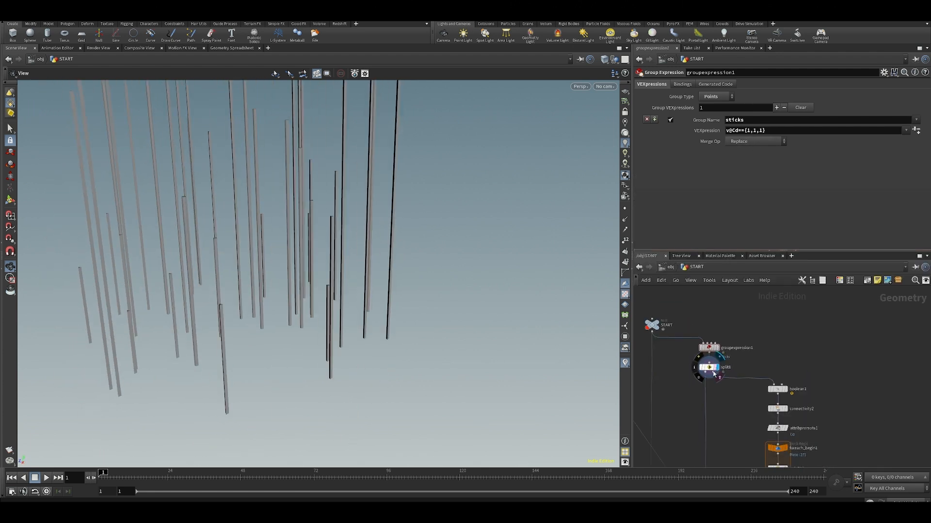
Step: Examine the isolated sticks output by split1, both up close and as a whole
{"action": "left_click_drag", "start_coordinate": [712, 369], "coordinate": [709, 379]}
{"action": "middle_click_drag", "start_coordinate": [709, 378], "coordinate": [716, 354]}
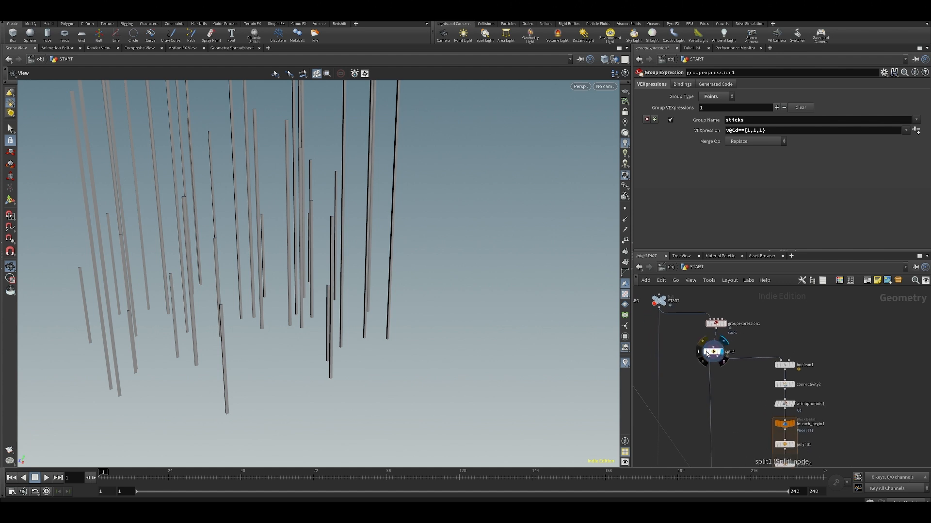
{"action": "left_click_drag", "start_coordinate": [707, 355], "coordinate": [710, 350]}
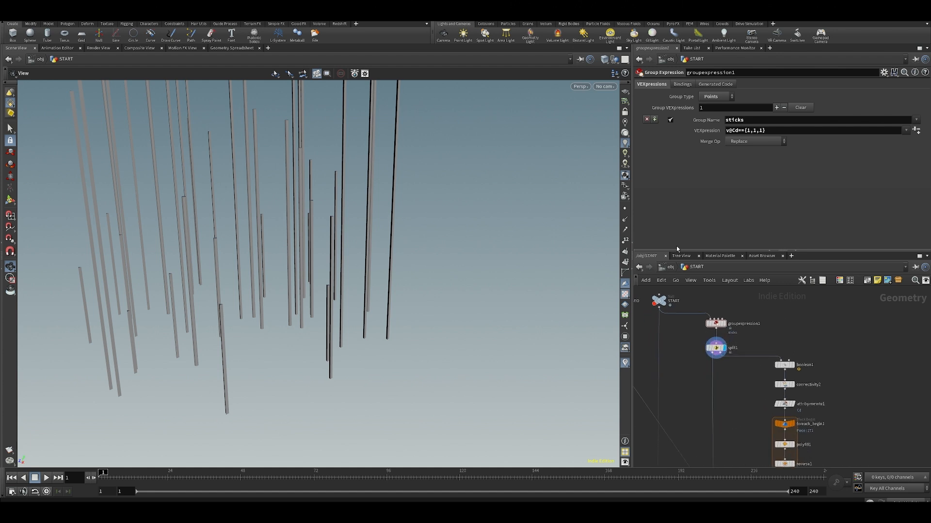
{"action": "scroll", "coordinate": [374, 260], "scroll_direction": "up", "scroll_amount": 5}
{"action": "middle_click_drag", "start_coordinate": [346, 222], "coordinate": [457, 276]}
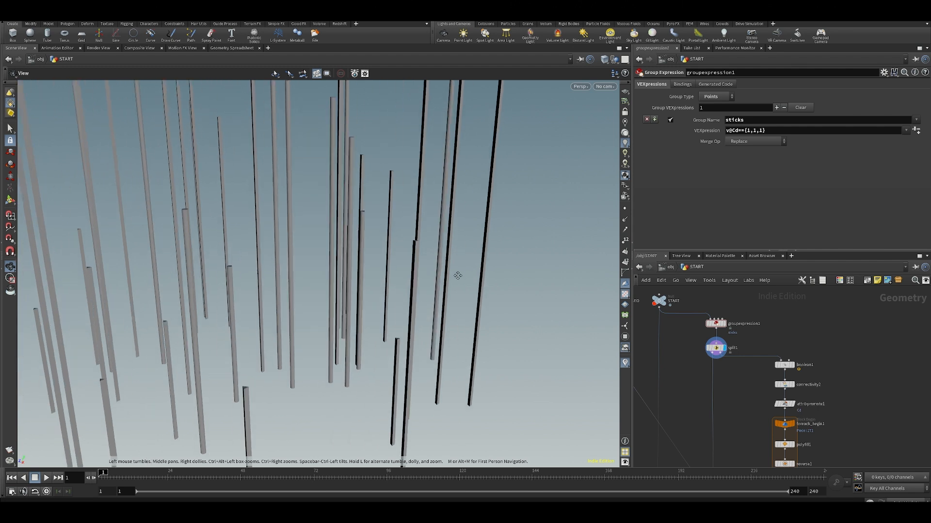
{"action": "scroll", "coordinate": [402, 274], "scroll_direction": "down", "scroll_amount": 6}
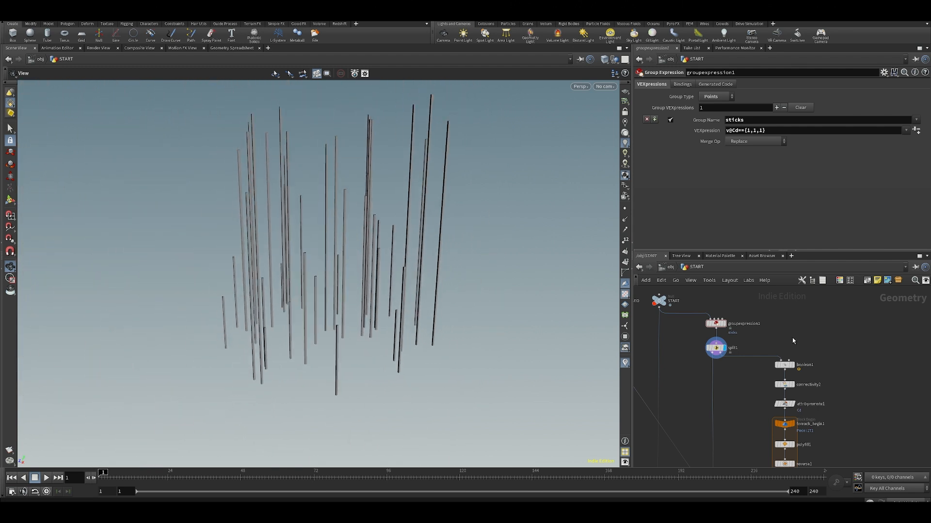
Step: Display boolean1, show its parameters and examine the separated arrow and pin shapes up close
{"action": "scroll", "coordinate": [788, 371], "scroll_direction": "up", "scroll_amount": 5}
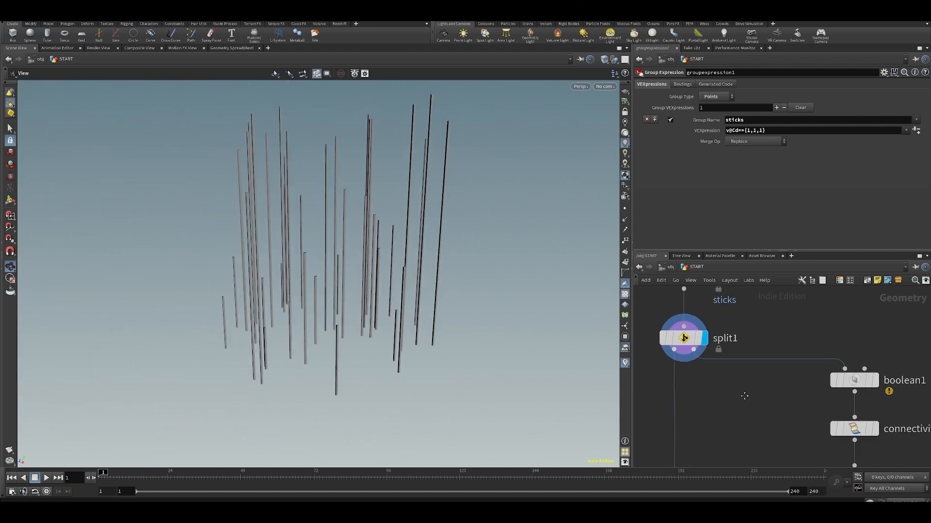
{"action": "left_click", "coordinate": [824, 379]}
{"action": "left_click", "coordinate": [845, 379]}
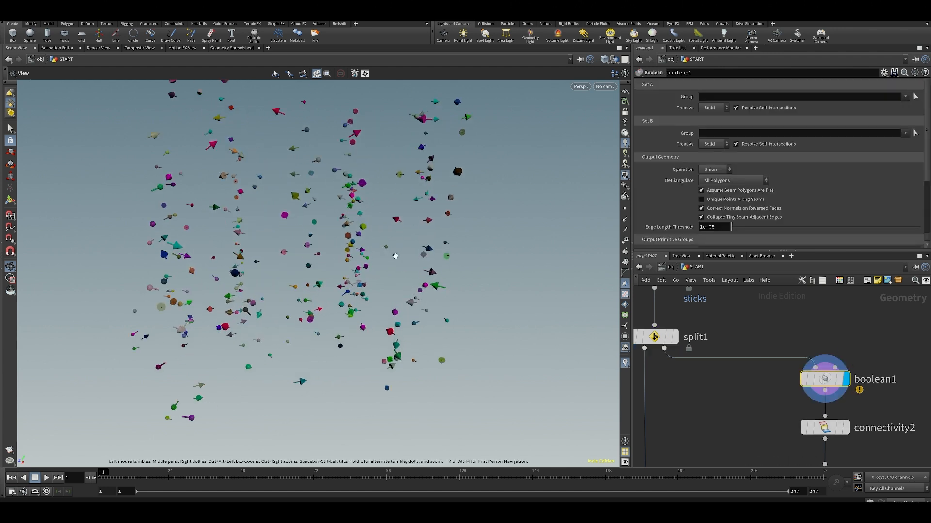
{"action": "right_click_drag", "start_coordinate": [432, 254], "coordinate": [485, 289]}
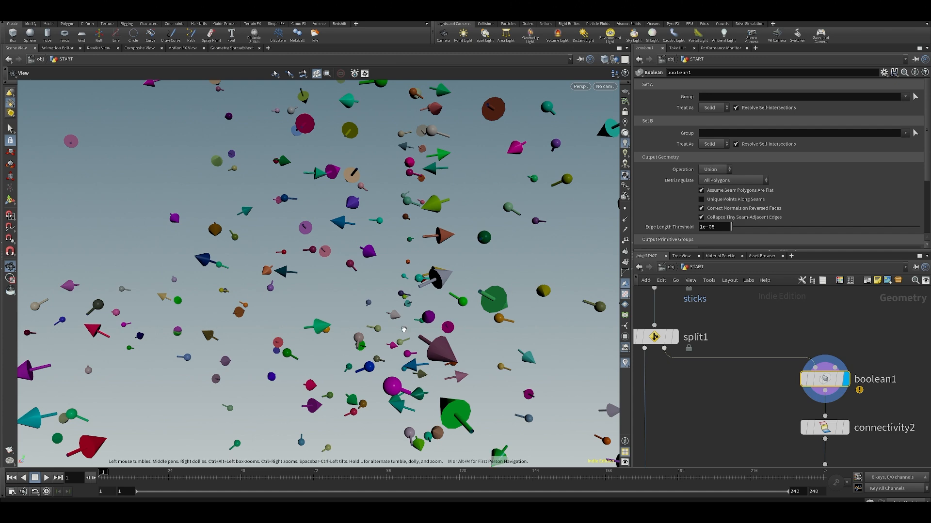
{"action": "middle_click_drag", "start_coordinate": [519, 278], "coordinate": [232, 239]}
{"action": "left_click_drag", "start_coordinate": [425, 270], "coordinate": [541, 297]}
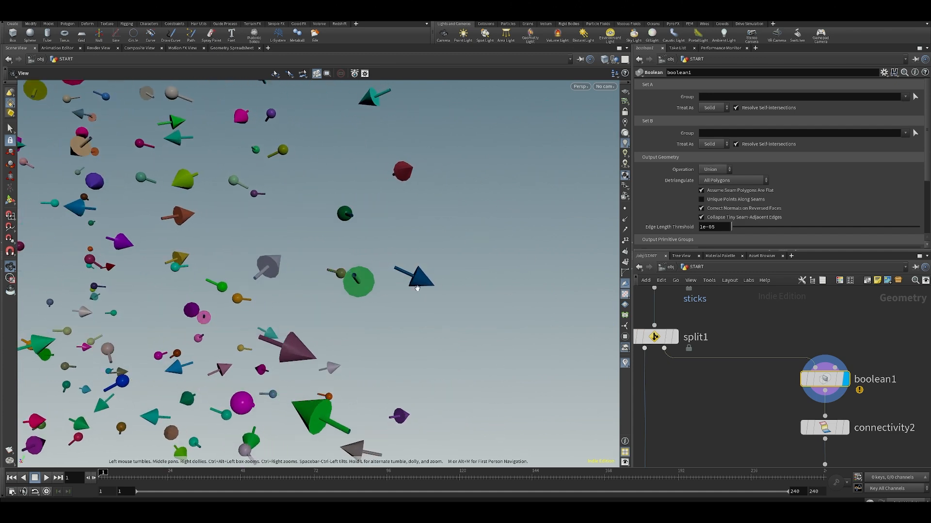
{"action": "left_click_drag", "start_coordinate": [416, 289], "coordinate": [416, 282]}
{"action": "scroll", "coordinate": [449, 303], "scroll_direction": "down", "scroll_amount": 4}
{"action": "scroll", "coordinate": [446, 291], "scroll_direction": "up", "scroll_amount": 5}
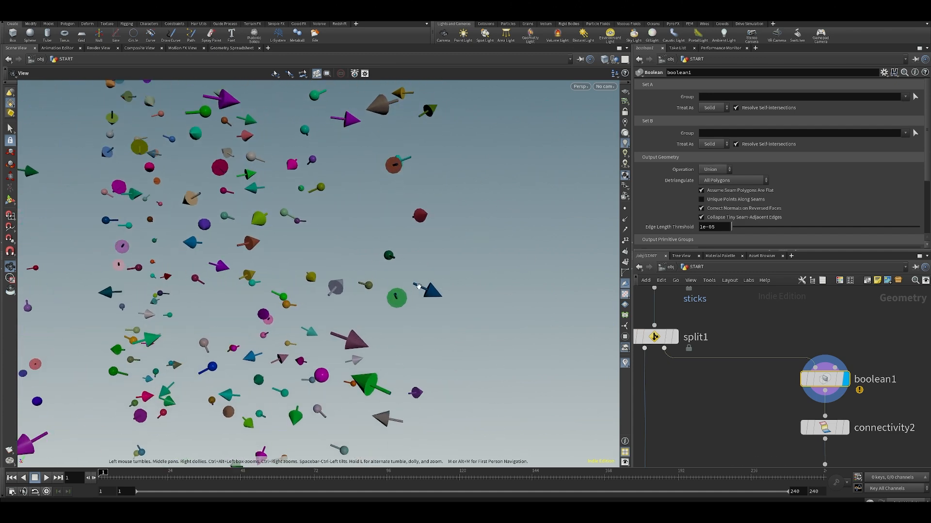
Step: Show split1 again to compare its sticks with the separated shapes
{"action": "key", "text": "s"}
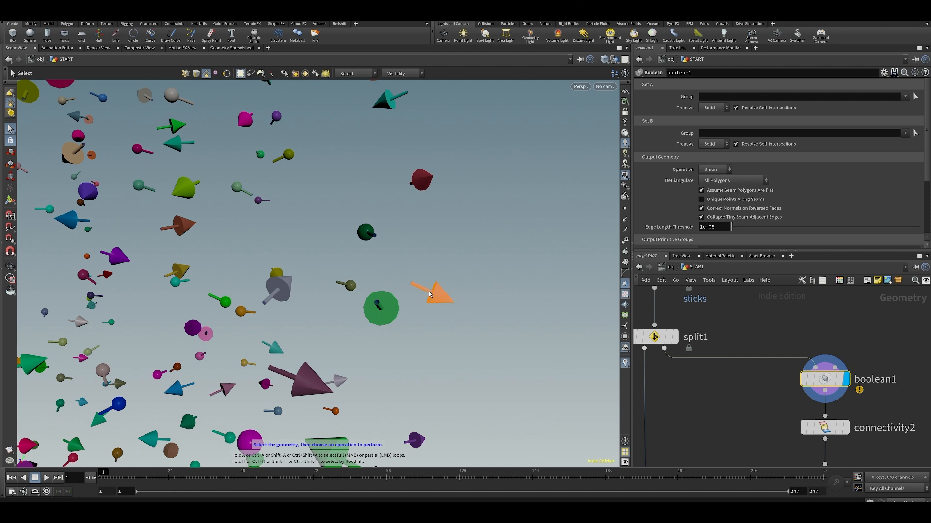
{"action": "left_click", "coordinate": [674, 336]}
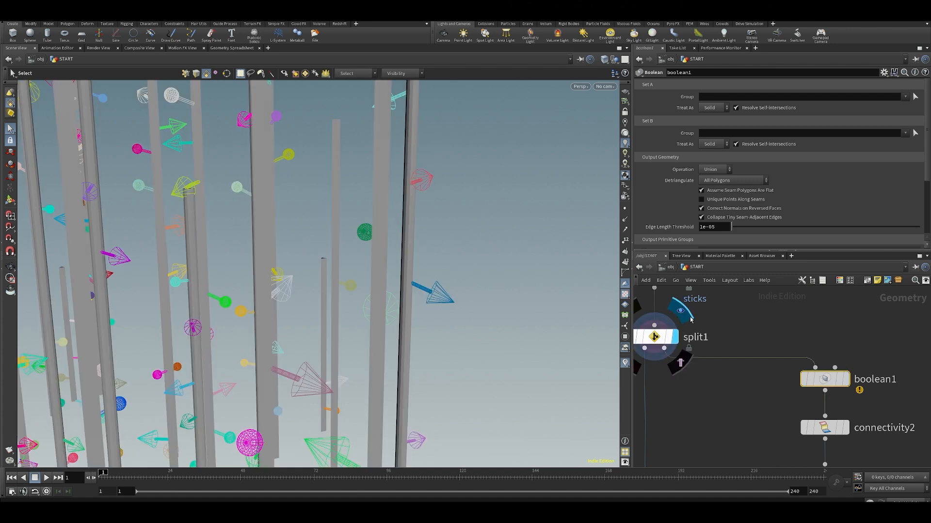
{"action": "middle_click_drag", "start_coordinate": [676, 283], "coordinate": [679, 316]}
{"action": "key", "text": "Escape"}
{"action": "scroll", "coordinate": [768, 370], "scroll_direction": "down", "scroll_amount": 3}
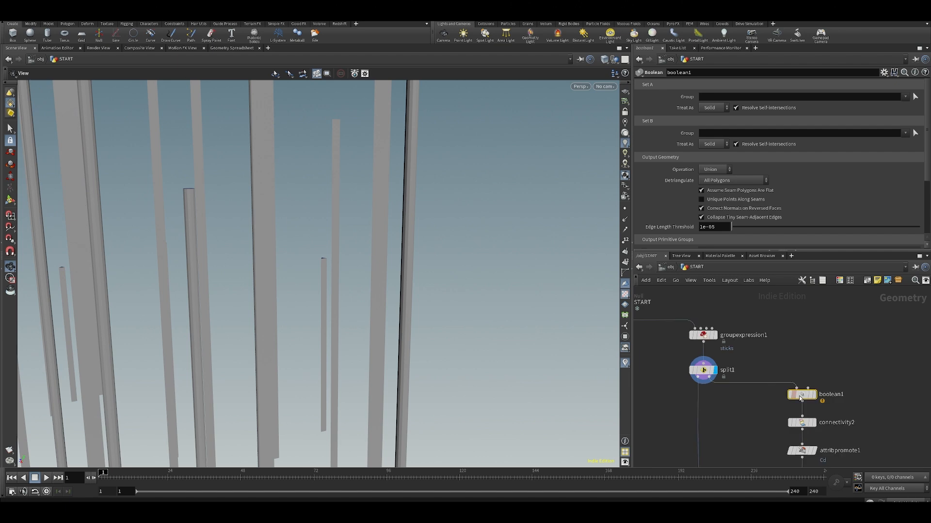
Step: Display boolean1 again and examine its coloured shapes from near and far together with the nodes below it
{"action": "left_click", "coordinate": [816, 383]}
{"action": "left_click_drag", "start_coordinate": [418, 270], "coordinate": [469, 299]}
{"action": "scroll", "coordinate": [419, 269], "scroll_direction": "up", "scroll_amount": 5}
{"action": "left_click_drag", "start_coordinate": [419, 269], "coordinate": [305, 267]}
{"action": "scroll", "coordinate": [789, 430], "scroll_direction": "up", "scroll_amount": 2}
{"action": "middle_click_drag", "start_coordinate": [788, 430], "coordinate": [771, 377]}
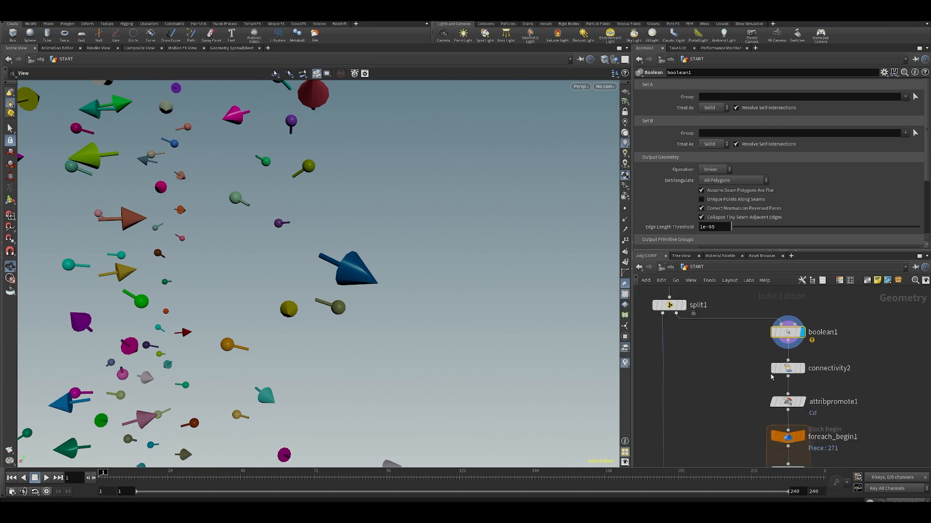
{"action": "scroll", "coordinate": [762, 378], "scroll_direction": "down", "scroll_amount": 3}
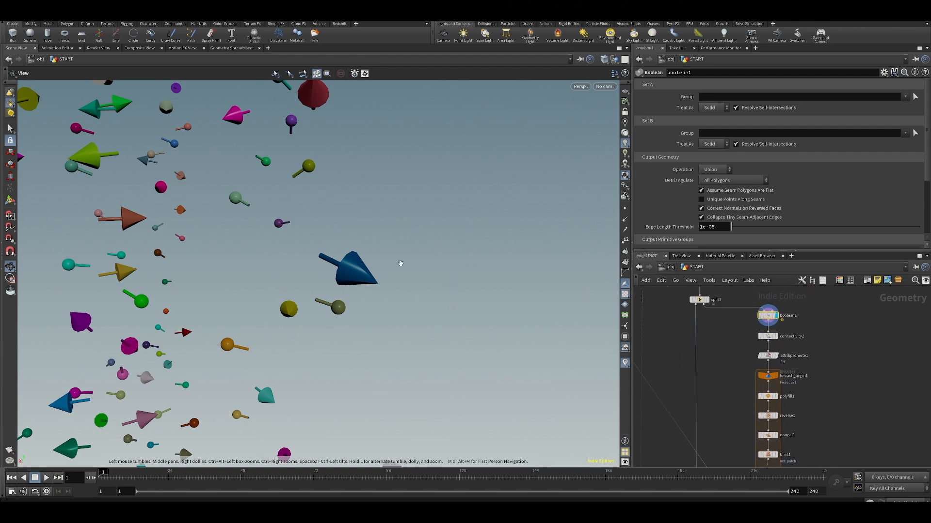
{"action": "scroll", "coordinate": [387, 260], "scroll_direction": "up", "scroll_amount": 1}
{"action": "scroll", "coordinate": [386, 258], "scroll_direction": "down", "scroll_amount": 10}
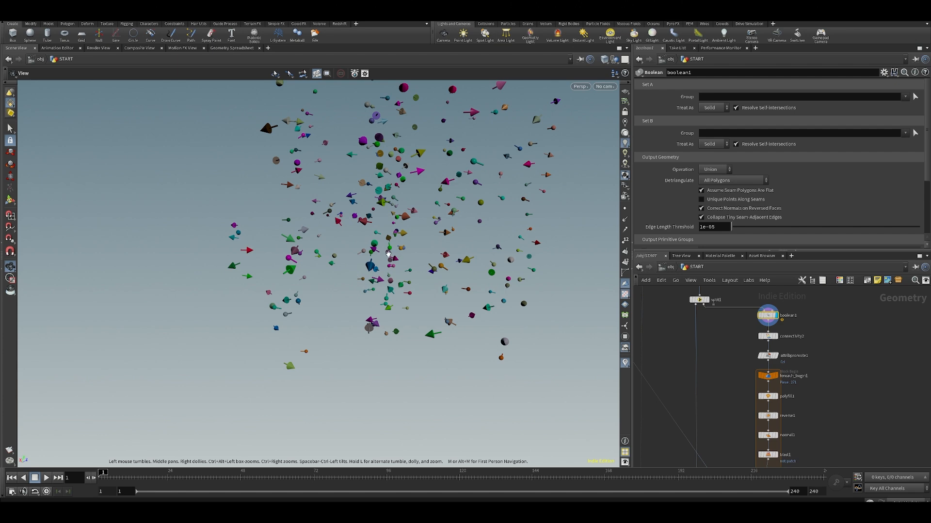
{"action": "left_click_drag", "start_coordinate": [353, 268], "coordinate": [311, 257]}
{"action": "middle_click_drag", "start_coordinate": [301, 248], "coordinate": [364, 299]}
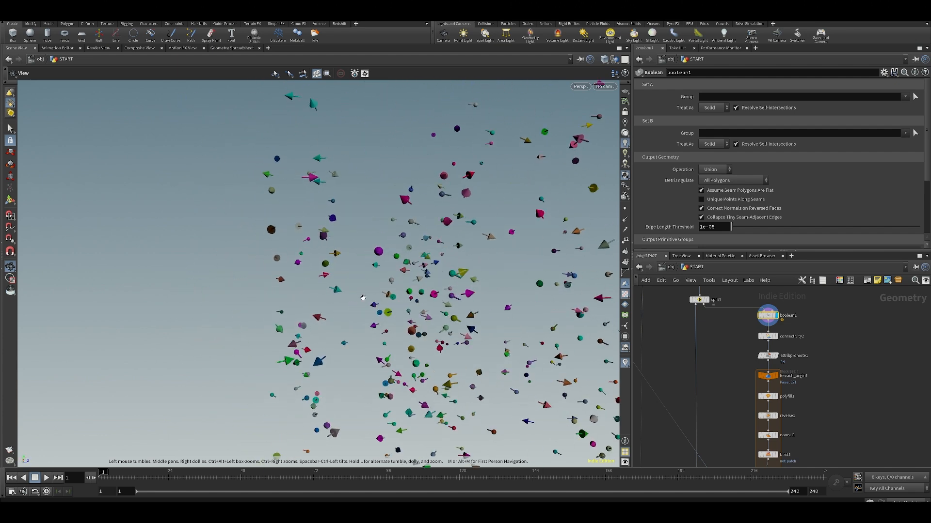
{"action": "scroll", "coordinate": [789, 345], "scroll_direction": "up", "scroll_amount": 2}
Step: Display connectivity2 and show its parameters
{"action": "left_click", "coordinate": [795, 322]}
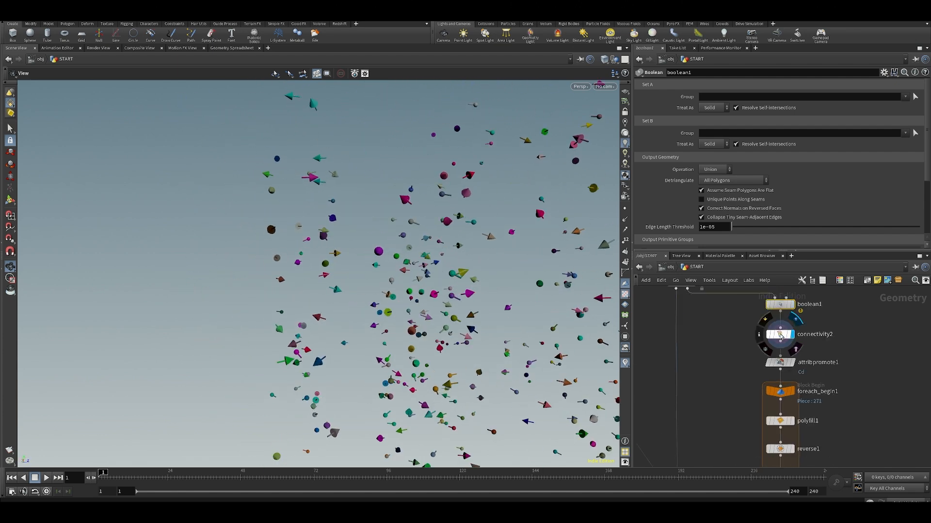
{"action": "left_click", "coordinate": [780, 335]}
{"action": "middle_click_drag", "start_coordinate": [429, 276], "coordinate": [339, 215]}
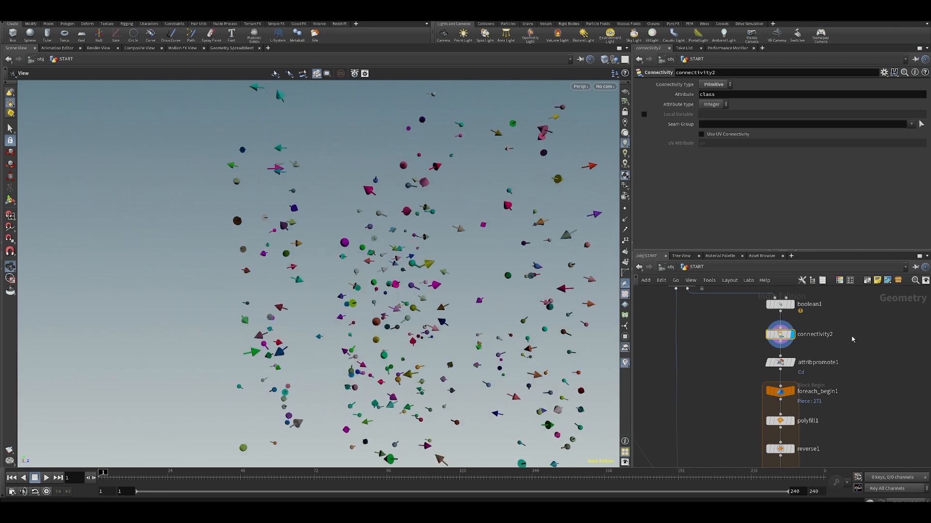
Step: Display attribpromote1 and recheck the parameters of boolean1 and connectivity2 above it
{"action": "left_click", "coordinate": [780, 305]}
{"action": "middle_click_drag", "start_coordinate": [780, 322], "coordinate": [727, 350]}
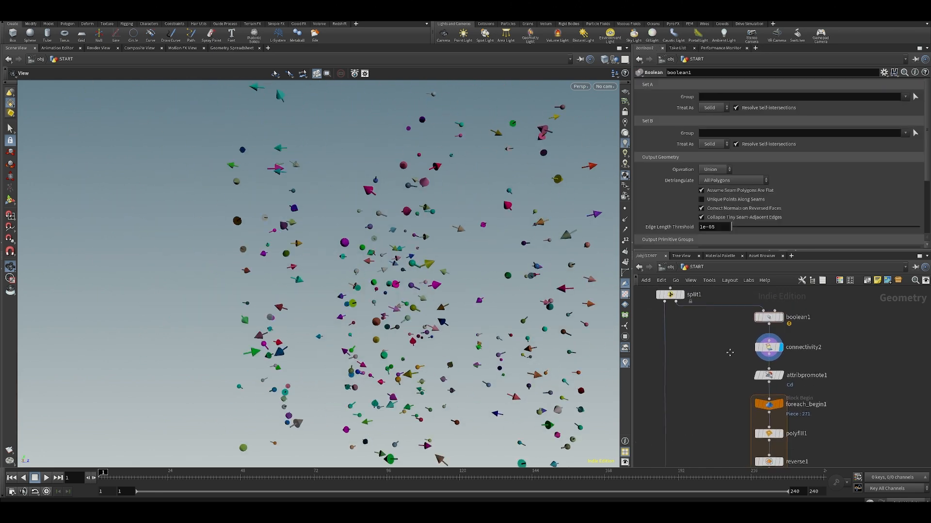
{"action": "middle_click_drag", "start_coordinate": [727, 398], "coordinate": [719, 358]}
{"action": "left_click", "coordinate": [771, 338]}
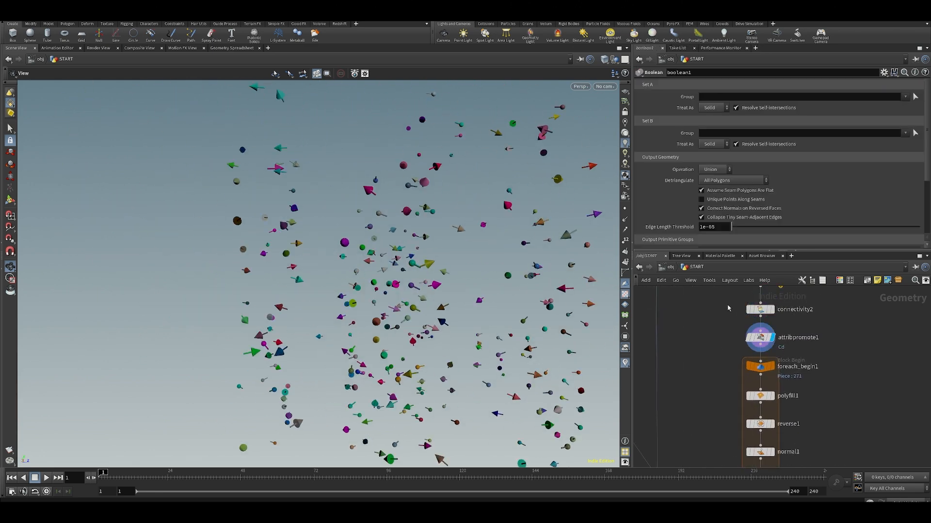
{"action": "left_click", "coordinate": [760, 310]}
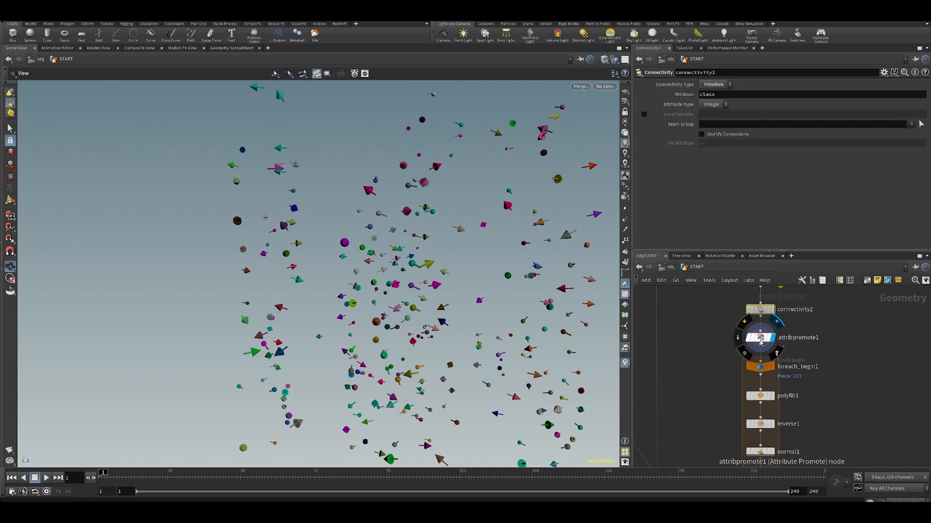
Step: Display polyfill1, reverse1, normal1 and blast1 in turn, examining the single loop piece and the nodes' parameters
{"action": "middle_click_drag", "start_coordinate": [771, 403], "coordinate": [777, 343]}
{"action": "left_click", "coordinate": [776, 338]}
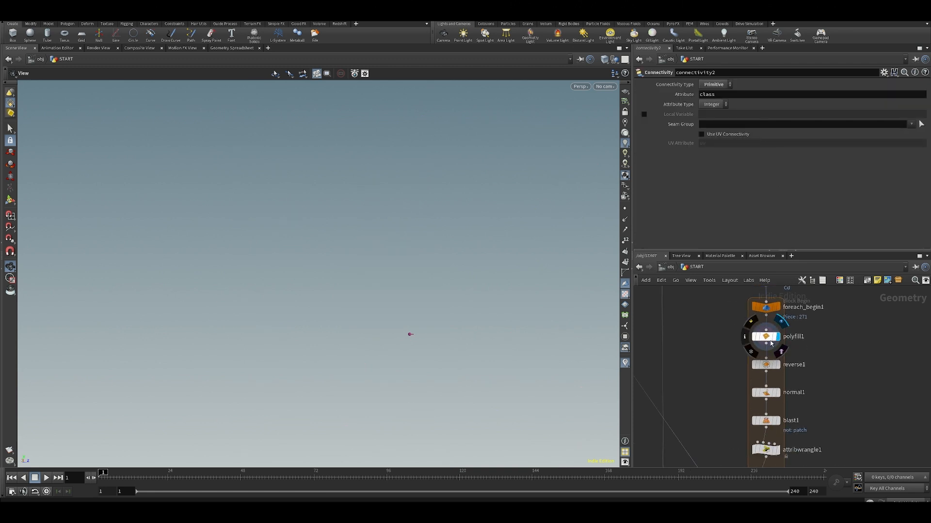
{"action": "left_click", "coordinate": [777, 364]}
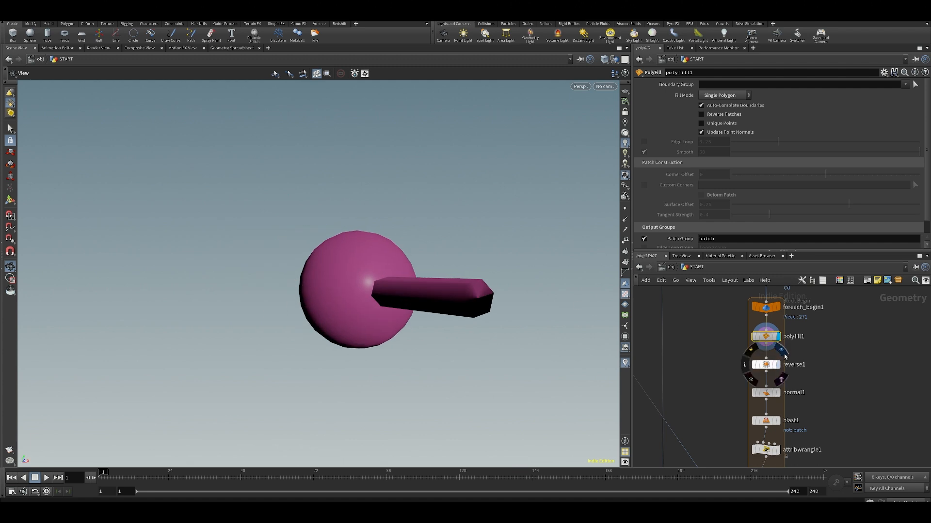
{"action": "left_click", "coordinate": [778, 392]}
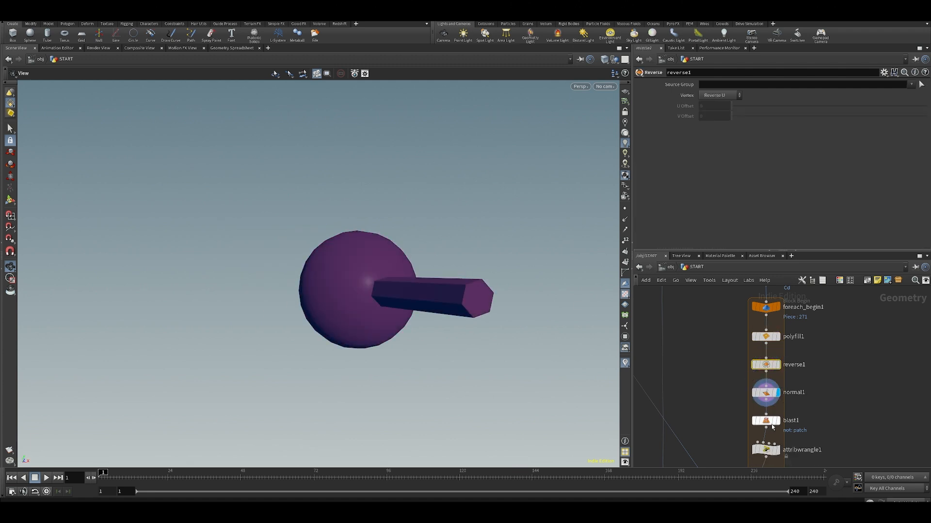
{"action": "left_click", "coordinate": [777, 420]}
{"action": "middle_click_drag", "start_coordinate": [833, 404], "coordinate": [820, 353]}
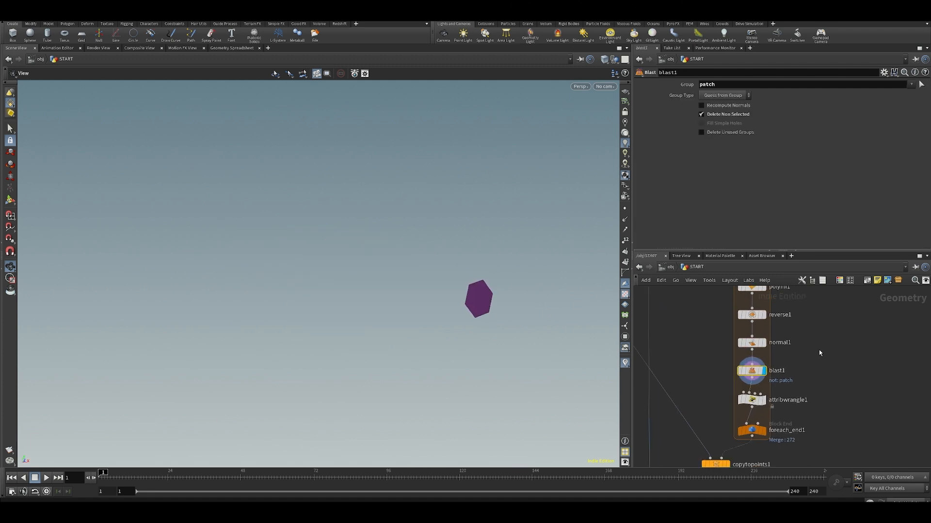
Step: Display attribwrangle1 with point display turned on and examine its single point and its VEX code
{"action": "left_click", "coordinate": [760, 401]}
{"action": "key", "text": "f"}
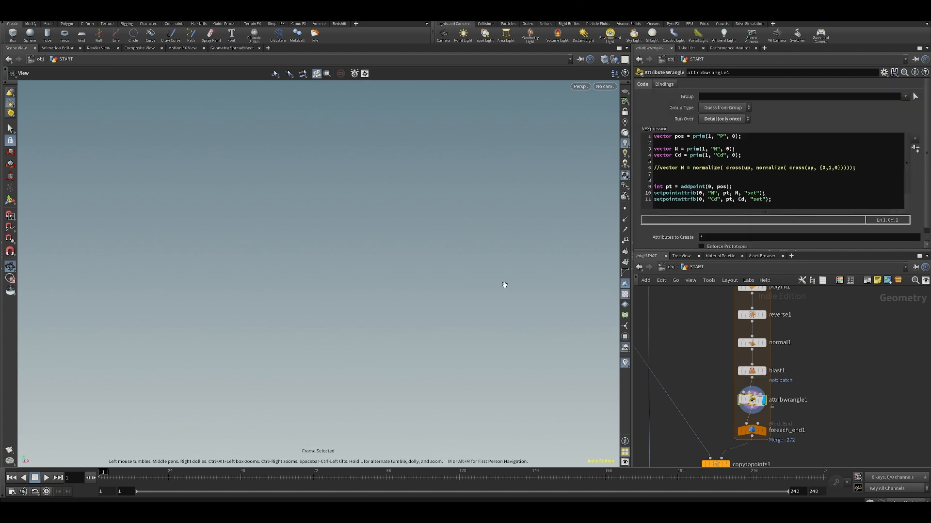
{"action": "left_click", "coordinate": [625, 210]}
{"action": "left_click_drag", "start_coordinate": [453, 240], "coordinate": [353, 255]}
{"action": "left_click", "coordinate": [624, 220]}
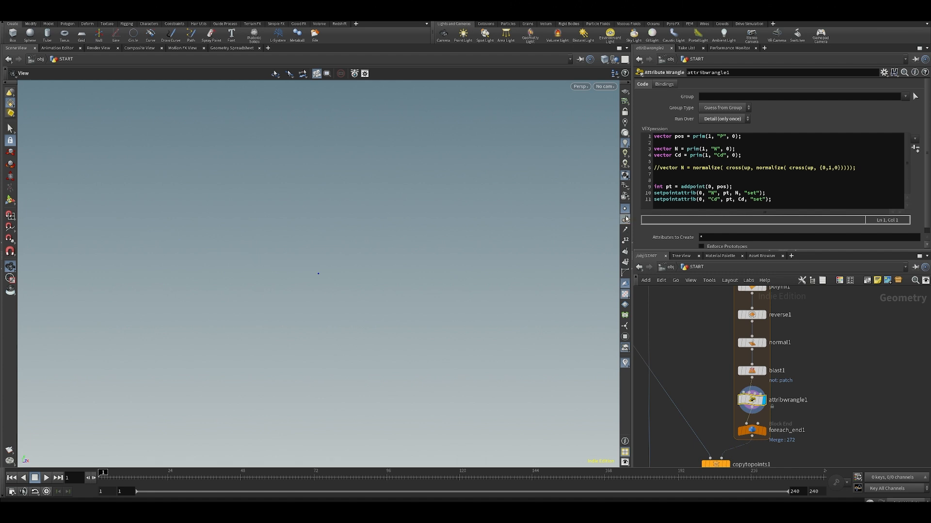
{"action": "middle_click_drag", "start_coordinate": [382, 251], "coordinate": [445, 224]}
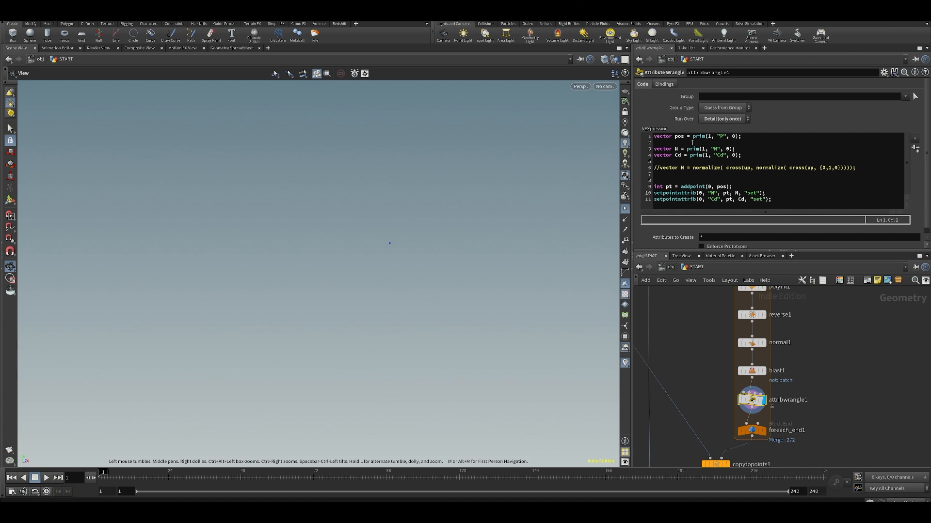
{"action": "middle_click_drag", "start_coordinate": [812, 335], "coordinate": [805, 342]}
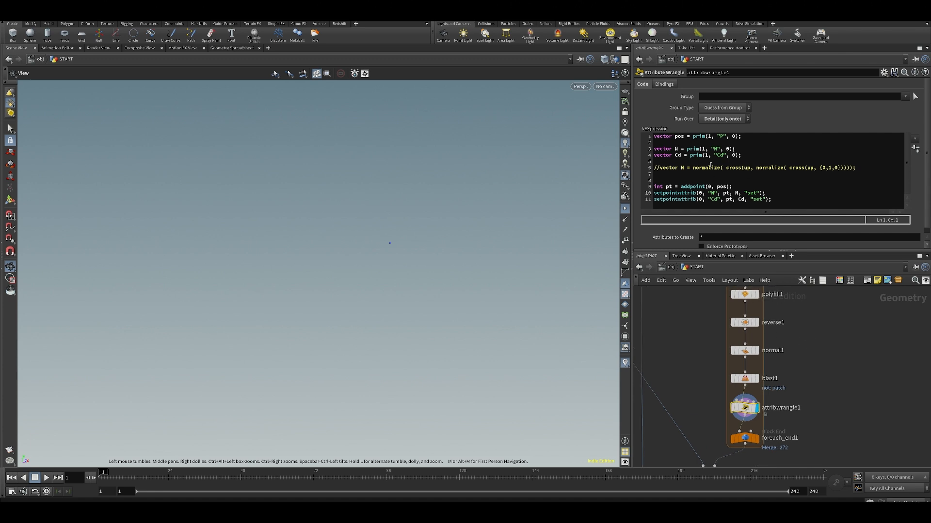
{"action": "left_click_drag", "start_coordinate": [670, 137], "coordinate": [688, 139]}
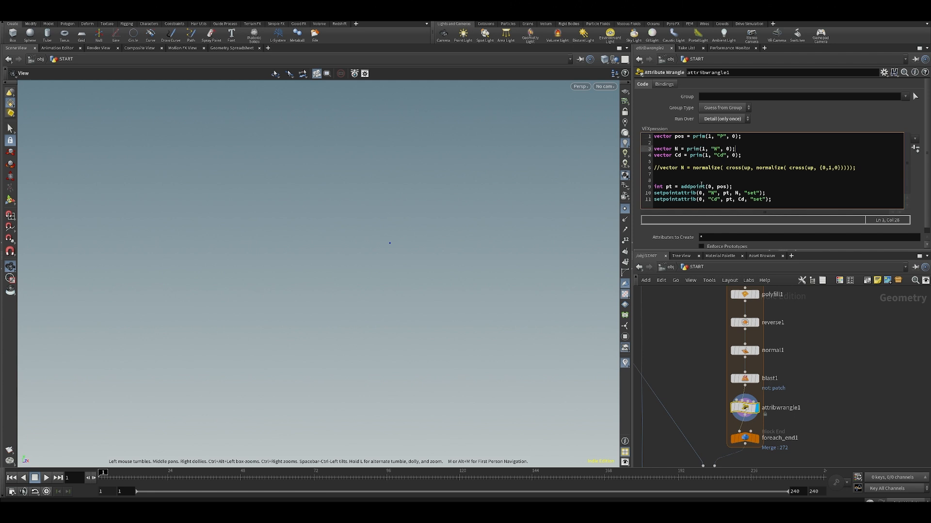
Step: Display blast1 again with its parameters and examine the hexagonal patch from the front and the side
{"action": "left_click", "coordinate": [756, 378]}
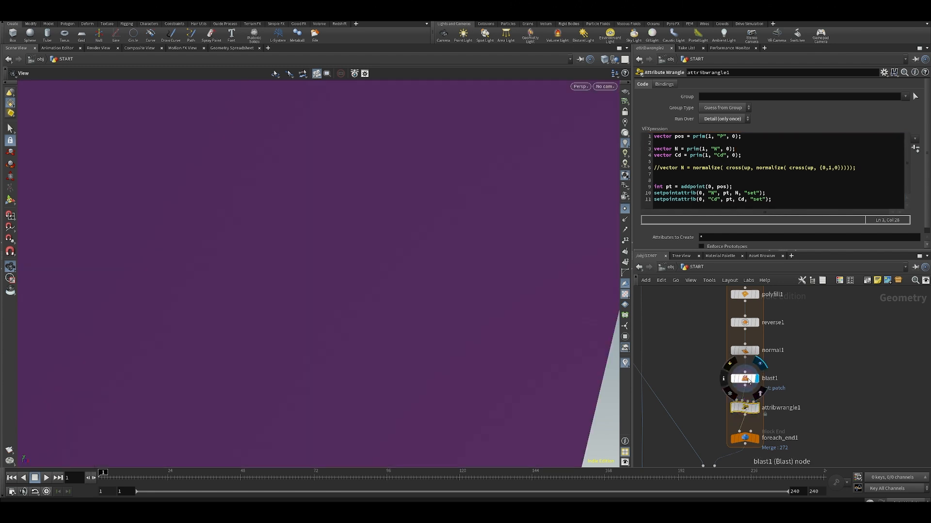
{"action": "left_click", "coordinate": [745, 378]}
{"action": "key", "text": "f"}
{"action": "left_click_drag", "start_coordinate": [425, 273], "coordinate": [557, 279]}
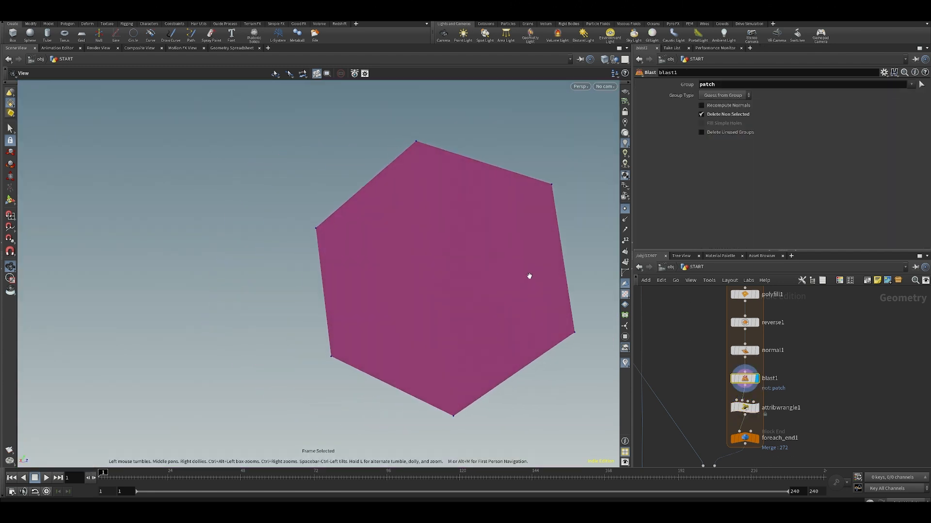
{"action": "scroll", "coordinate": [481, 267], "scroll_direction": "down", "scroll_amount": 5}
{"action": "mouse_move", "coordinate": [469, 276]}
{"action": "left_mouse_down"}
{"action": "mouse_move", "coordinate": [398, 267]}
{"action": "mouse_move", "coordinate": [422, 260]}
{"action": "mouse_move", "coordinate": [476, 284]}
{"action": "left_mouse_up"}
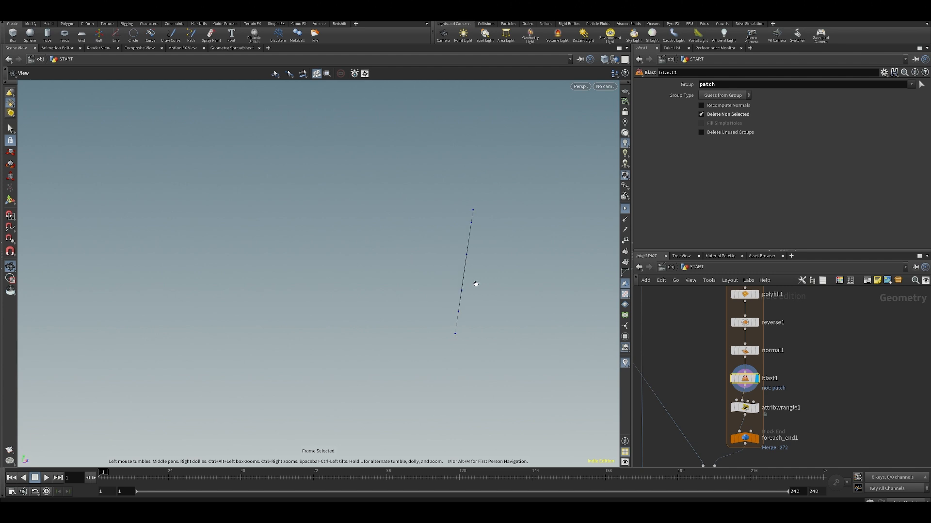
Step: Display attribwrangle1 again and turn on point normals to inspect the direction of its point
{"action": "left_click", "coordinate": [757, 407]}
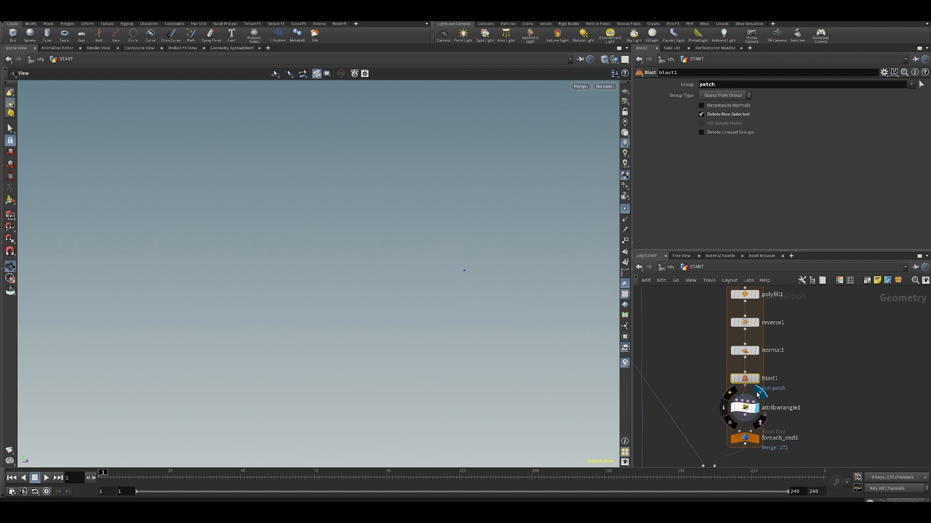
{"action": "left_click", "coordinate": [745, 407]}
{"action": "left_click", "coordinate": [625, 219]}
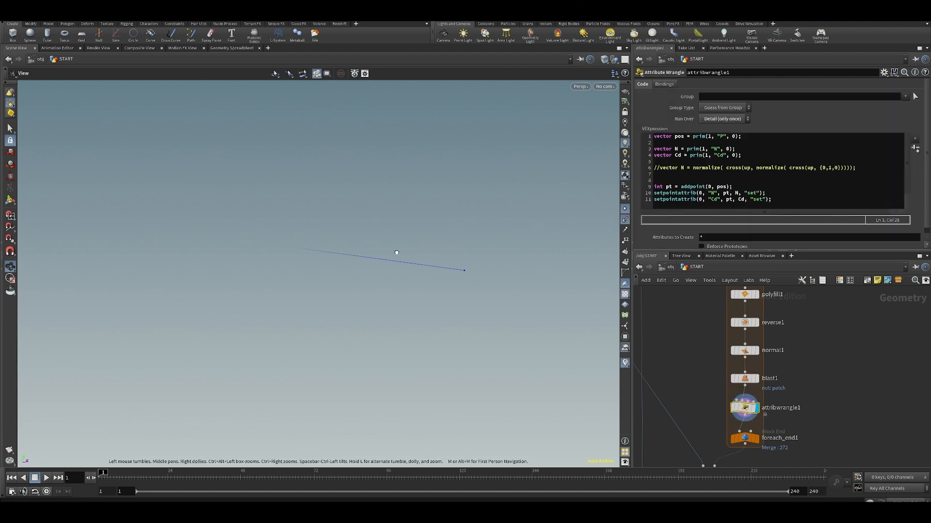
Step: Display copytopoints1, show its parameters and examine the copied teapots and the end of the node network
{"action": "middle_click_drag", "start_coordinate": [796, 342], "coordinate": [789, 279]}
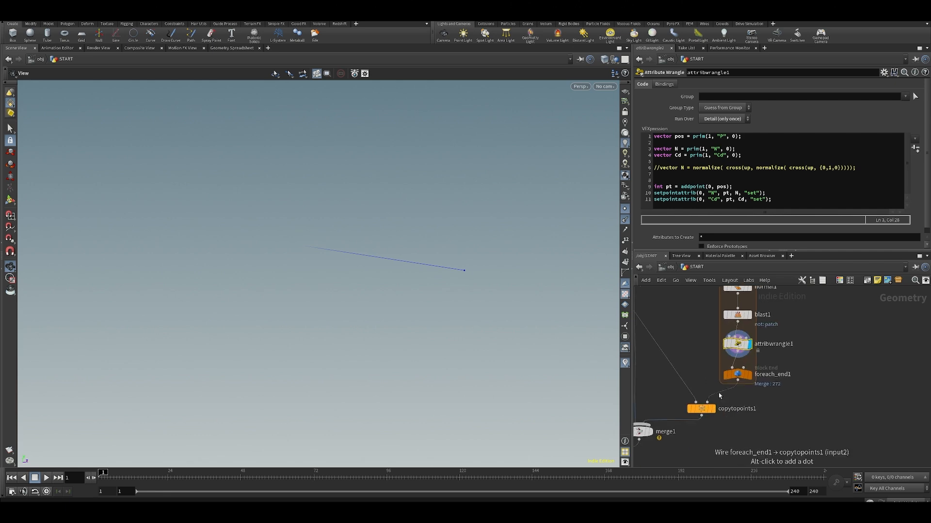
{"action": "left_click", "coordinate": [718, 397]}
{"action": "left_click", "coordinate": [701, 408]}
{"action": "scroll", "coordinate": [434, 276], "scroll_direction": "down", "scroll_amount": 8}
{"action": "scroll", "coordinate": [727, 371], "scroll_direction": "down", "scroll_amount": 5}
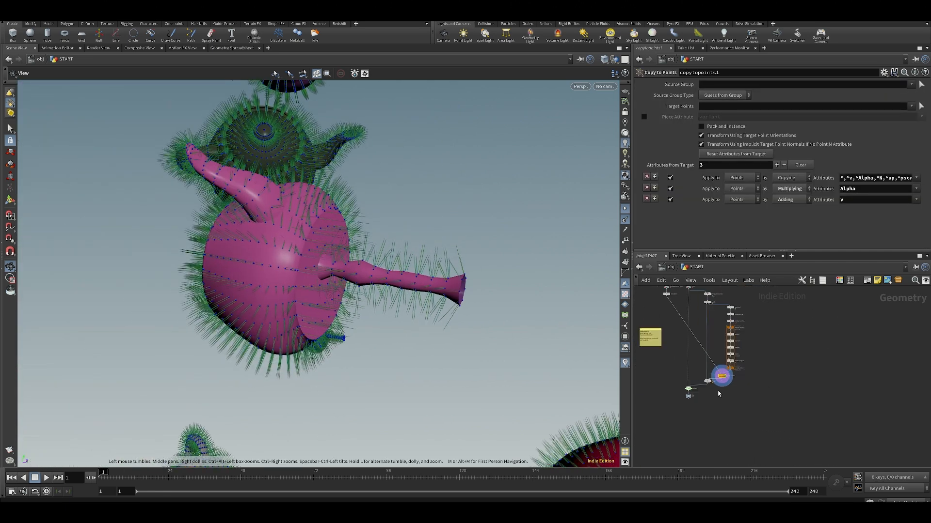
{"action": "scroll", "coordinate": [693, 383], "scroll_direction": "up", "scroll_amount": 4}
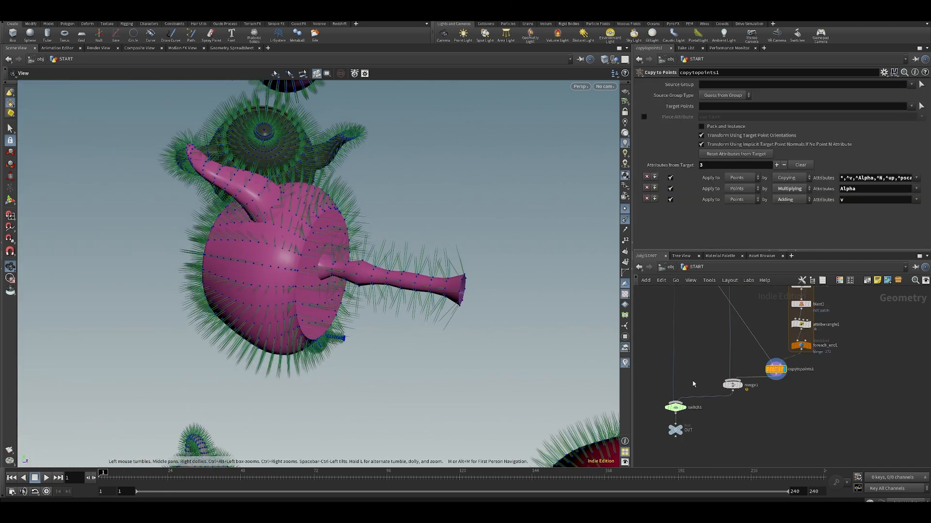
Step: Display the OUT null without points and normals, and examine the teapots on the sticks from near and far
{"action": "left_click", "coordinate": [685, 430]}
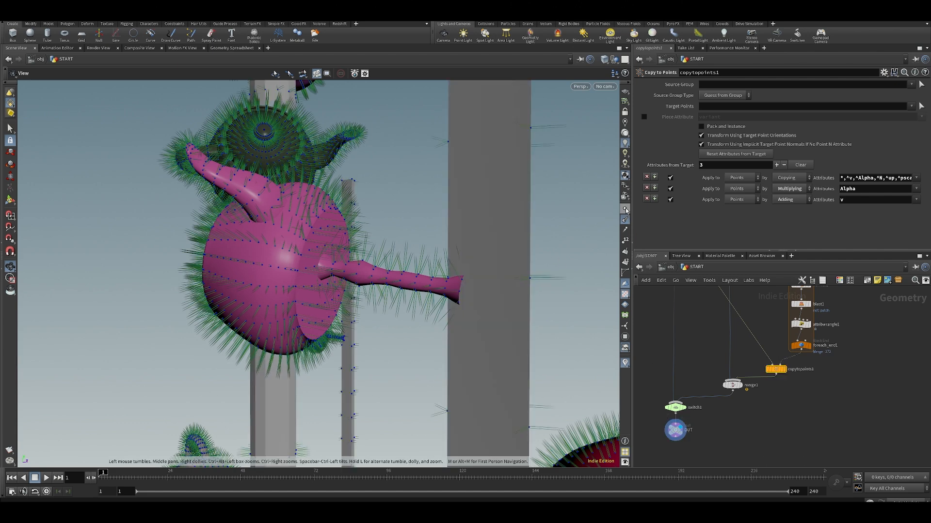
{"action": "scroll", "coordinate": [577, 221], "scroll_direction": "down", "scroll_amount": 3}
{"action": "scroll", "coordinate": [422, 216], "scroll_direction": "down", "scroll_amount": 15}
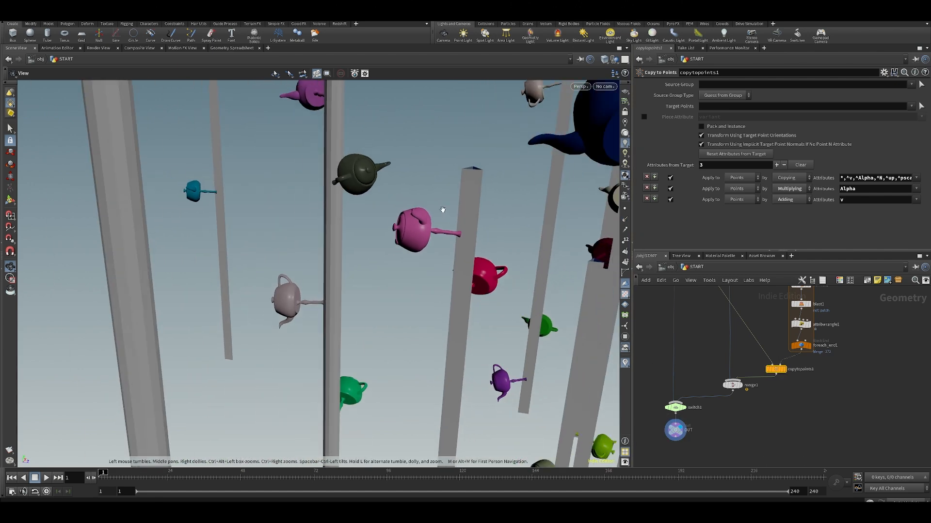
{"action": "left_click_drag", "start_coordinate": [494, 240], "coordinate": [355, 245]}
{"action": "scroll", "coordinate": [359, 279], "scroll_direction": "up", "scroll_amount": 4}
{"action": "middle_click_drag", "start_coordinate": [355, 246], "coordinate": [378, 306]}
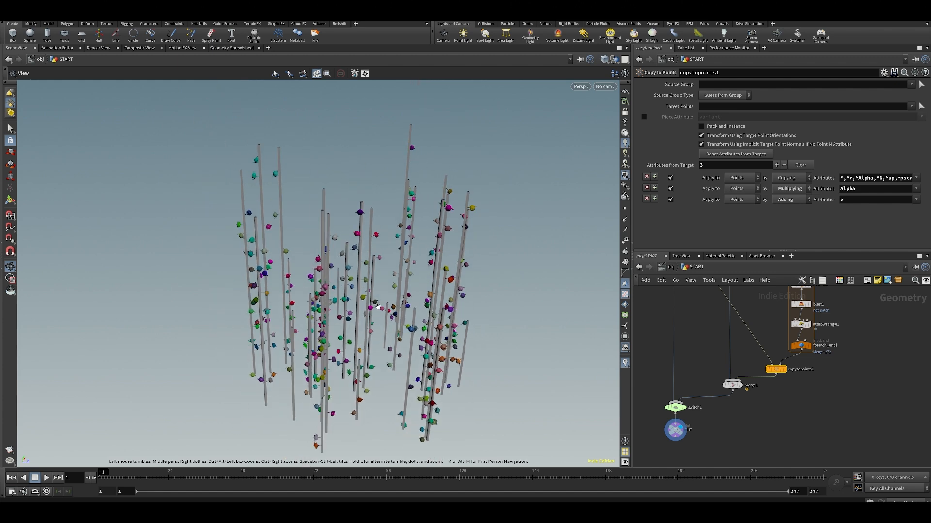
{"action": "left_click_drag", "start_coordinate": [485, 258], "coordinate": [364, 299]}
{"action": "scroll", "coordinate": [367, 300], "scroll_direction": "up", "scroll_amount": 4}
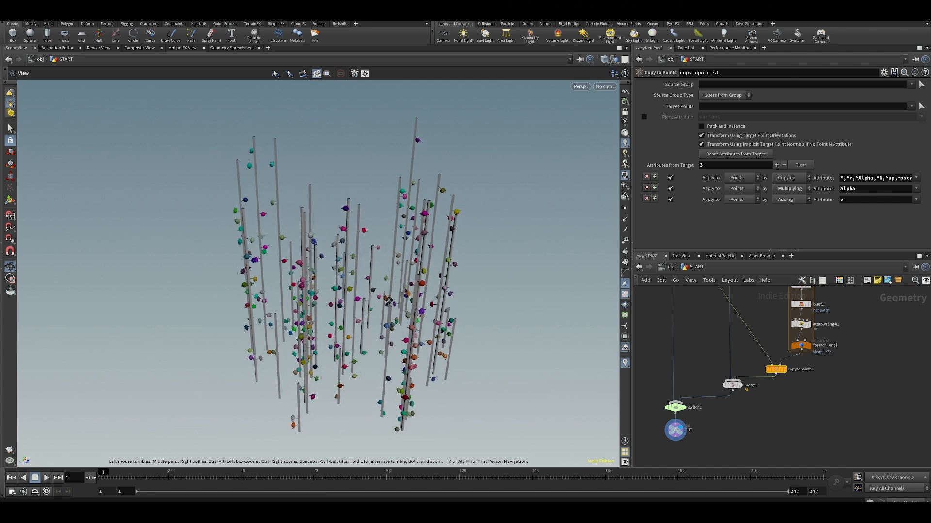
{"action": "middle_click_drag", "start_coordinate": [371, 300], "coordinate": [354, 299]}
Step: Open the submitted scene file whose name ends in ProceduralPuzzles_Advanced-1_Geoswapping.hiplc
{"action": "left_click", "coordinate": [9, 15]}
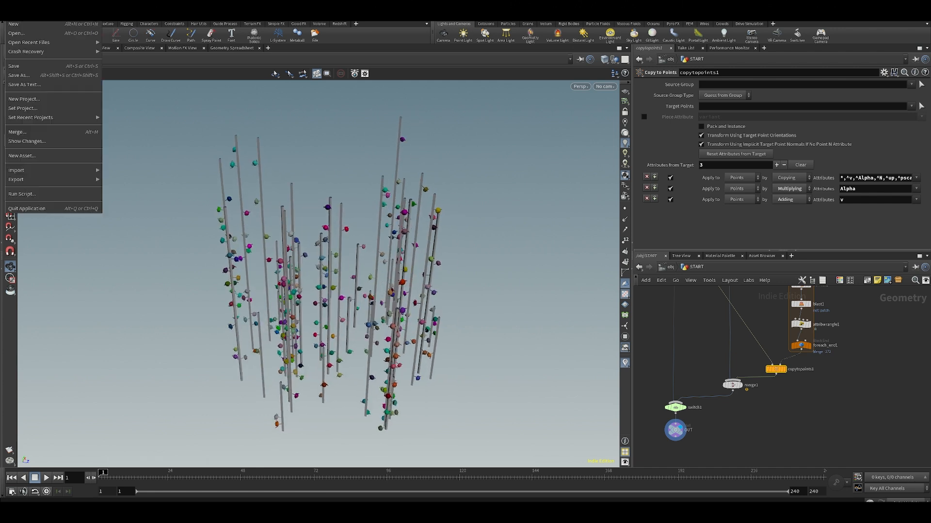
{"action": "left_click", "coordinate": [22, 33]}
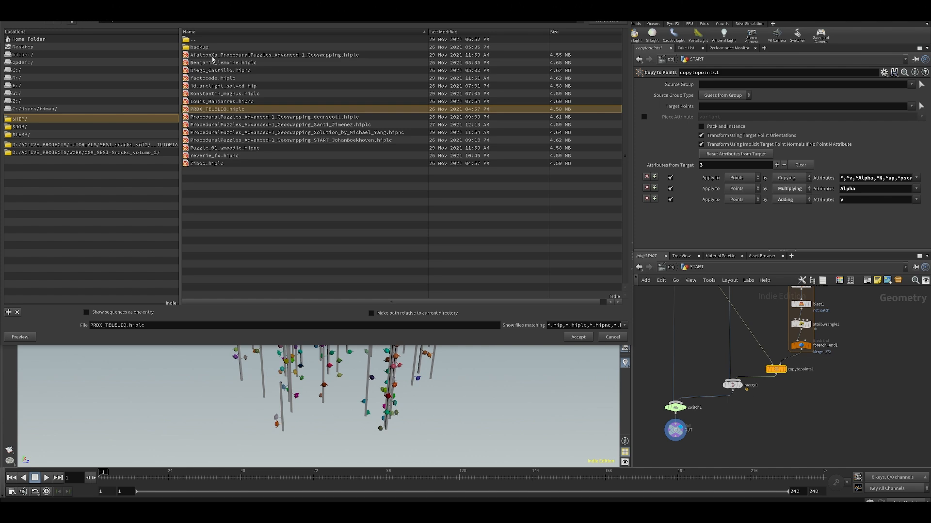
{"action": "left_click", "coordinate": [269, 55]}
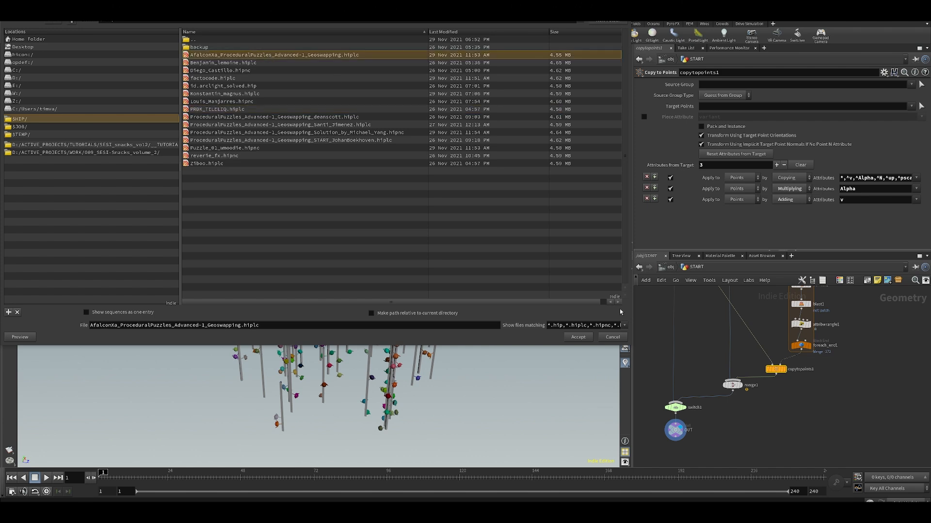
{"action": "left_click", "coordinate": [577, 337]}
{"action": "left_click", "coordinate": [590, 347]}
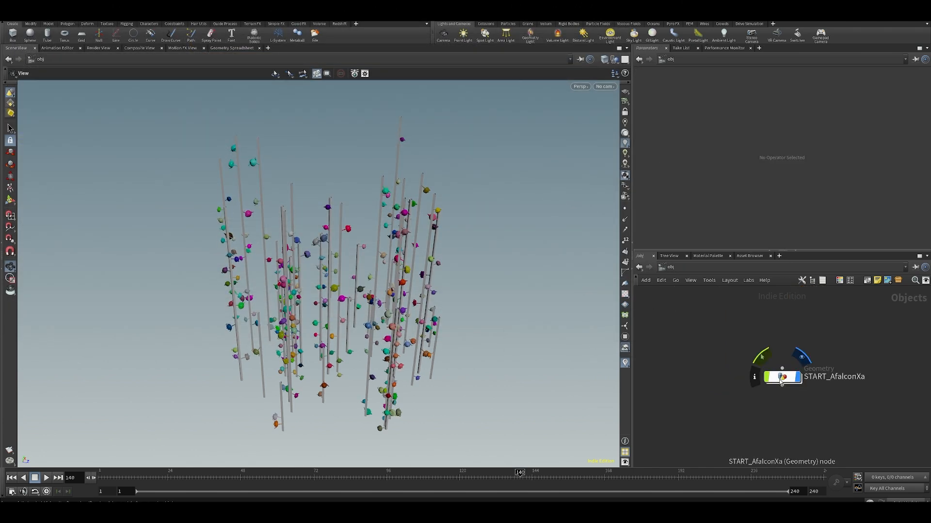
Step: Enter the scene's only geometry object, enlarge the network editor and examine the node chain from START to merge1
{"action": "double_click", "coordinate": [781, 377]}
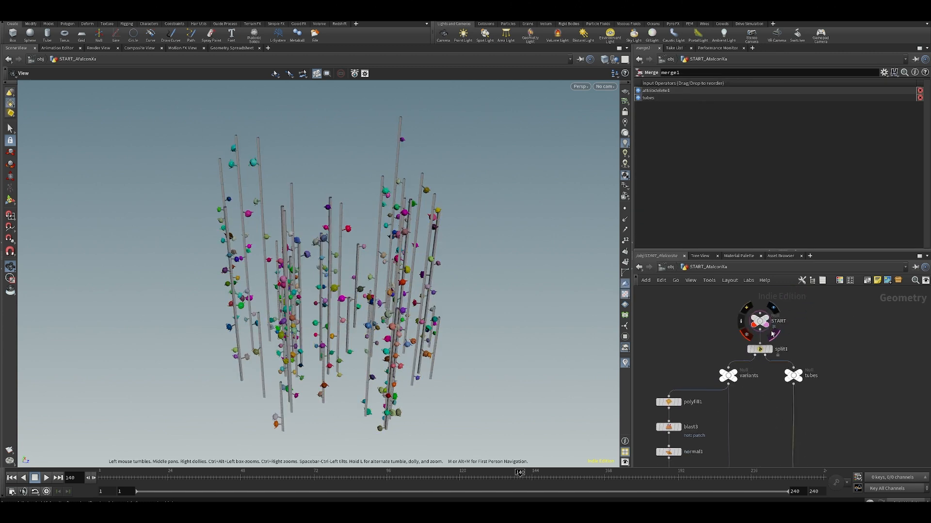
{"action": "left_click_drag", "start_coordinate": [720, 252], "coordinate": [720, 172]}
{"action": "middle_click_drag", "start_coordinate": [769, 365], "coordinate": [734, 281]}
{"action": "scroll", "coordinate": [737, 271], "scroll_direction": "down", "scroll_amount": 2}
{"action": "middle_click_drag", "start_coordinate": [758, 383], "coordinate": [777, 282]}
{"action": "scroll", "coordinate": [777, 282], "scroll_direction": "down", "scroll_amount": 2}
{"action": "middle_click_drag", "start_coordinate": [809, 310], "coordinate": [813, 388]}
{"action": "scroll", "coordinate": [739, 322], "scroll_direction": "up", "scroll_amount": 4}
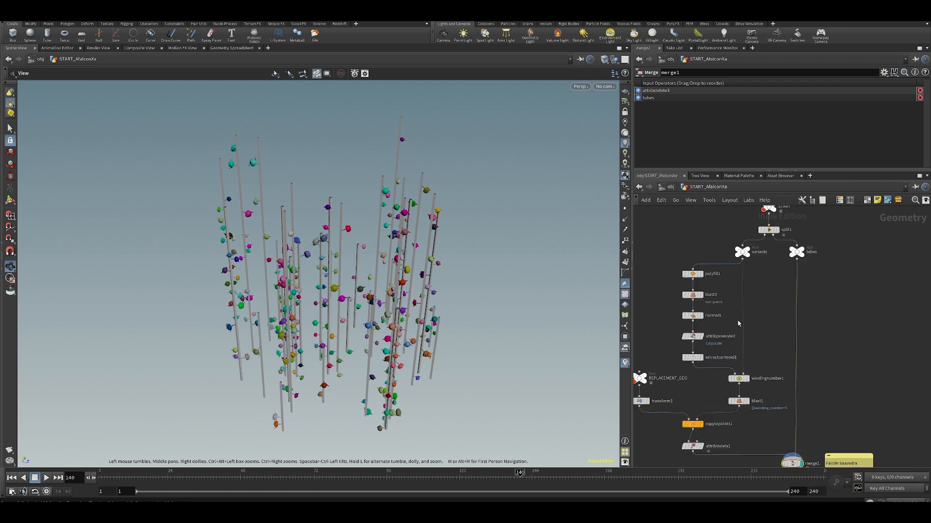
{"action": "middle_click_drag", "start_coordinate": [767, 296], "coordinate": [794, 289]}
{"action": "scroll", "coordinate": [729, 283], "scroll_direction": "up", "scroll_amount": 1}
{"action": "middle_click_drag", "start_coordinate": [729, 283], "coordinate": [723, 319]}
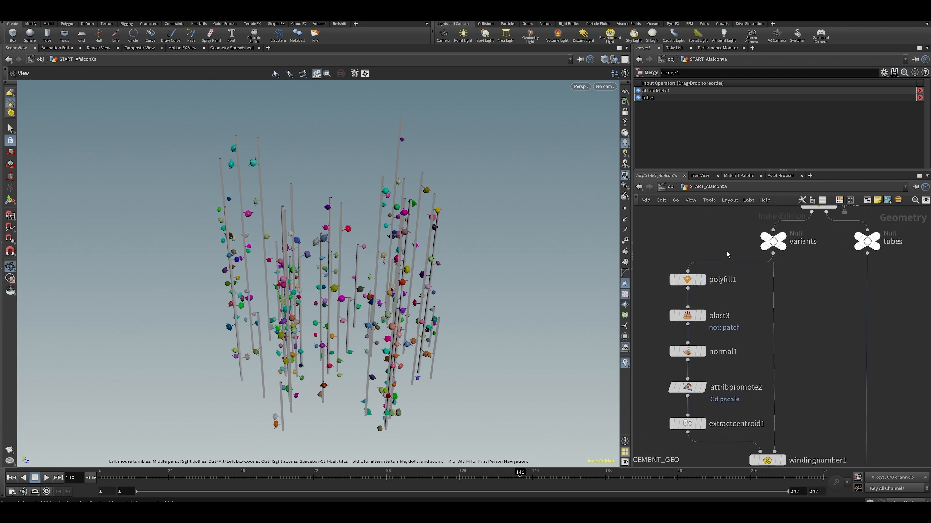
Step: Display polyfill1 and show the parameters of split1
{"action": "scroll", "coordinate": [727, 253], "scroll_direction": "down", "scroll_amount": 3}
{"action": "middle_click_drag", "start_coordinate": [727, 253], "coordinate": [684, 312]}
{"action": "left_click", "coordinate": [671, 331]}
{"action": "left_click", "coordinate": [735, 283]}
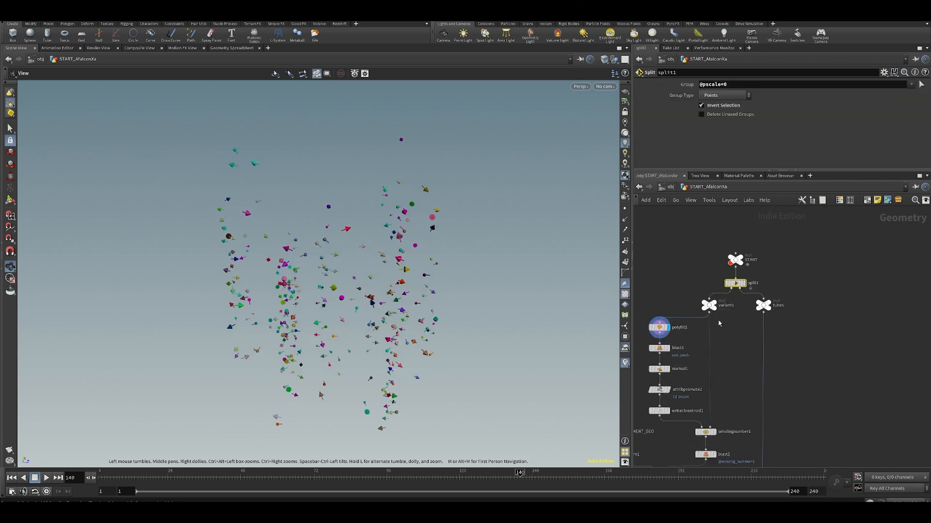
Step: Display extractcentroid1, show its parameters and examine the nodes that follow it
{"action": "left_click", "coordinate": [674, 404]}
{"action": "middle_click_drag", "start_coordinate": [674, 405], "coordinate": [695, 360]}
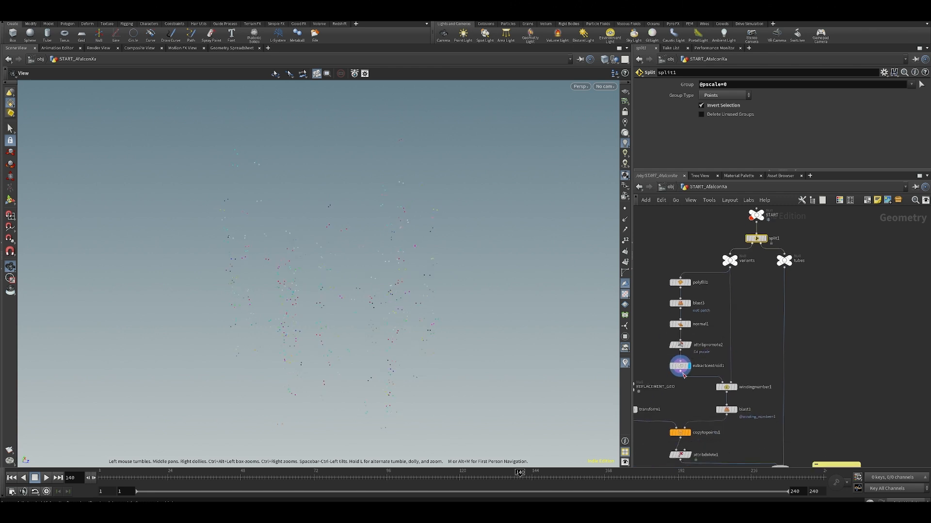
{"action": "left_click", "coordinate": [680, 366]}
{"action": "scroll", "coordinate": [679, 367], "scroll_direction": "up", "scroll_amount": 4}
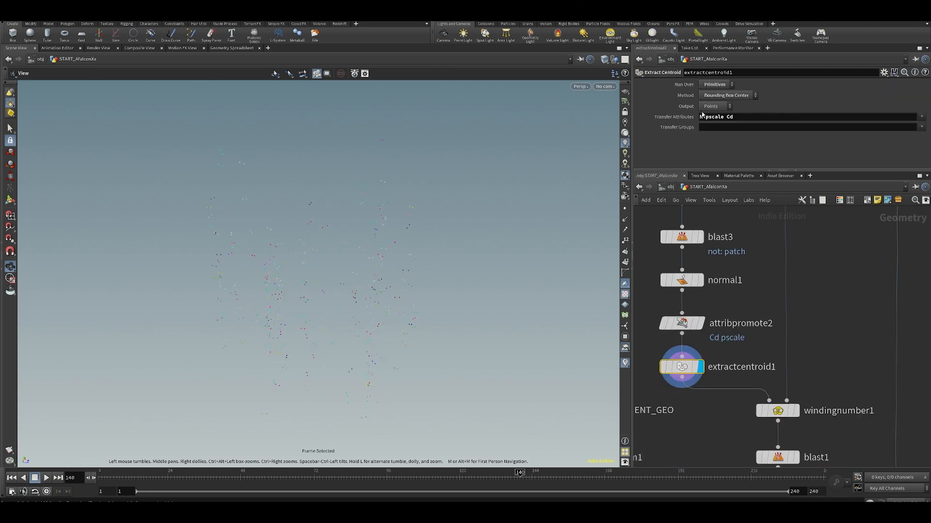
{"action": "scroll", "coordinate": [714, 342], "scroll_direction": "down", "scroll_amount": 3}
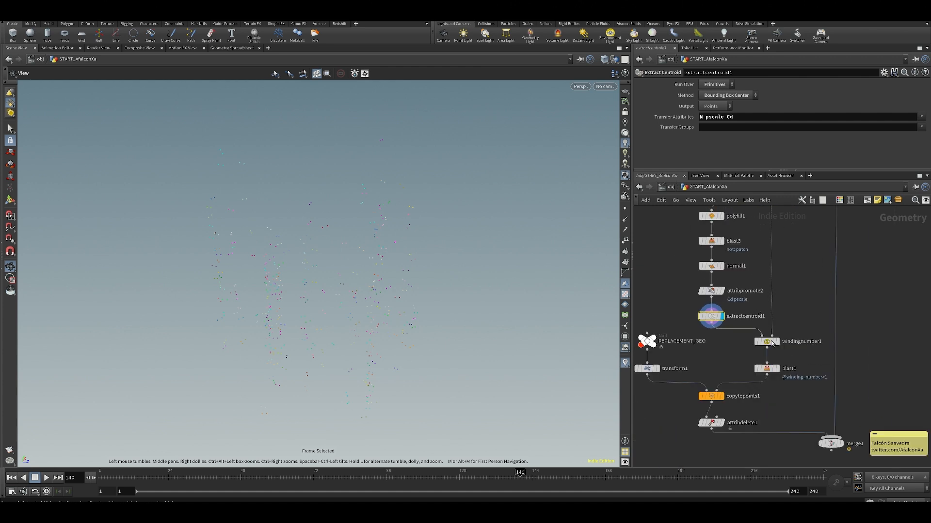
Step: Display windingnumber1, show its parameters and examine how it connects to extractcentroid1 and blast1
{"action": "left_click", "coordinate": [776, 341]}
{"action": "left_click", "coordinate": [766, 341]}
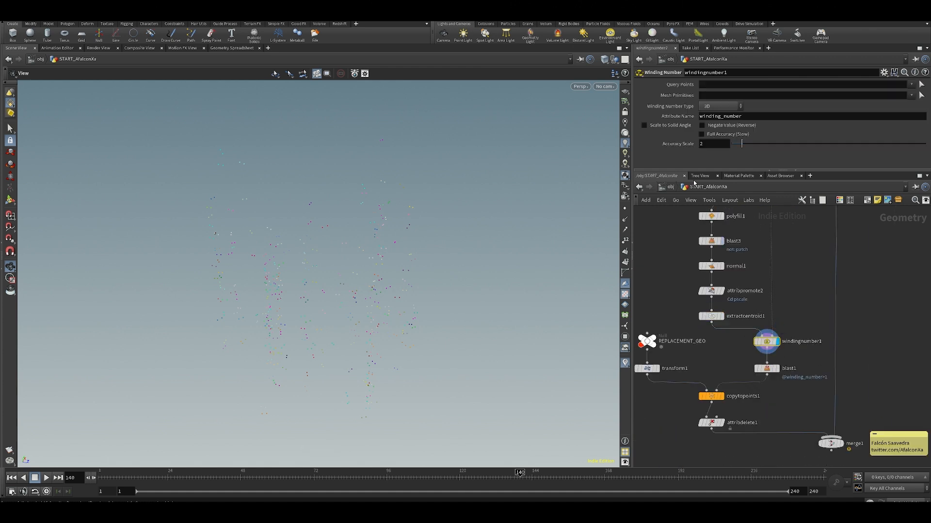
{"action": "scroll", "coordinate": [776, 340], "scroll_direction": "up", "scroll_amount": 5}
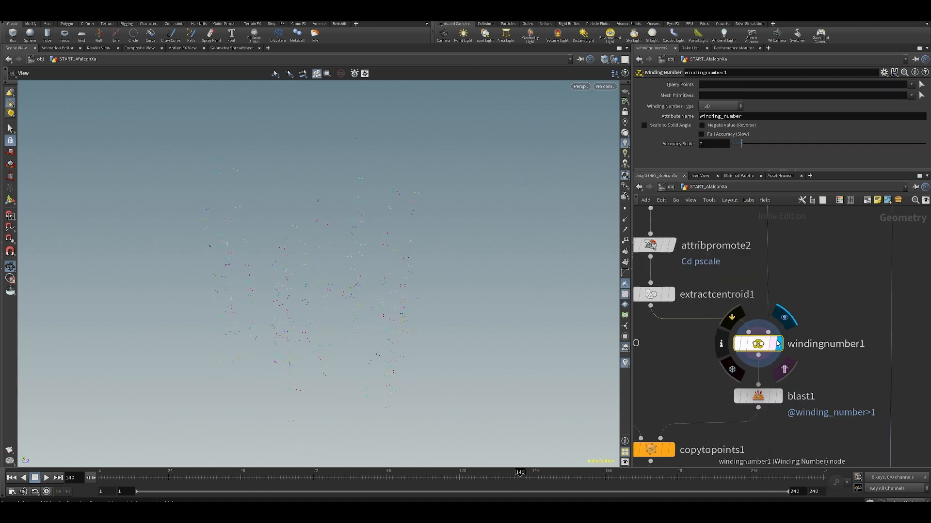
{"action": "mouse_move", "coordinate": [766, 342]}
{"action": "left_mouse_down"}
{"action": "mouse_move", "coordinate": [777, 324]}
{"action": "mouse_move", "coordinate": [766, 334]}
{"action": "left_mouse_up"}
{"action": "middle_click_drag", "start_coordinate": [696, 264], "coordinate": [743, 330]}
{"action": "scroll", "coordinate": [742, 329], "scroll_direction": "down", "scroll_amount": 3}
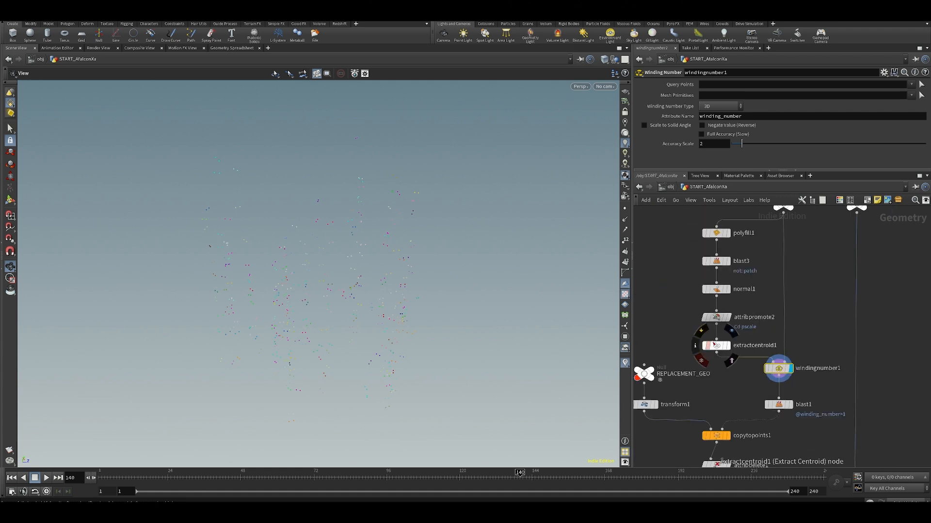
{"action": "left_click", "coordinate": [728, 345]}
{"action": "left_click", "coordinate": [790, 367]}
{"action": "scroll", "coordinate": [811, 296], "scroll_direction": "up", "scroll_amount": 1}
{"action": "middle_click_drag", "start_coordinate": [811, 296], "coordinate": [783, 257]}
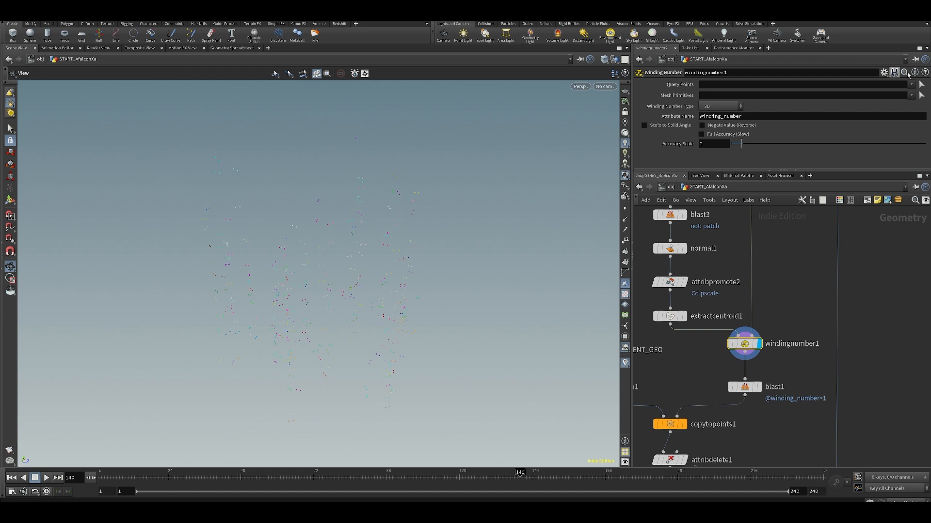
Step: Open the help page of the Winding Number node, read its Overview and close the help window
{"action": "left_click", "coordinate": [925, 73]}
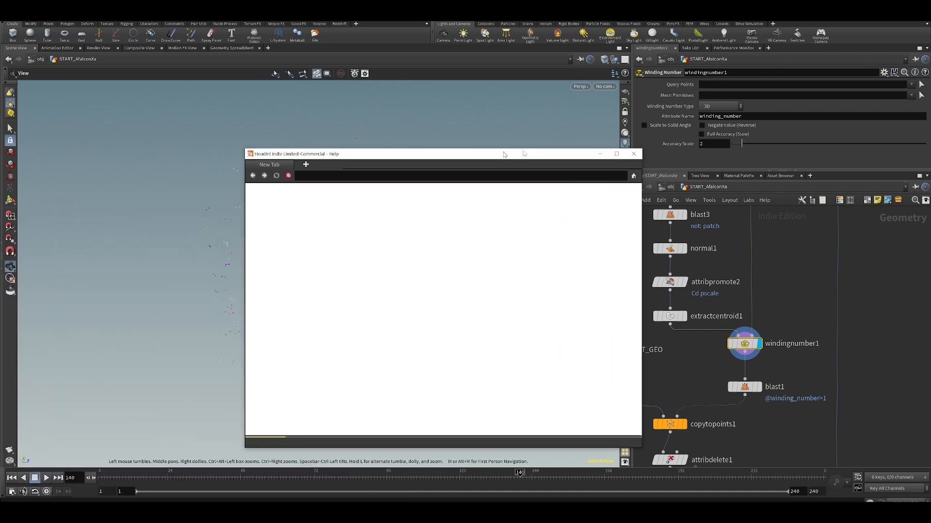
{"action": "middle_click_drag", "start_coordinate": [828, 315], "coordinate": [883, 292]}
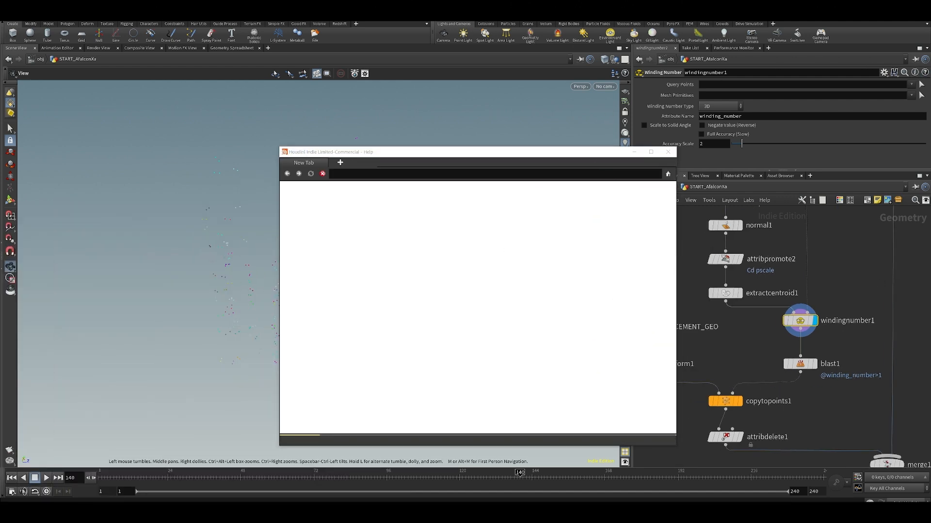
{"action": "left_click_drag", "start_coordinate": [535, 152], "coordinate": [424, 120]}
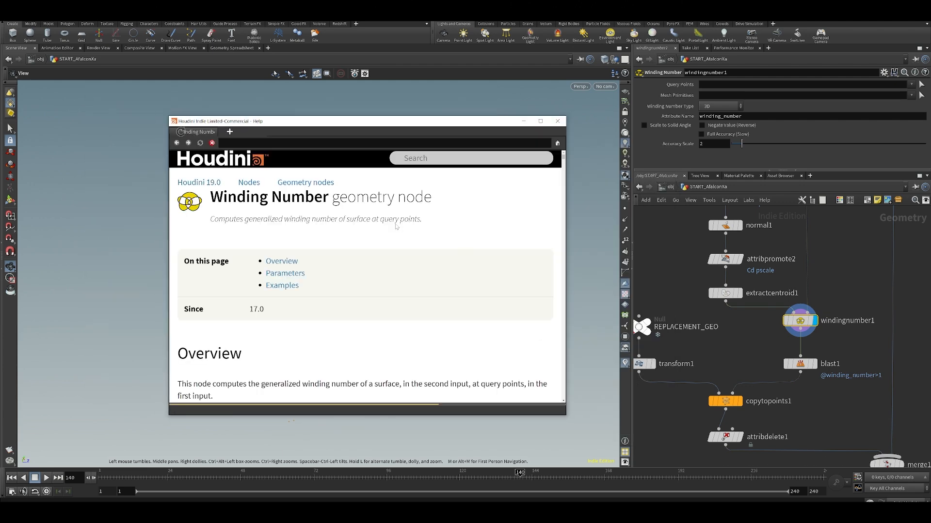
{"action": "scroll", "coordinate": [347, 310], "scroll_direction": "down", "scroll_amount": 6}
{"action": "scroll", "coordinate": [347, 310], "scroll_direction": "up", "scroll_amount": 3}
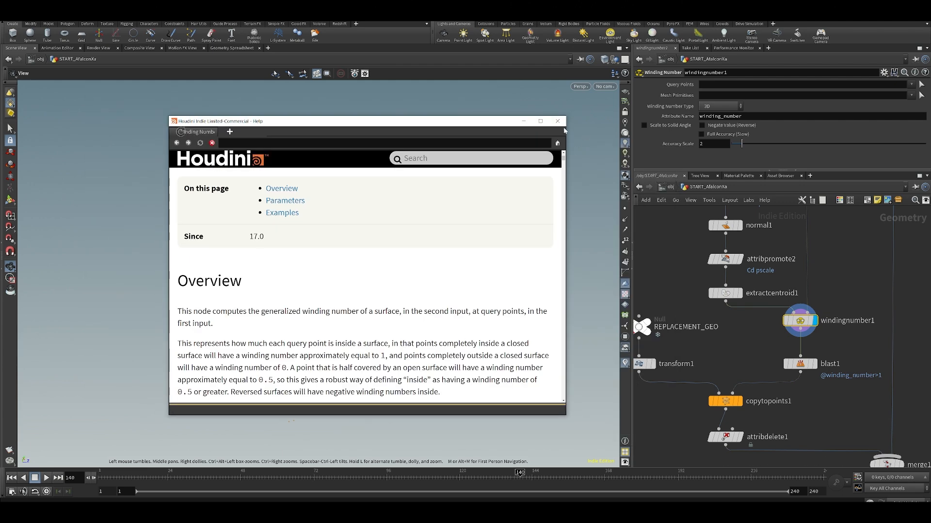
{"action": "left_click", "coordinate": [557, 121]}
Step: Display copytopoints1 with its parameters, followed by merge1 for the combined final result
{"action": "middle_click_drag", "start_coordinate": [828, 319], "coordinate": [746, 256]}
{"action": "scroll", "coordinate": [746, 256], "scroll_direction": "down", "scroll_amount": 2}
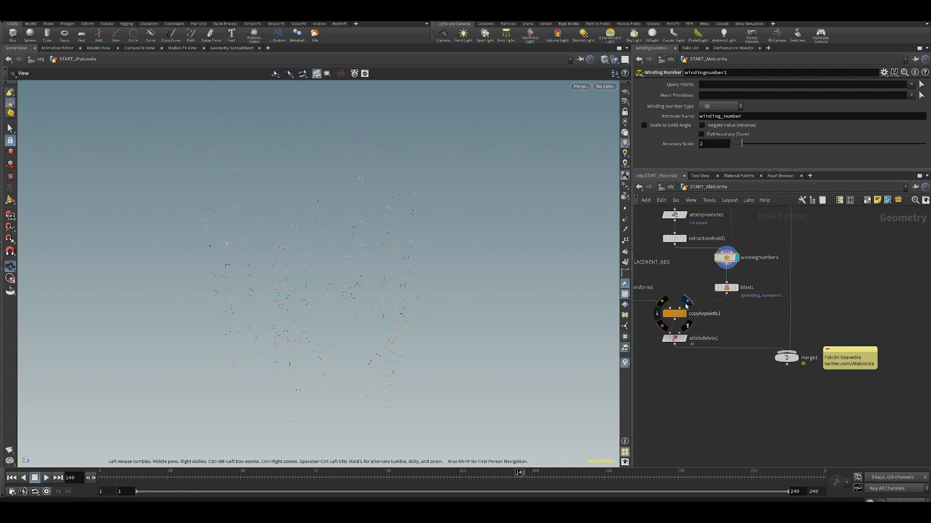
{"action": "left_click", "coordinate": [686, 304]}
{"action": "left_click", "coordinate": [675, 316]}
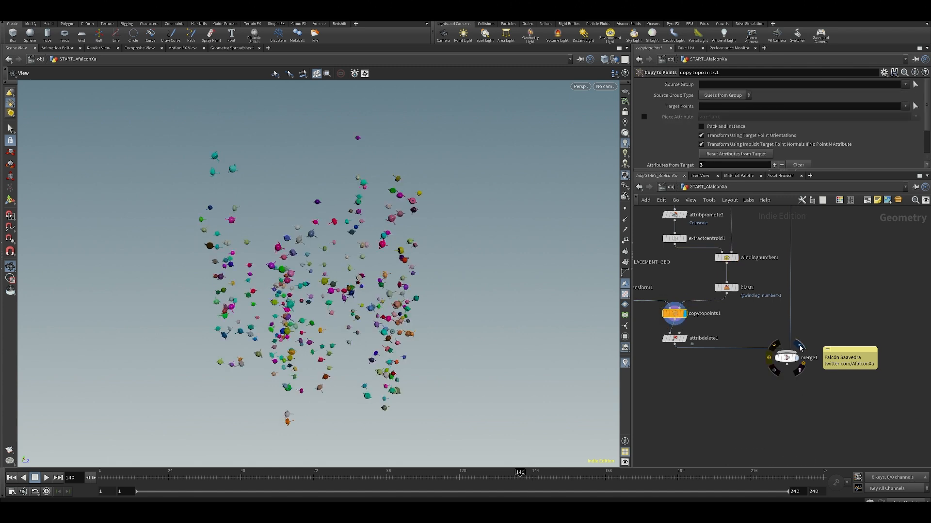
{"action": "left_click", "coordinate": [796, 357]}
Step: Open the submitted scene file listed directly below the one currently loaded, AfalconXa_ProceduralPuzzles_Advanced-1_Geoswapping.hiplc
{"action": "left_click", "coordinate": [11, 15]}
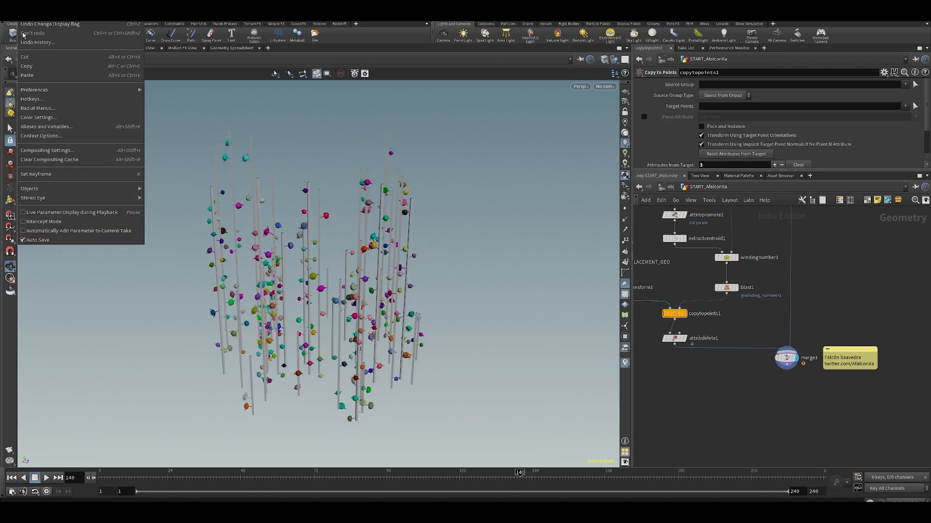
{"action": "left_click", "coordinate": [18, 33]}
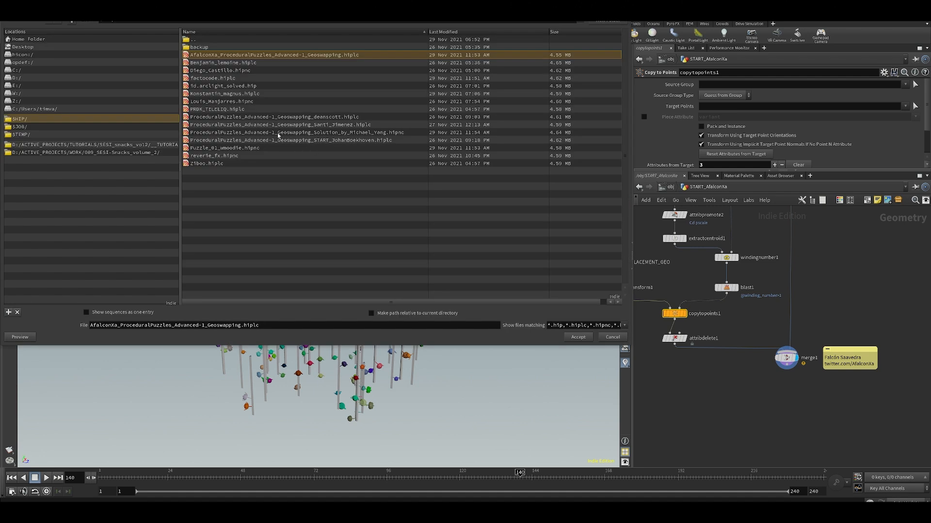
{"action": "left_click", "coordinate": [223, 66]}
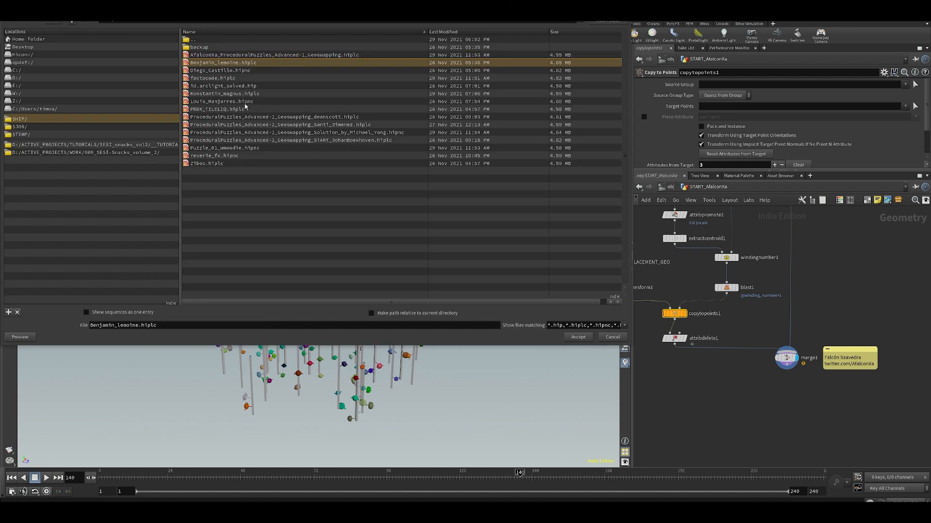
{"action": "left_click", "coordinate": [576, 337]}
{"action": "left_click", "coordinate": [606, 345]}
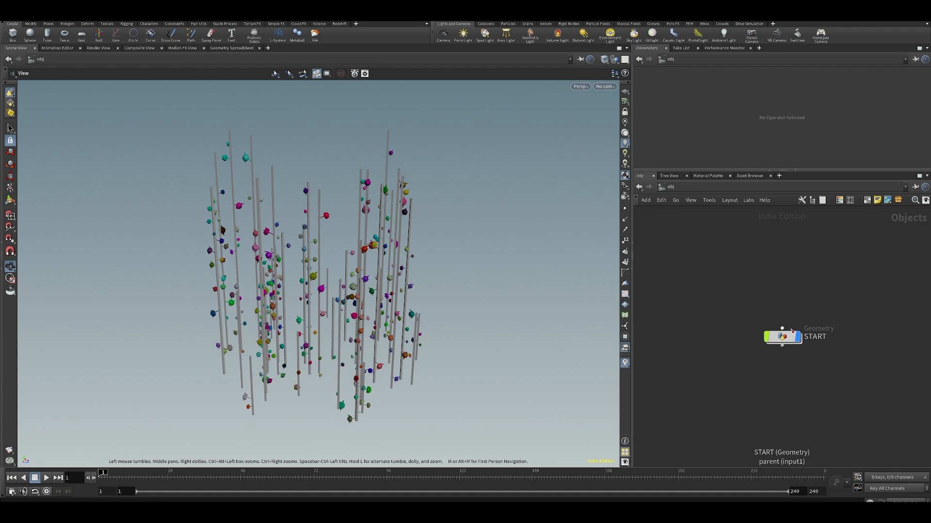
Step: Enter the START geometry object and its swapp subnetwork, and examine the split_sticks nodes
{"action": "double_click", "coordinate": [786, 336]}
{"action": "double_click", "coordinate": [786, 298]}
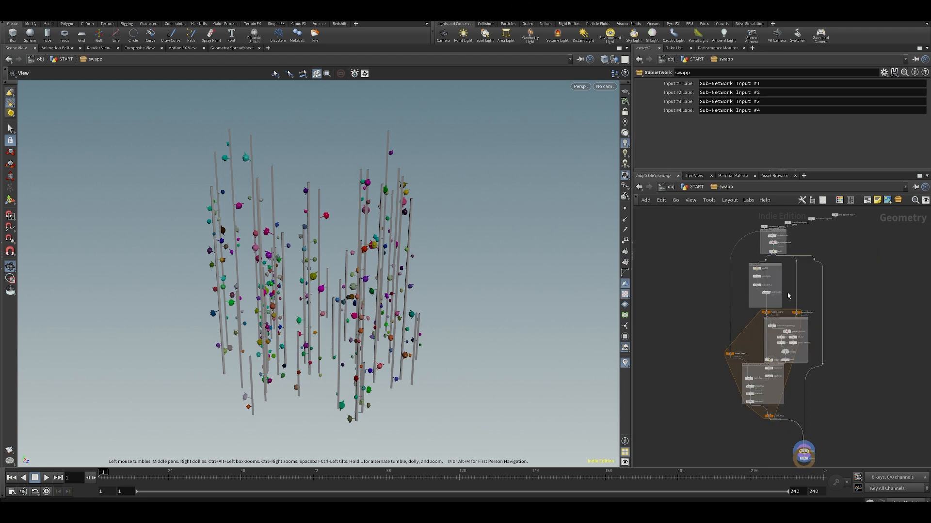
{"action": "scroll", "coordinate": [787, 315], "scroll_direction": "up", "scroll_amount": 5}
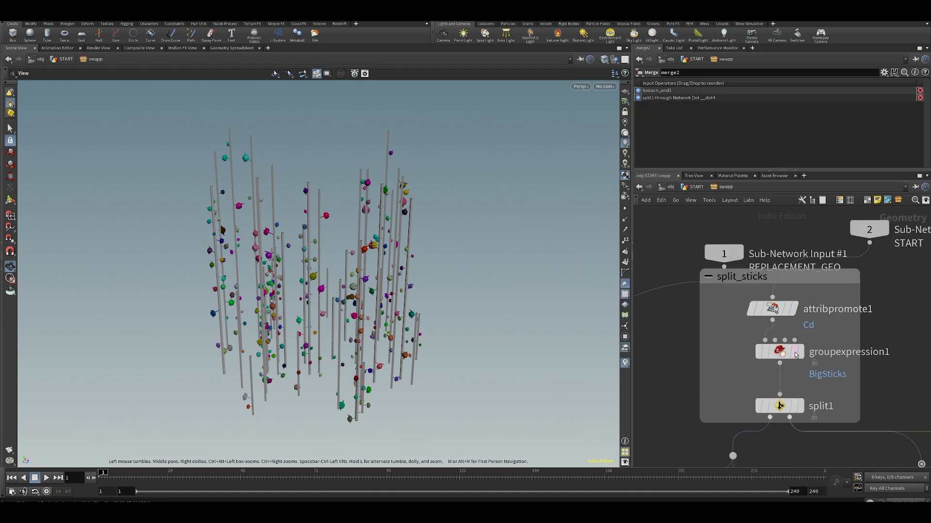
Step: Display groupexpression1 with its parameters, and show the parameters of attribpromote1 in the split_sticks box
{"action": "left_click", "coordinate": [797, 352]}
{"action": "scroll", "coordinate": [785, 380], "scroll_direction": "down", "scroll_amount": 3}
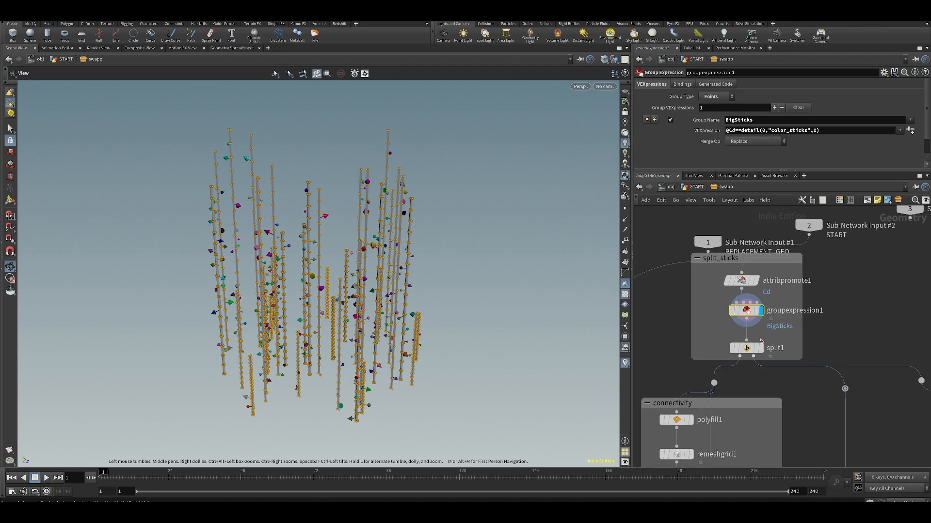
{"action": "left_click", "coordinate": [740, 280]}
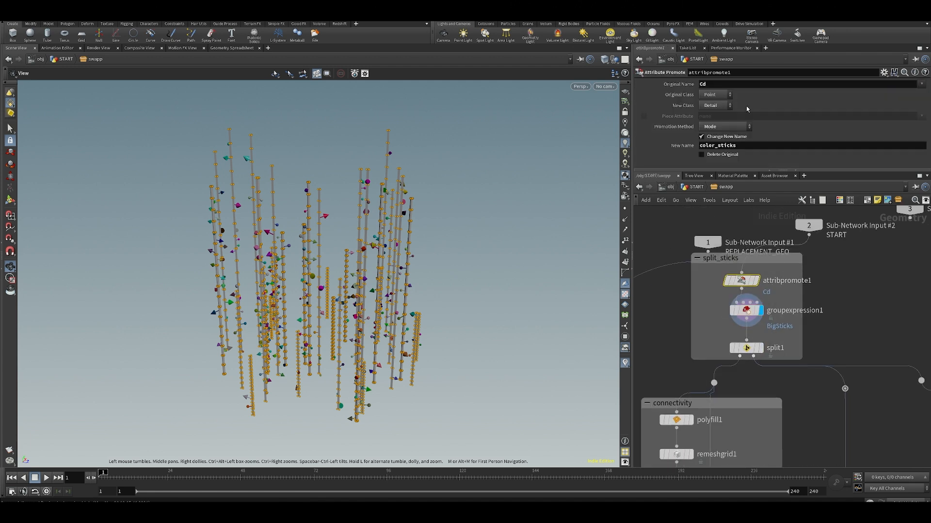
{"action": "middle_click_drag", "start_coordinate": [840, 366], "coordinate": [827, 331]}
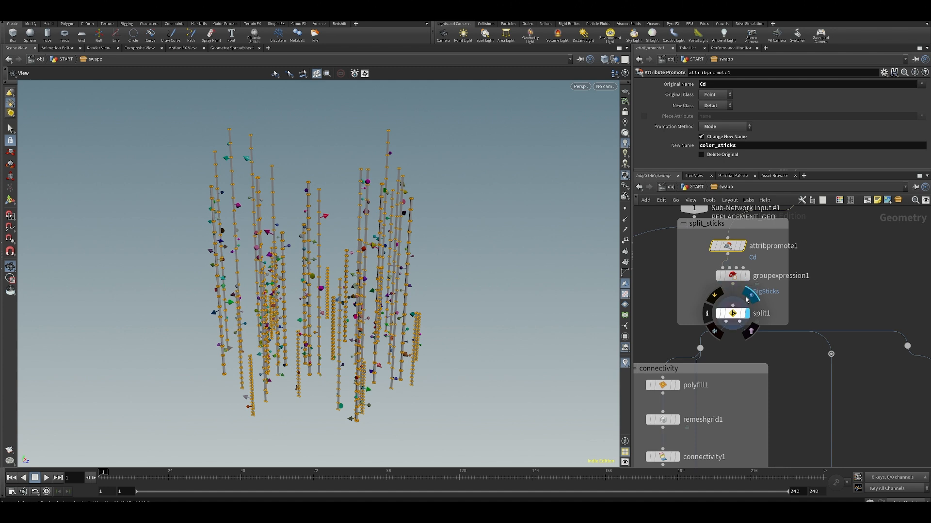
Step: Display split1, show its parameters and examine the separated shapes from another angle
{"action": "left_click", "coordinate": [746, 314]}
{"action": "left_click_drag", "start_coordinate": [310, 253], "coordinate": [440, 273]}
{"action": "middle_click_drag", "start_coordinate": [756, 391], "coordinate": [752, 286]}
{"action": "scroll", "coordinate": [746, 292], "scroll_direction": "down", "scroll_amount": 4}
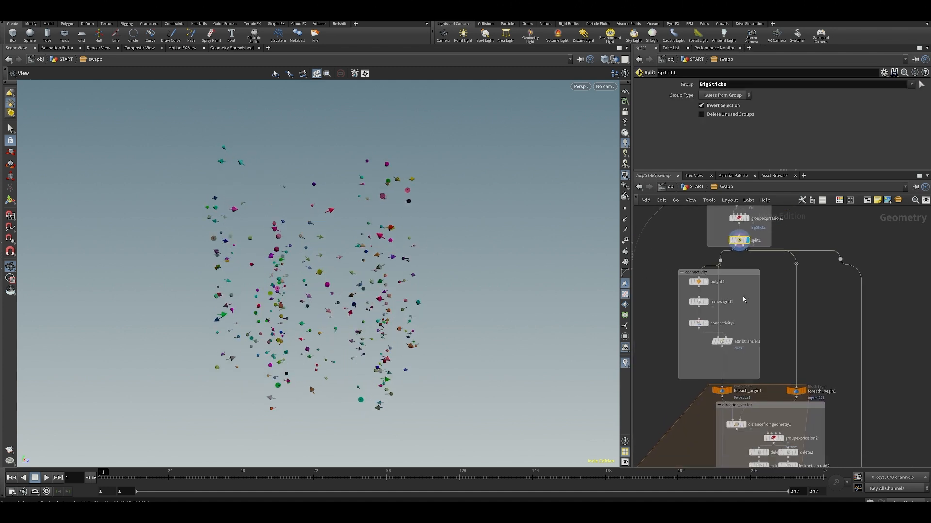
Step: Check connectivity1 with its parameters, display polyfill1 and examine the attached shapes and their stem ends up close
{"action": "left_click", "coordinate": [704, 323]}
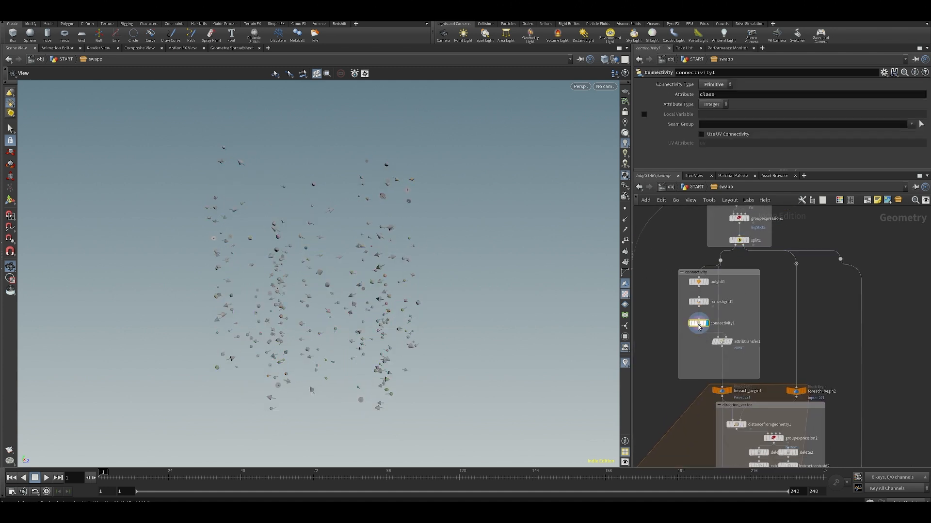
{"action": "left_click", "coordinate": [698, 282]}
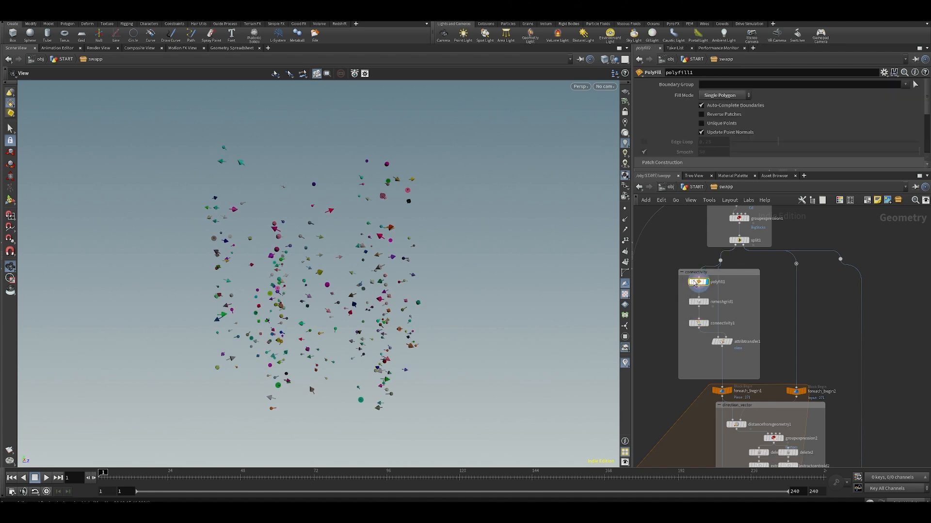
{"action": "key", "text": "f"}
{"action": "scroll", "coordinate": [427, 291], "scroll_direction": "up", "scroll_amount": 4}
{"action": "scroll", "coordinate": [695, 289], "scroll_direction": "up", "scroll_amount": 4}
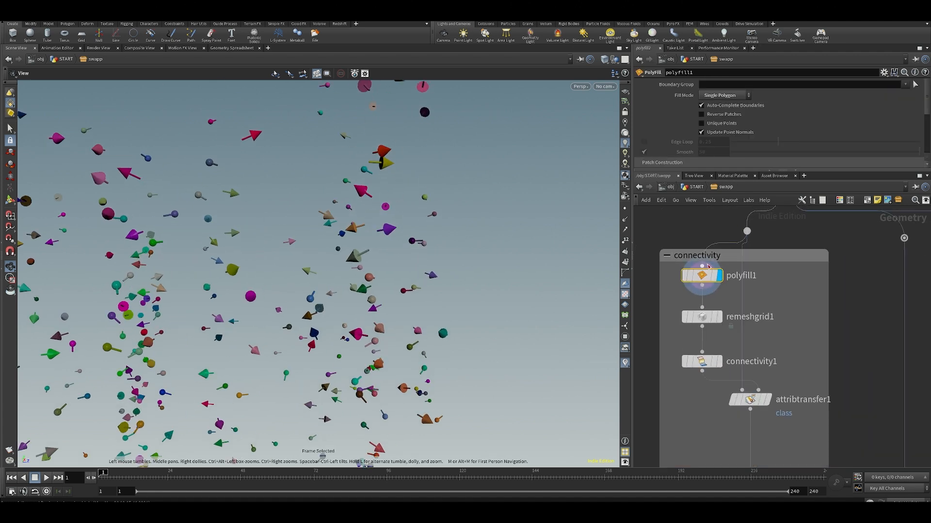
{"action": "scroll", "coordinate": [382, 206], "scroll_direction": "up", "scroll_amount": 4}
{"action": "scroll", "coordinate": [443, 253], "scroll_direction": "up", "scroll_amount": 3}
{"action": "scroll", "coordinate": [444, 248], "scroll_direction": "up", "scroll_amount": 8}
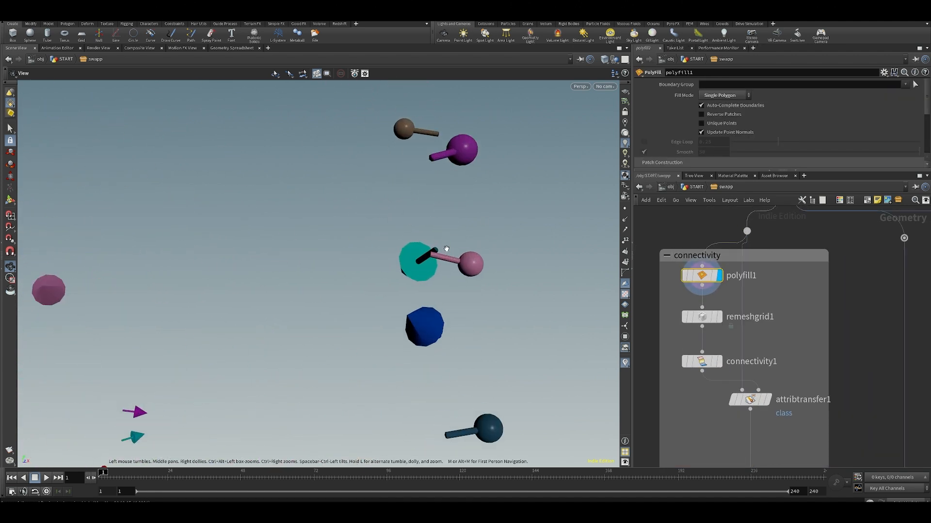
{"action": "left_click_drag", "start_coordinate": [416, 252], "coordinate": [354, 286]}
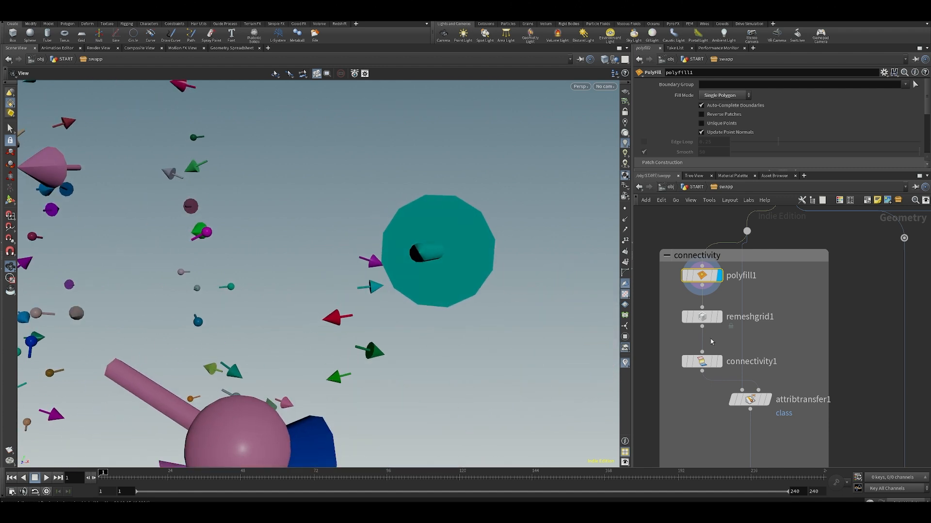
Step: Display remeshgrid1 with its parameters and set the viewport shading to Smooth Wire Shaded
{"action": "left_click", "coordinate": [720, 317]}
{"action": "left_click_drag", "start_coordinate": [473, 254], "coordinate": [603, 121]}
{"action": "left_click", "coordinate": [604, 60]}
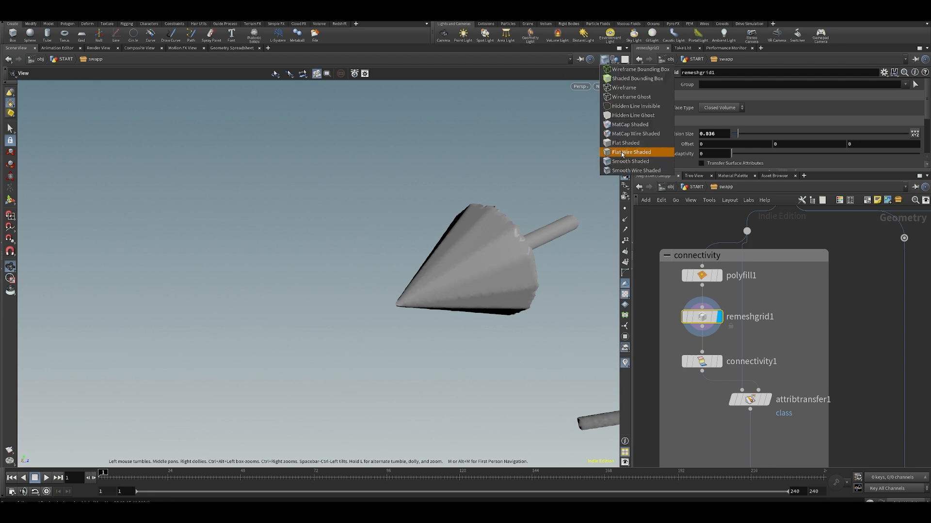
{"action": "left_click", "coordinate": [635, 171]}
Step: Display connectivity1 and attribtransfer1 in turn, and inspect the teal cone shape from several angles
{"action": "left_click", "coordinate": [718, 360]}
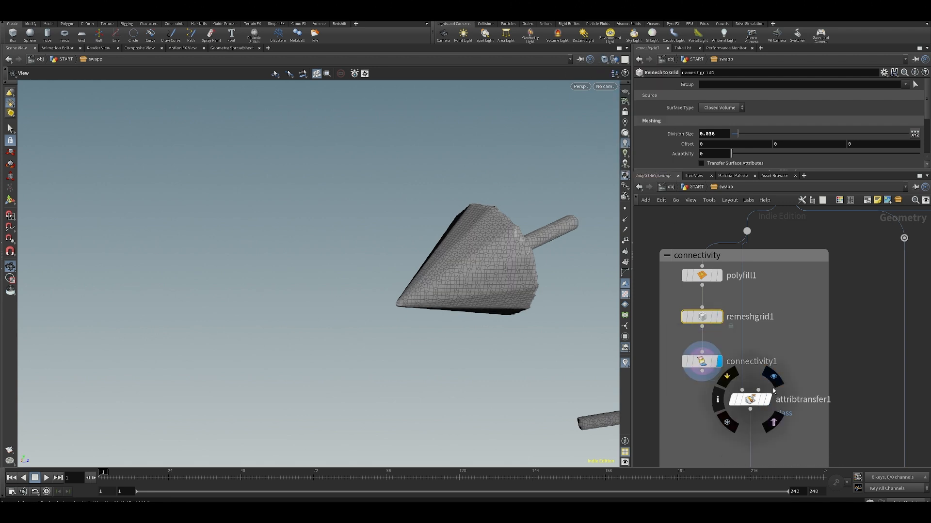
{"action": "middle_click_drag", "start_coordinate": [763, 383], "coordinate": [756, 324]}
{"action": "left_click", "coordinate": [761, 341]}
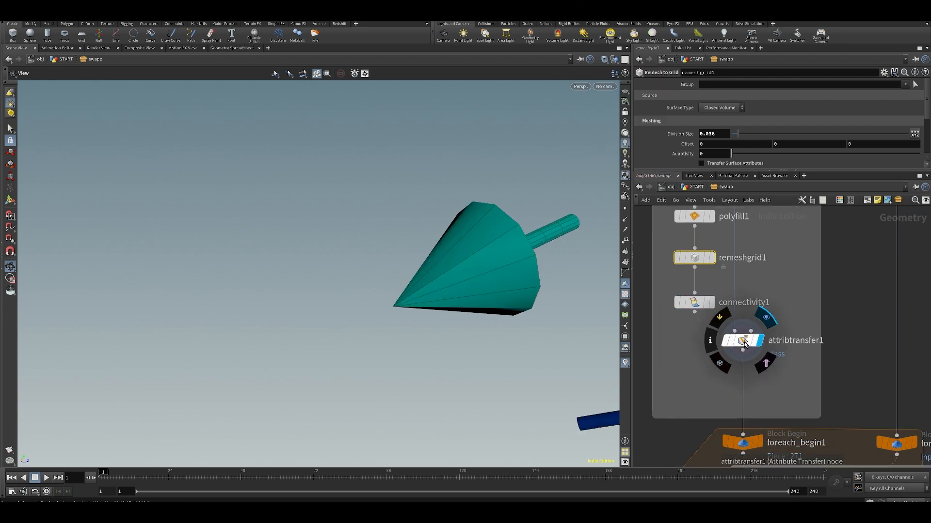
{"action": "left_click", "coordinate": [743, 341]}
{"action": "left_click_drag", "start_coordinate": [437, 291], "coordinate": [380, 257]}
{"action": "left_click_drag", "start_coordinate": [524, 266], "coordinate": [369, 269]}
{"action": "scroll", "coordinate": [780, 286], "scroll_direction": "up", "scroll_amount": 1}
Step: Show connectivity1's parameters and compare remeshgrid1 with connectivity1 by switching the display between them, ending on remeshgrid1
{"action": "middle_click_drag", "start_coordinate": [781, 286], "coordinate": [736, 358]}
{"action": "scroll", "coordinate": [706, 384], "scroll_direction": "down", "scroll_amount": 2}
{"action": "left_click", "coordinate": [688, 357]}
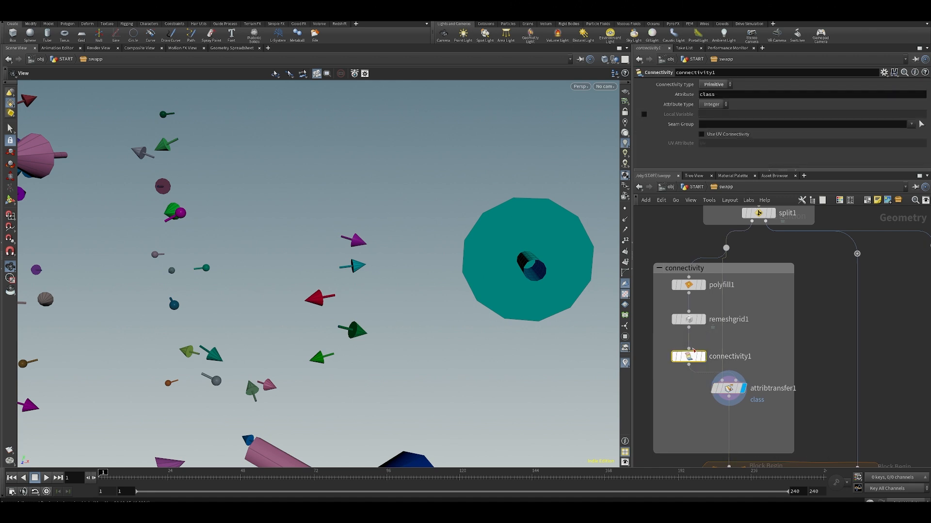
{"action": "left_click", "coordinate": [702, 319]}
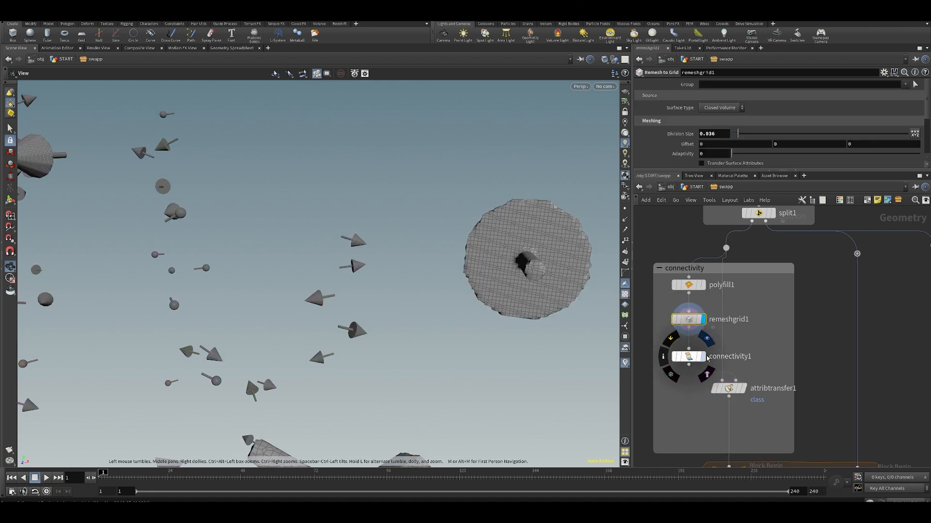
{"action": "left_click", "coordinate": [702, 356]}
{"action": "left_click", "coordinate": [689, 319]}
{"action": "left_click_drag", "start_coordinate": [445, 262], "coordinate": [494, 256]}
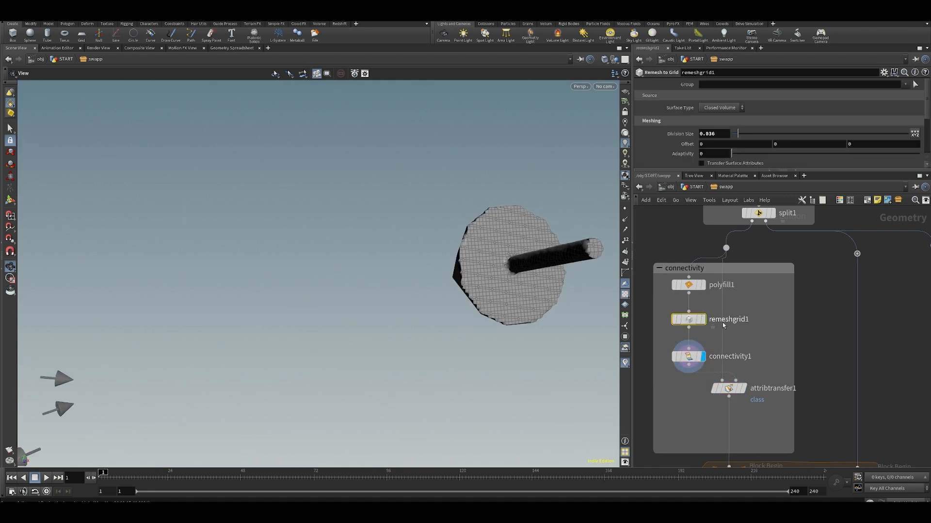
{"action": "left_click", "coordinate": [702, 319]}
{"action": "middle_click_drag", "start_coordinate": [643, 238], "coordinate": [671, 236]}
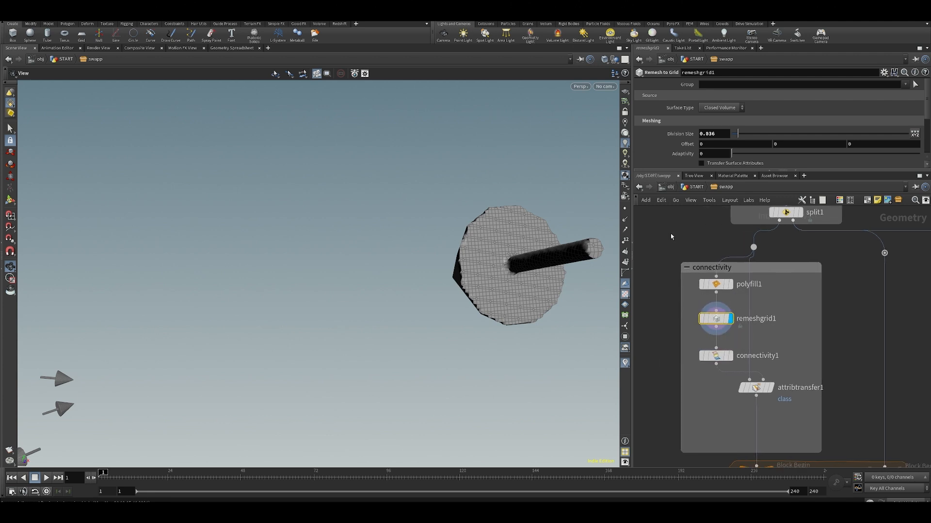
Step: Inspect the remeshed cone and sphere shapes from several angles and enter remeshgrid1's internal network
{"action": "left_click_drag", "start_coordinate": [505, 295], "coordinate": [628, 253]}
{"action": "left_click_drag", "start_coordinate": [517, 262], "coordinate": [390, 289]}
{"action": "left_click_drag", "start_coordinate": [509, 253], "coordinate": [521, 272]}
{"action": "left_click_drag", "start_coordinate": [596, 316], "coordinate": [545, 325]}
{"action": "middle_click_drag", "start_coordinate": [750, 331], "coordinate": [817, 360]}
{"action": "scroll", "coordinate": [696, 372], "scroll_direction": "down", "scroll_amount": 3}
{"action": "scroll", "coordinate": [792, 357], "scroll_direction": "up", "scroll_amount": 3}
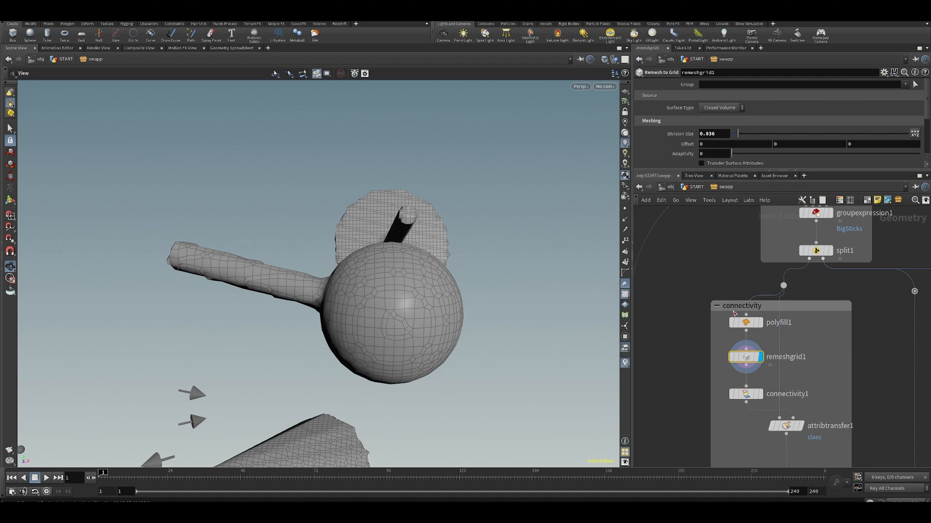
{"action": "middle_click_drag", "start_coordinate": [744, 349], "coordinate": [718, 332]}
{"action": "left_click_drag", "start_coordinate": [390, 303], "coordinate": [451, 317]}
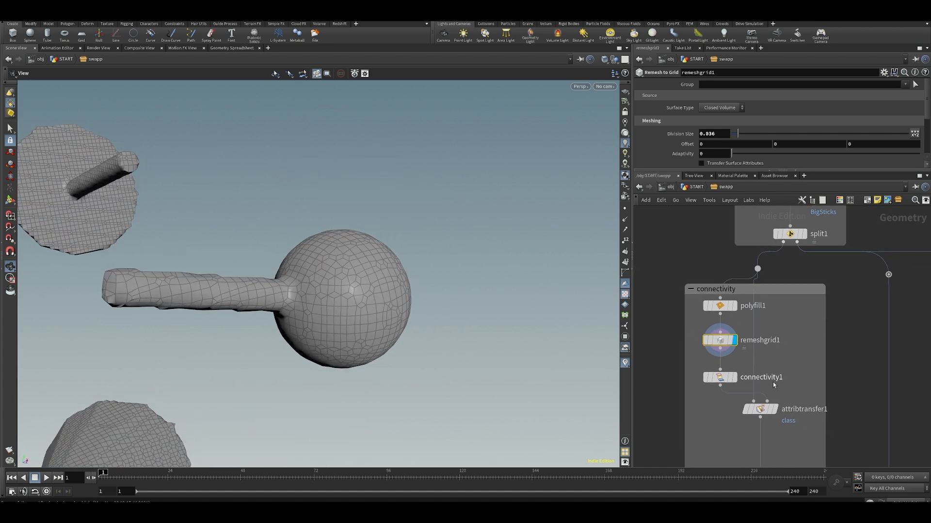
{"action": "double_click", "coordinate": [721, 342]}
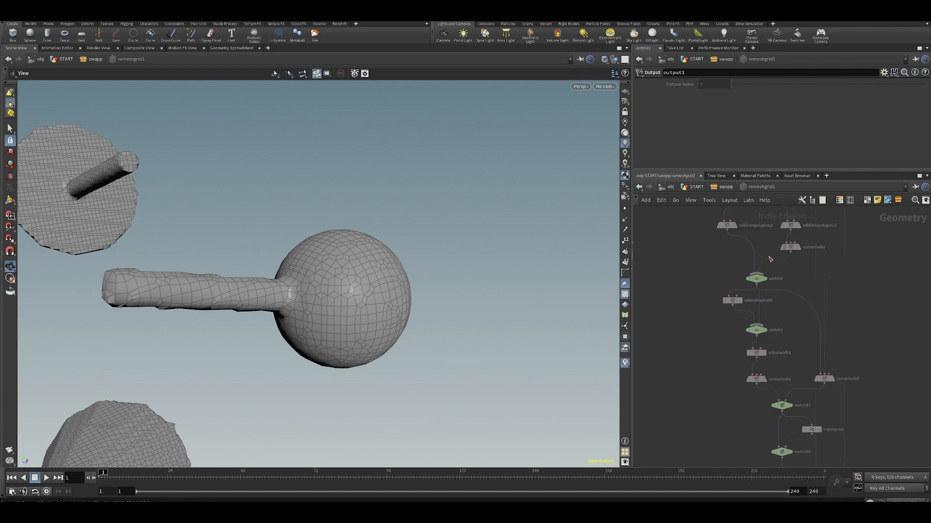
Step: Return to the swapp network, display connectivity1 and attribtransfer1 in turn, and inspect the coloured shapes from farther away
{"action": "key", "text": "u"}
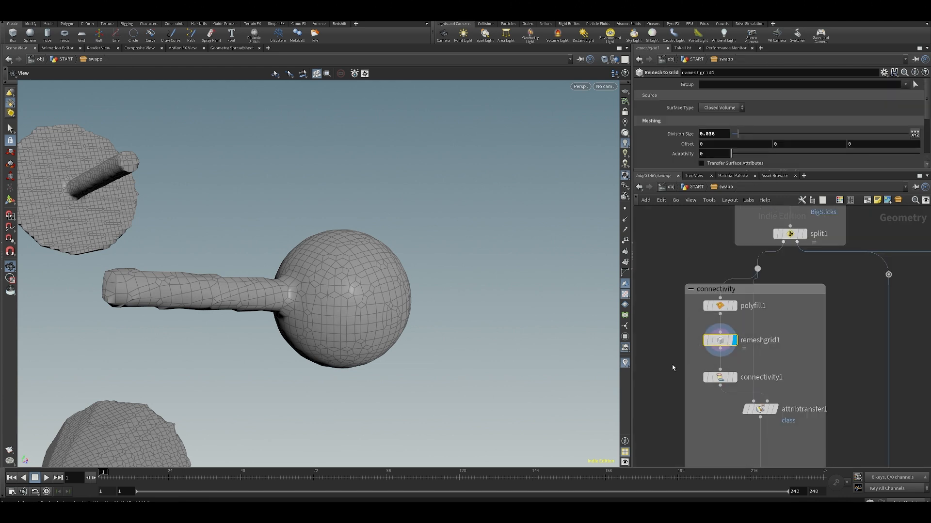
{"action": "middle_click_drag", "start_coordinate": [673, 368], "coordinate": [695, 324]}
{"action": "left_click", "coordinate": [756, 334]}
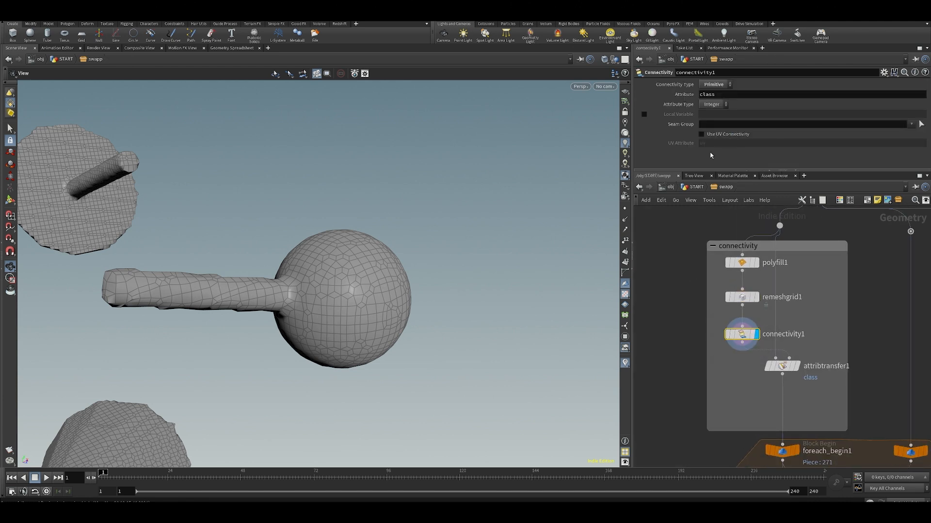
{"action": "left_click", "coordinate": [795, 366]}
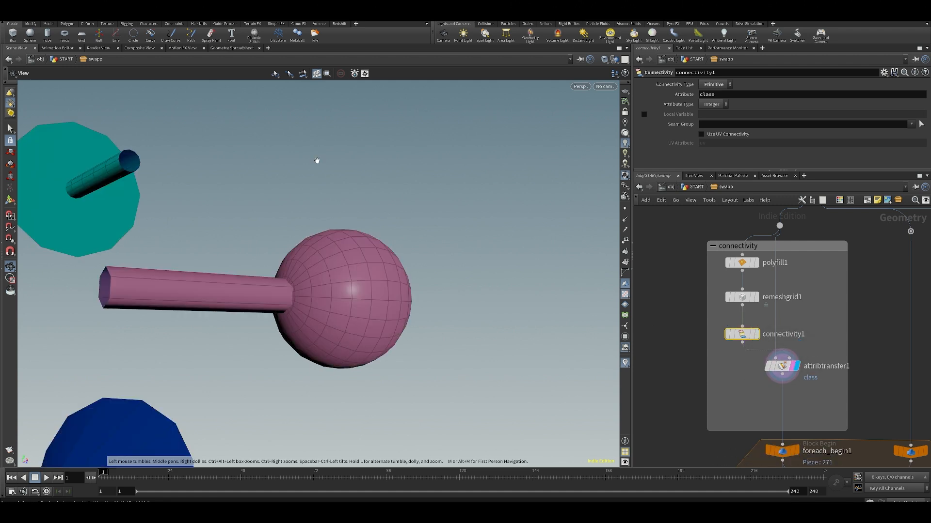
{"action": "left_click_drag", "start_coordinate": [315, 160], "coordinate": [201, 60]}
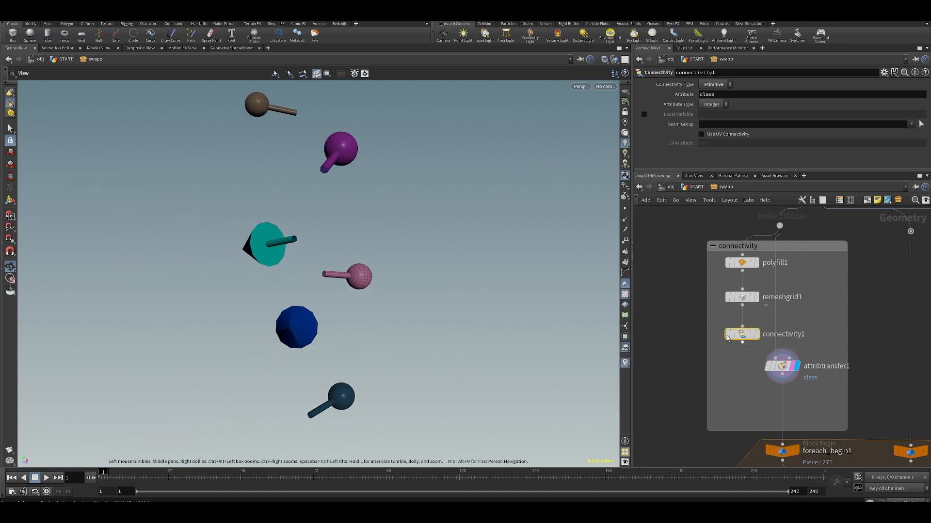
Step: Show attribtransfer1's parameters and check its primitive attributes in the geometry spreadsheet before returning to the scene view
{"action": "left_click", "coordinate": [784, 369]}
{"action": "key", "text": "s"}
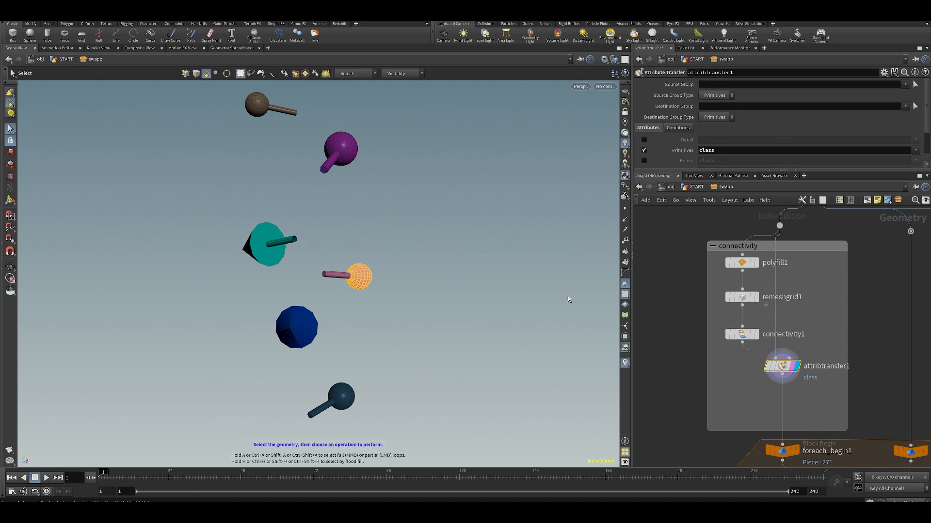
{"action": "left_click", "coordinate": [232, 48]}
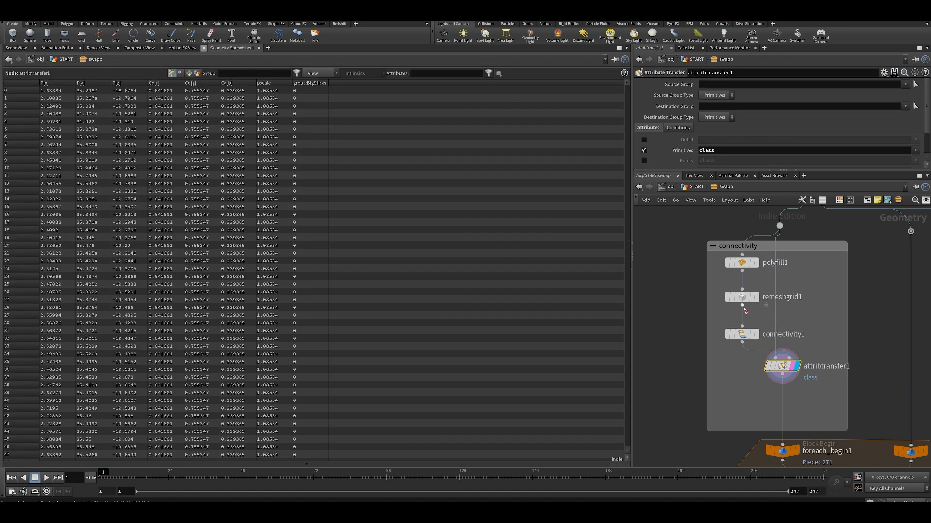
{"action": "left_click", "coordinate": [189, 74]}
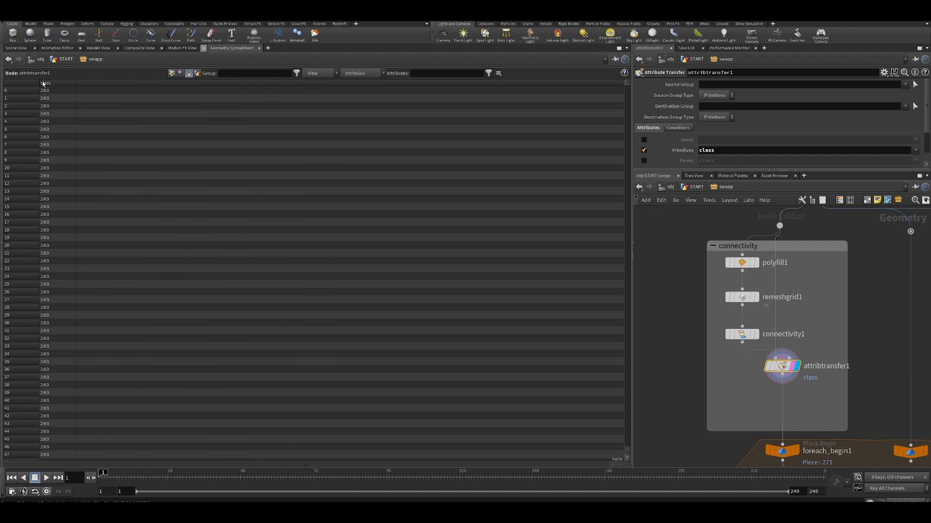
{"action": "left_click", "coordinate": [16, 48]}
Step: Display distancefromgeometry1 and foreach_begin2 in the loop and examine the parameters of both nodes
{"action": "scroll", "coordinate": [744, 362], "scroll_direction": "down", "scroll_amount": 3}
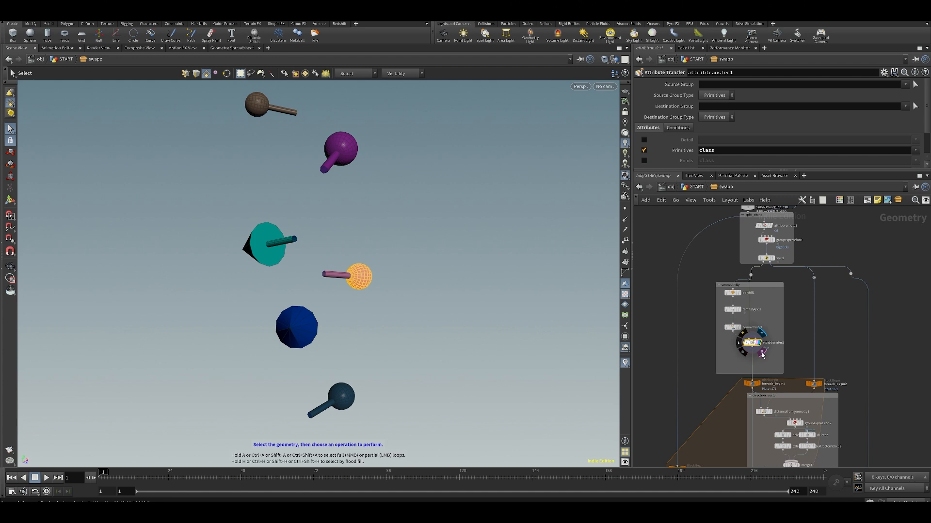
{"action": "middle_click_drag", "start_coordinate": [769, 424], "coordinate": [750, 316]}
{"action": "scroll", "coordinate": [751, 316], "scroll_direction": "up", "scroll_amount": 3}
{"action": "left_click", "coordinate": [757, 281]}
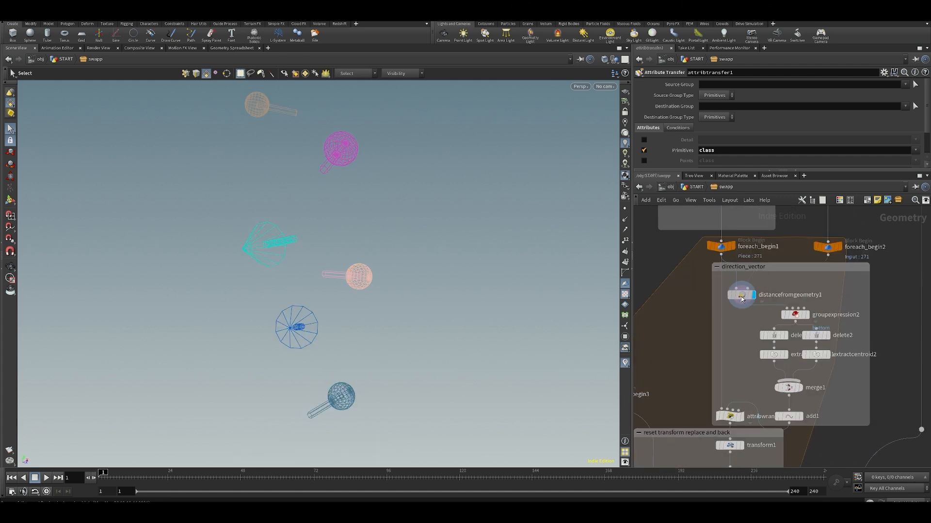
{"action": "middle_click_drag", "start_coordinate": [779, 323], "coordinate": [707, 349]}
{"action": "left_click", "coordinate": [742, 273]}
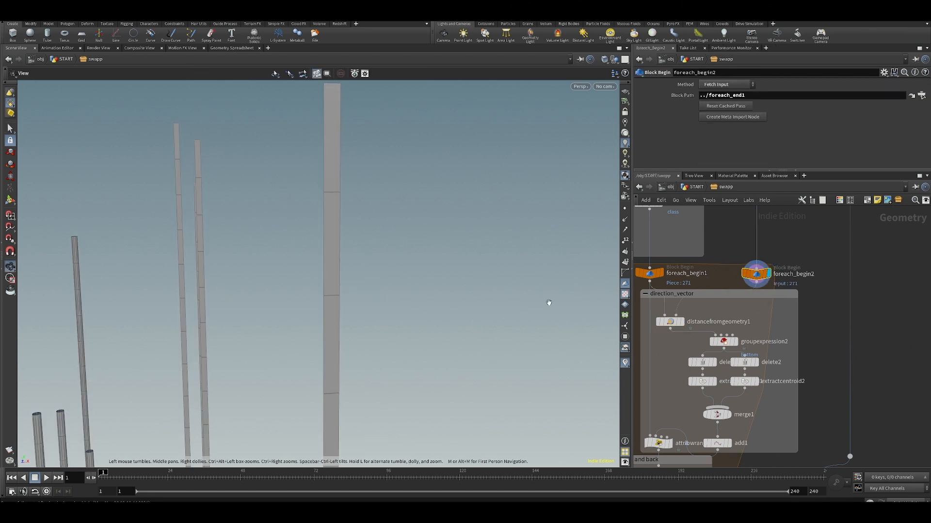
{"action": "left_click", "coordinate": [666, 324]}
{"action": "left_click", "coordinate": [667, 323]}
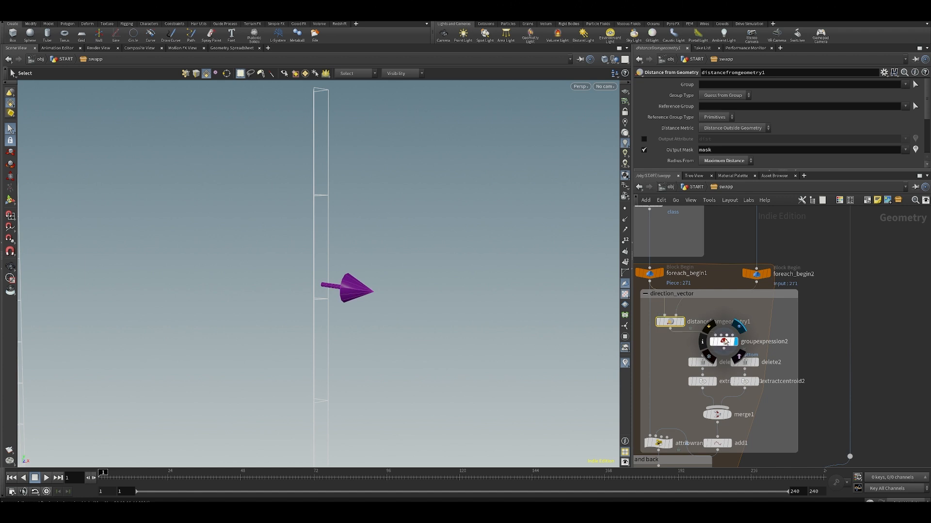
Step: Display groupexpression2 and enlarge the parameter area to read its bottom and top group expressions
{"action": "left_click", "coordinate": [723, 342]}
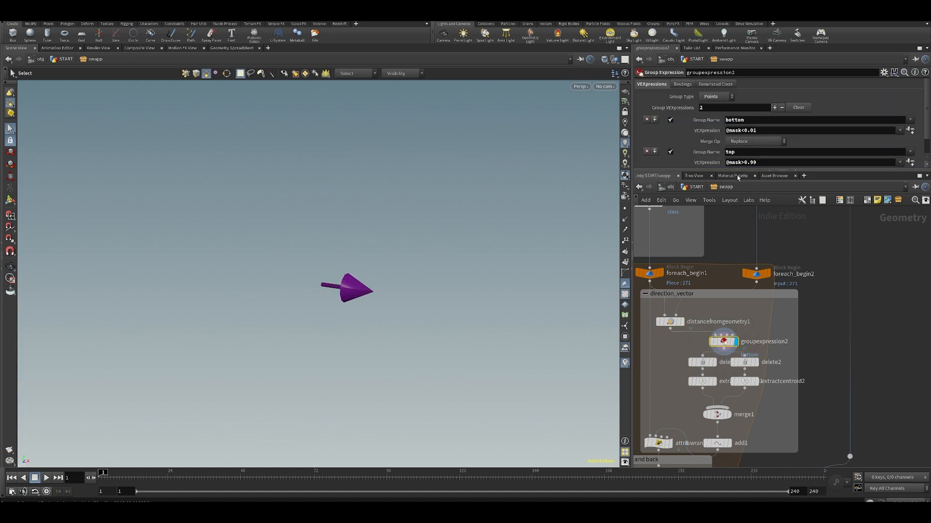
{"action": "left_click_drag", "start_coordinate": [737, 171], "coordinate": [737, 241]}
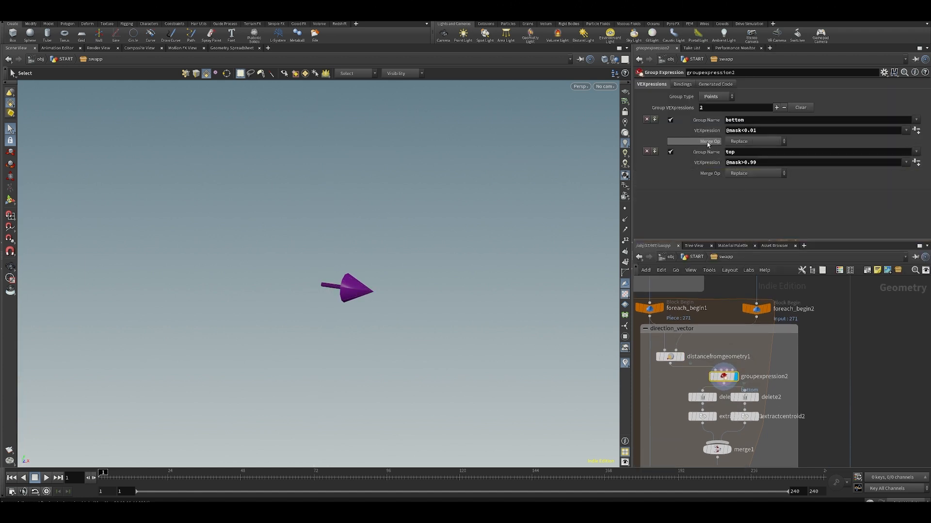
{"action": "left_click", "coordinate": [708, 85]}
{"action": "left_click", "coordinate": [652, 85]}
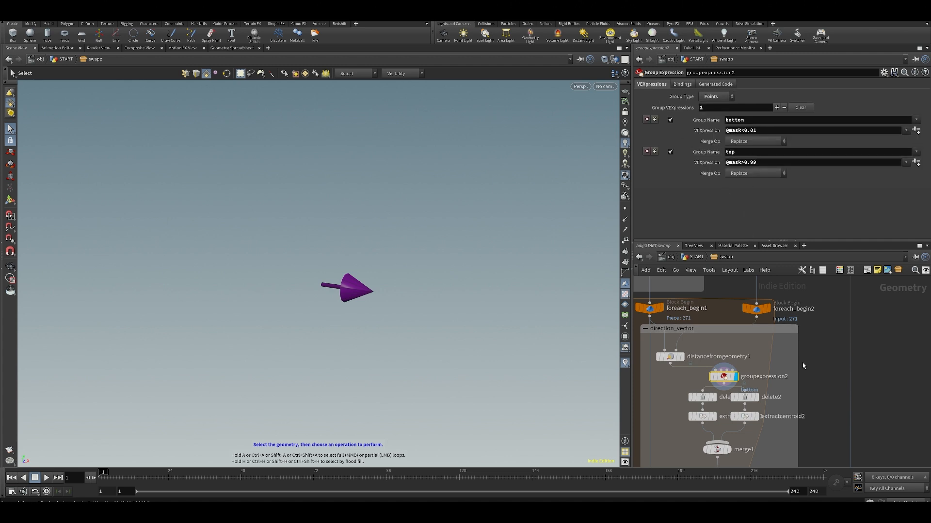
Step: Step the display through distancefromgeometry1, groupexpression2, delete1 and delete2, and show extractcentroid2's parameters
{"action": "middle_click_drag", "start_coordinate": [803, 365], "coordinate": [815, 341]}
{"action": "left_click", "coordinate": [697, 322]}
{"action": "left_click", "coordinate": [684, 333]}
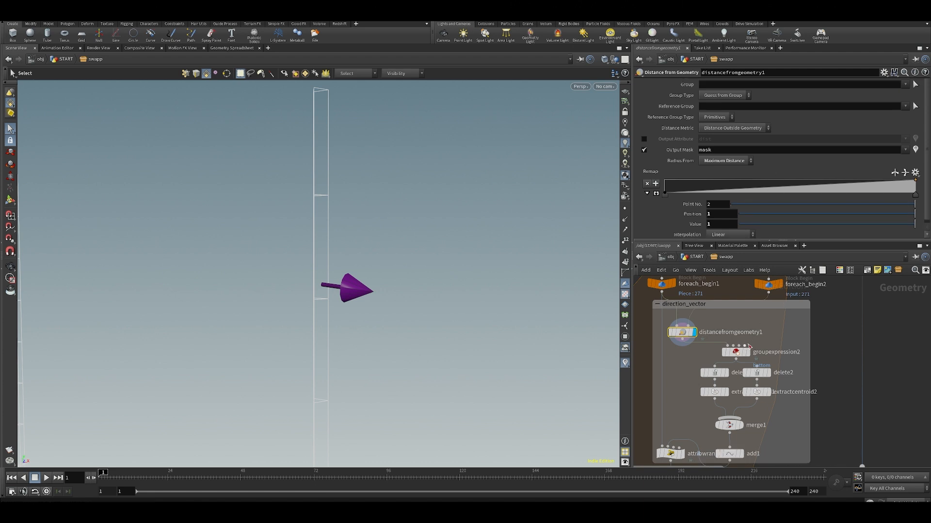
{"action": "left_click", "coordinate": [748, 353]}
{"action": "left_click", "coordinate": [722, 373]}
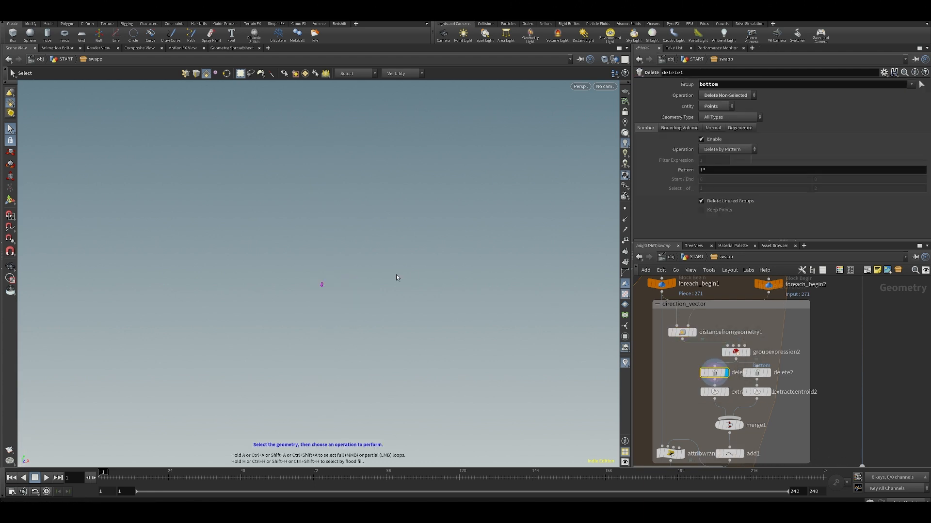
{"action": "key", "text": "s"}
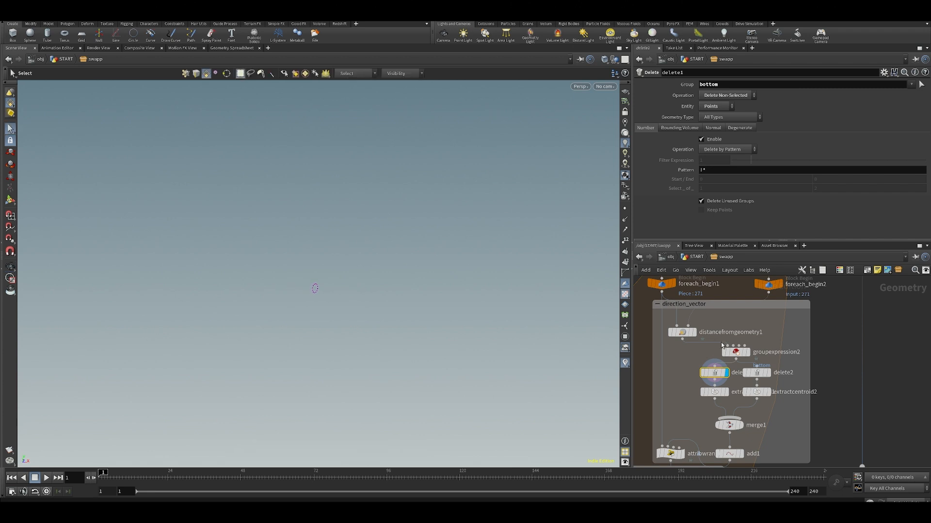
{"action": "left_click", "coordinate": [768, 373]}
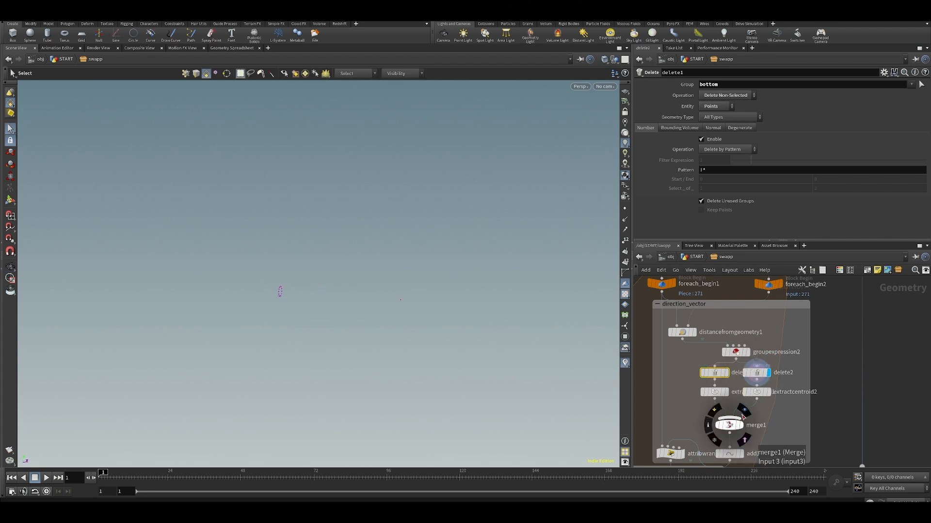
{"action": "left_click", "coordinate": [752, 397]}
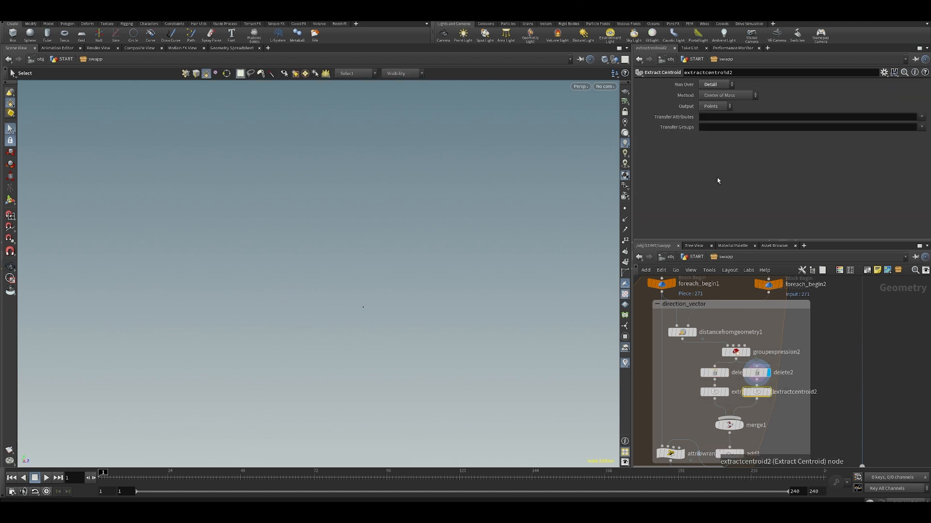
Step: Display add1 with its parameters and turn on point display in the viewport
{"action": "middle_click_drag", "start_coordinate": [694, 409], "coordinate": [725, 304]}
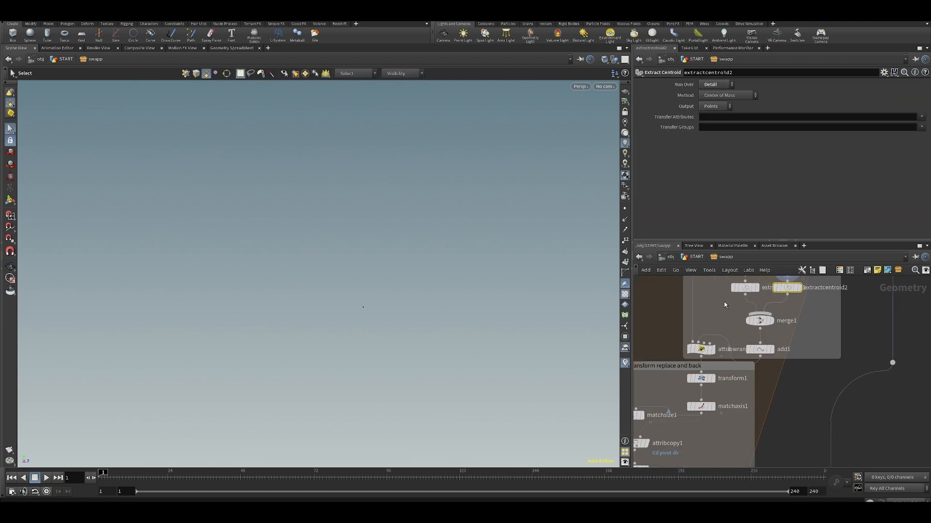
{"action": "left_click", "coordinate": [765, 350]}
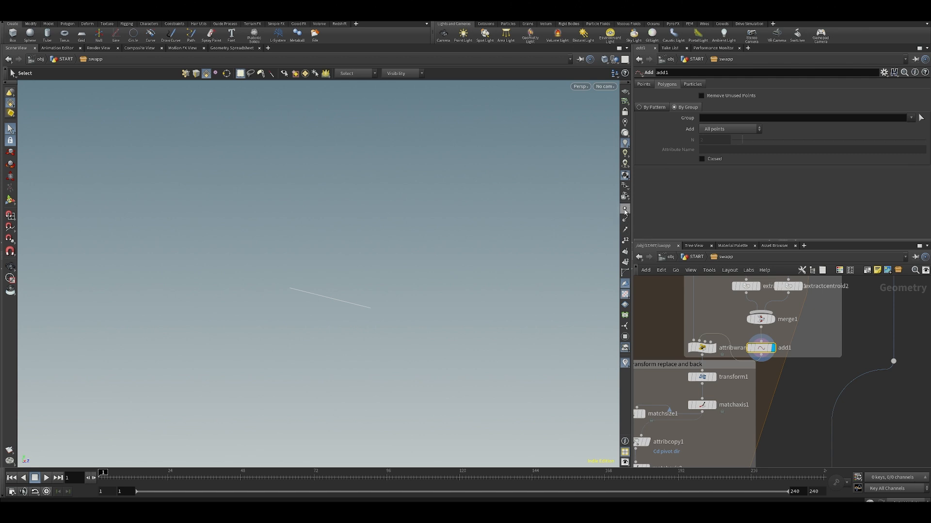
{"action": "left_click", "coordinate": [625, 209]}
{"action": "key", "text": "Escape"}
{"action": "middle_click_drag", "start_coordinate": [727, 303], "coordinate": [717, 345]}
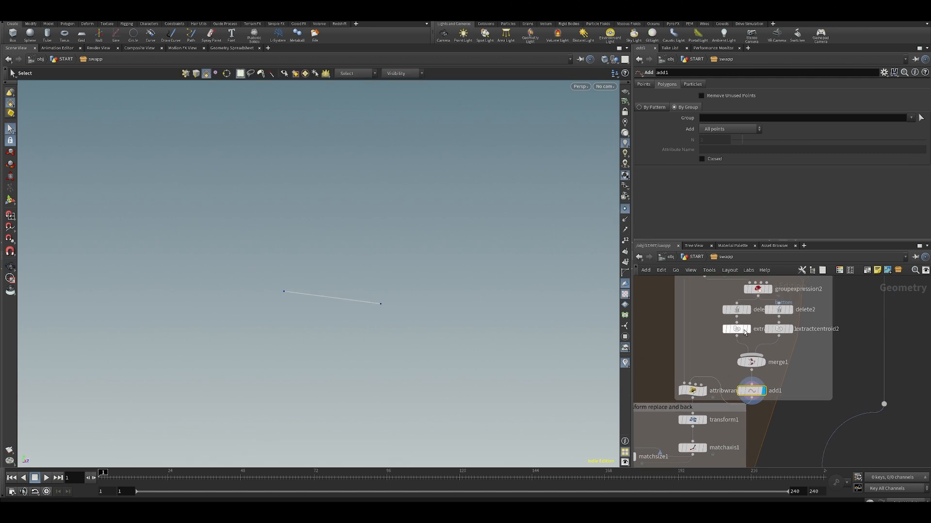
Step: Compare the points of extractcentroid1, extractcentroid2, delete1 and delete2 by displaying these nodes in turn
{"action": "left_click", "coordinate": [749, 328]}
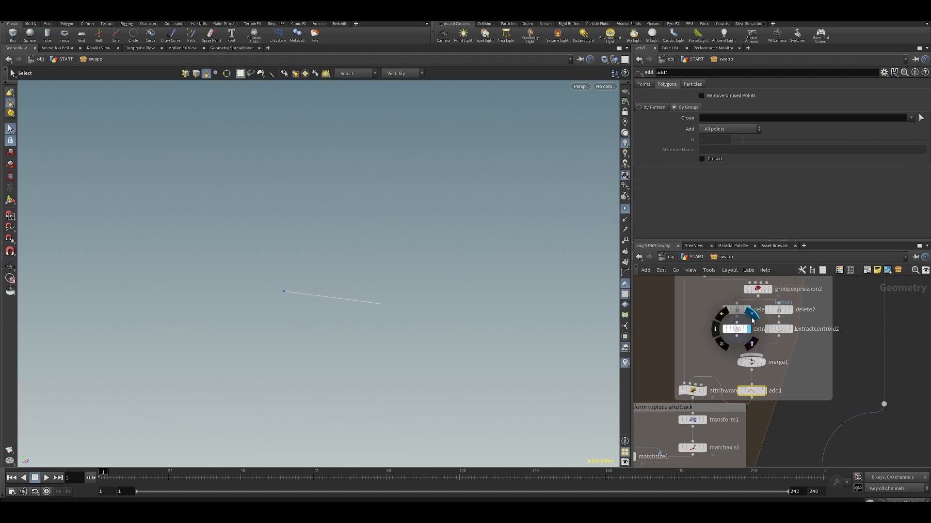
{"action": "left_click", "coordinate": [789, 329]}
{"action": "left_click", "coordinate": [778, 329]}
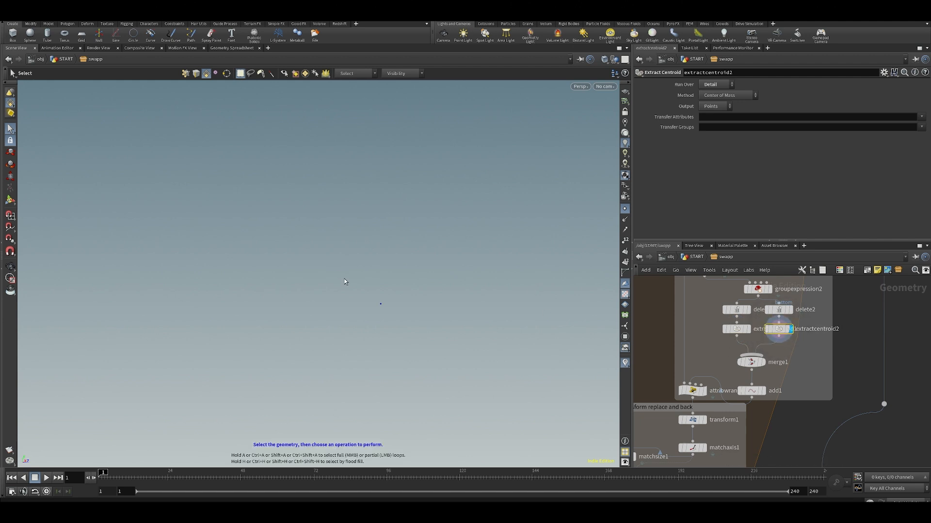
{"action": "left_click", "coordinate": [749, 310]}
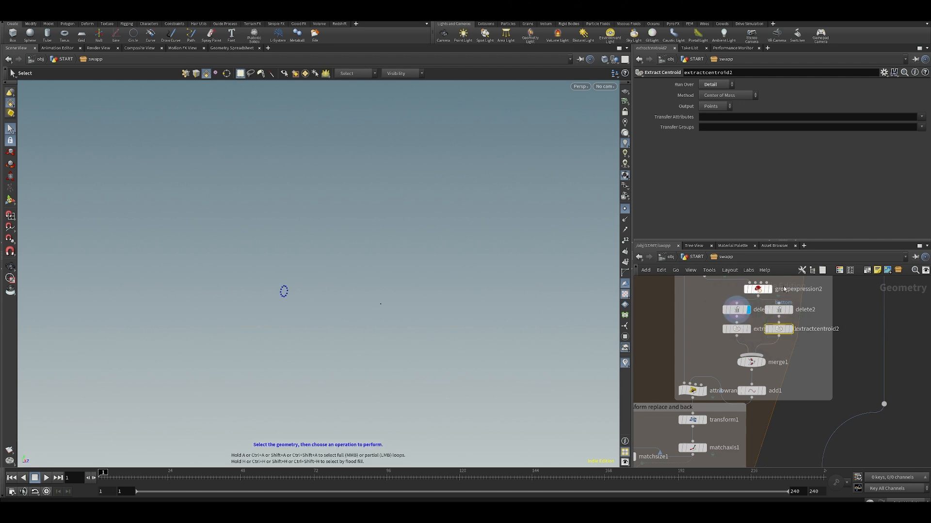
{"action": "left_click", "coordinate": [796, 298]}
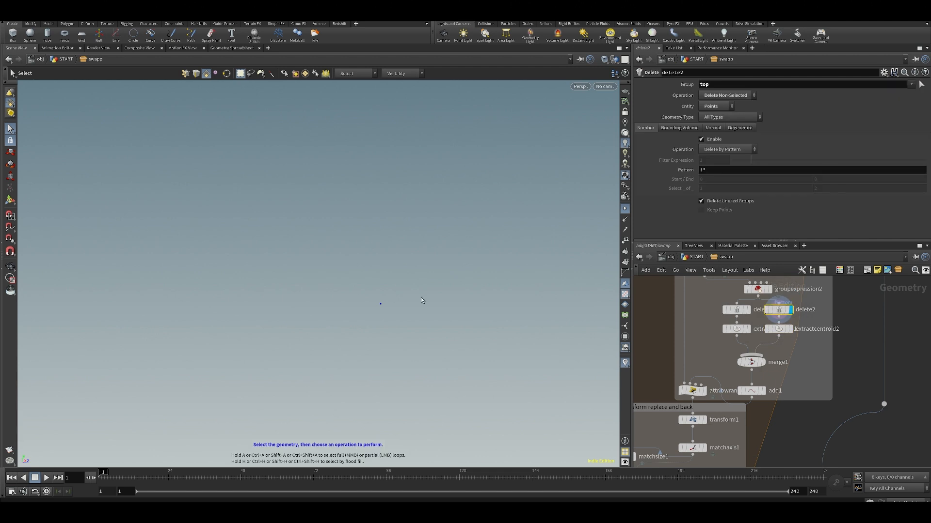
Step: Display transform1 with its parameters and frame the purple cone shape to inspect it
{"action": "left_click", "coordinate": [749, 397]}
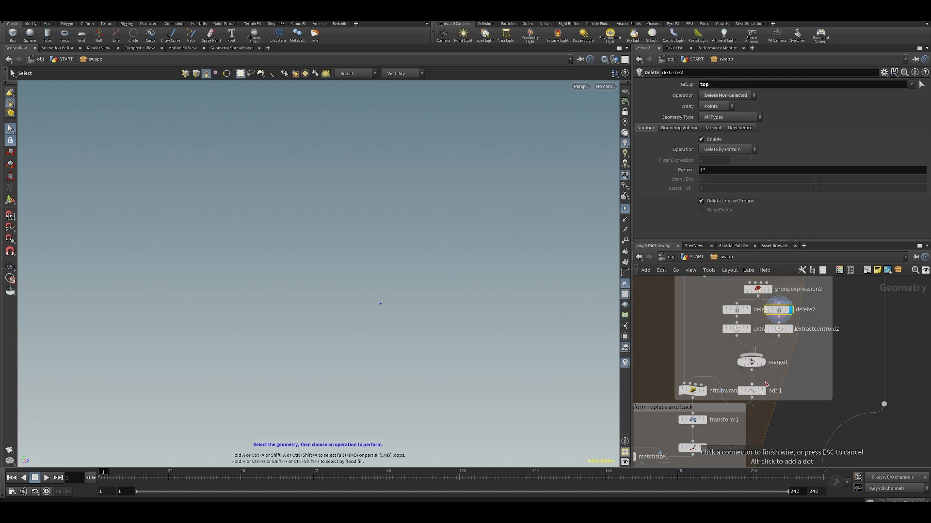
{"action": "key", "text": "Escape"}
{"action": "left_click", "coordinate": [769, 377]}
{"action": "middle_click_drag", "start_coordinate": [743, 426], "coordinate": [786, 385]}
{"action": "mouse_move", "coordinate": [752, 364]}
{"action": "left_click", "coordinate": [741, 382]}
{"action": "key", "text": "space+g"}
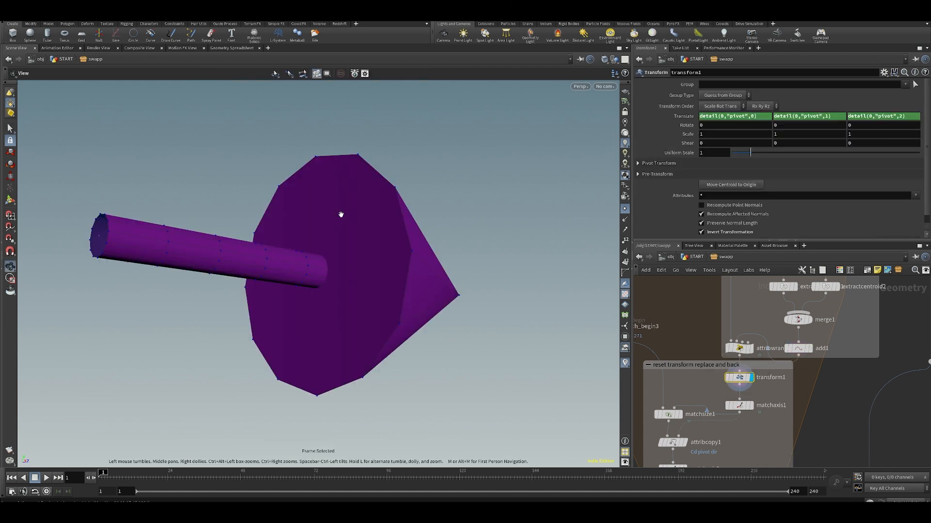
{"action": "right_click_drag", "start_coordinate": [341, 214], "coordinate": [383, 279], "text": "alt"}
{"action": "scroll", "coordinate": [672, 379], "scroll_direction": "down", "scroll_amount": 3}
{"action": "scroll", "coordinate": [743, 365], "scroll_direction": "up", "scroll_amount": 4}
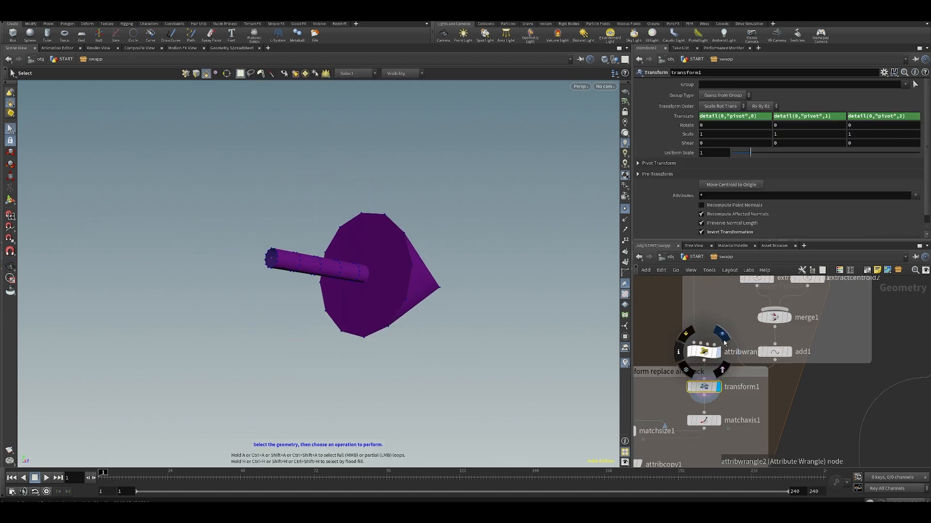
Step: Display attribwrangle2 and examine its VEX code for the dir and pivot attributes
{"action": "left_click", "coordinate": [718, 351]}
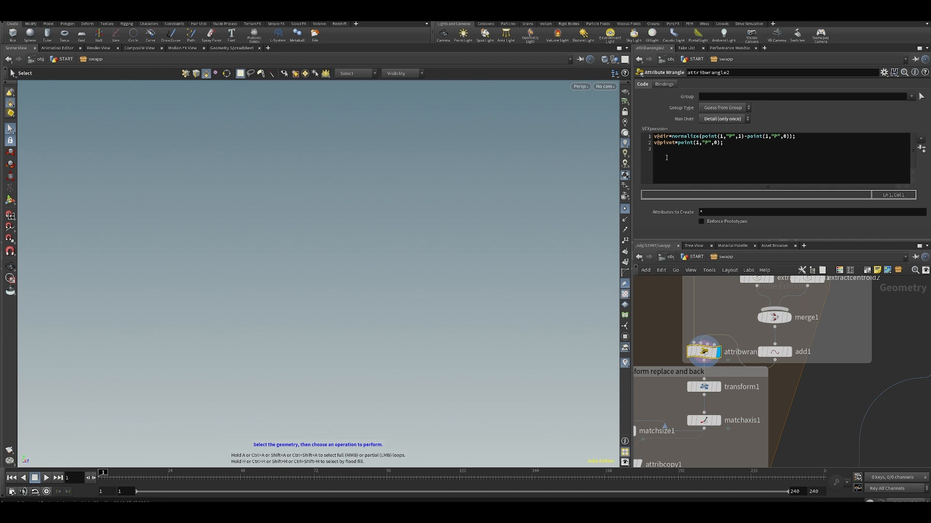
{"action": "left_click_drag", "start_coordinate": [664, 149], "coordinate": [699, 137]}
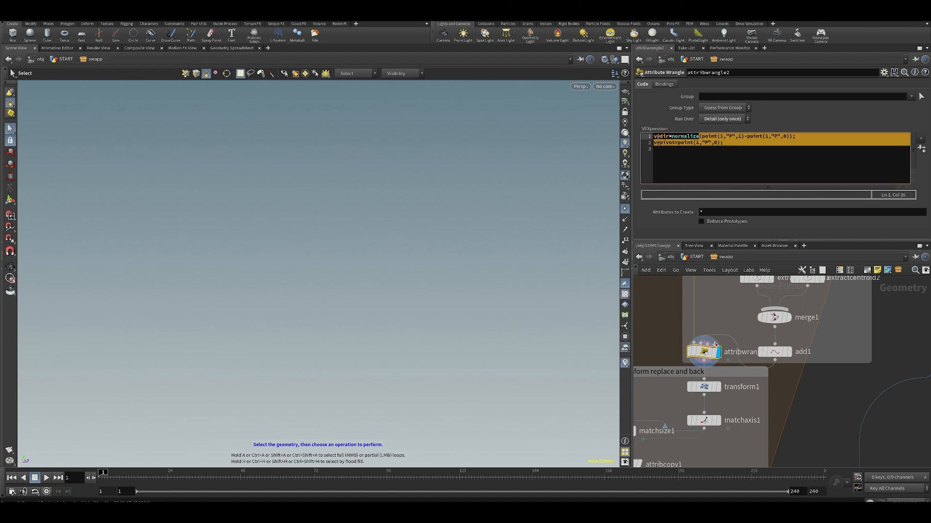
{"action": "middle_click_drag", "start_coordinate": [680, 352], "coordinate": [694, 473]}
{"action": "scroll", "coordinate": [695, 423], "scroll_direction": "up", "scroll_amount": 1}
{"action": "middle_click_drag", "start_coordinate": [695, 422], "coordinate": [685, 338]}
{"action": "scroll", "coordinate": [685, 338], "scroll_direction": "down", "scroll_amount": 5}
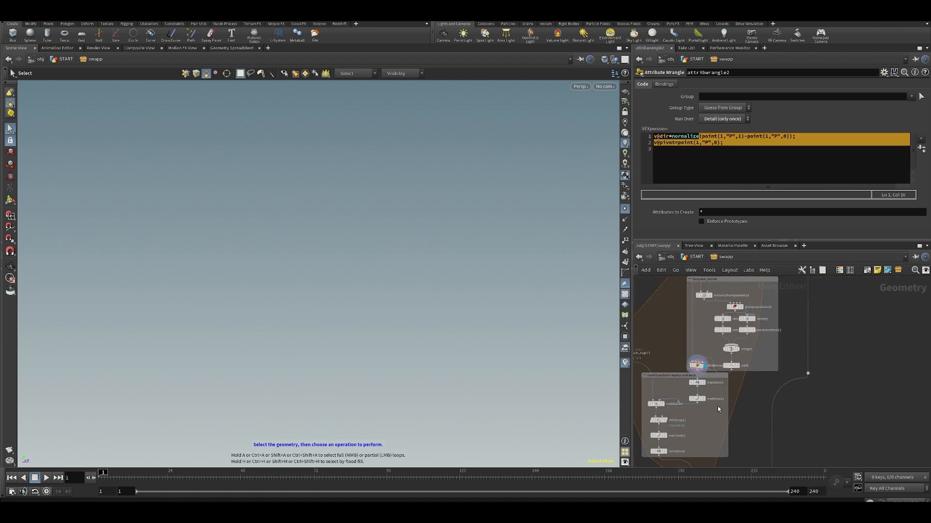
Step: Display attribcopy1 in the "reset transform replace and back" group and show its parameters
{"action": "middle_click_drag", "start_coordinate": [717, 407], "coordinate": [754, 369]}
{"action": "scroll", "coordinate": [754, 370], "scroll_direction": "up", "scroll_amount": 1}
{"action": "scroll", "coordinate": [754, 370], "scroll_direction": "up", "scroll_amount": 2}
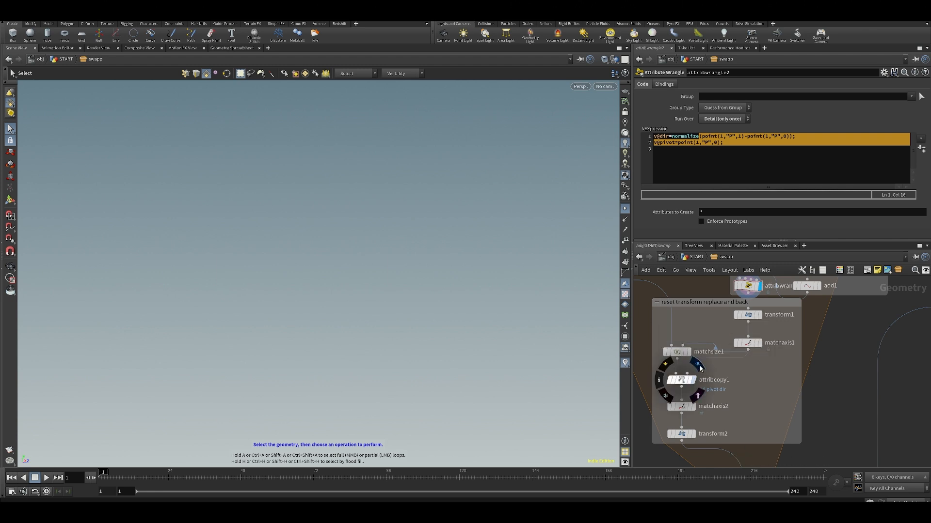
{"action": "left_click", "coordinate": [685, 380]}
{"action": "left_click", "coordinate": [684, 380]}
{"action": "middle_click_drag", "start_coordinate": [698, 391], "coordinate": [687, 316]}
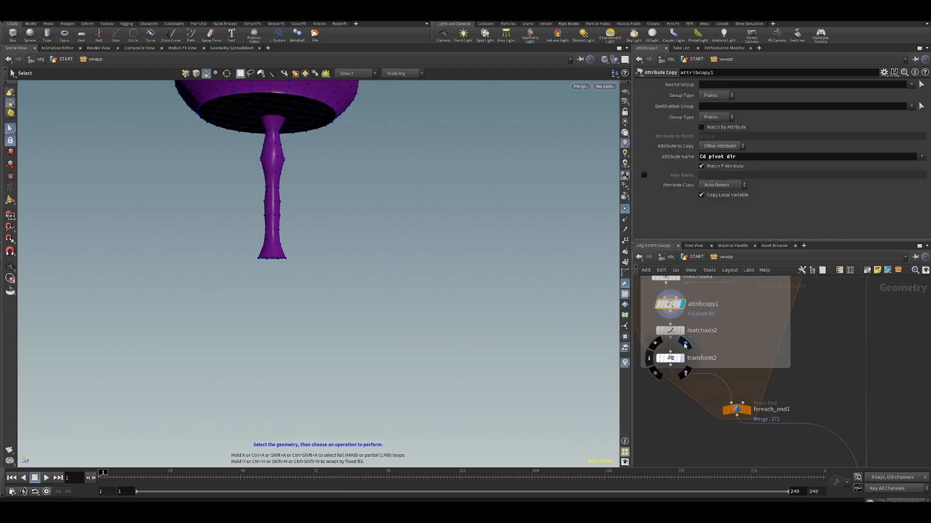
Step: Display transform2 and foreach_end1 in turn, and show foreach_end1's parameters
{"action": "left_click", "coordinate": [686, 343]}
{"action": "left_click", "coordinate": [749, 411]}
{"action": "left_click", "coordinate": [736, 410]}
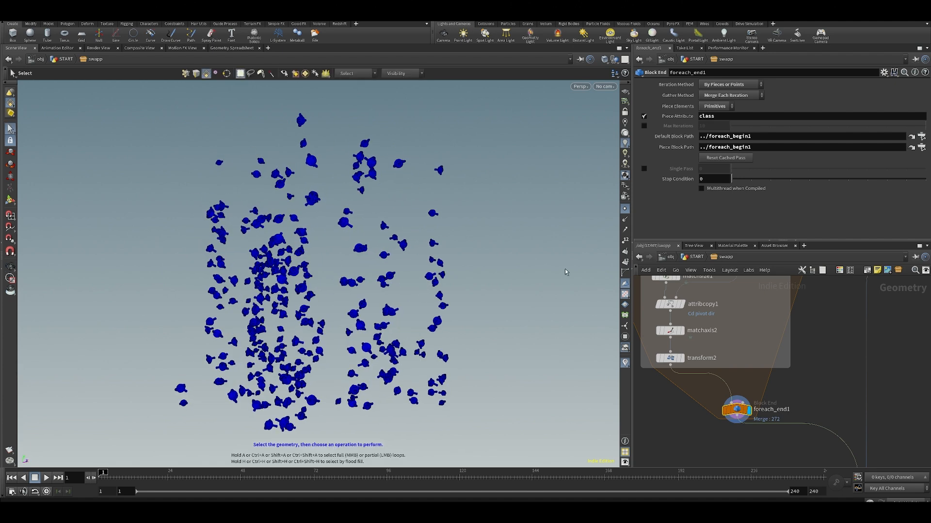
Step: Turn off the point markers and display foreach_begin3 to view the loop's incoming pieces
{"action": "left_click", "coordinate": [626, 210]}
{"action": "middle_click_drag", "start_coordinate": [719, 304], "coordinate": [745, 393]}
{"action": "scroll", "coordinate": [745, 393], "scroll_direction": "down", "scroll_amount": 2}
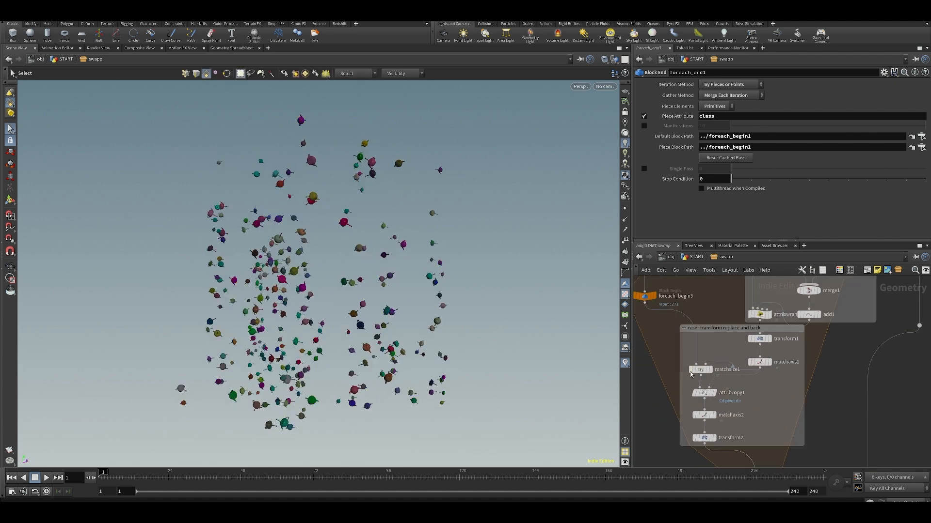
{"action": "middle_click_drag", "start_coordinate": [666, 301], "coordinate": [694, 343]}
{"action": "left_click", "coordinate": [681, 340]}
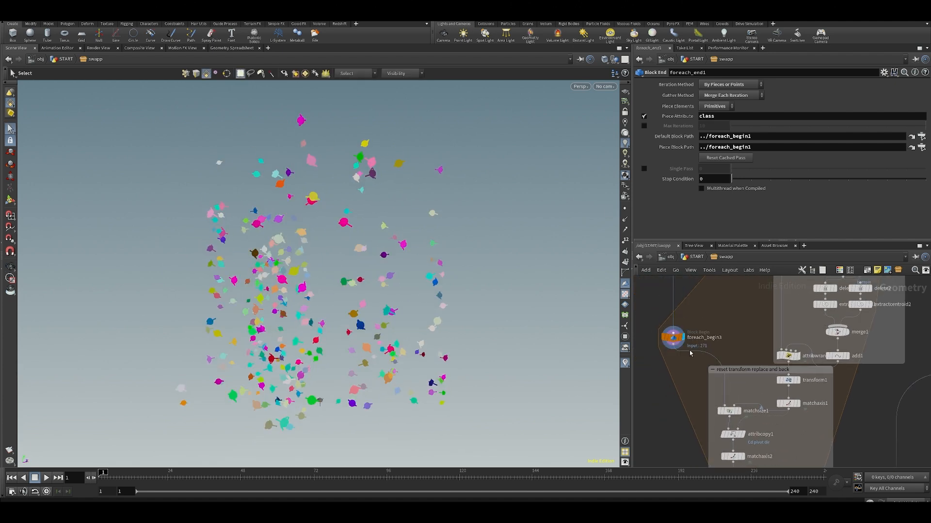
Step: Display attribcopy1 and transform2 in the "reset transform replace and back" group, and show transform2's parameters
{"action": "middle_click_drag", "start_coordinate": [748, 446], "coordinate": [707, 375]}
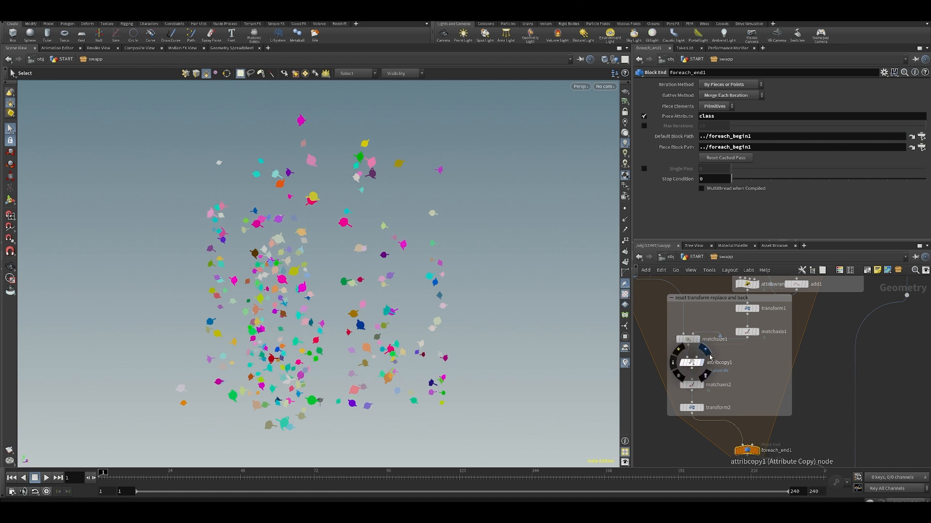
{"action": "left_click", "coordinate": [700, 363]}
{"action": "middle_click_drag", "start_coordinate": [730, 385], "coordinate": [732, 312]}
{"action": "left_click", "coordinate": [704, 358]}
{"action": "left_click", "coordinate": [712, 351]}
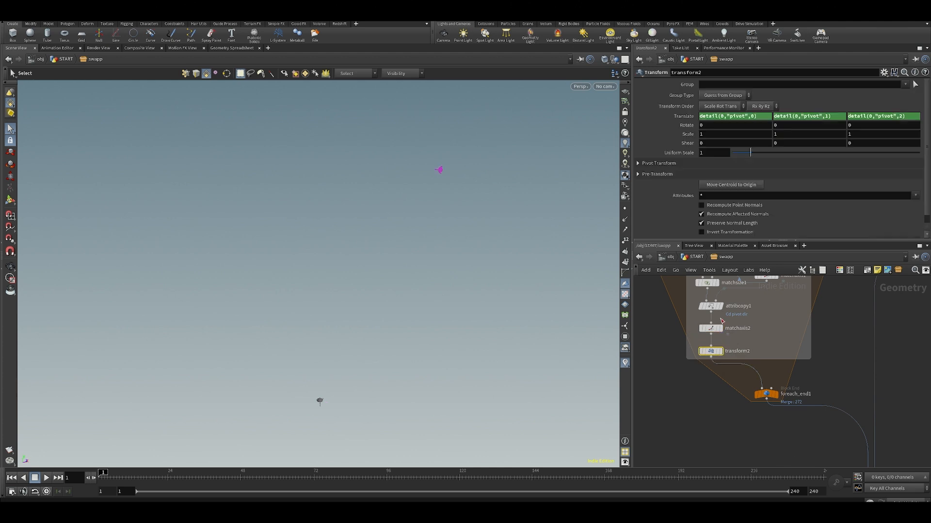
Step: Display foreach_end1 with its parameters, and the final merged output with the sticks
{"action": "left_click", "coordinate": [778, 395]}
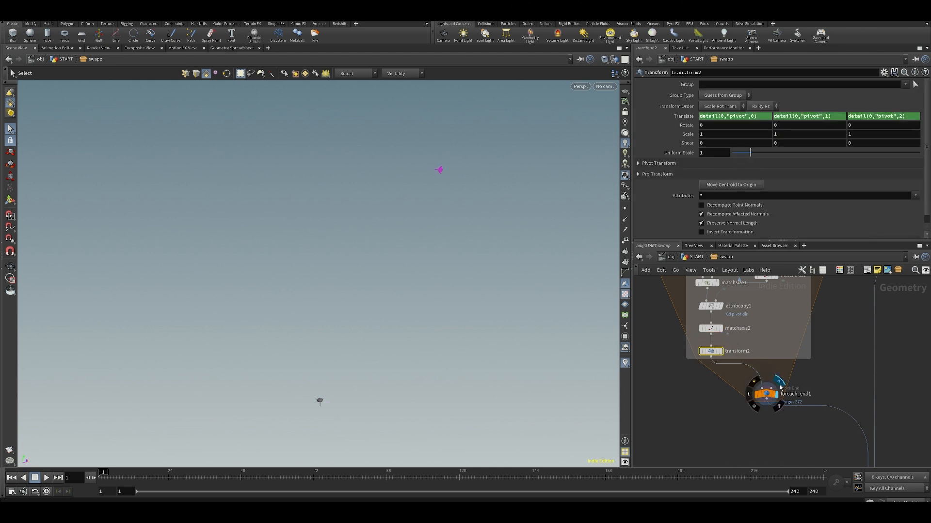
{"action": "middle_click_drag", "start_coordinate": [791, 444], "coordinate": [705, 452]}
{"action": "scroll", "coordinate": [785, 383], "scroll_direction": "down", "scroll_amount": 1}
{"action": "left_click", "coordinate": [804, 396]}
{"action": "key", "text": "Escape"}
{"action": "scroll", "coordinate": [705, 445], "scroll_direction": "down", "scroll_amount": 5}
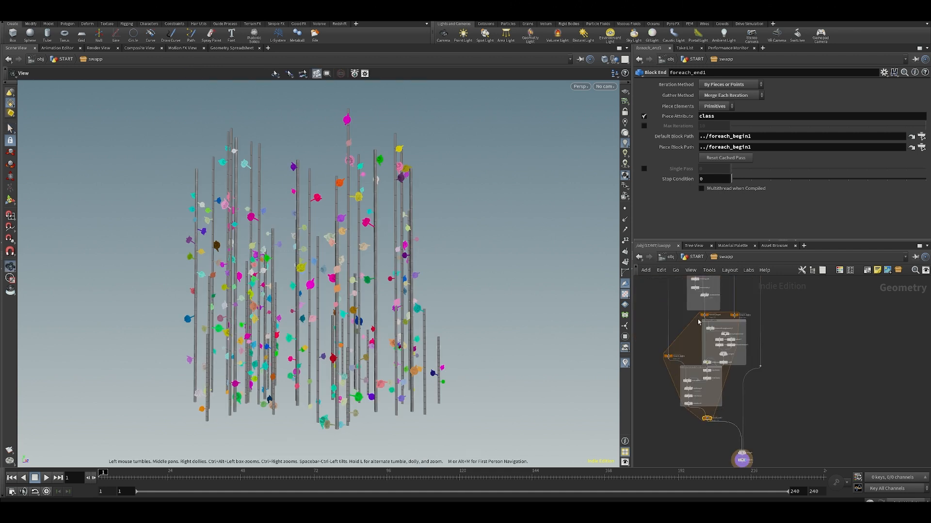
Step: Display attribpromote1 near the start of the swapp network and show its Cd promotion settings
{"action": "middle_click_drag", "start_coordinate": [700, 321], "coordinate": [714, 457]}
{"action": "scroll", "coordinate": [726, 371], "scroll_direction": "up", "scroll_amount": 3}
{"action": "middle_click_drag", "start_coordinate": [730, 360], "coordinate": [700, 329]}
{"action": "scroll", "coordinate": [701, 176], "scroll_direction": "up", "scroll_amount": 1}
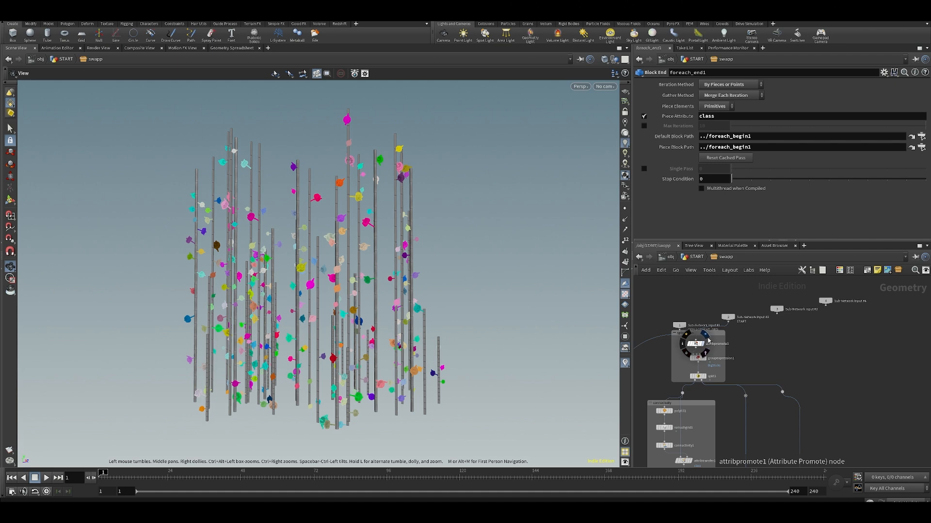
{"action": "left_click", "coordinate": [701, 336]}
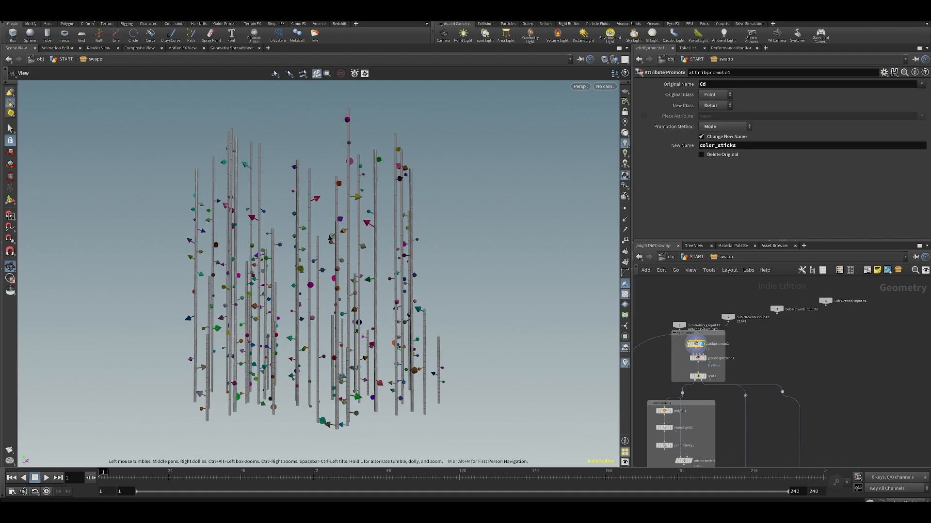
Step: Clear the SOP cache in the Cache Manager and close it
{"action": "left_click", "coordinate": [81, 16]}
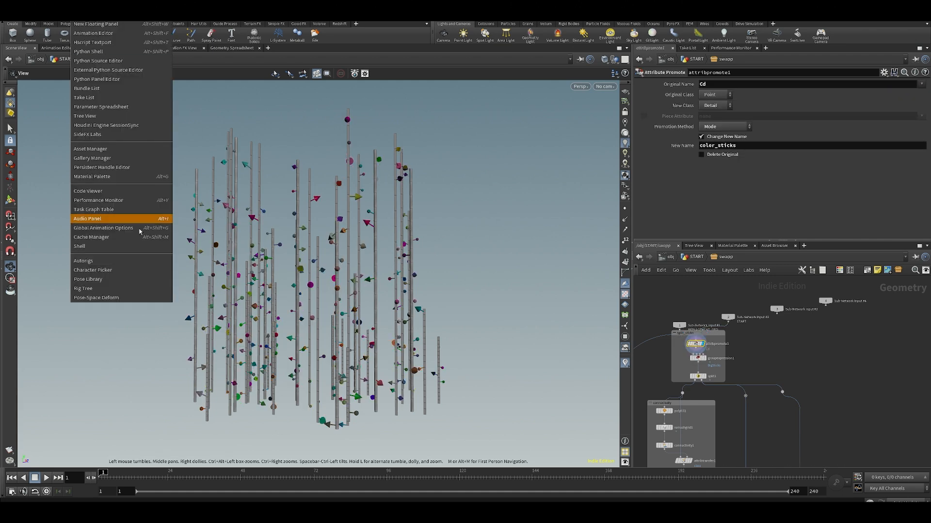
{"action": "left_click", "coordinate": [113, 240]}
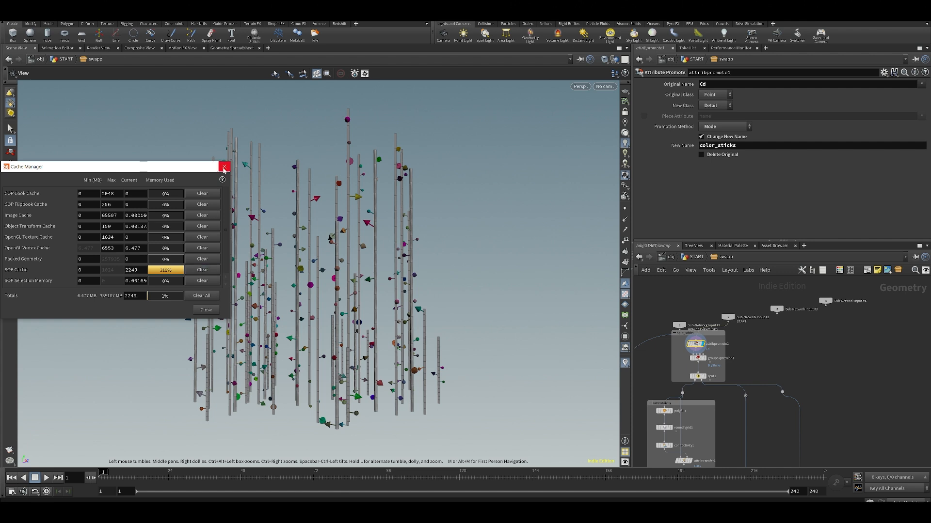
{"action": "left_click_drag", "start_coordinate": [136, 168], "coordinate": [284, 167]}
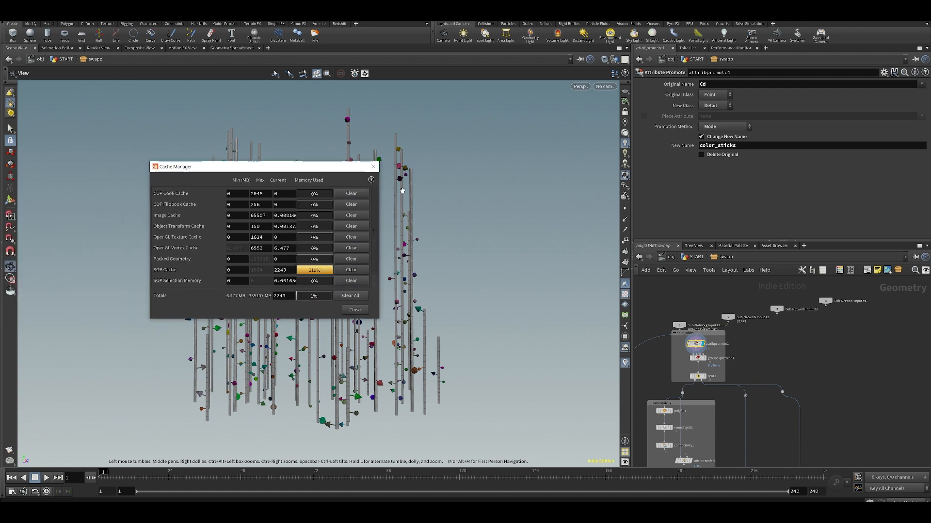
{"action": "left_click", "coordinate": [350, 270]}
{"action": "key", "text": "s"}
{"action": "left_click", "coordinate": [373, 166]}
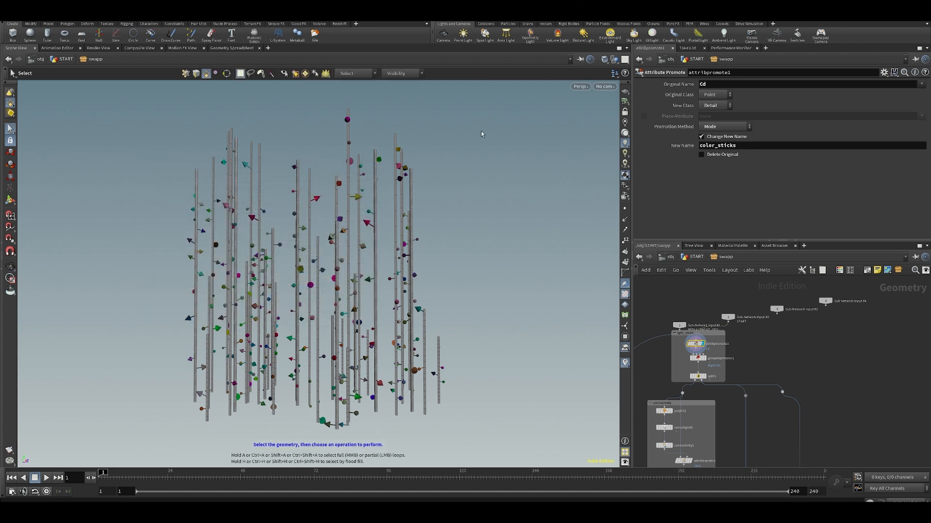
Step: Set the viewport shading to Smooth Shaded and display the network's final output node to view the swapped result
{"action": "left_click", "coordinate": [605, 59]}
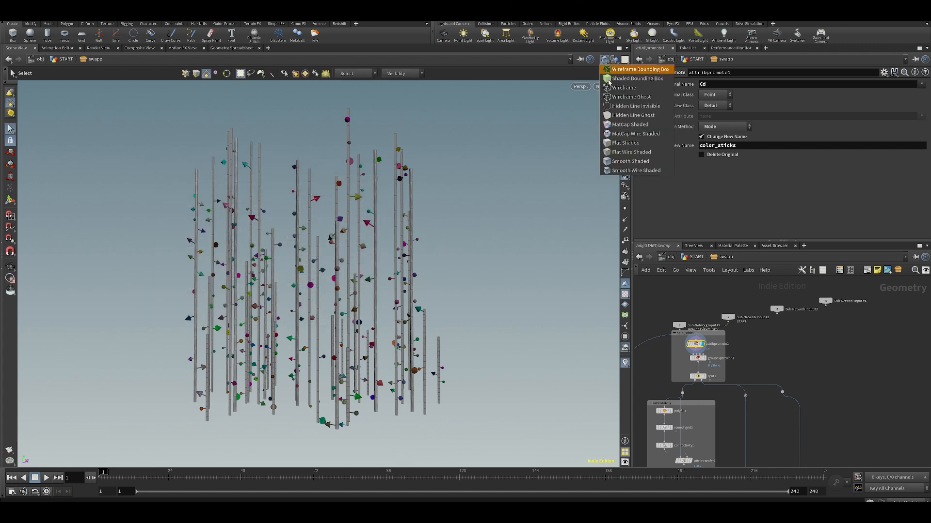
{"action": "left_click", "coordinate": [621, 161]}
{"action": "scroll", "coordinate": [920, 376], "scroll_direction": "up", "scroll_amount": 1}
{"action": "middle_click_drag", "start_coordinate": [921, 375], "coordinate": [914, 319]}
{"action": "mouse_move", "coordinate": [812, 458]}
{"action": "middle_mouse_down"}
{"action": "mouse_move", "coordinate": [836, 294]}
{"action": "mouse_move", "coordinate": [800, 363]}
{"action": "mouse_move", "coordinate": [800, 296]}
{"action": "middle_mouse_up"}
{"action": "scroll", "coordinate": [837, 295], "scroll_direction": "down", "scroll_amount": 2}
{"action": "scroll", "coordinate": [794, 360], "scroll_direction": "up", "scroll_amount": 2}
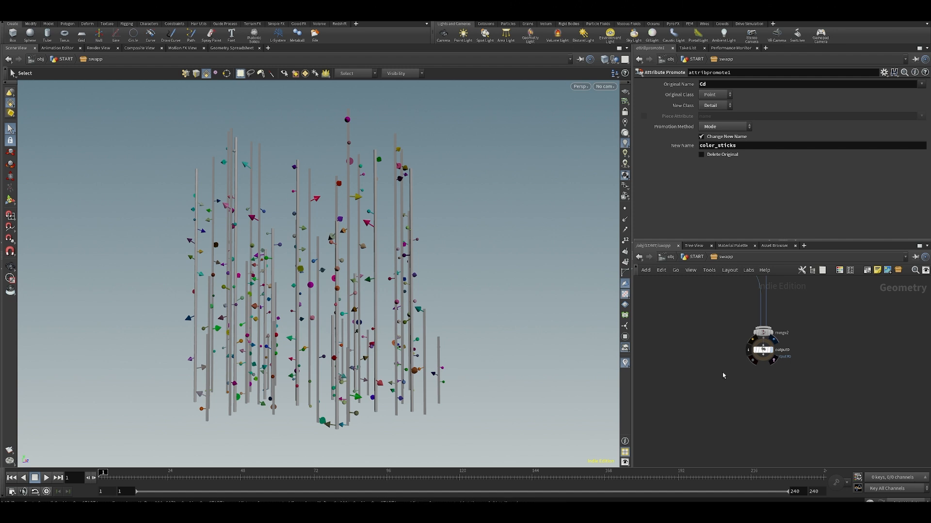
{"action": "left_click", "coordinate": [774, 340]}
{"action": "left_click_drag", "start_coordinate": [388, 311], "coordinate": [366, 342], "text": "alt"}
Step: Open the next participant's solution, the .hipnc file directly after the current one, and accept the non-commercial session mode
{"action": "left_click", "coordinate": [10, 16]}
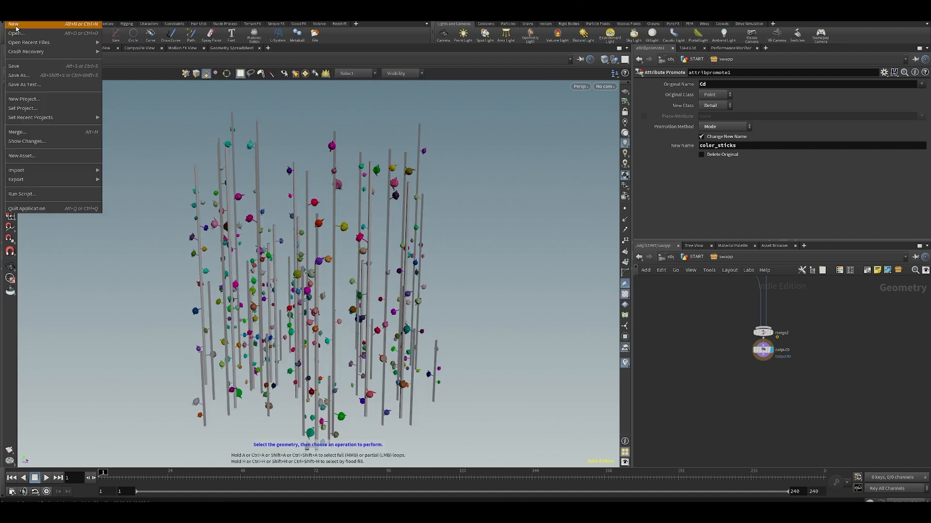
{"action": "left_click", "coordinate": [18, 32]}
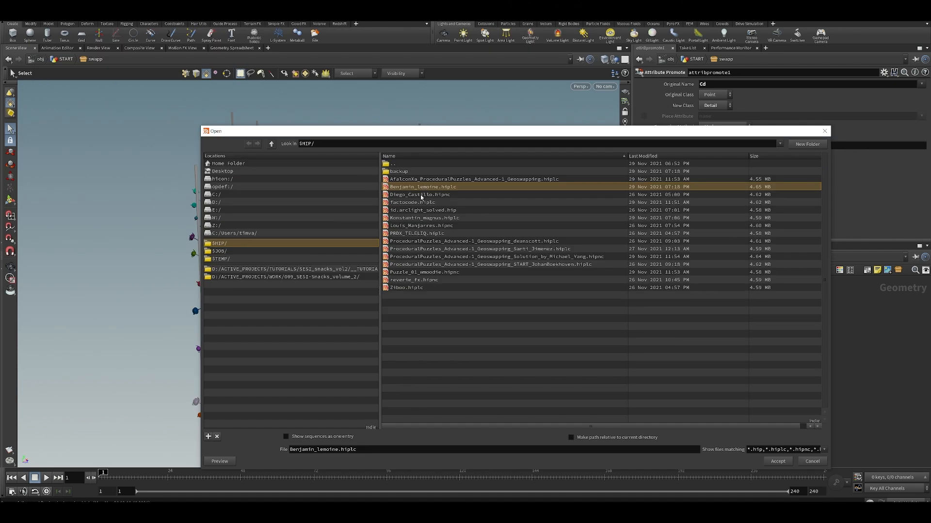
{"action": "left_click", "coordinate": [421, 196]}
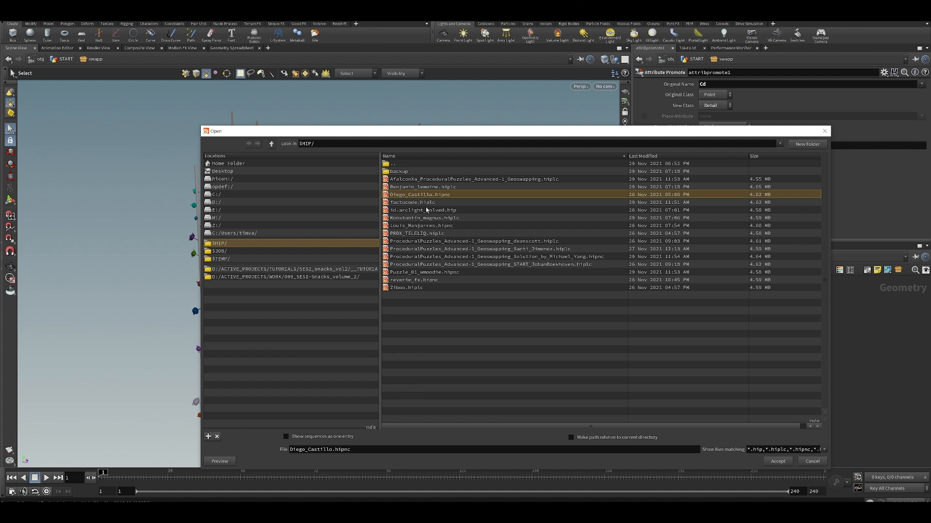
{"action": "left_click", "coordinate": [776, 462]}
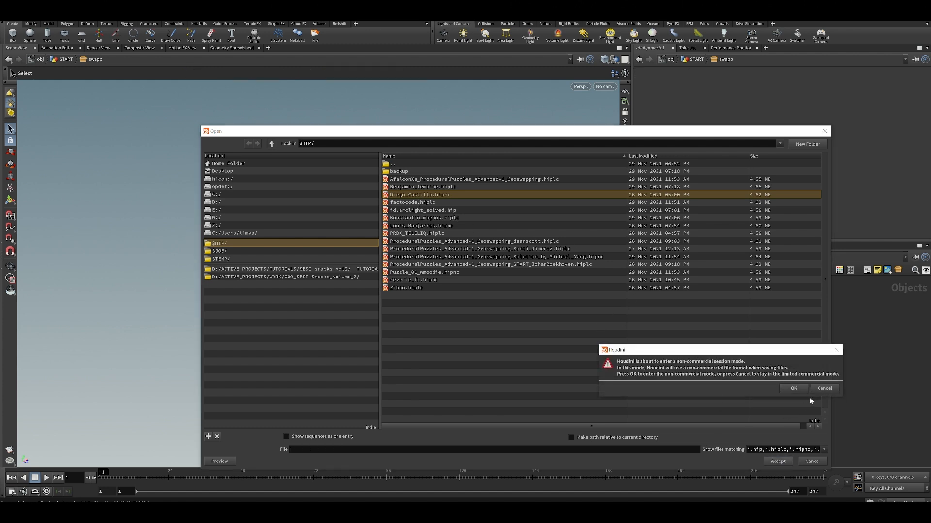
{"action": "left_click", "coordinate": [797, 390]}
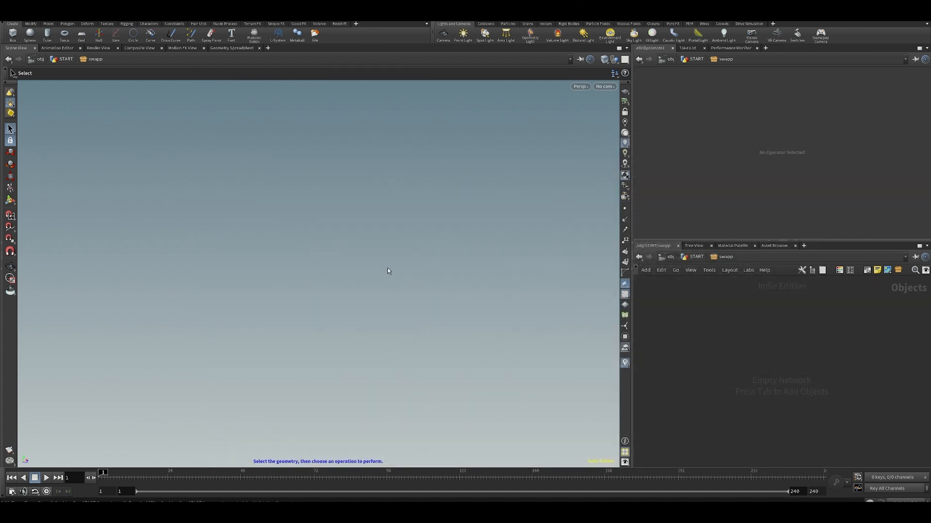
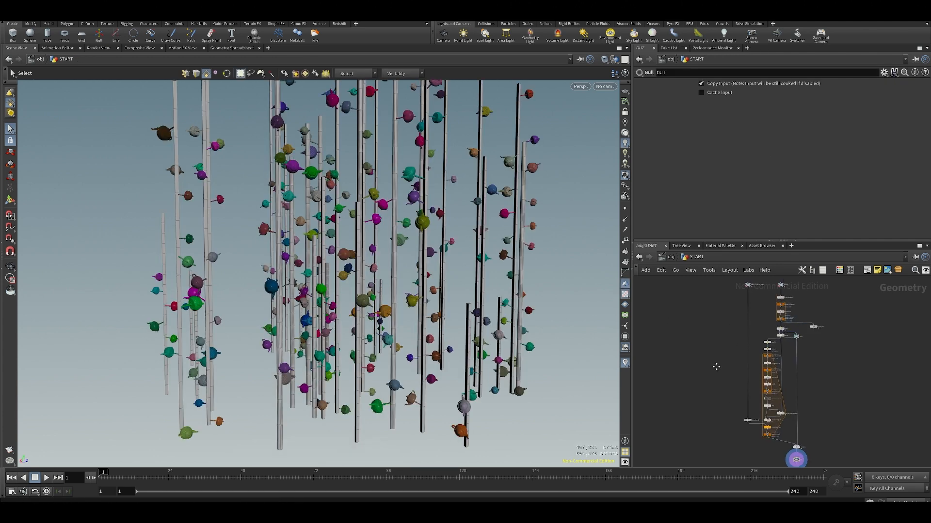
Step: Display foreach_end1 of the measuring loop and show split1's area-based group expression
{"action": "middle_click_drag", "start_coordinate": [757, 320], "coordinate": [760, 378]}
{"action": "scroll", "coordinate": [698, 383], "scroll_direction": "up", "scroll_amount": 3}
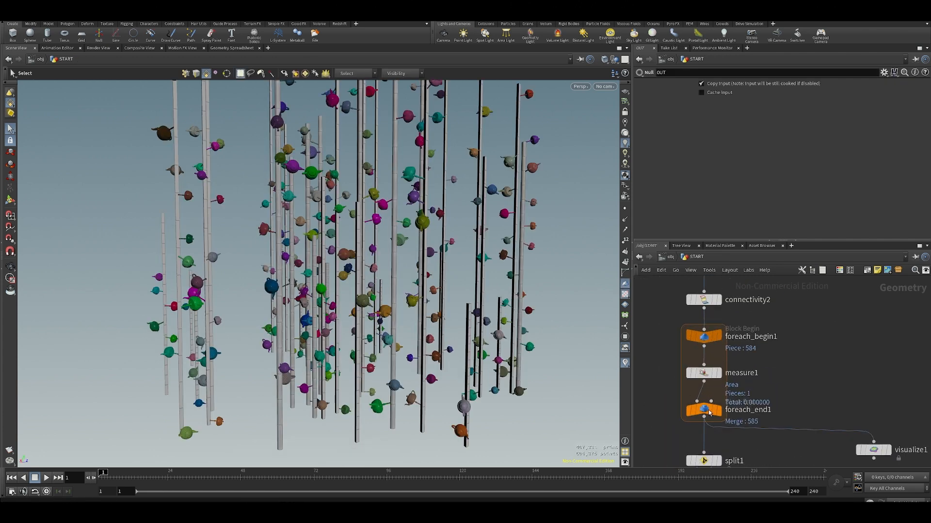
{"action": "left_click", "coordinate": [723, 387]}
{"action": "scroll", "coordinate": [769, 311], "scroll_direction": "up", "scroll_amount": 1}
{"action": "middle_click_drag", "start_coordinate": [769, 313], "coordinate": [766, 361]}
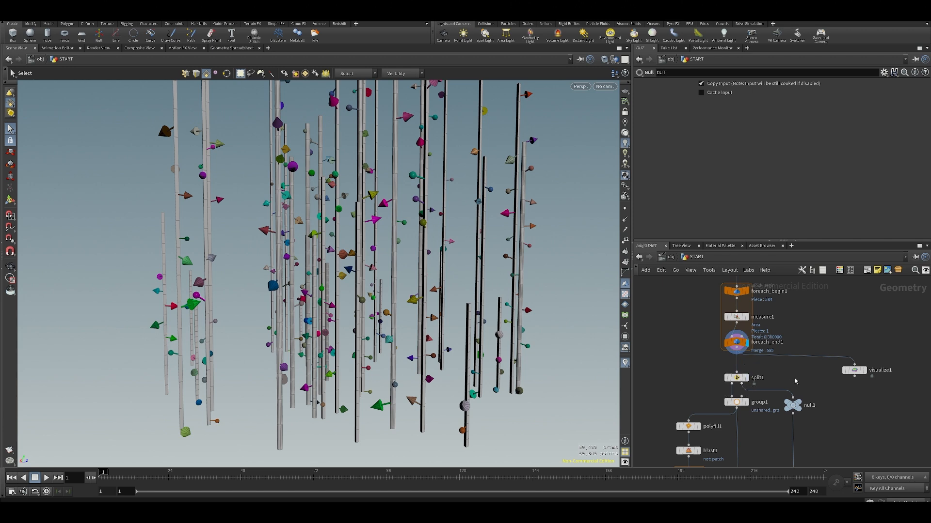
{"action": "left_click", "coordinate": [737, 377]}
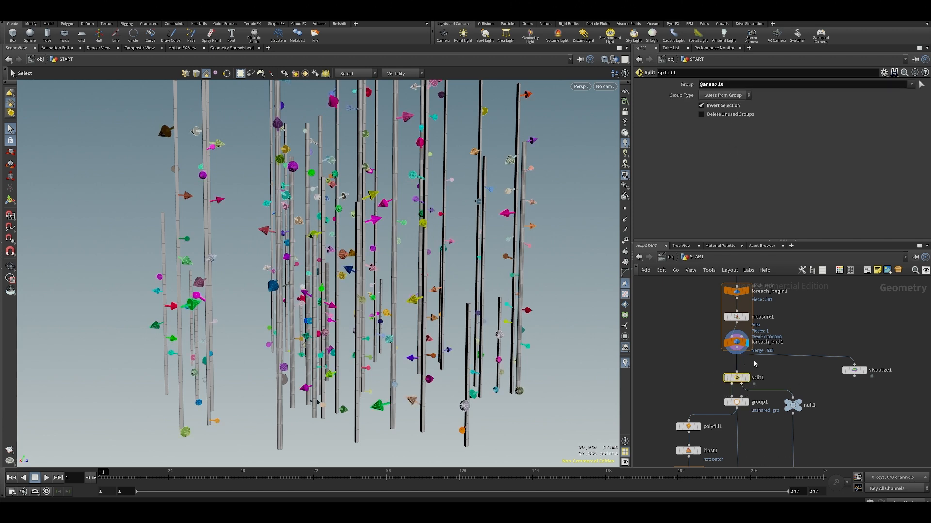
Step: Show measure1's parameters, and display visualize1 with its settings
{"action": "left_click_drag", "start_coordinate": [688, 291], "coordinate": [724, 308]}
{"action": "left_click_drag", "start_coordinate": [708, 298], "coordinate": [762, 318]}
{"action": "middle_click_drag", "start_coordinate": [788, 329], "coordinate": [790, 380]}
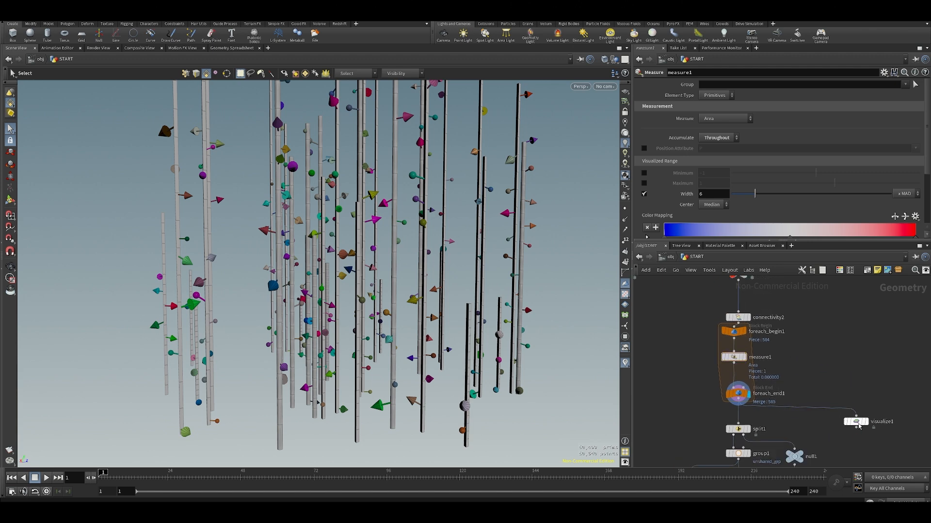
{"action": "left_click", "coordinate": [869, 409]}
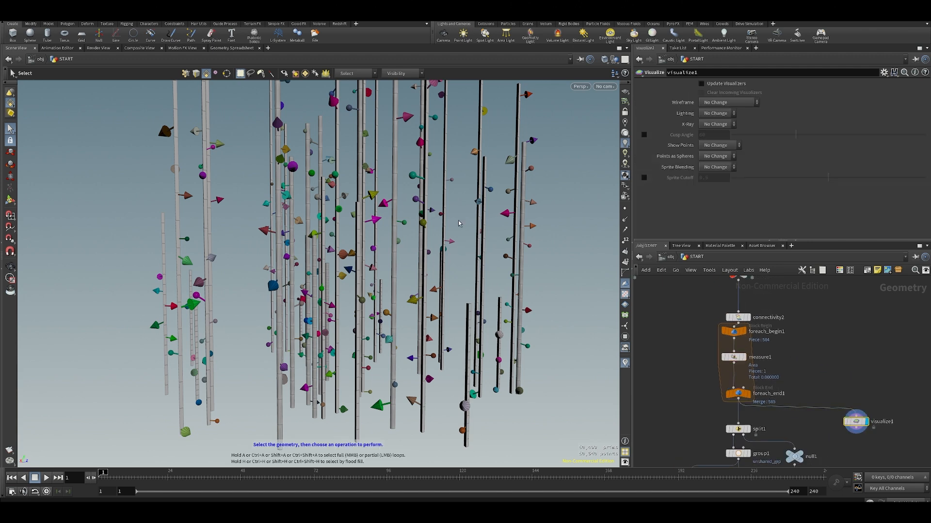
{"action": "middle_click_drag", "start_coordinate": [870, 446], "coordinate": [890, 357]}
Step: Review split1's parameters, and display group1 to examine its unshared edges options
{"action": "left_click_drag", "start_coordinate": [708, 318], "coordinate": [772, 354]}
{"action": "middle_click_drag", "start_coordinate": [772, 354], "coordinate": [773, 450]}
{"action": "middle_click_drag", "start_coordinate": [732, 402], "coordinate": [737, 294]}
{"action": "left_click", "coordinate": [777, 340]}
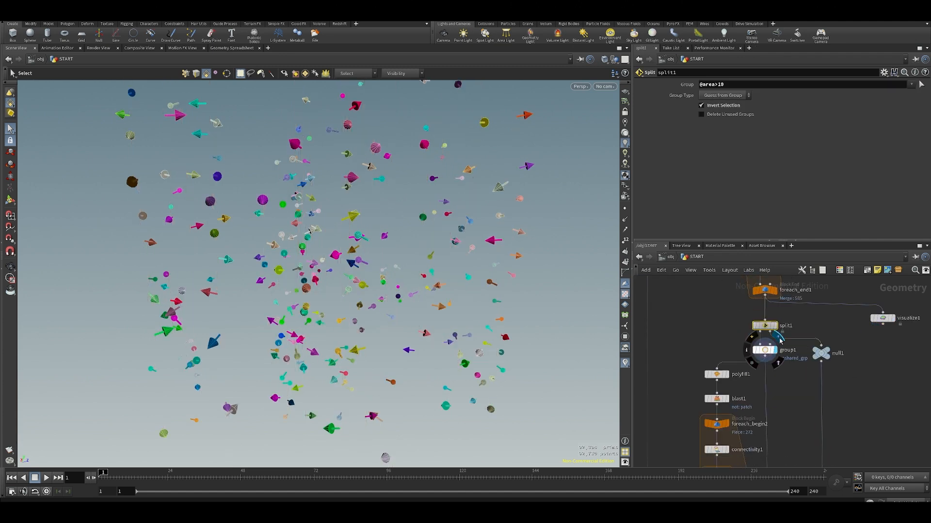
{"action": "left_click", "coordinate": [765, 349]}
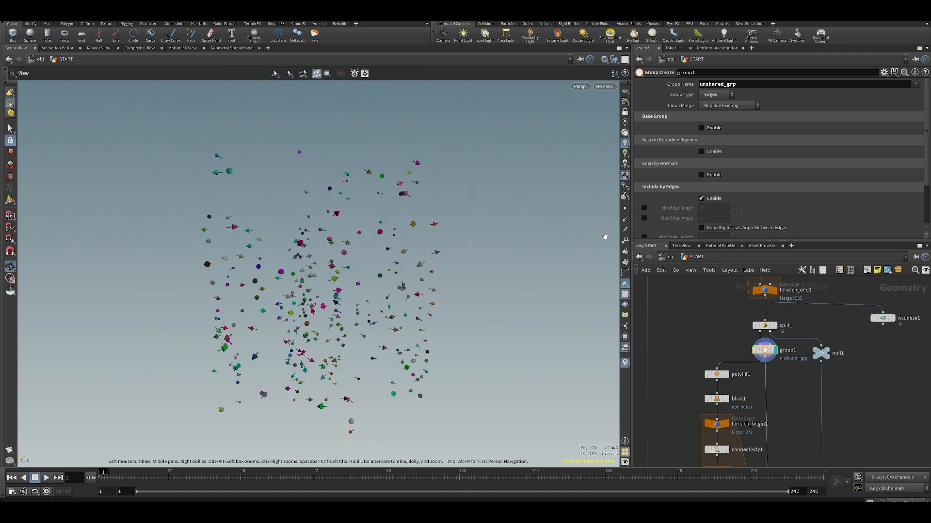
{"action": "scroll", "coordinate": [767, 178], "scroll_direction": "down", "scroll_amount": 3}
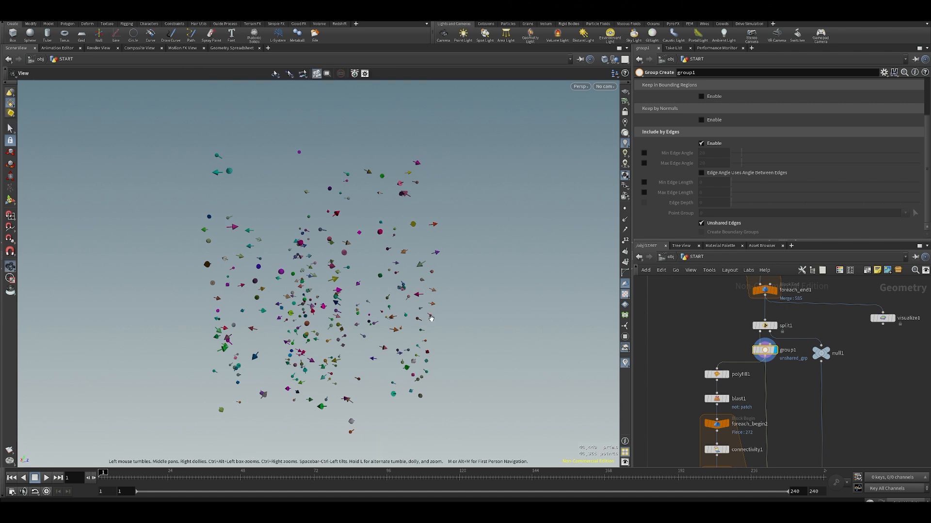
Step: Display polyfill1 and show its hole-filling parameters
{"action": "left_click", "coordinate": [725, 374]}
{"action": "left_click", "coordinate": [718, 376]}
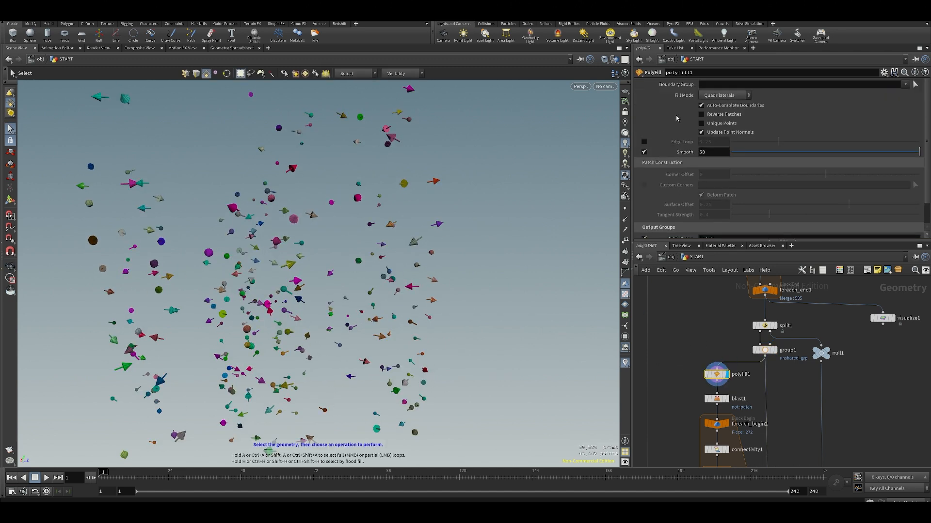
{"action": "scroll", "coordinate": [730, 407], "scroll_direction": "up", "scroll_amount": 2}
{"action": "scroll", "coordinate": [729, 408], "scroll_direction": "up", "scroll_amount": 1}
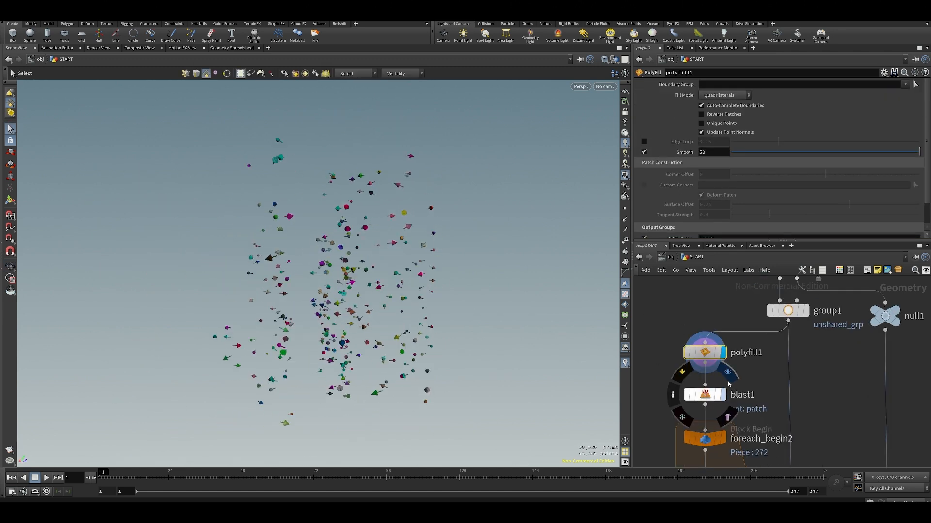
Step: Display blast1 to isolate the patch group and show its parameters
{"action": "left_click", "coordinate": [723, 396]}
{"action": "left_click", "coordinate": [709, 396]}
{"action": "key", "text": "Escape"}
{"action": "middle_click_drag", "start_coordinate": [801, 402], "coordinate": [777, 326]}
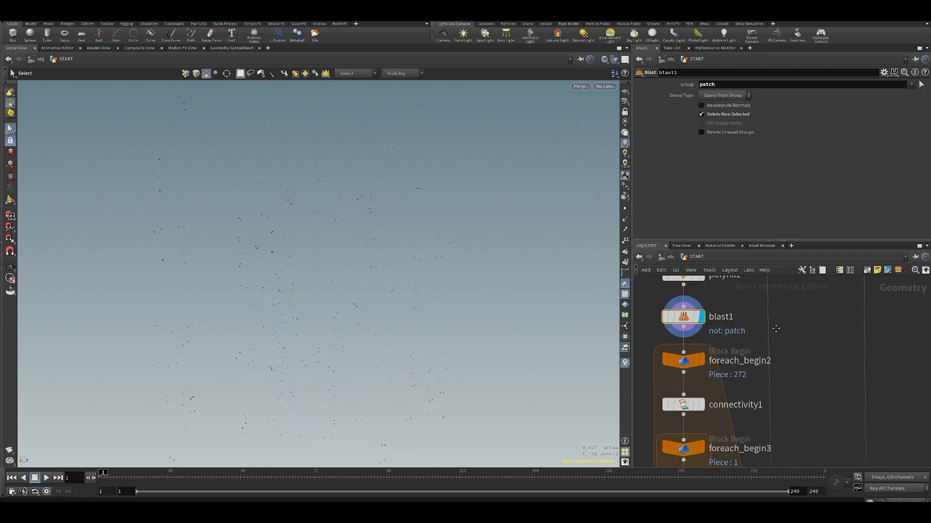
Step: Display connectivity1 inside the foreach_begin2 loop with its parameters, and frame the two cap patches for inspection
{"action": "middle_click_drag", "start_coordinate": [738, 411], "coordinate": [733, 333]}
{"action": "scroll", "coordinate": [734, 340], "scroll_direction": "down", "scroll_amount": 3}
{"action": "middle_click_drag", "start_coordinate": [742, 384], "coordinate": [718, 374]}
{"action": "scroll", "coordinate": [719, 372], "scroll_direction": "up", "scroll_amount": 1}
{"action": "left_click", "coordinate": [728, 332]}
{"action": "left_click", "coordinate": [714, 331]}
{"action": "key", "text": "space+g"}
{"action": "left_click_drag", "start_coordinate": [393, 281], "coordinate": [242, 264], "text": "alt"}
{"action": "left_click_drag", "start_coordinate": [509, 279], "coordinate": [427, 275], "text": "alt"}
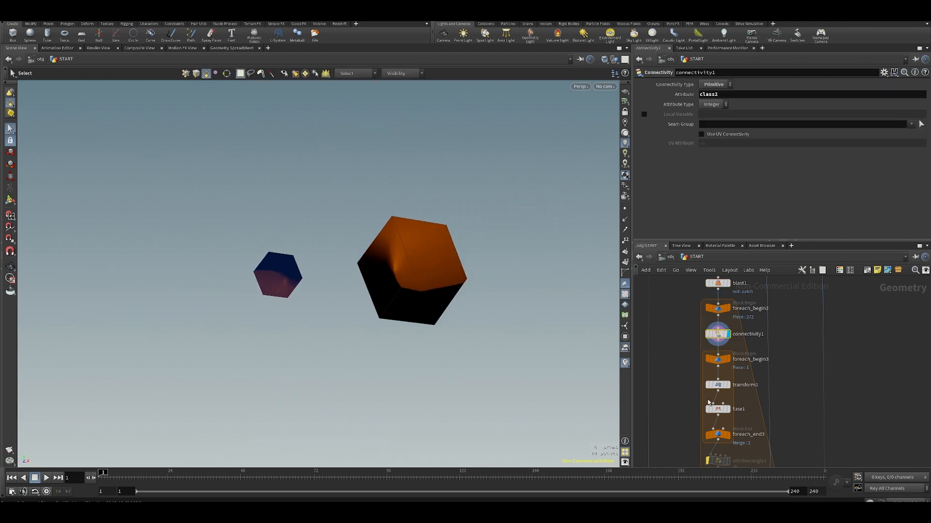
Step: Display fuse1 and foreach_begin3 with their parameters, turn on the point markers, and frame the single cap patch
{"action": "left_click", "coordinate": [728, 409]}
{"action": "left_click", "coordinate": [716, 409]}
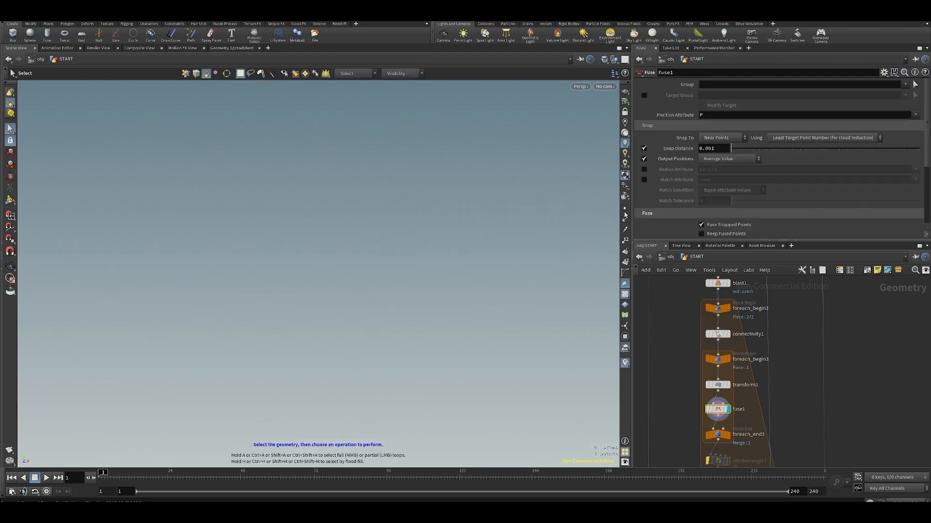
{"action": "left_click", "coordinate": [726, 358]}
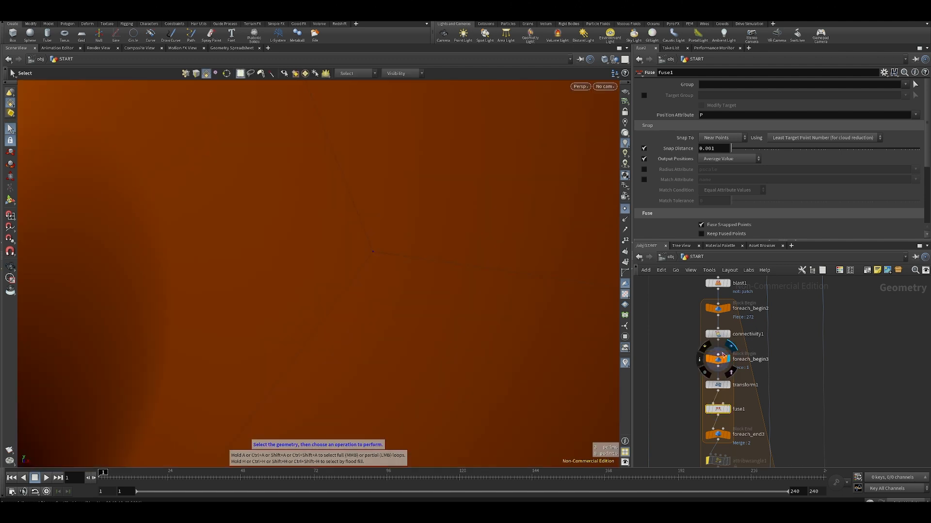
{"action": "left_click", "coordinate": [722, 357]}
{"action": "key", "text": "space+g"}
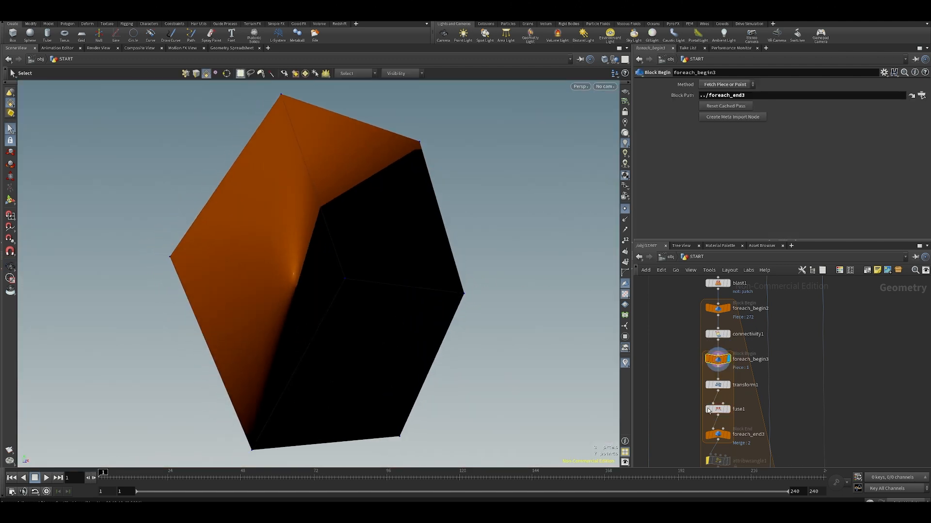
Step: Display transform1 and fuse1 in turn inside the foreach_begin3 loop, and show their parameters
{"action": "left_click", "coordinate": [717, 385]}
{"action": "left_click", "coordinate": [730, 378]}
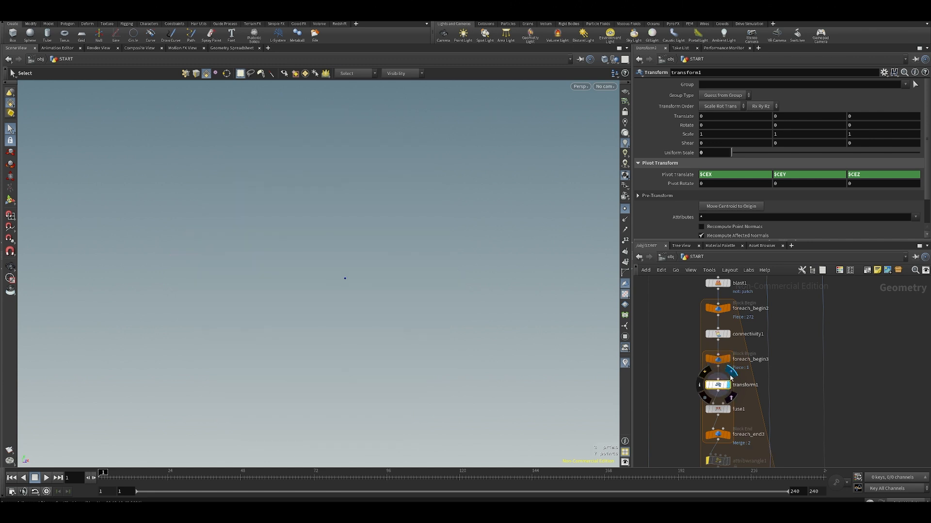
{"action": "left_click", "coordinate": [727, 410]}
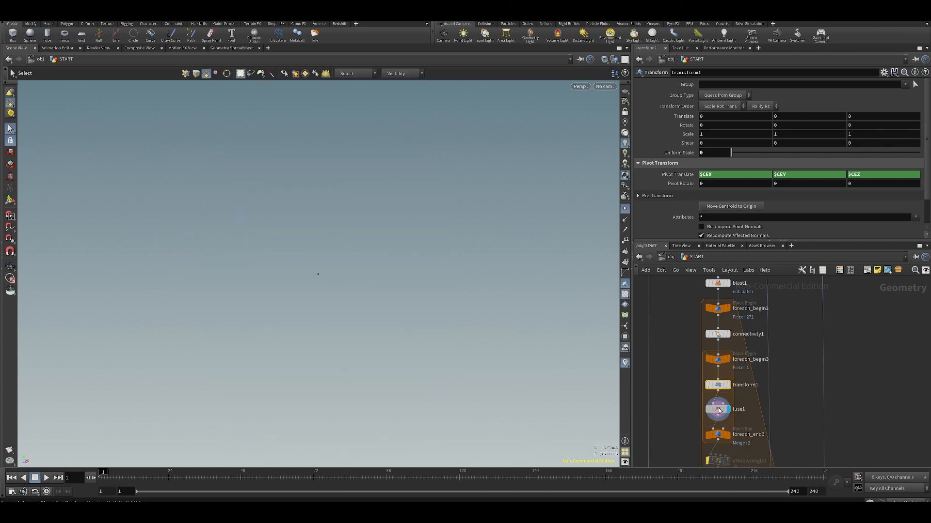
{"action": "left_click", "coordinate": [719, 411]}
Step: Inspect the node info of transform1 and fuse1 to compare their point and primitive counts
{"action": "middle_click", "coordinate": [720, 384]}
{"action": "scroll", "coordinate": [722, 383], "scroll_direction": "up", "scroll_amount": 3}
{"action": "middle_click", "coordinate": [726, 380]}
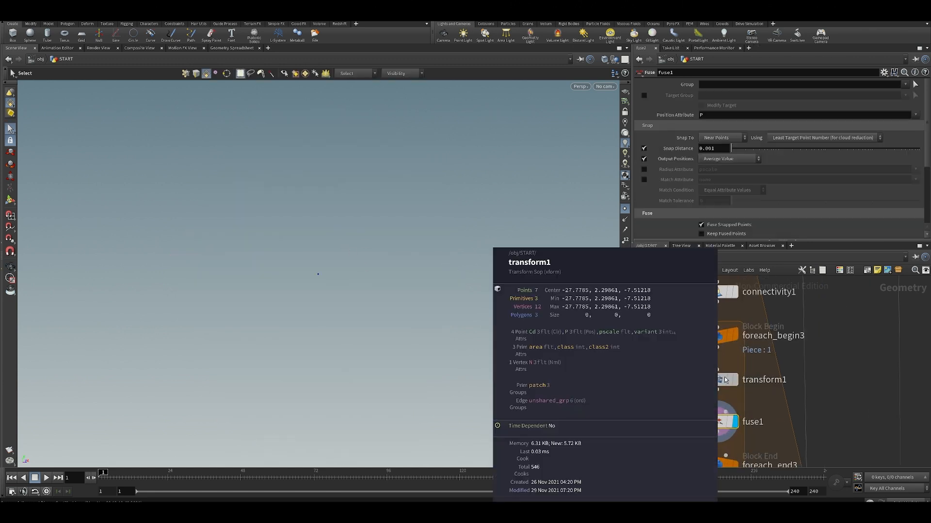
{"action": "scroll", "coordinate": [722, 408], "scroll_direction": "up", "scroll_amount": 1}
{"action": "middle_click", "coordinate": [724, 421]}
Step: Display add1 below the foreach_end3 block, show its polygon parameters, and bring the connecting line fully into view
{"action": "middle_click_drag", "start_coordinate": [833, 458], "coordinate": [786, 358]}
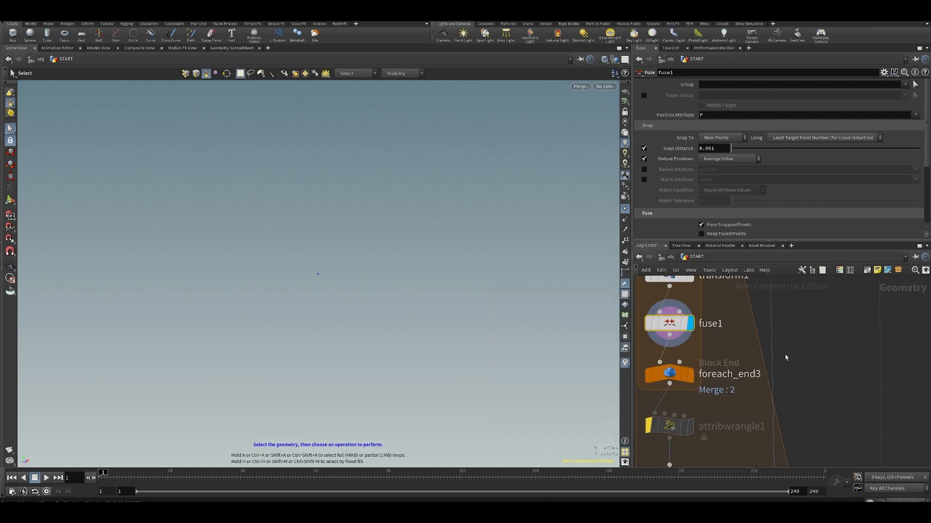
{"action": "scroll", "coordinate": [786, 358], "scroll_direction": "down", "scroll_amount": 2}
{"action": "left_click", "coordinate": [713, 439]}
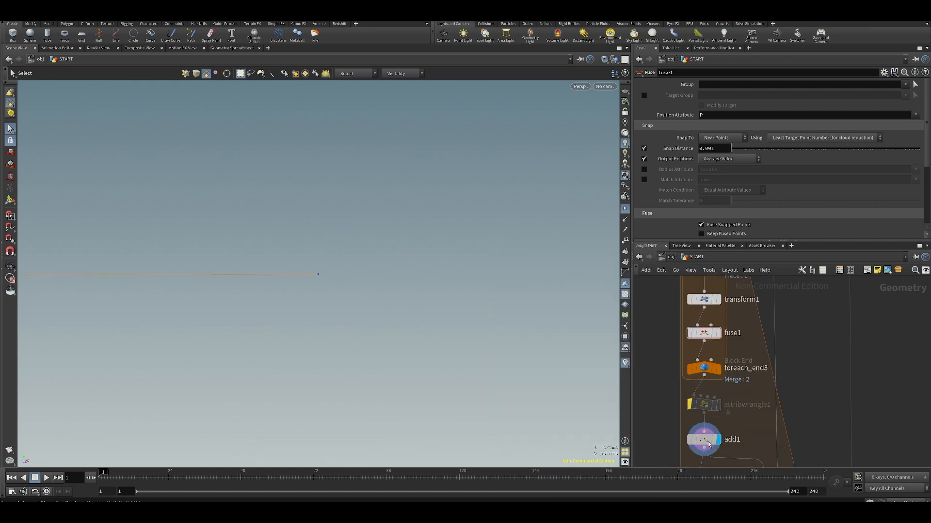
{"action": "scroll", "coordinate": [829, 415], "scroll_direction": "down", "scroll_amount": 2}
{"action": "middle_click_drag", "start_coordinate": [830, 415], "coordinate": [777, 288]}
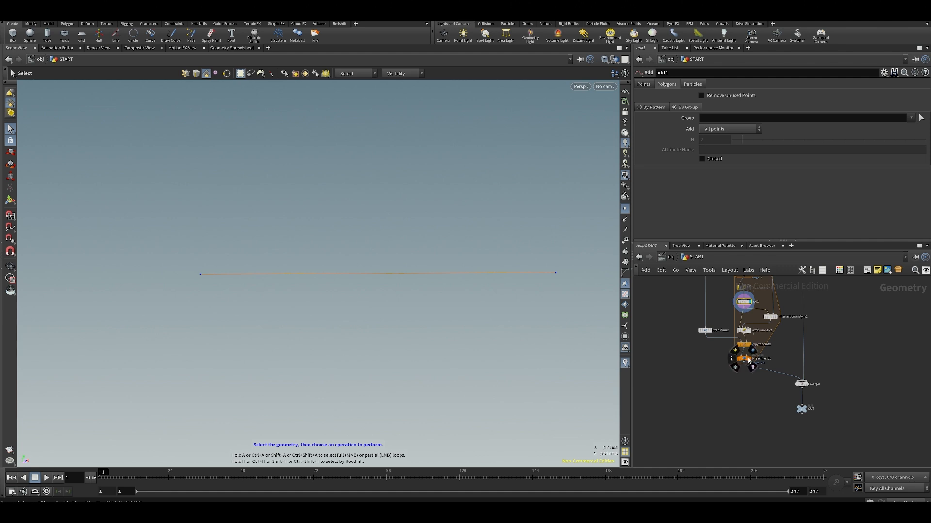
Step: Display attribwrangle2 and enlarge its parameter area to read the complete VEX code
{"action": "left_click", "coordinate": [752, 323]}
{"action": "left_click", "coordinate": [744, 330]}
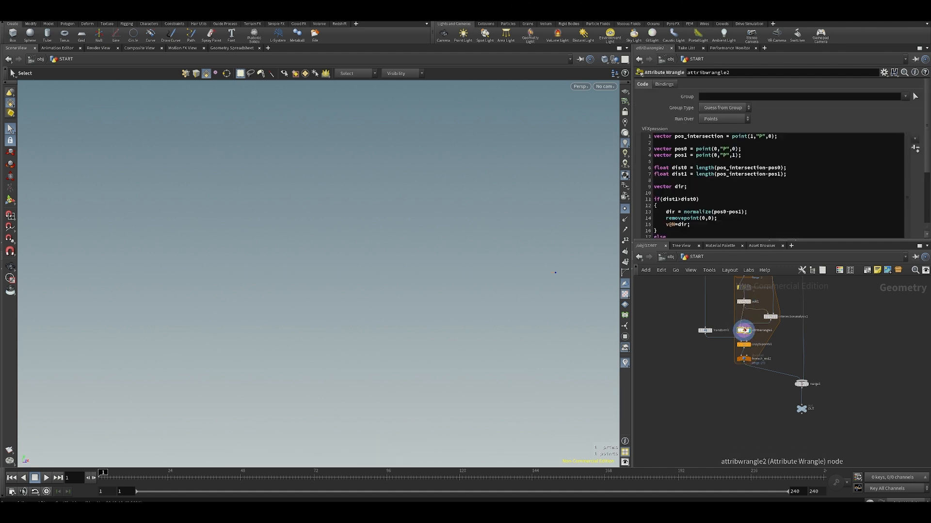
{"action": "scroll", "coordinate": [799, 223], "scroll_direction": "down", "scroll_amount": 1}
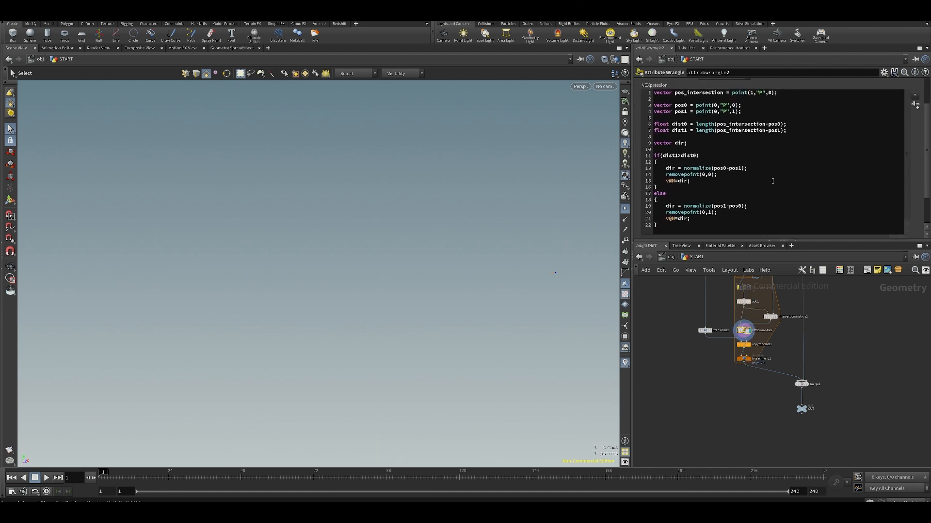
{"action": "left_click_drag", "start_coordinate": [700, 241], "coordinate": [695, 338]}
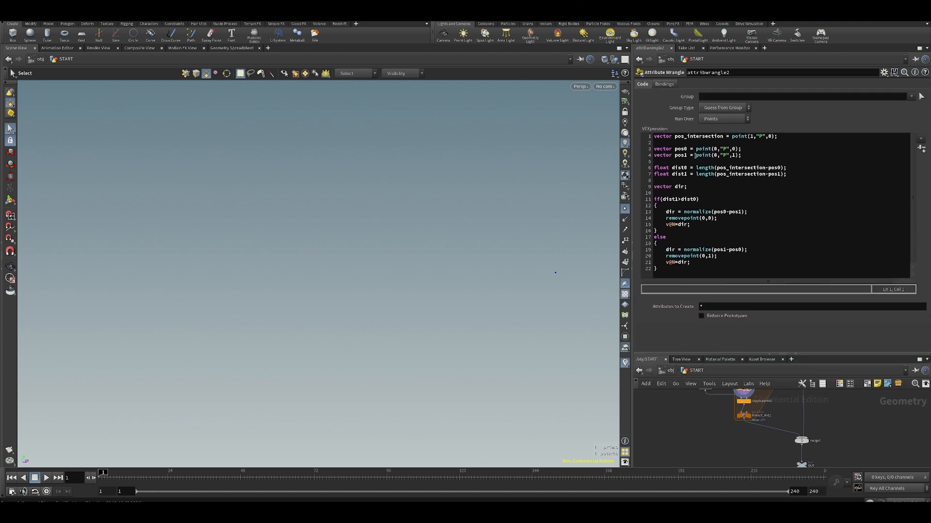
{"action": "middle_click_drag", "start_coordinate": [725, 413], "coordinate": [703, 411]}
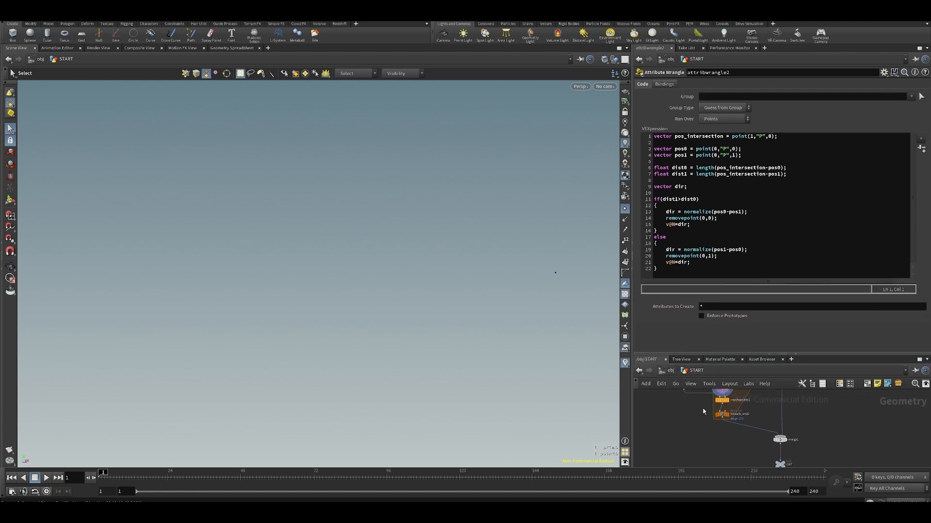
{"action": "left_click_drag", "start_coordinate": [676, 354], "coordinate": [683, 258]}
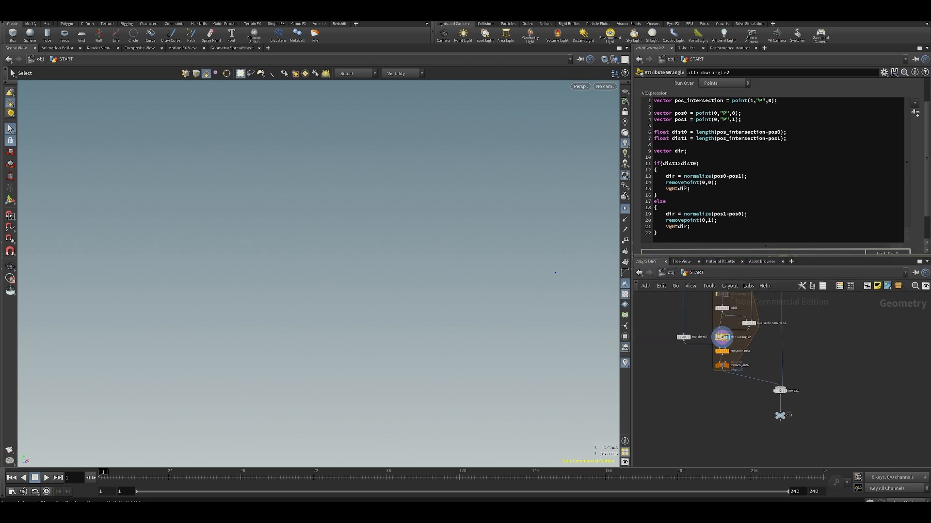
Step: Highlight the if/else block in attribwrangle2's code and bring the surrounding loop nodes into closer view
{"action": "left_click", "coordinate": [670, 165]}
{"action": "left_click_drag", "start_coordinate": [655, 153], "coordinate": [736, 230]}
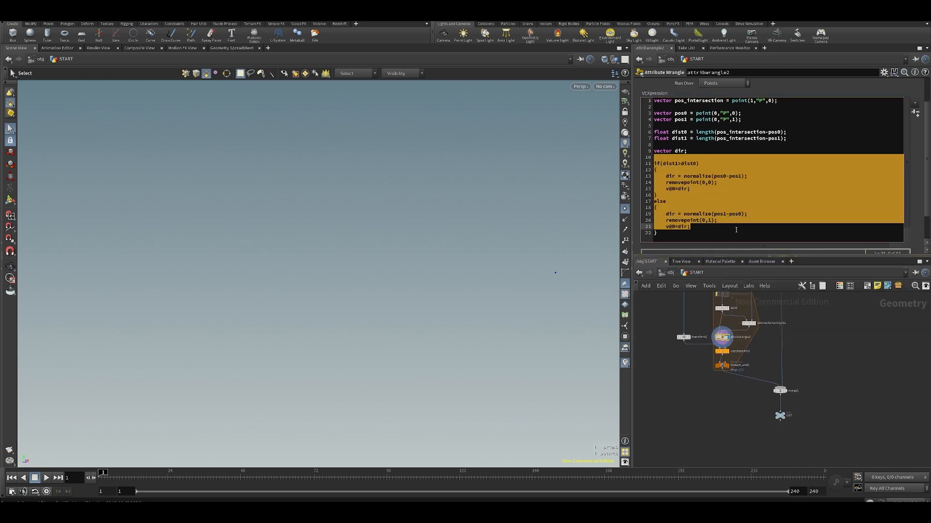
{"action": "left_click", "coordinate": [732, 239]}
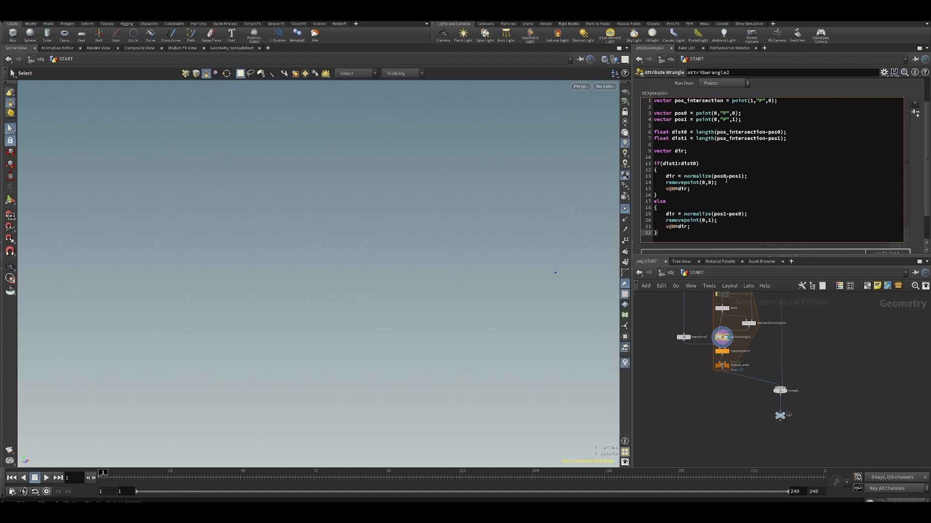
{"action": "middle_click_drag", "start_coordinate": [798, 343], "coordinate": [786, 379]}
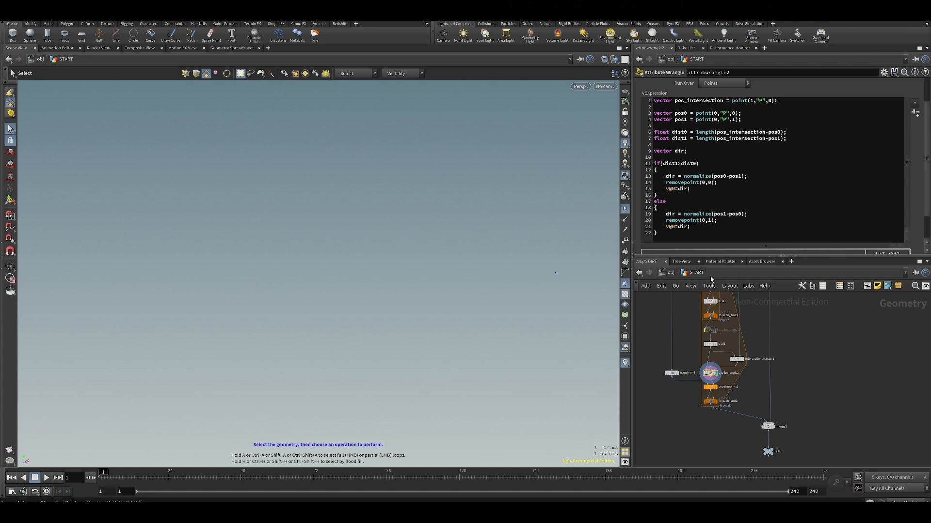
{"action": "scroll", "coordinate": [734, 310], "scroll_direction": "up", "scroll_amount": 3}
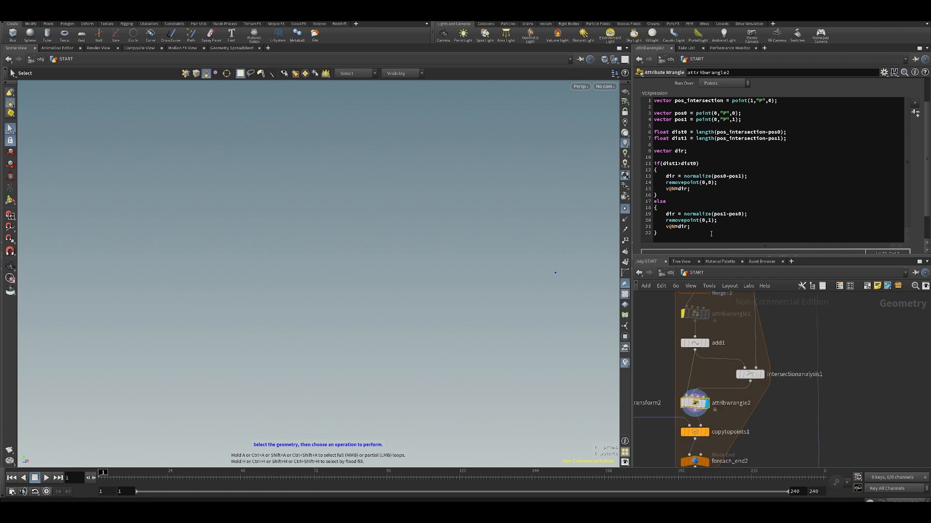
Step: Examine the normalized direction and removepoint lines in both branches of attribwrangle2's code
{"action": "left_click_drag", "start_coordinate": [693, 259], "coordinate": [693, 295]}
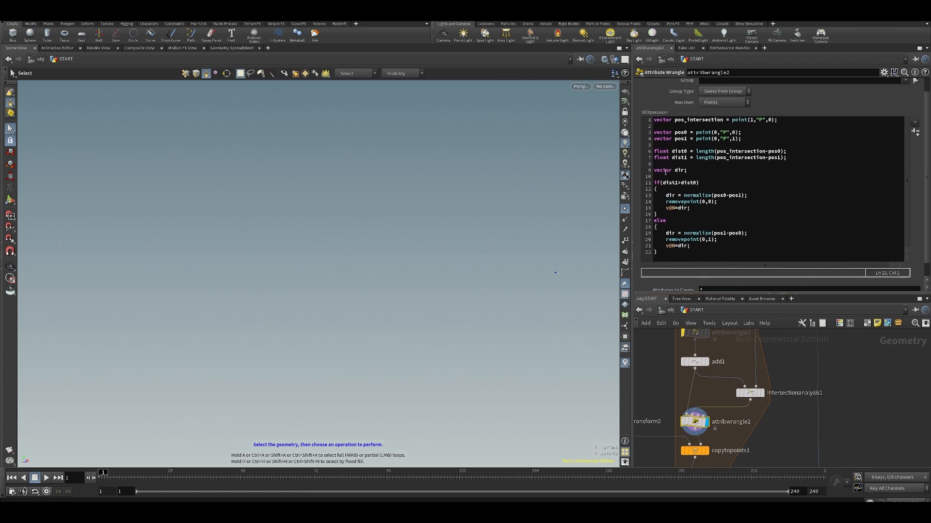
{"action": "scroll", "coordinate": [738, 363], "scroll_direction": "down", "scroll_amount": 3}
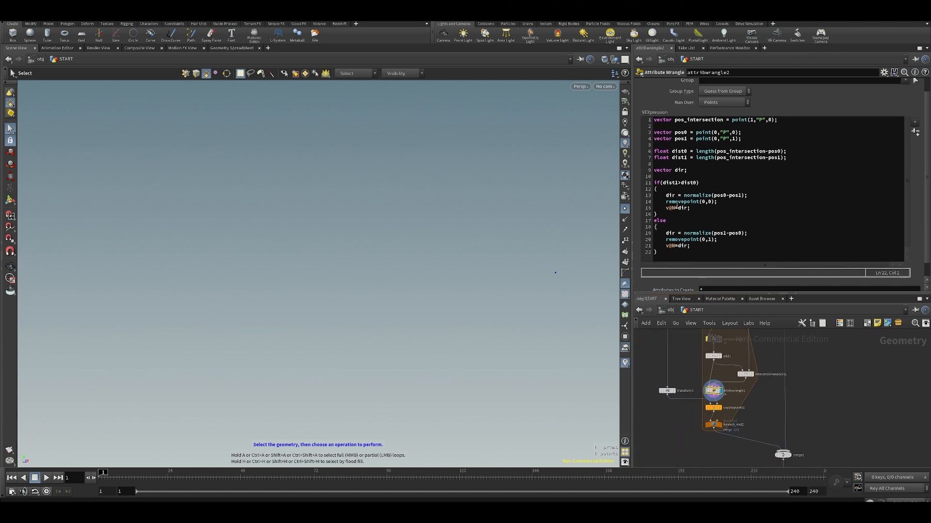
{"action": "left_click", "coordinate": [704, 190]}
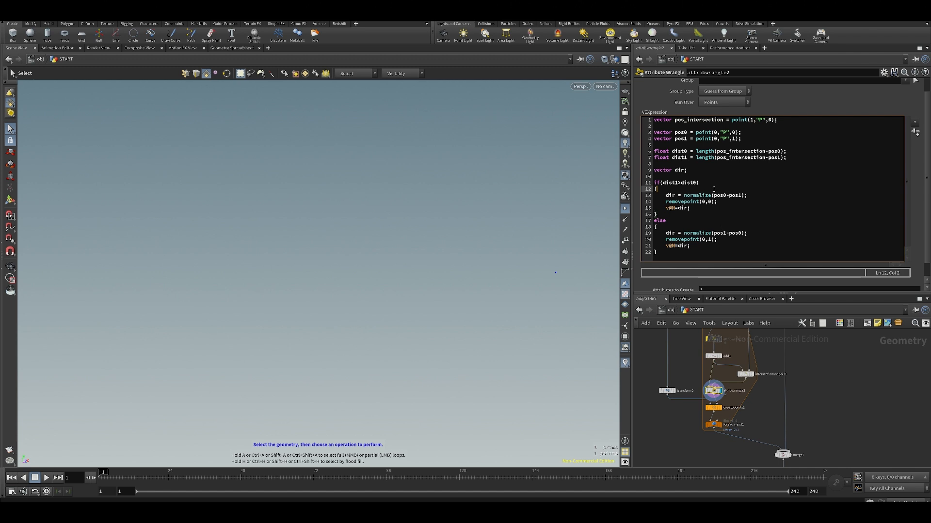
{"action": "left_click", "coordinate": [732, 196]}
{"action": "left_click", "coordinate": [733, 195]}
{"action": "left_click", "coordinate": [739, 235]}
{"action": "scroll", "coordinate": [711, 380], "scroll_direction": "down", "scroll_amount": 2}
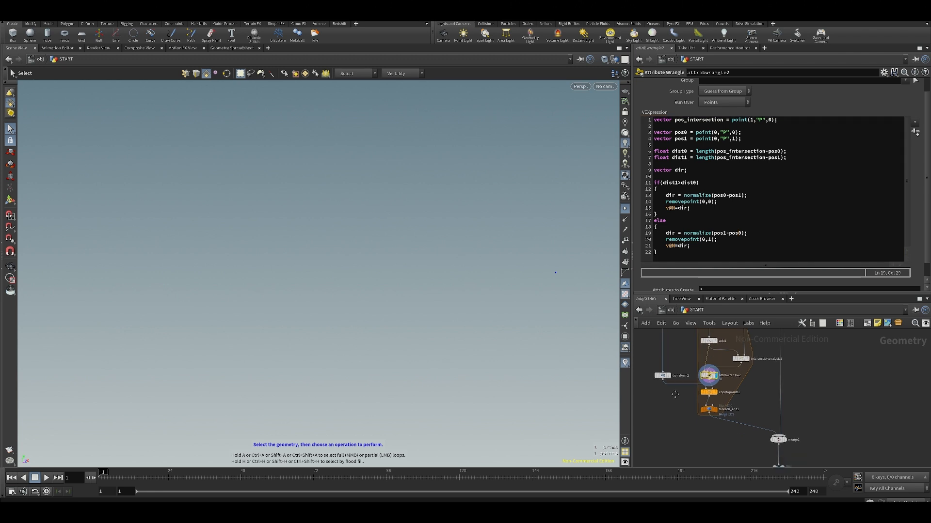
Step: Display copytopoints1 with its parameters and frame the whole copied teapot
{"action": "left_click", "coordinate": [711, 376]}
{"action": "left_click", "coordinate": [701, 383]}
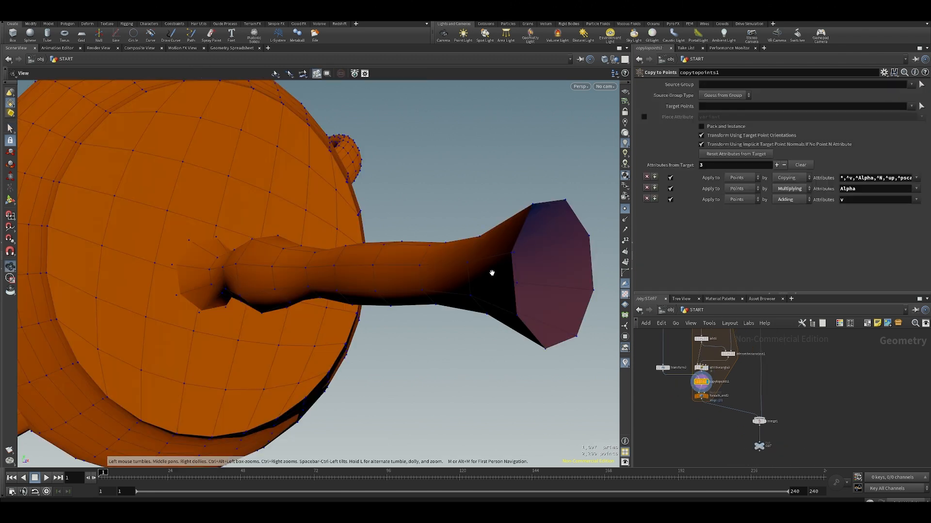
{"action": "right_click_drag", "start_coordinate": [493, 272], "coordinate": [260, 139], "text": "alt"}
{"action": "scroll", "coordinate": [557, 268], "scroll_direction": "down", "scroll_amount": 4}
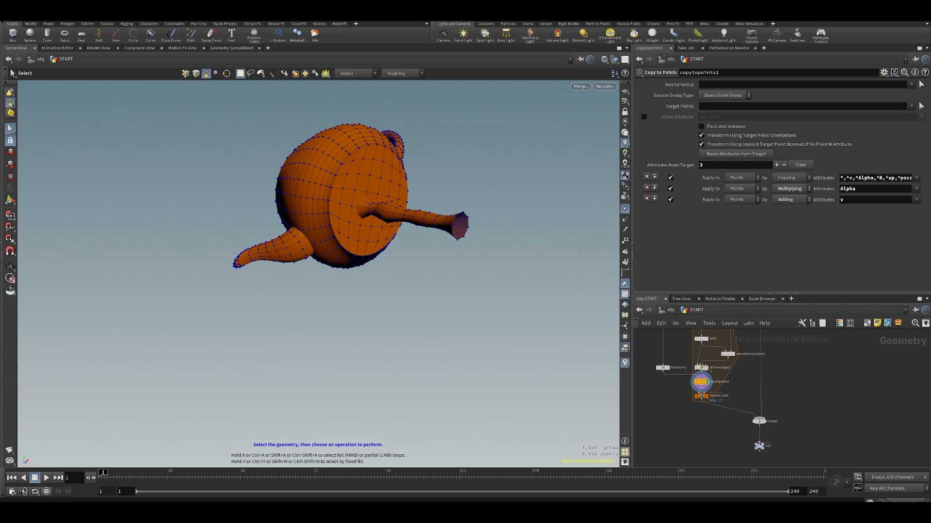
Step: Display the final output null, turn off the point markers, and view all sticks with their swapped teapots
{"action": "left_click", "coordinate": [768, 443]}
{"action": "left_click_drag", "start_coordinate": [462, 262], "coordinate": [339, 217], "text": "alt"}
{"action": "scroll", "coordinate": [551, 237], "scroll_direction": "down", "scroll_amount": 4}
{"action": "scroll", "coordinate": [429, 173], "scroll_direction": "down", "scroll_amount": 3}
{"action": "left_click", "coordinate": [624, 209]}
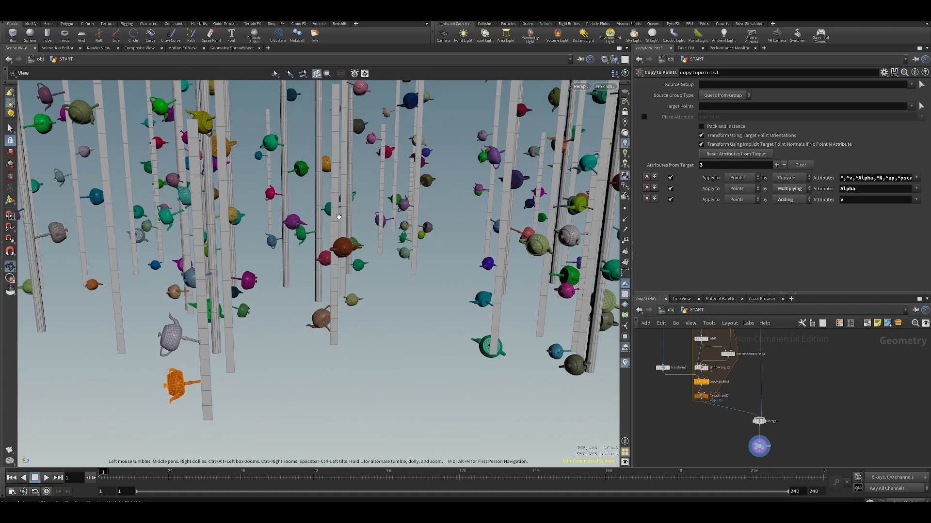
{"action": "scroll", "coordinate": [339, 217], "scroll_direction": "down", "scroll_amount": 5}
{"action": "scroll", "coordinate": [771, 347], "scroll_direction": "down", "scroll_amount": 2}
Step: Show the parameters of intersectionanalysis1 beside add1, and view the teapot result from a slightly different angle
{"action": "middle_click_drag", "start_coordinate": [771, 346], "coordinate": [752, 416]}
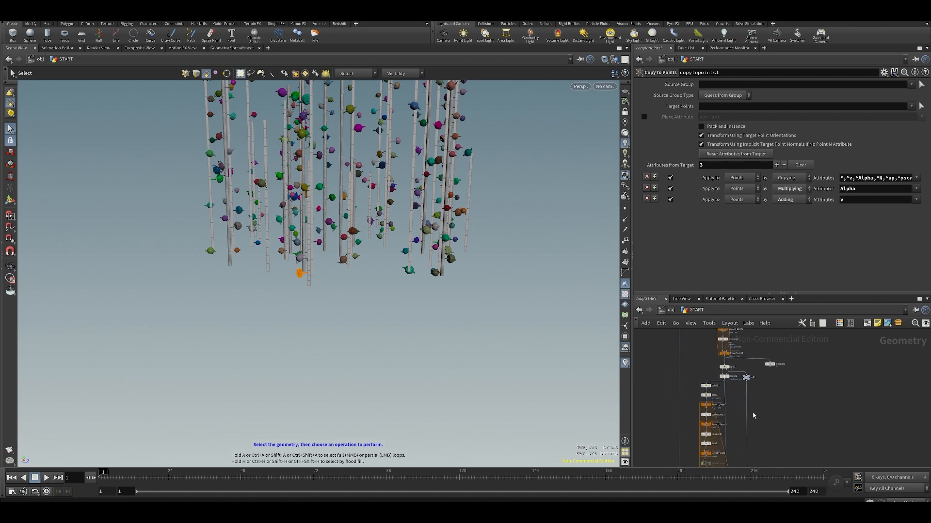
{"action": "scroll", "coordinate": [753, 416], "scroll_direction": "up", "scroll_amount": 4}
{"action": "left_click", "coordinate": [719, 411]}
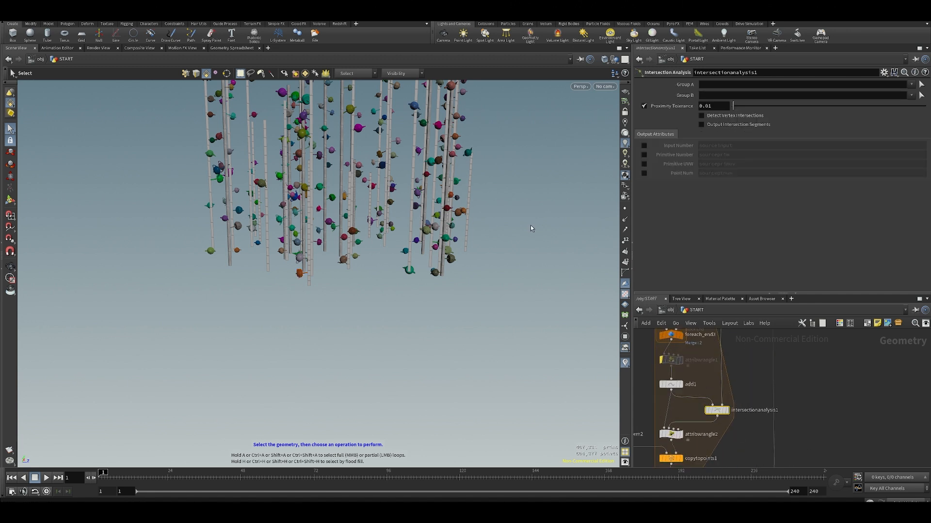
{"action": "left_click_drag", "start_coordinate": [530, 229], "coordinate": [429, 249], "text": "alt"}
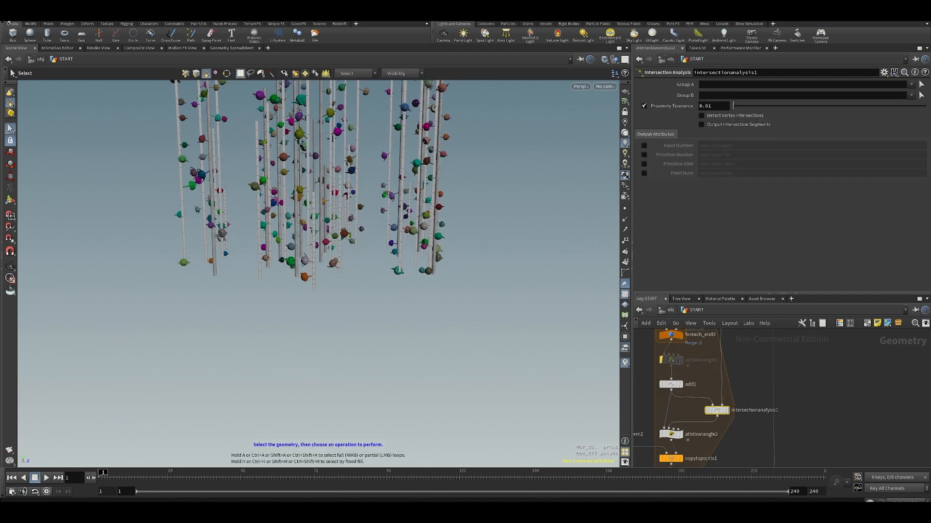
Step: Try to open the ProceduralPuzzles_Advanced-1_Geoswapping_START submission in the current session, discarding the changes to the loaded scene
{"action": "left_click", "coordinate": [9, 18]}
{"action": "left_click", "coordinate": [18, 33]}
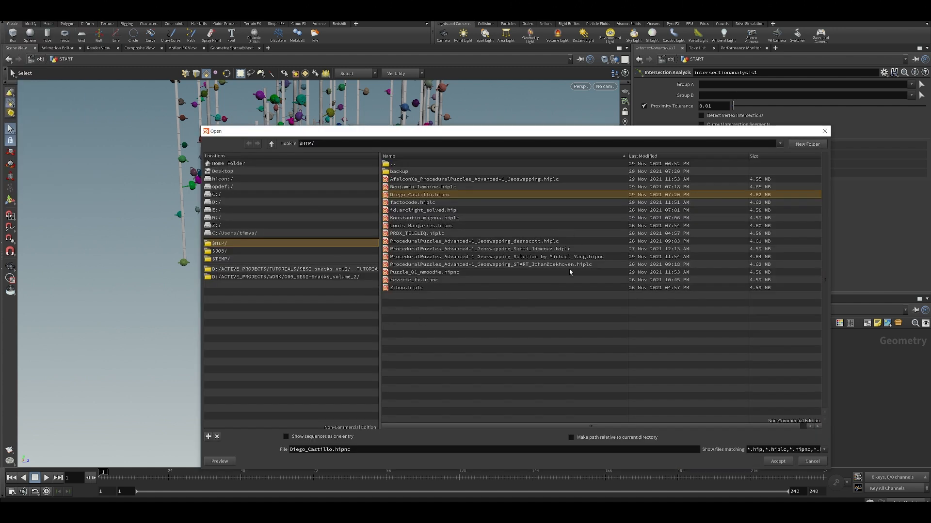
{"action": "left_click", "coordinate": [548, 265]}
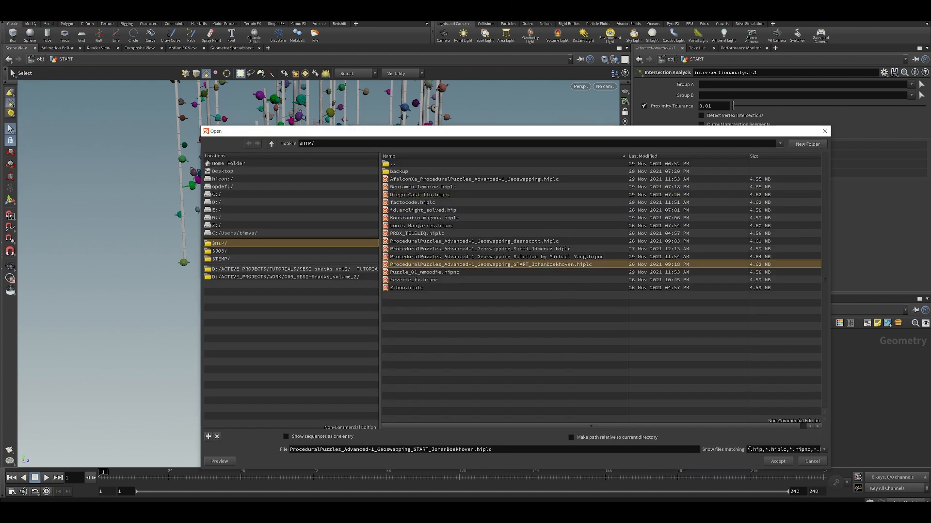
{"action": "left_click", "coordinate": [780, 461]}
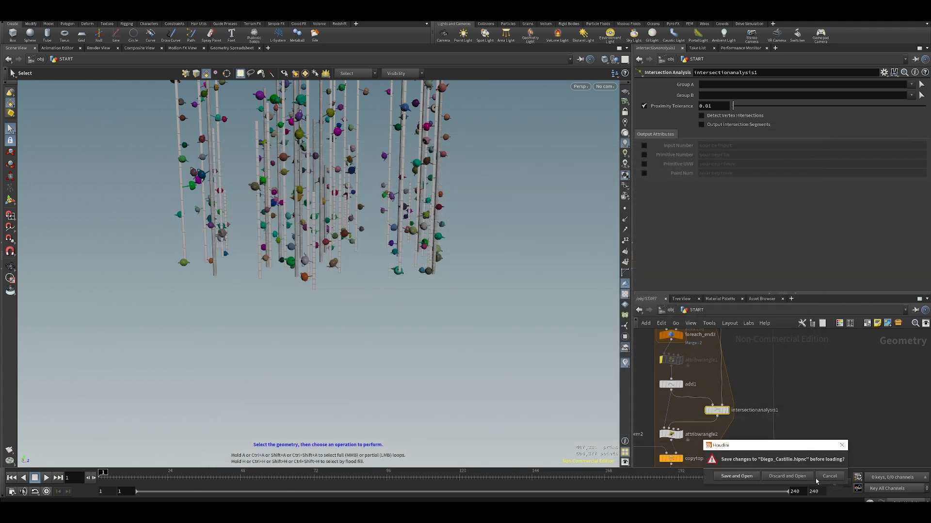
{"action": "left_click", "coordinate": [782, 479]}
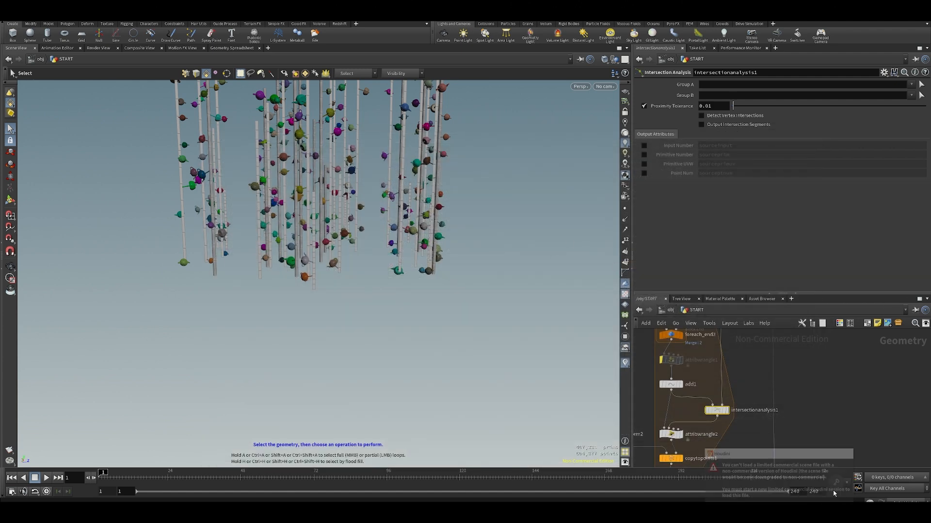
{"action": "left_click", "coordinate": [839, 497]}
{"action": "left_click", "coordinate": [911, 497]}
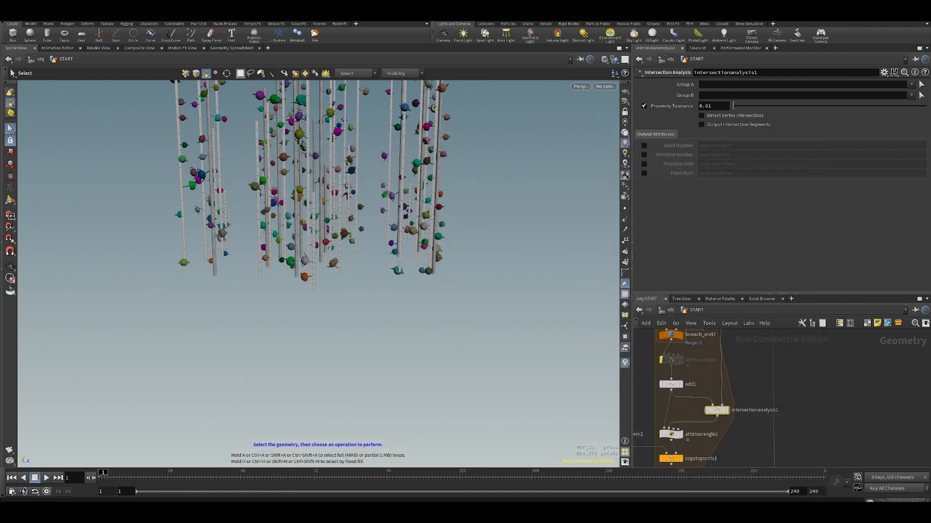
Step: Switch to the other running Houdini session, the Indie one, holding the next submission
{"action": "left_click", "coordinate": [556, 513]}
{"action": "left_click", "coordinate": [532, 513]}
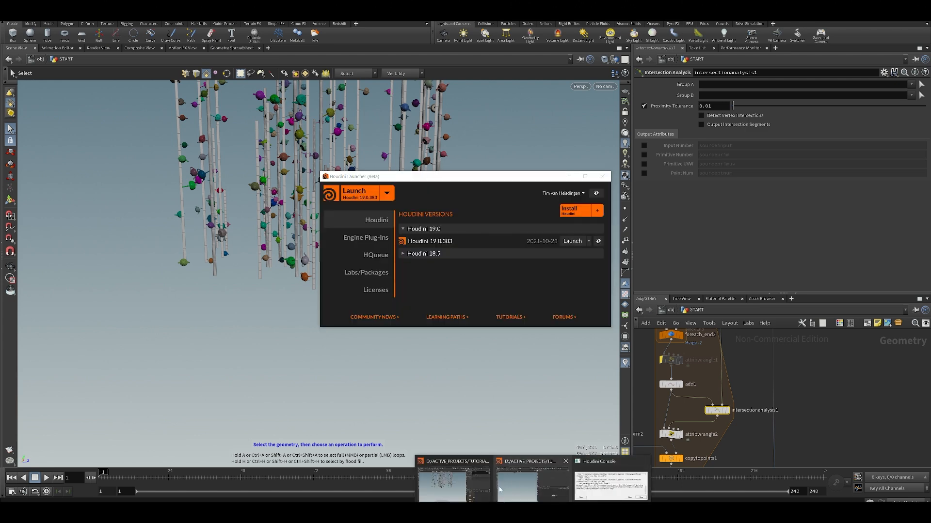
{"action": "left_click", "coordinate": [545, 487]}
{"action": "left_click", "coordinate": [474, 318]}
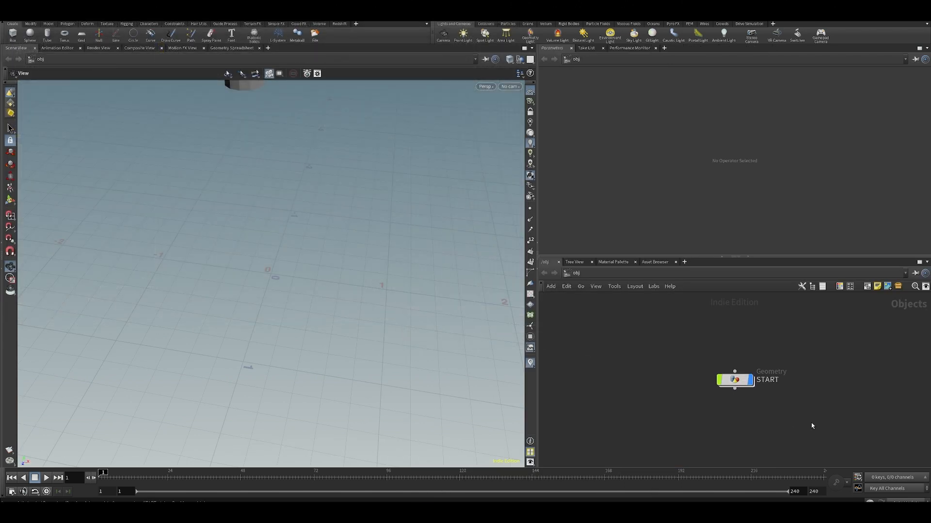
{"action": "left_click", "coordinate": [899, 477]}
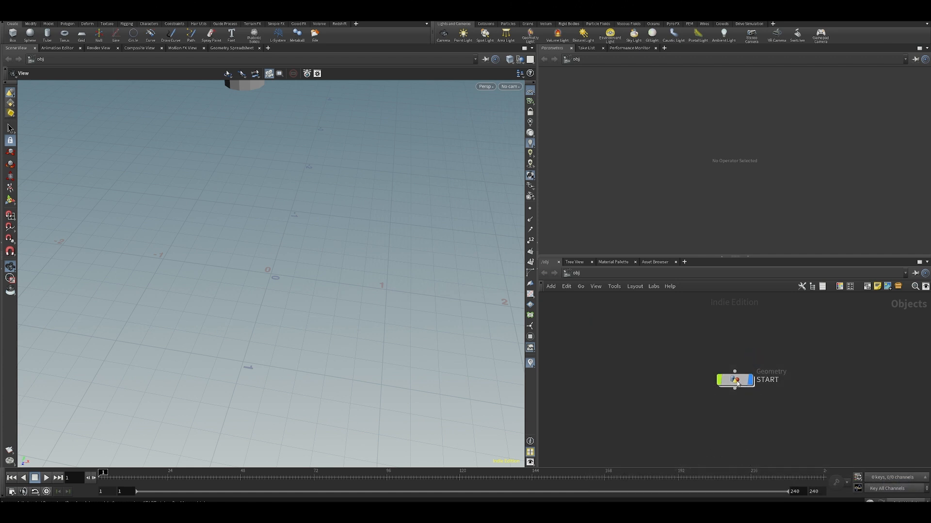
Step: Enter the START geometry network and open the author's subnetwork fed by Shapes and REPLACEMENT_GEO
{"action": "left_click", "coordinate": [735, 381]}
{"action": "double_click", "coordinate": [735, 381]}
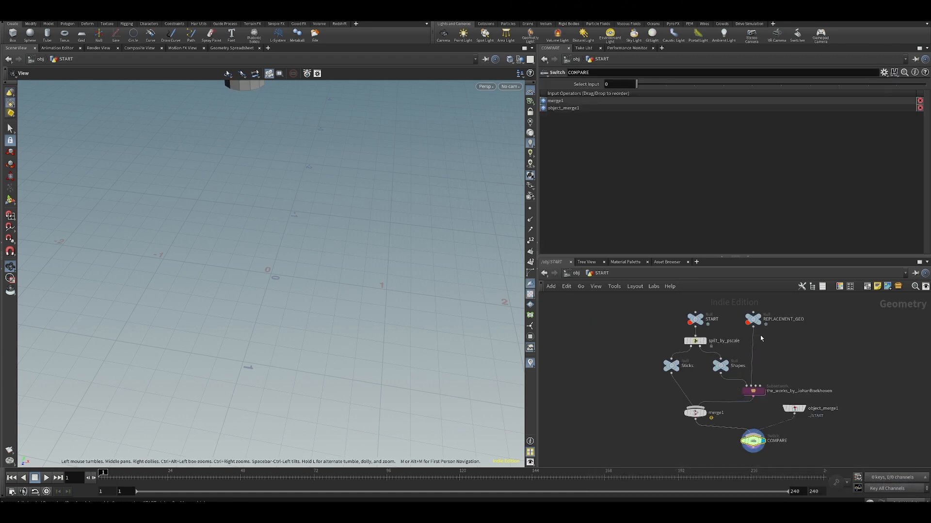
{"action": "double_click", "coordinate": [754, 391]}
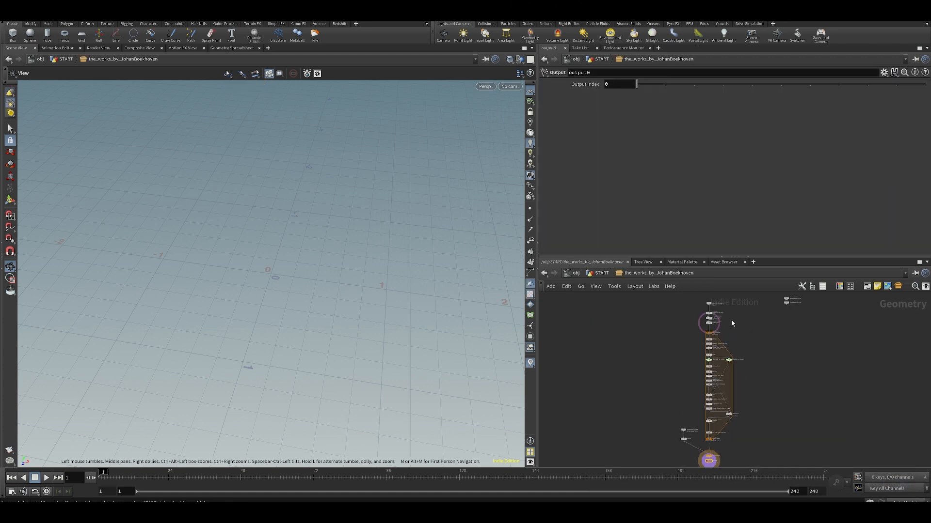
Step: Display the create_packed_prim result in the author's subnetwork and frame the packed pieces in the viewport
{"action": "scroll", "coordinate": [732, 324], "scroll_direction": "up", "scroll_amount": 5}
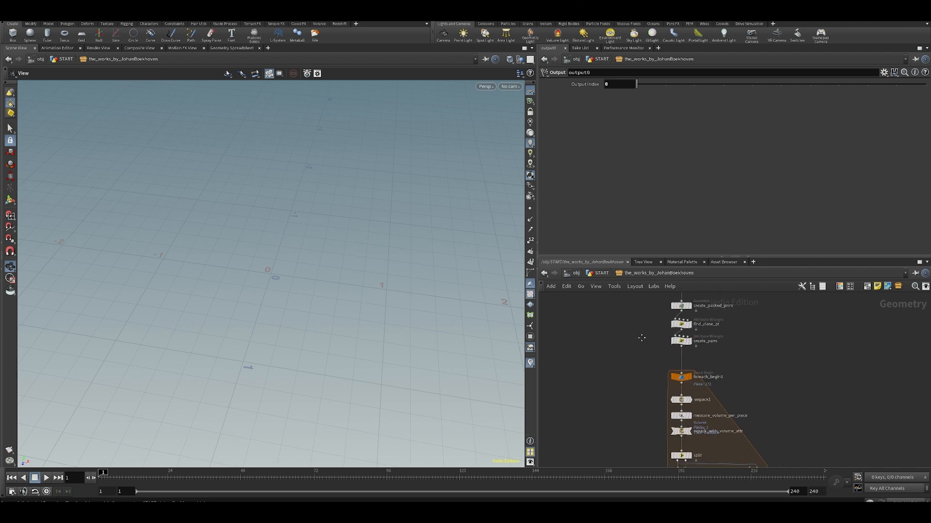
{"action": "left_click_drag", "start_coordinate": [635, 304], "coordinate": [701, 331]}
{"action": "key", "text": "space+g"}
{"action": "left_click_drag", "start_coordinate": [308, 207], "coordinate": [264, 246]}
{"action": "scroll", "coordinate": [672, 301], "scroll_direction": "up", "scroll_amount": 1}
{"action": "middle_click_drag", "start_coordinate": [672, 301], "coordinate": [650, 340]}
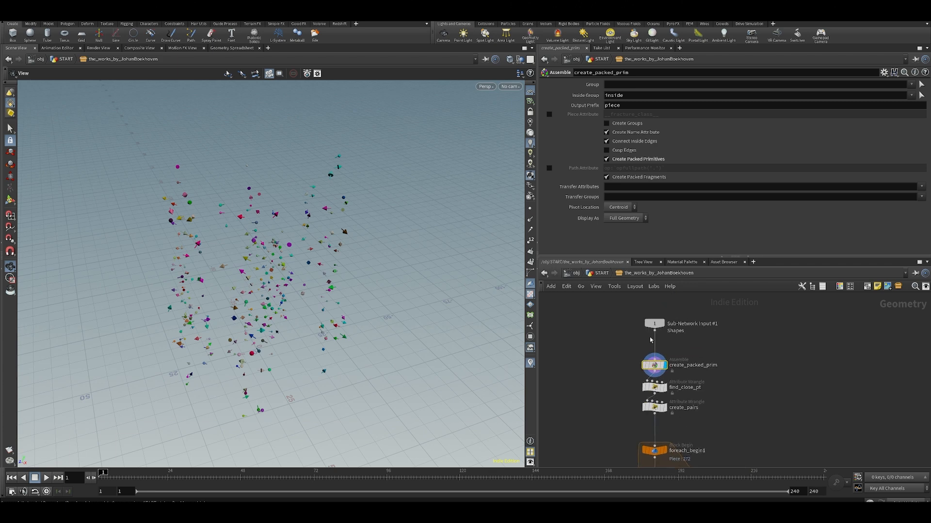
Step: Go back to the START network, display the Shapes null and show the parameters of split_by_pscale
{"action": "key", "text": "u"}
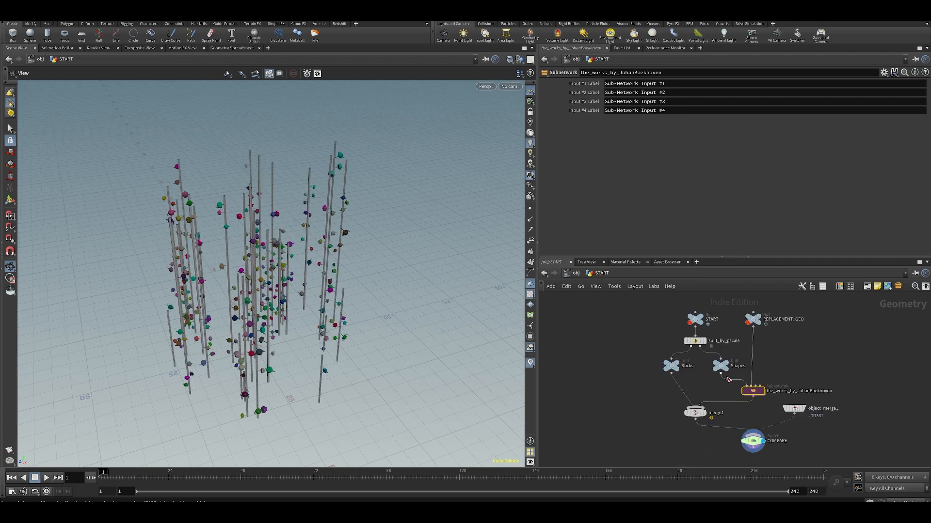
{"action": "left_click", "coordinate": [726, 366]}
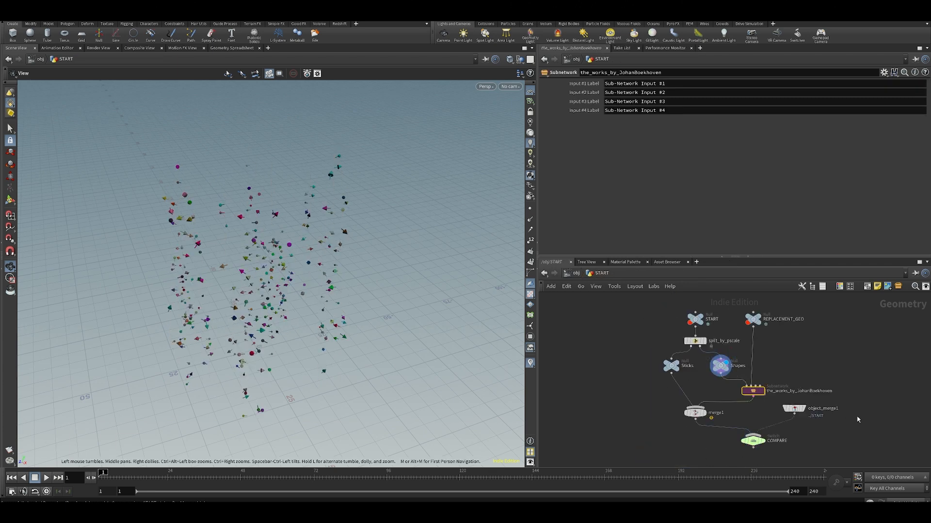
{"action": "scroll", "coordinate": [760, 395], "scroll_direction": "up", "scroll_amount": 1}
{"action": "double_click", "coordinate": [755, 392]}
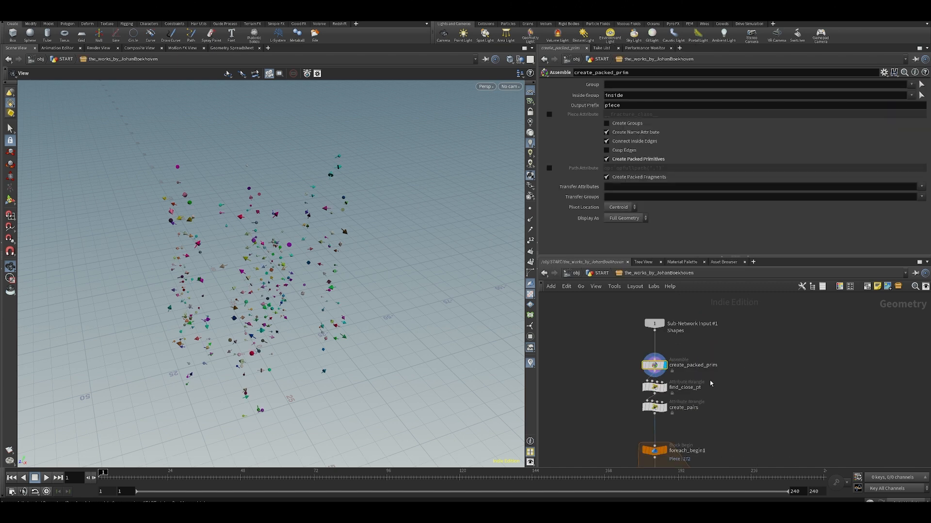
{"action": "key", "text": "u"}
{"action": "left_click", "coordinate": [679, 330]}
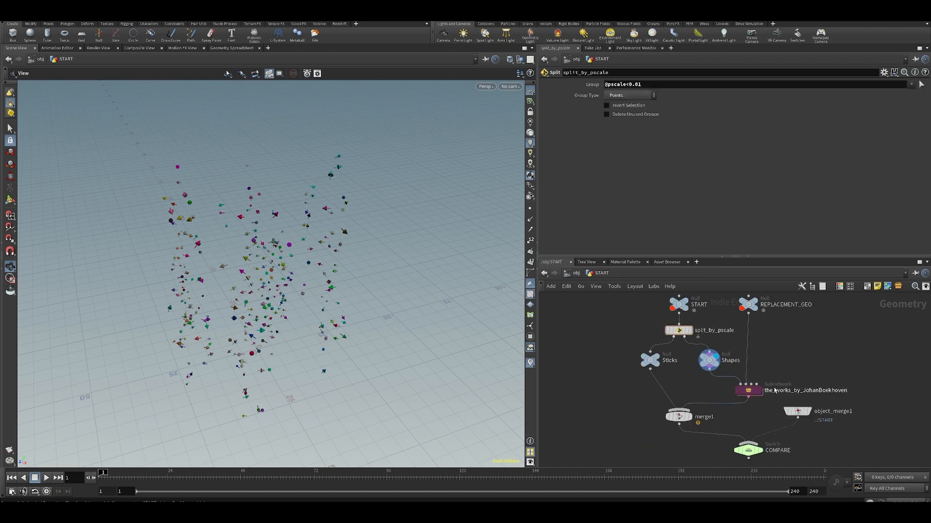
Step: Inspect the scattered shape pieces up close and from several angles in the viewport
{"action": "left_click_drag", "start_coordinate": [264, 293], "coordinate": [201, 262]}
{"action": "right_click_drag", "start_coordinate": [202, 262], "coordinate": [303, 233]}
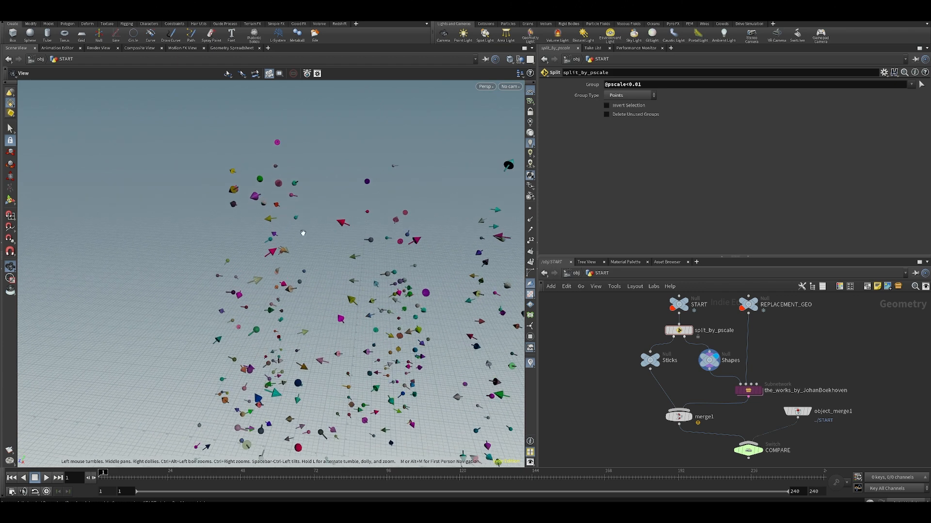
{"action": "left_click_drag", "start_coordinate": [330, 211], "coordinate": [464, 244]}
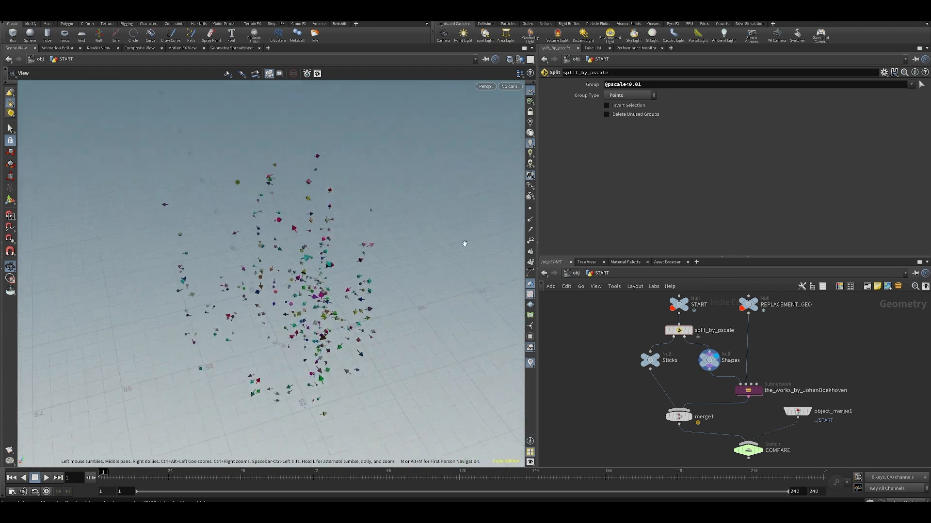
{"action": "left_click", "coordinate": [530, 91]}
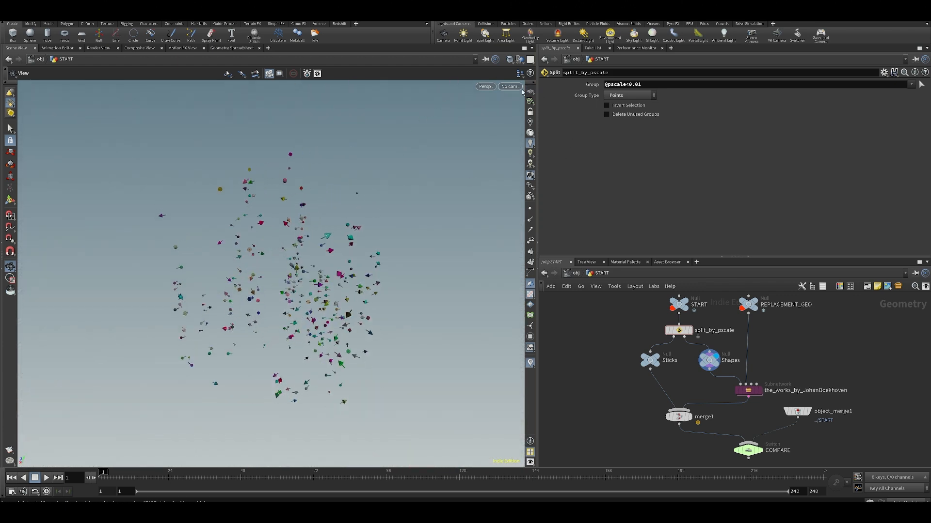
{"action": "left_click_drag", "start_coordinate": [436, 175], "coordinate": [318, 368]}
Step: Re-enter the author's subnetwork and show the find_close_pt wrangle's code with a taller parameter area
{"action": "double_click", "coordinate": [748, 390]}
{"action": "scroll", "coordinate": [662, 371], "scroll_direction": "up", "scroll_amount": 4}
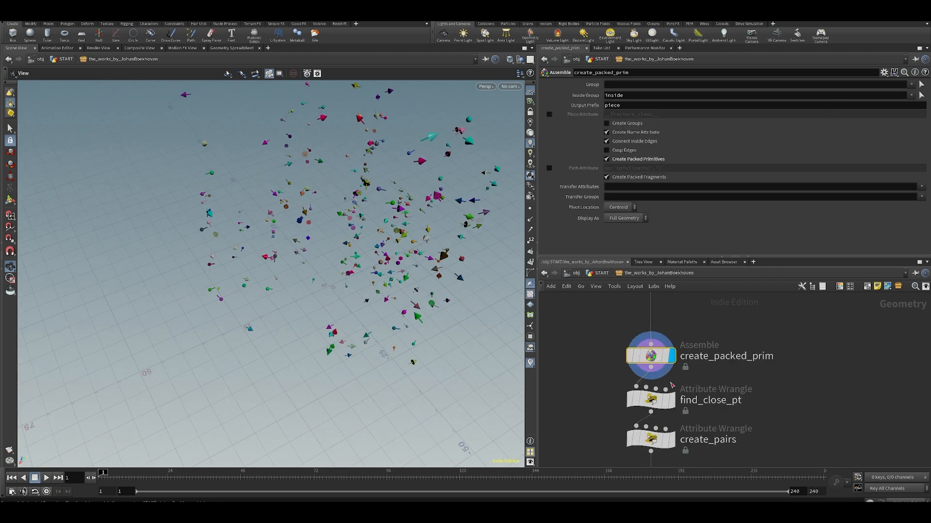
{"action": "middle_click_drag", "start_coordinate": [644, 421], "coordinate": [665, 351]}
{"action": "scroll", "coordinate": [665, 351], "scroll_direction": "down", "scroll_amount": 3}
{"action": "left_click", "coordinate": [669, 335]}
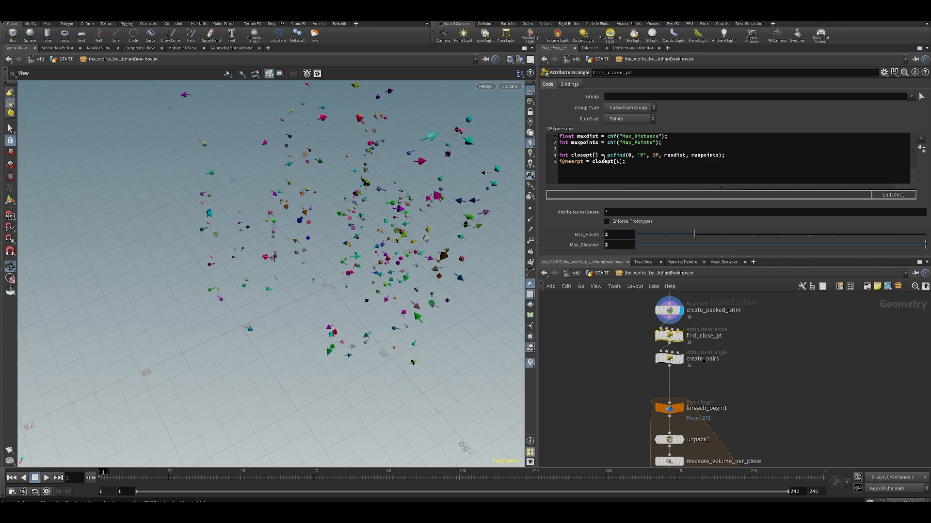
{"action": "left_click_drag", "start_coordinate": [589, 259], "coordinate": [588, 296]}
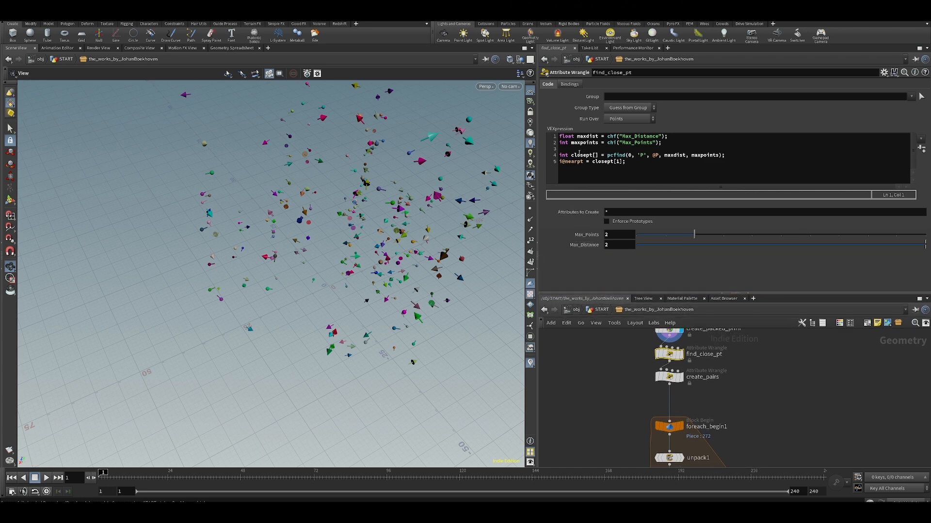
Step: Show find_close_pt's point data in the Geometry Spreadsheet and sort it by the nearpt attribute
{"action": "left_click", "coordinate": [227, 48]}
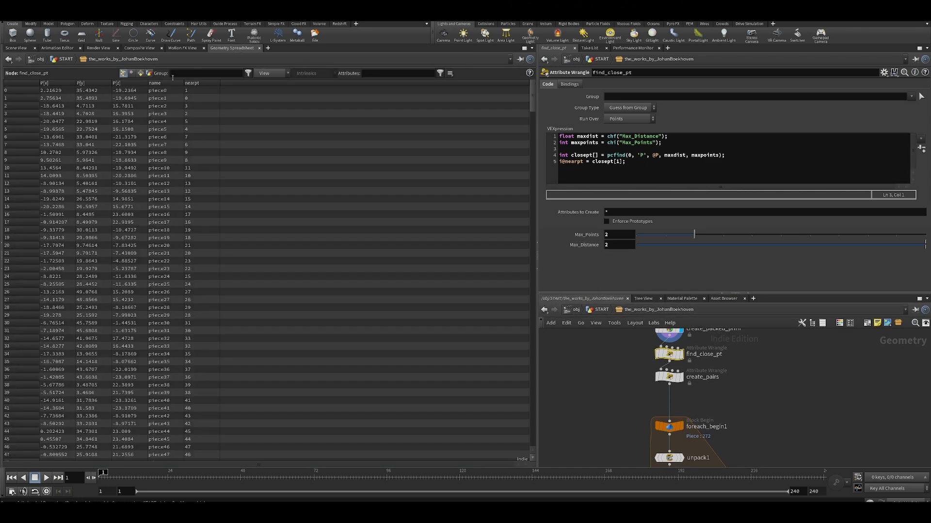
{"action": "left_click", "coordinate": [192, 84]}
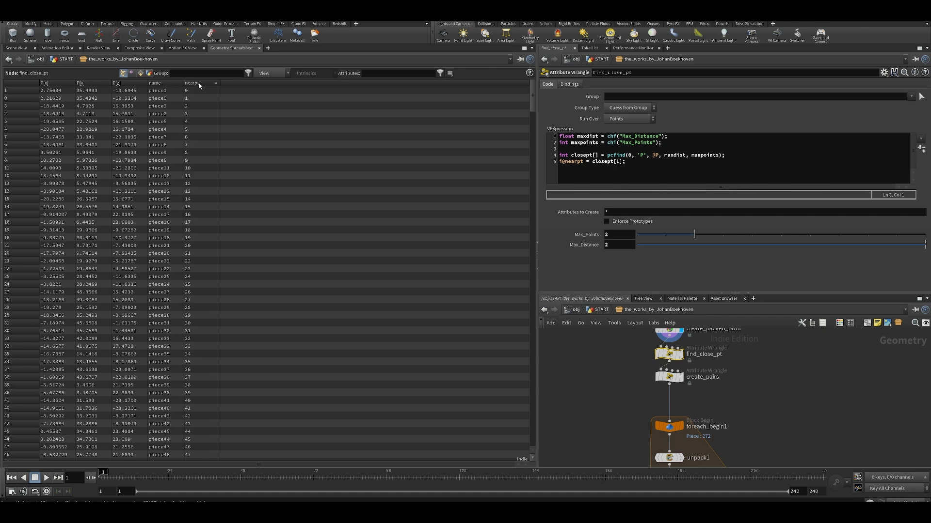
{"action": "left_click", "coordinate": [636, 402]}
{"action": "middle_click_drag", "start_coordinate": [620, 383], "coordinate": [560, 387]}
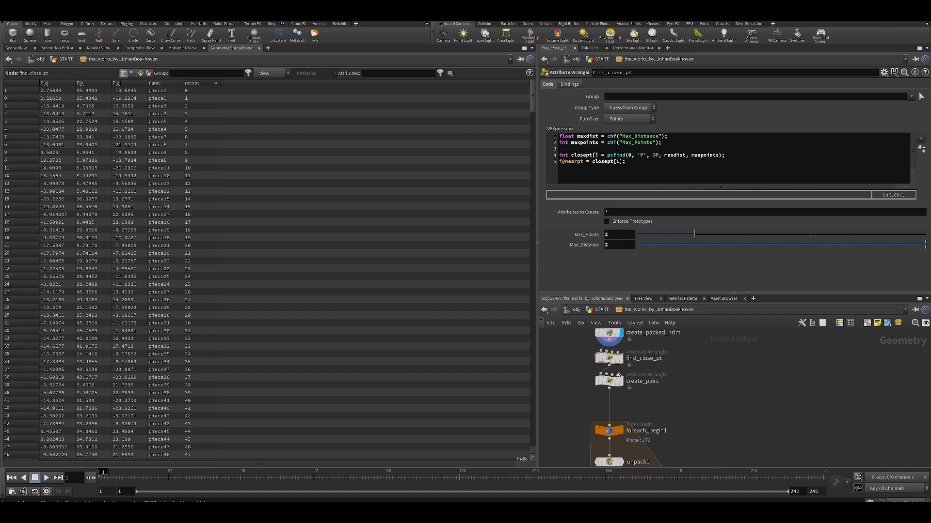
Step: Display the create_pairs wrangle and examine the VEX code that assigns a class to each pair
{"action": "left_click", "coordinate": [616, 385]}
{"action": "left_click", "coordinate": [615, 381]}
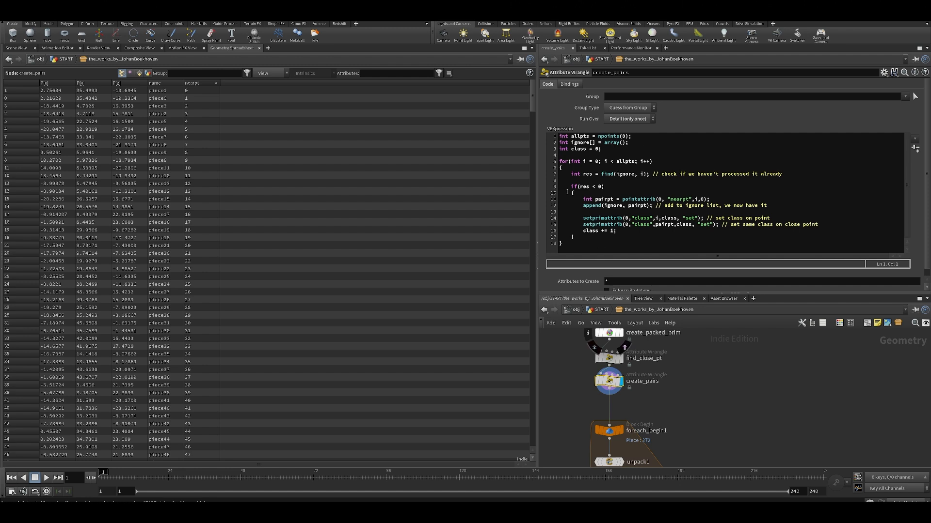
{"action": "middle_click_drag", "start_coordinate": [767, 358], "coordinate": [763, 357]}
{"action": "scroll", "coordinate": [760, 355], "scroll_direction": "down", "scroll_amount": 1}
{"action": "scroll", "coordinate": [738, 406], "scroll_direction": "up", "scroll_amount": 1}
{"action": "middle_click_drag", "start_coordinate": [738, 407], "coordinate": [714, 424]}
{"action": "middle_click_drag", "start_coordinate": [655, 342], "coordinate": [665, 363]}
Step: Recheck the find_close_pt code against create_pairs, and give the node network more height
{"action": "left_click", "coordinate": [591, 379]}
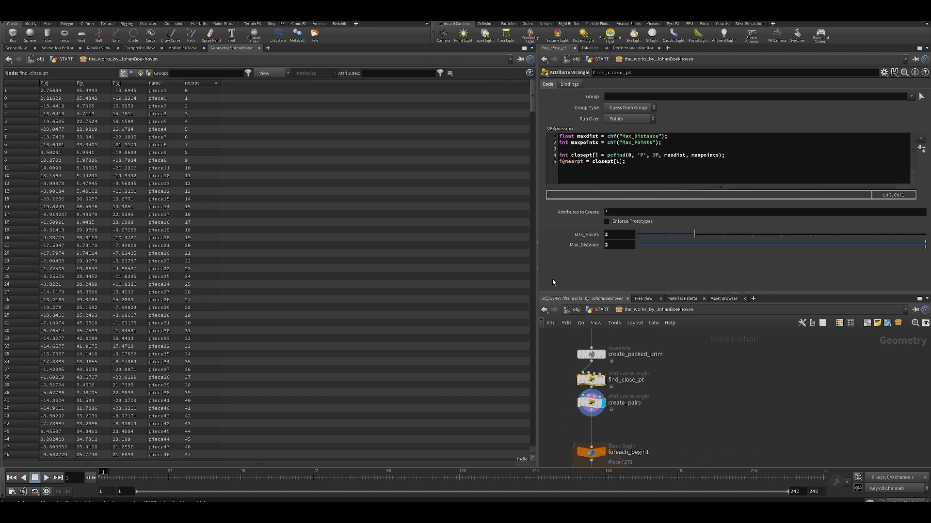
{"action": "middle_click_drag", "start_coordinate": [709, 395], "coordinate": [719, 382]}
{"action": "left_click", "coordinate": [597, 390]}
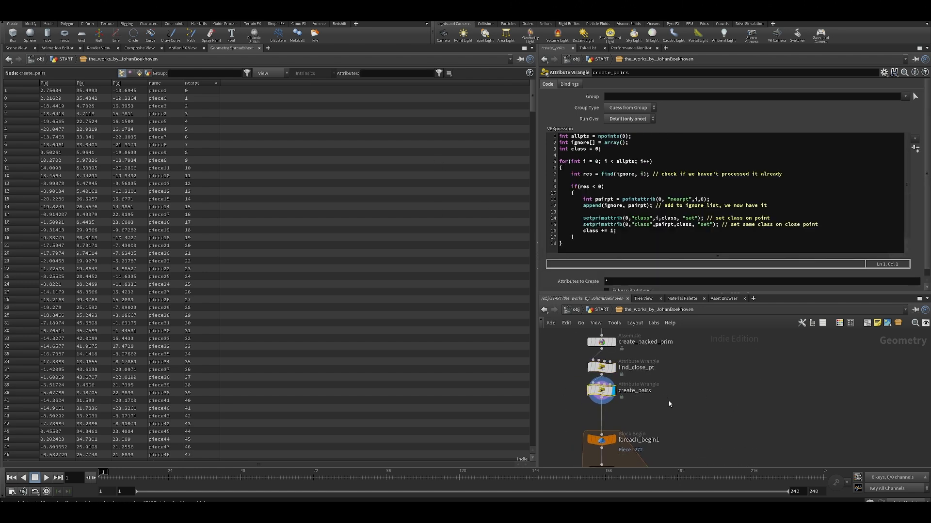
{"action": "middle_click_drag", "start_coordinate": [638, 354], "coordinate": [657, 339]}
{"action": "left_click_drag", "start_coordinate": [627, 294], "coordinate": [627, 234]}
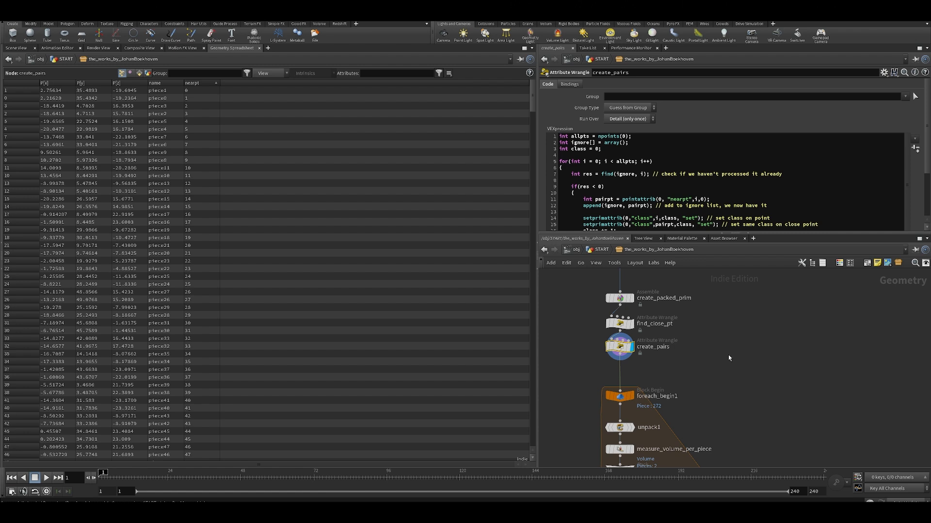
Step: Return to the 3D viewport and change to the desktop layout that has a Geometry Spreadsheet beneath it
{"action": "middle_click_drag", "start_coordinate": [726, 360], "coordinate": [711, 358]}
{"action": "scroll", "coordinate": [760, 330], "scroll_direction": "down", "scroll_amount": 3}
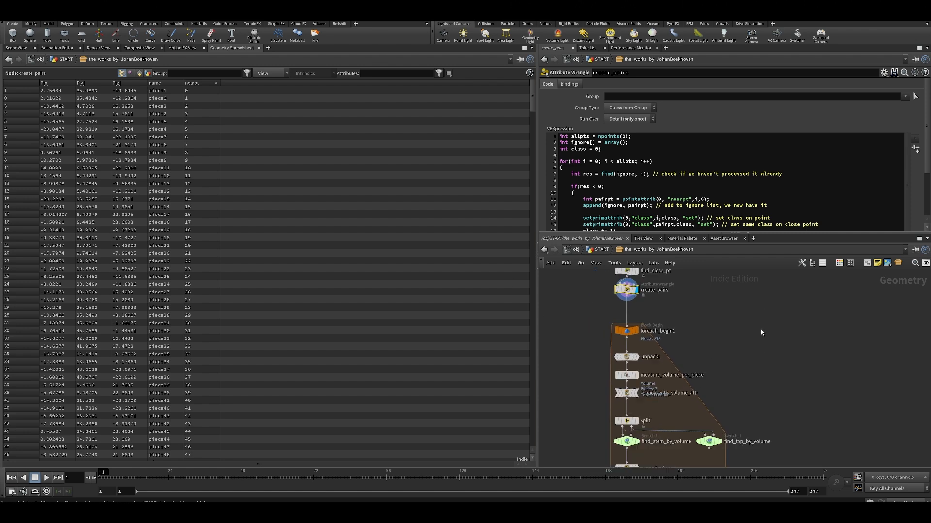
{"action": "left_click", "coordinate": [16, 48]}
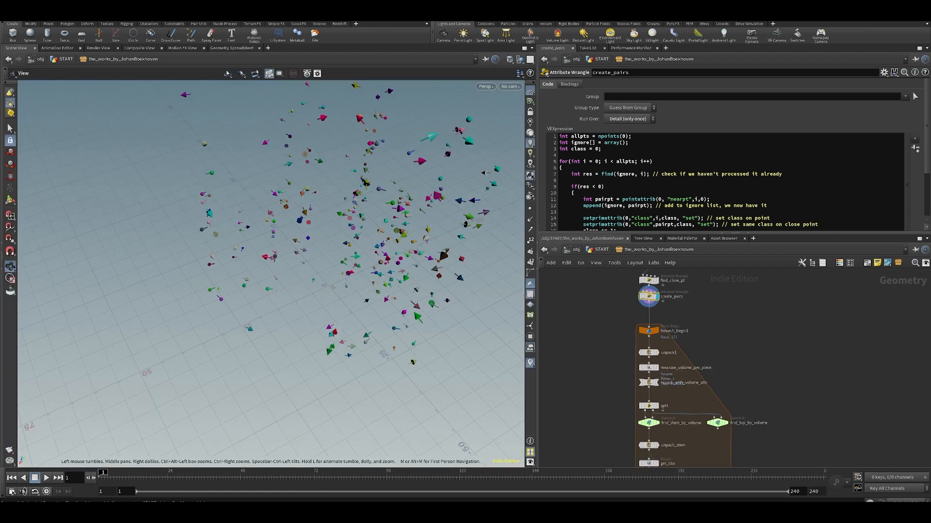
{"action": "left_click", "coordinate": [191, 18]}
{"action": "left_click", "coordinate": [187, 155]}
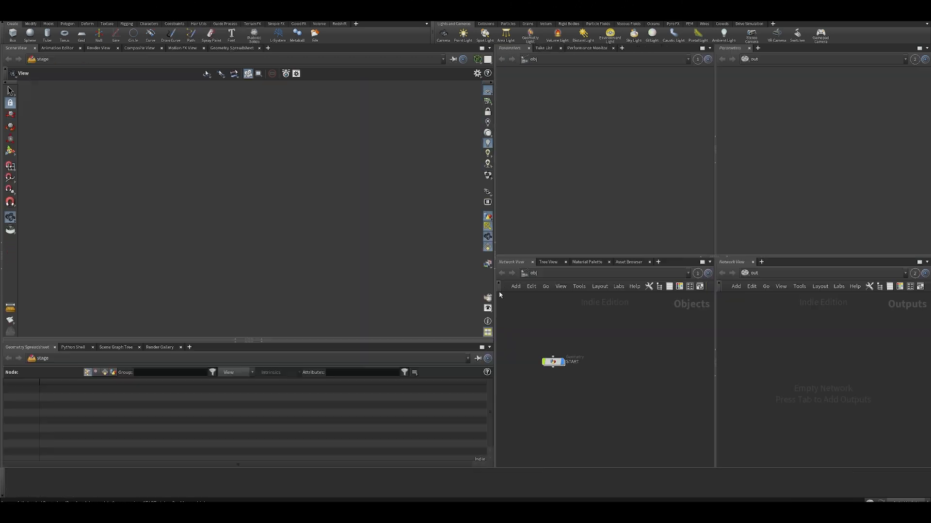
Step: Show measure_volume_per_piece's settings and result inside the loop, and display the top piece from find_top_by_volume
{"action": "left_click", "coordinate": [614, 358]}
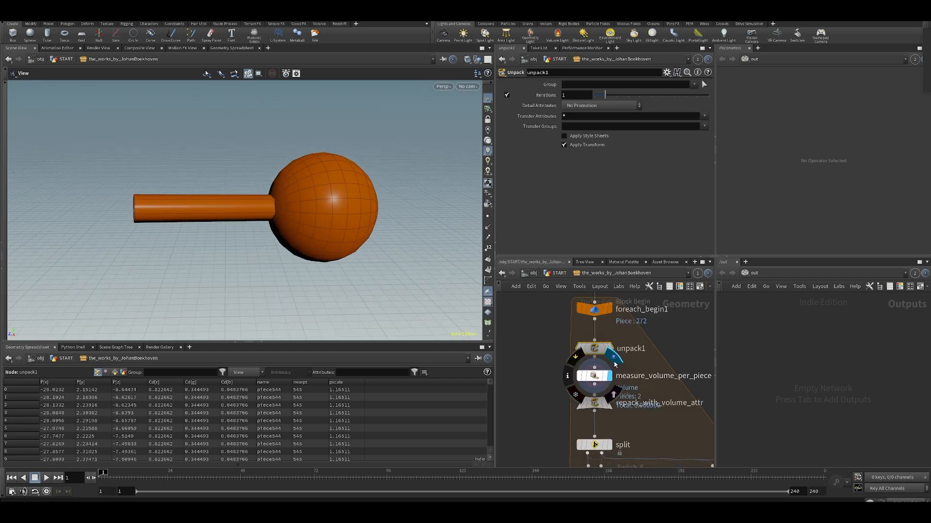
{"action": "scroll", "coordinate": [624, 445], "scroll_direction": "up", "scroll_amount": 1}
{"action": "middle_click_drag", "start_coordinate": [625, 445], "coordinate": [590, 393]}
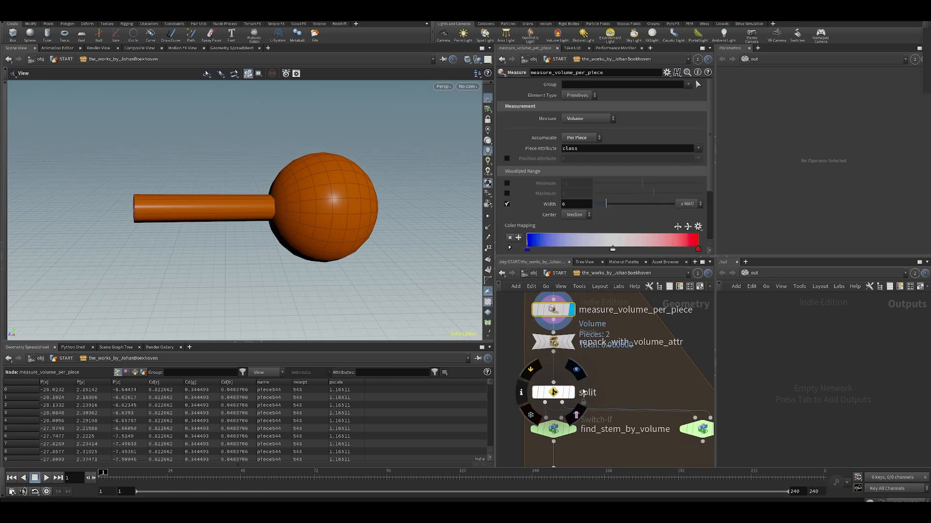
{"action": "scroll", "coordinate": [590, 393], "scroll_direction": "down", "scroll_amount": 2}
{"action": "left_click", "coordinate": [657, 365]}
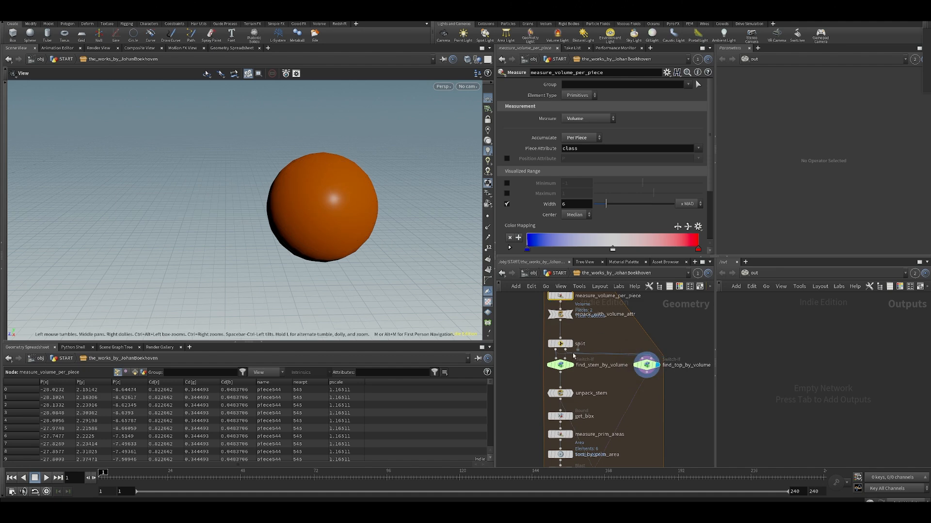
Step: Reposition the split node slightly between repack_with_volume_attr and the volume switches, and nudge find_stem_by_volume
{"action": "left_click_drag", "start_coordinate": [561, 345], "coordinate": [580, 338]}
{"action": "left_click_drag", "start_coordinate": [348, 235], "coordinate": [370, 235]}
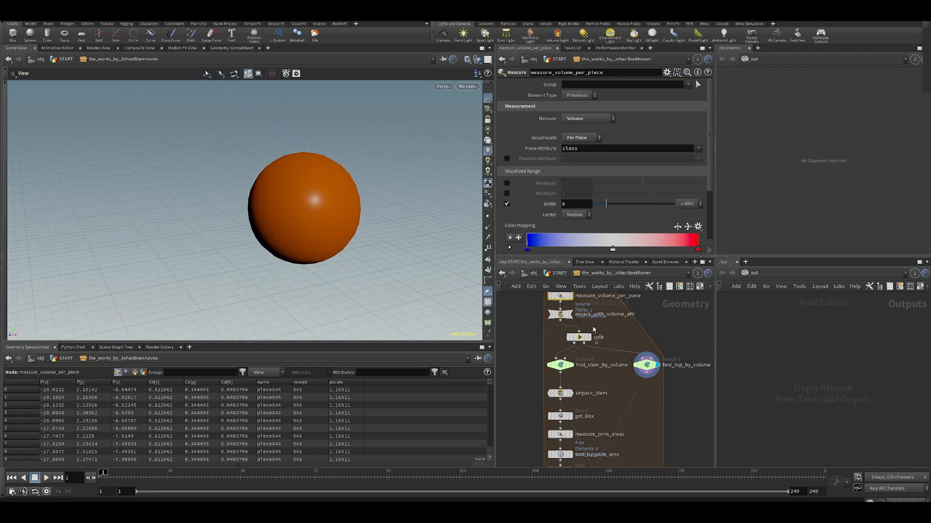
{"action": "middle_click_drag", "start_coordinate": [601, 342], "coordinate": [604, 372]}
{"action": "left_click_drag", "start_coordinate": [588, 369], "coordinate": [573, 368]}
{"action": "middle_click_drag", "start_coordinate": [589, 387], "coordinate": [596, 356]}
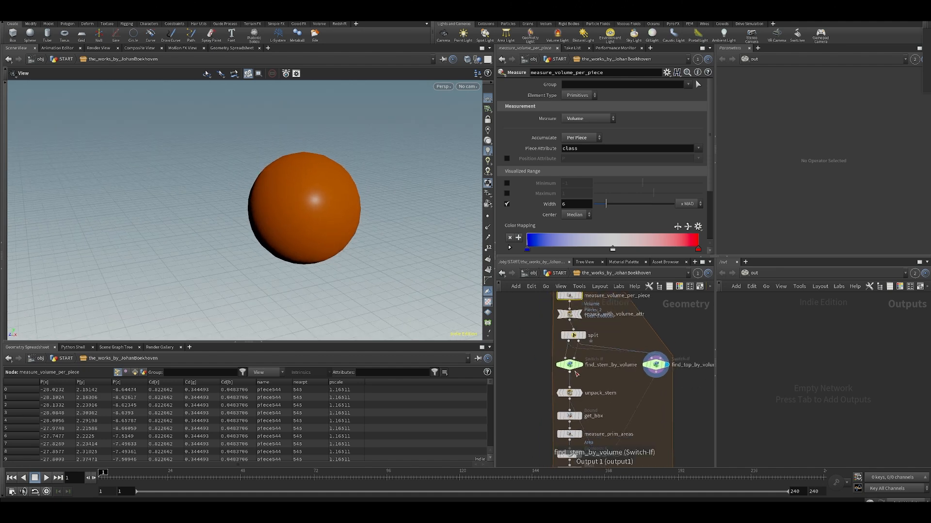
{"action": "left_click_drag", "start_coordinate": [571, 366], "coordinate": [575, 370]}
Step: Display the isolated stem from unpack_stem and its oriented bounding box from get_bbx, viewing each from different angles
{"action": "middle_click_drag", "start_coordinate": [594, 402], "coordinate": [624, 340]}
{"action": "left_click", "coordinate": [577, 357]}
{"action": "left_click_drag", "start_coordinate": [453, 268], "coordinate": [323, 268]}
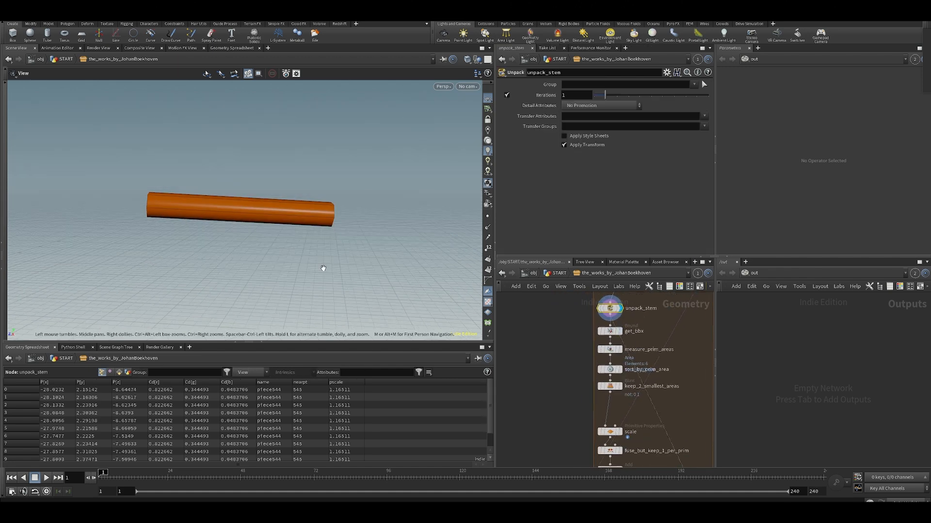
{"action": "left_click", "coordinate": [607, 332]}
{"action": "left_click_drag", "start_coordinate": [369, 243], "coordinate": [159, 244]}
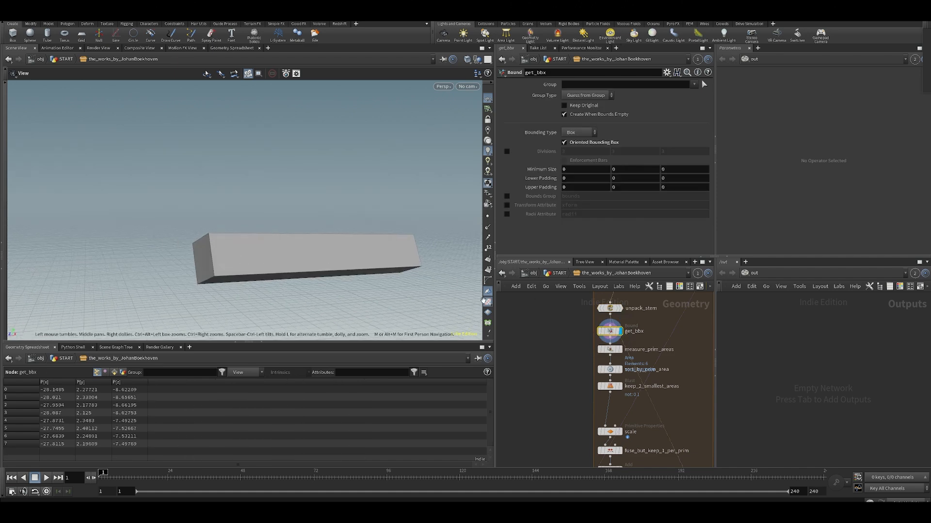
Step: Step through sort_by_prim_area, keep_2_smallest_areas and scale to see how the stem's end faces are reduced to points
{"action": "left_click", "coordinate": [620, 370]}
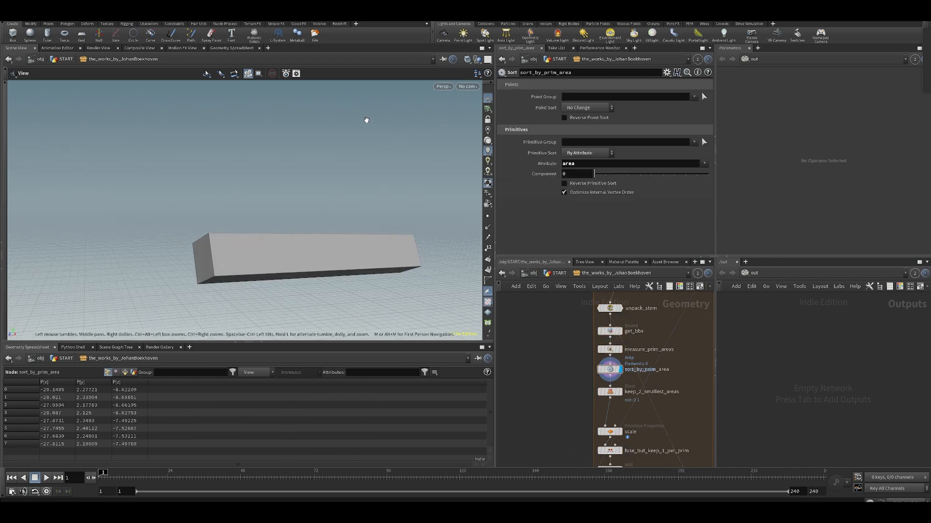
{"action": "left_click", "coordinate": [620, 392]}
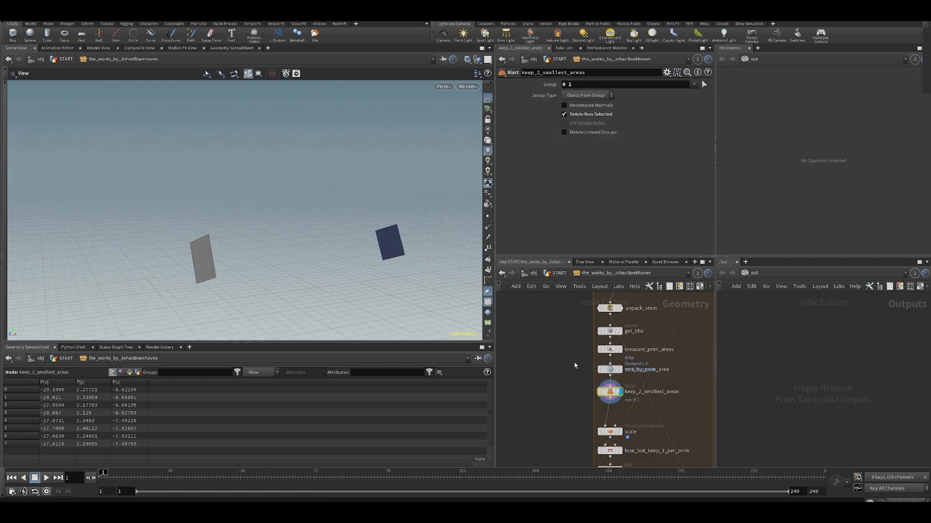
{"action": "left_click", "coordinate": [619, 432]}
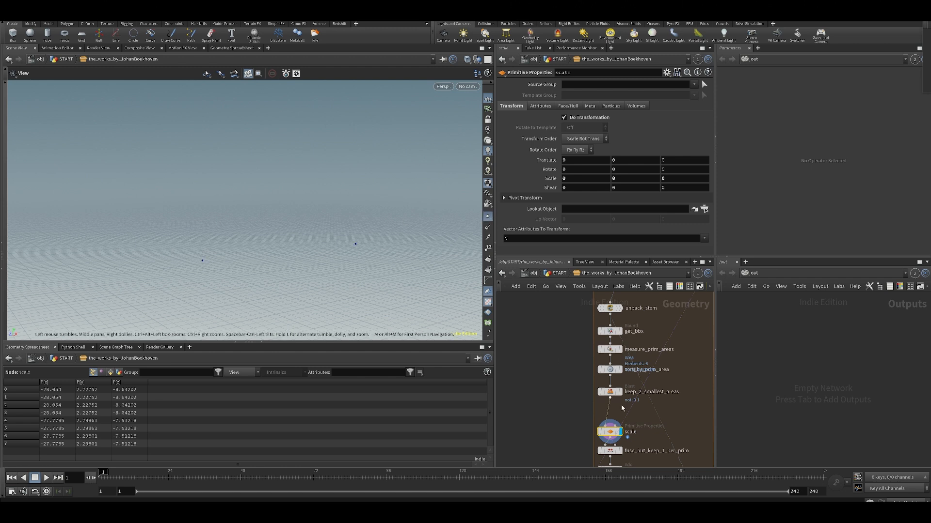
Step: Display fuse_but_keep_1_per_prim and the line built by create_prim_line, and look back over the loop's start
{"action": "middle_click_drag", "start_coordinate": [622, 408], "coordinate": [584, 318]}
{"action": "left_click", "coordinate": [572, 361]}
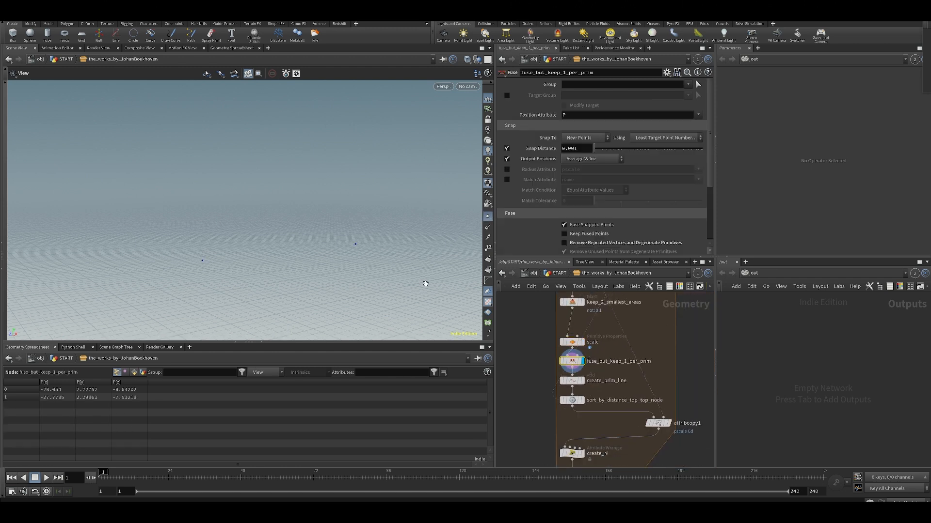
{"action": "middle_click_drag", "start_coordinate": [523, 380], "coordinate": [532, 350]}
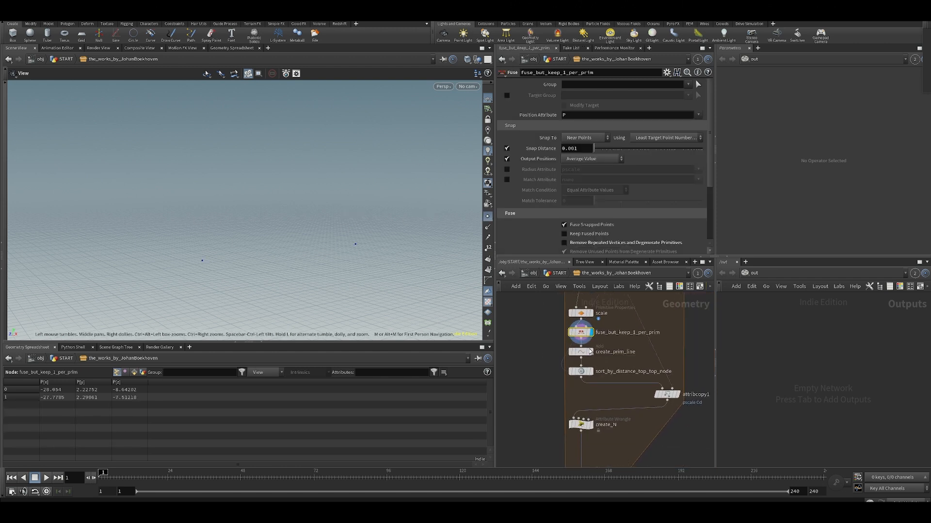
{"action": "left_click", "coordinate": [594, 341]}
{"action": "scroll", "coordinate": [548, 377], "scroll_direction": "down", "scroll_amount": 4}
{"action": "middle_click_drag", "start_coordinate": [556, 334], "coordinate": [551, 444]}
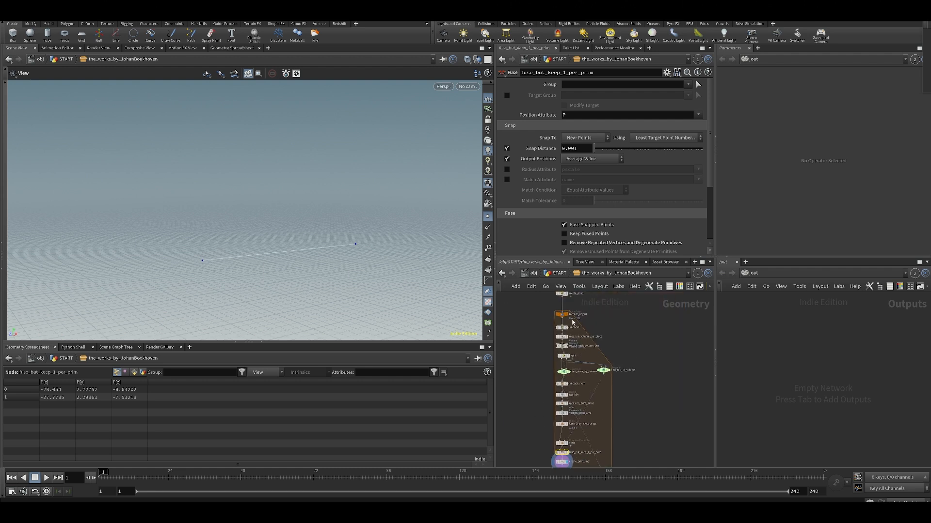
Step: Inspect create_prim_line and display attribcopy1 and the create_N wrangle to examine how the line's point attributes and normal are made
{"action": "middle_click_drag", "start_coordinate": [615, 321], "coordinate": [597, 409]}
{"action": "scroll", "coordinate": [546, 348], "scroll_direction": "up", "scroll_amount": 6}
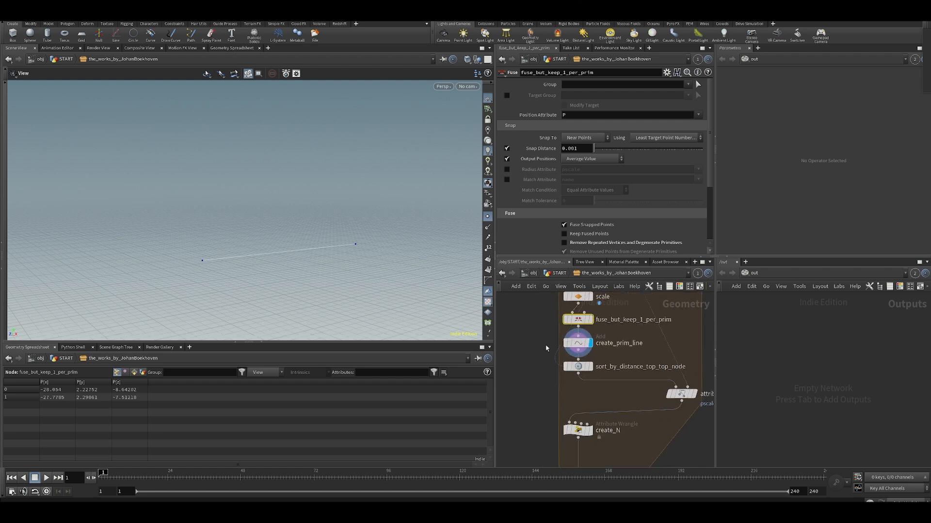
{"action": "left_click_drag", "start_coordinate": [622, 360], "coordinate": [628, 363]}
{"action": "middle_click_drag", "start_coordinate": [664, 415], "coordinate": [640, 360]}
{"action": "left_click", "coordinate": [676, 327]}
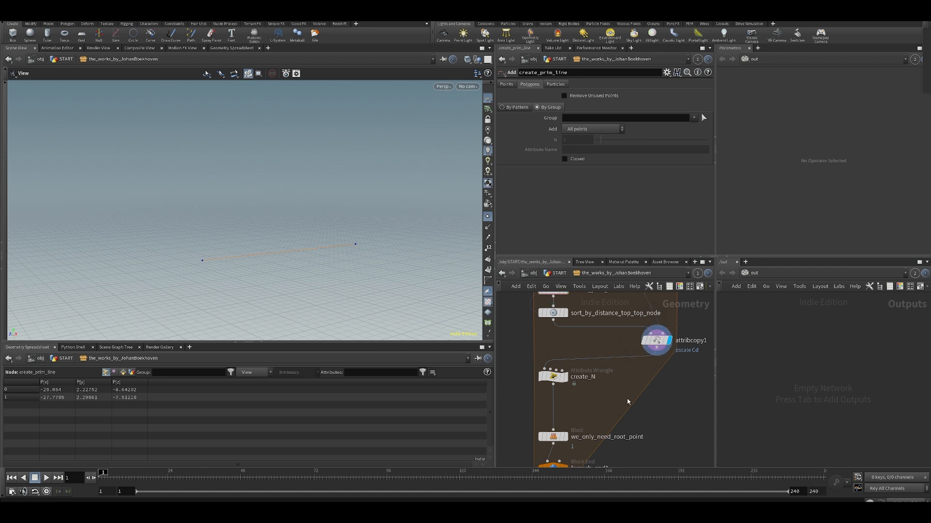
{"action": "left_click", "coordinate": [555, 378]}
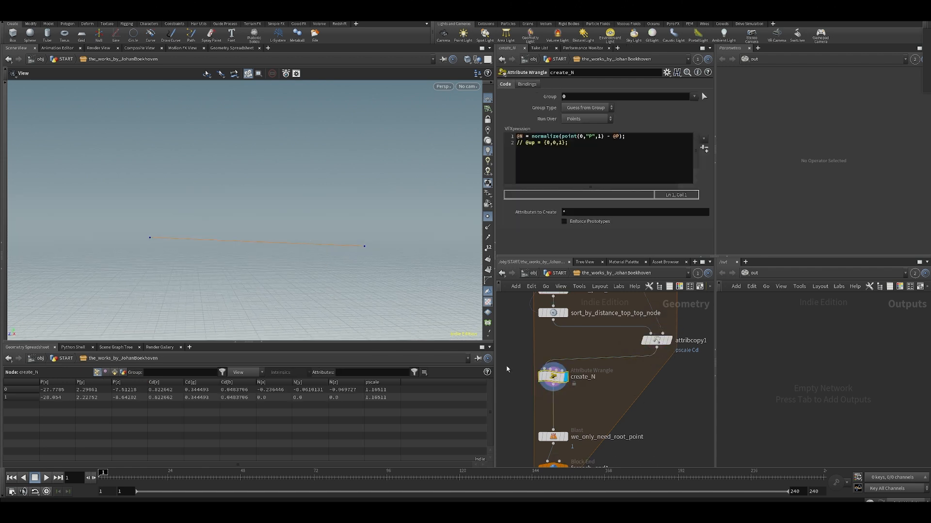
Step: Display the result of foreach_end1 and the copied replacement teapots at output0, viewing the teapot from another angle
{"action": "scroll", "coordinate": [600, 386], "scroll_direction": "down", "scroll_amount": 3}
{"action": "left_click", "coordinate": [584, 394]}
{"action": "middle_click_drag", "start_coordinate": [583, 466], "coordinate": [580, 406]}
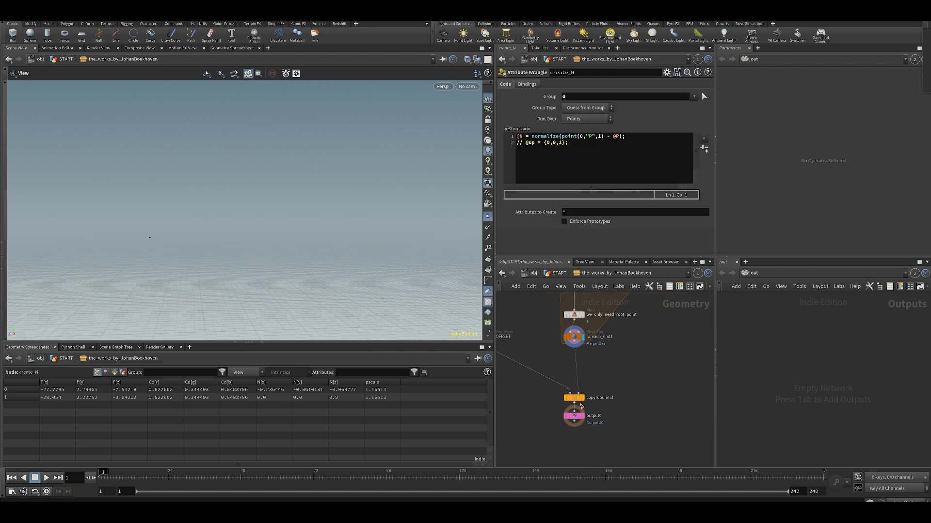
{"action": "left_click", "coordinate": [586, 410]}
{"action": "left_click_drag", "start_coordinate": [358, 199], "coordinate": [400, 189]}
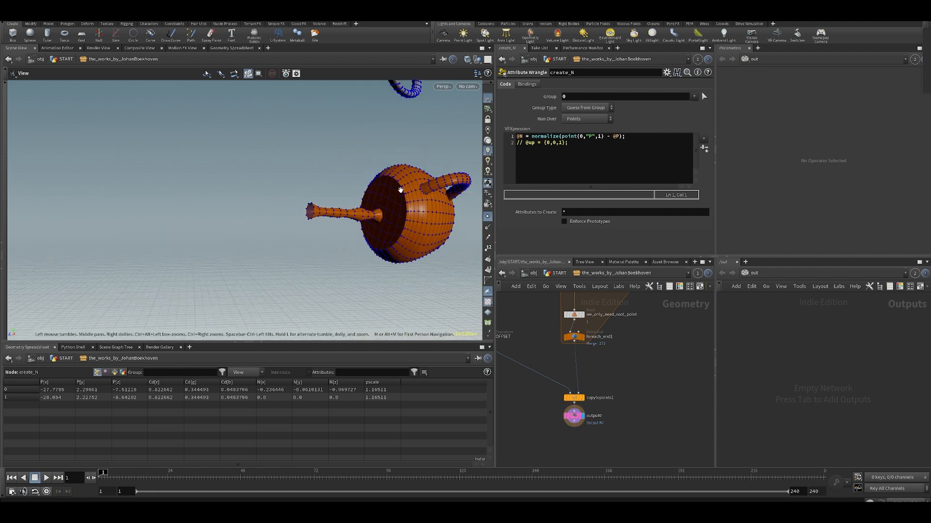
Step: Return to the START network and display merge1, examining the replaced shapes on all the sticks from different distances and angles
{"action": "left_click", "coordinate": [559, 273]}
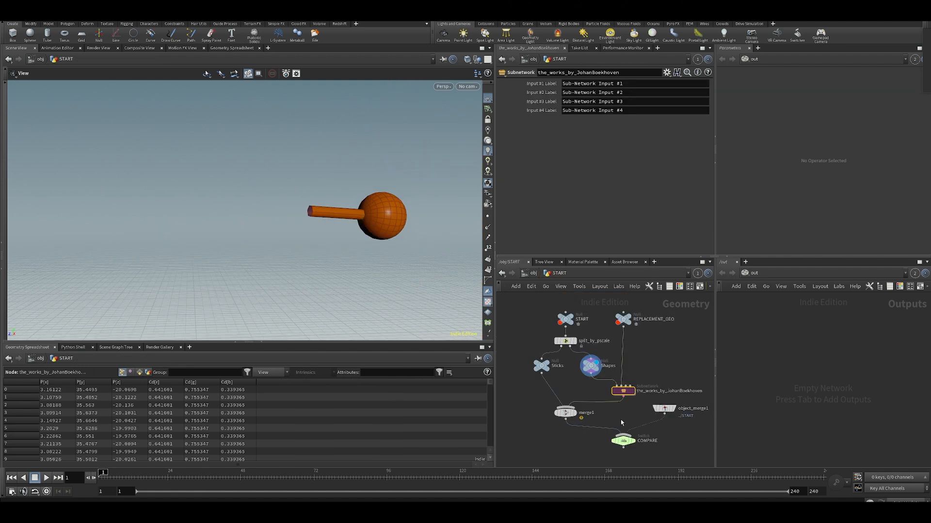
{"action": "left_click", "coordinate": [577, 403]}
{"action": "scroll", "coordinate": [349, 254], "scroll_direction": "down", "scroll_amount": 15}
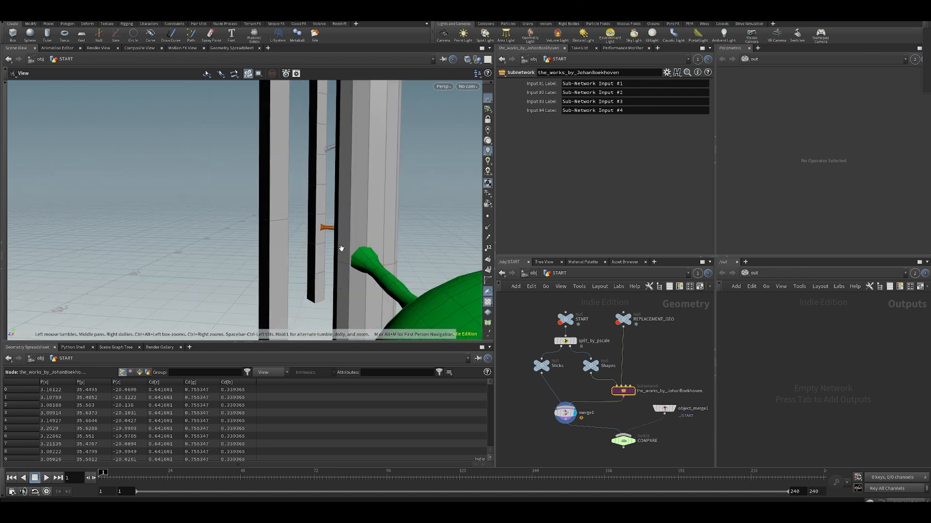
{"action": "middle_click_drag", "start_coordinate": [429, 147], "coordinate": [402, 173]}
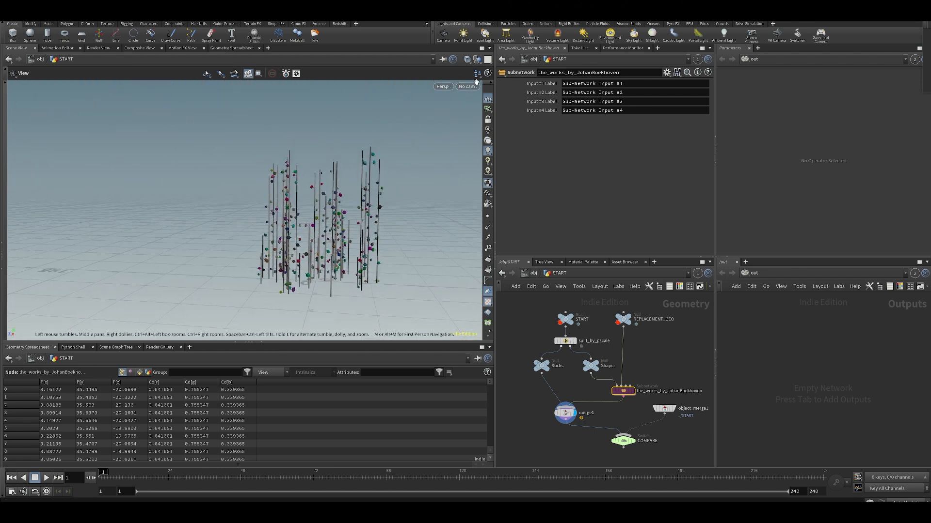
{"action": "left_click_drag", "start_coordinate": [245, 115], "coordinate": [291, 235]}
{"action": "right_click_drag", "start_coordinate": [290, 235], "coordinate": [346, 279]}
{"action": "left_click_drag", "start_coordinate": [346, 278], "coordinate": [244, 188]}
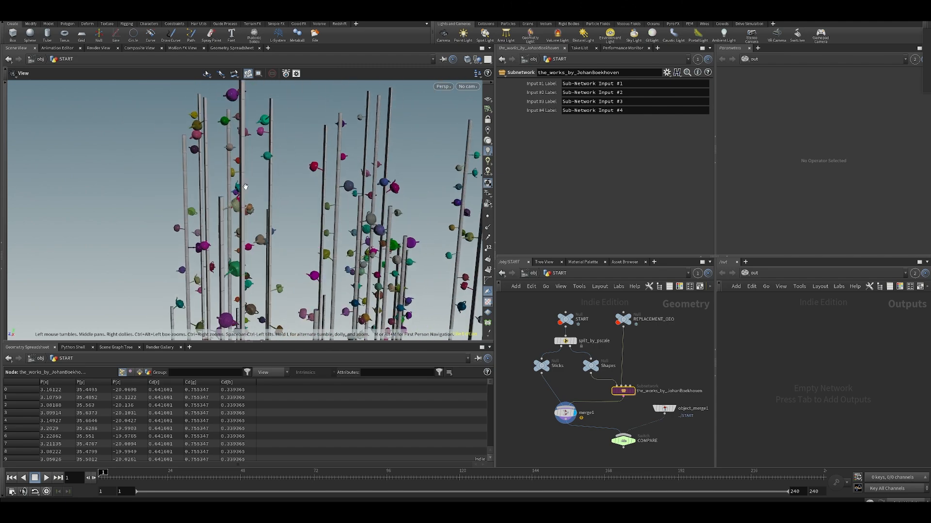
{"action": "mouse_move", "coordinate": [244, 187]}
{"action": "right_mouse_down"}
{"action": "mouse_move", "coordinate": [286, 214]}
{"action": "mouse_move", "coordinate": [255, 196]}
{"action": "right_mouse_up"}
{"action": "left_click_drag", "start_coordinate": [255, 196], "coordinate": [264, 213]}
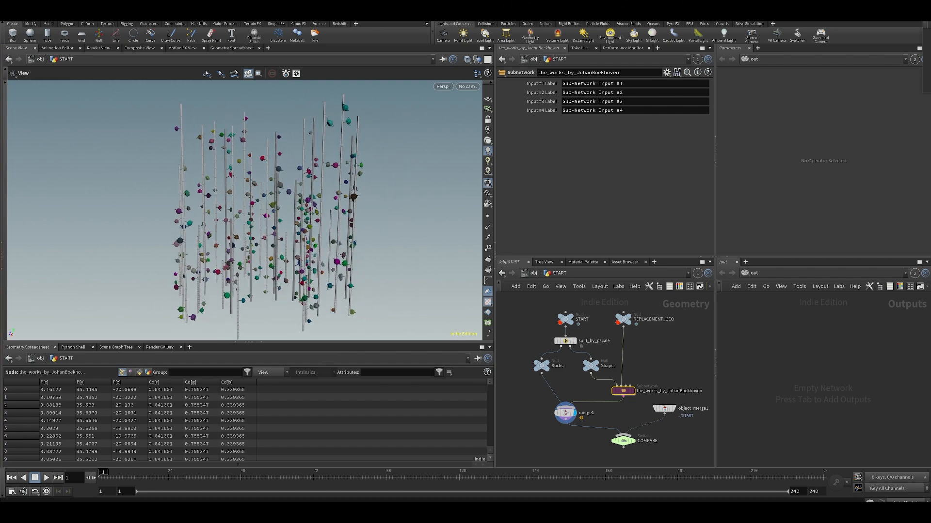